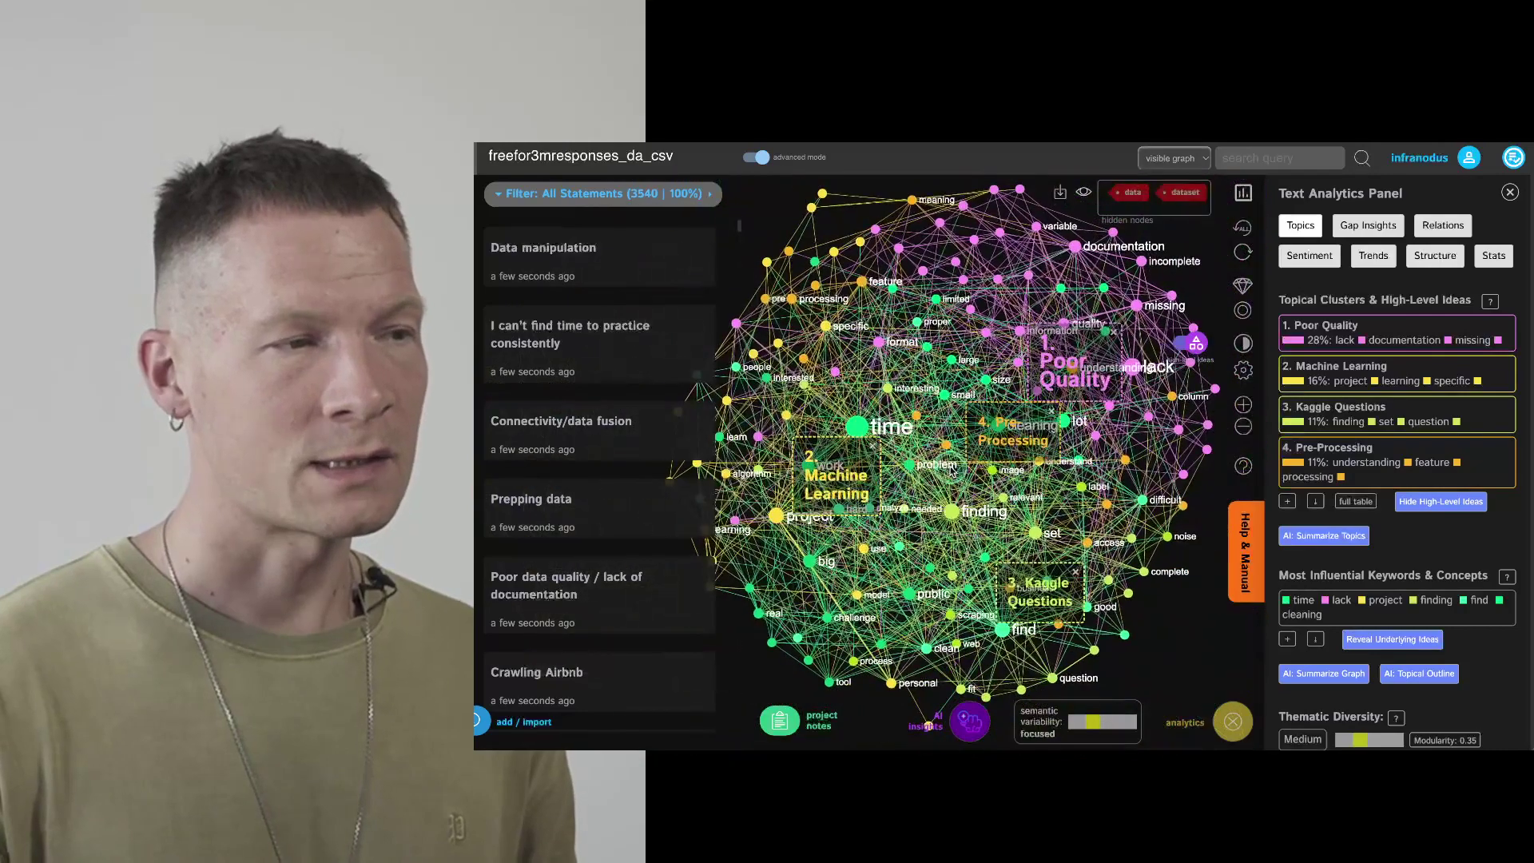
- Hide the AI-generated high-level idea labels on the text network graph and show them again
{"action": "left_click_drag", "start_coordinate": [973, 483], "coordinate": [1003, 495]}
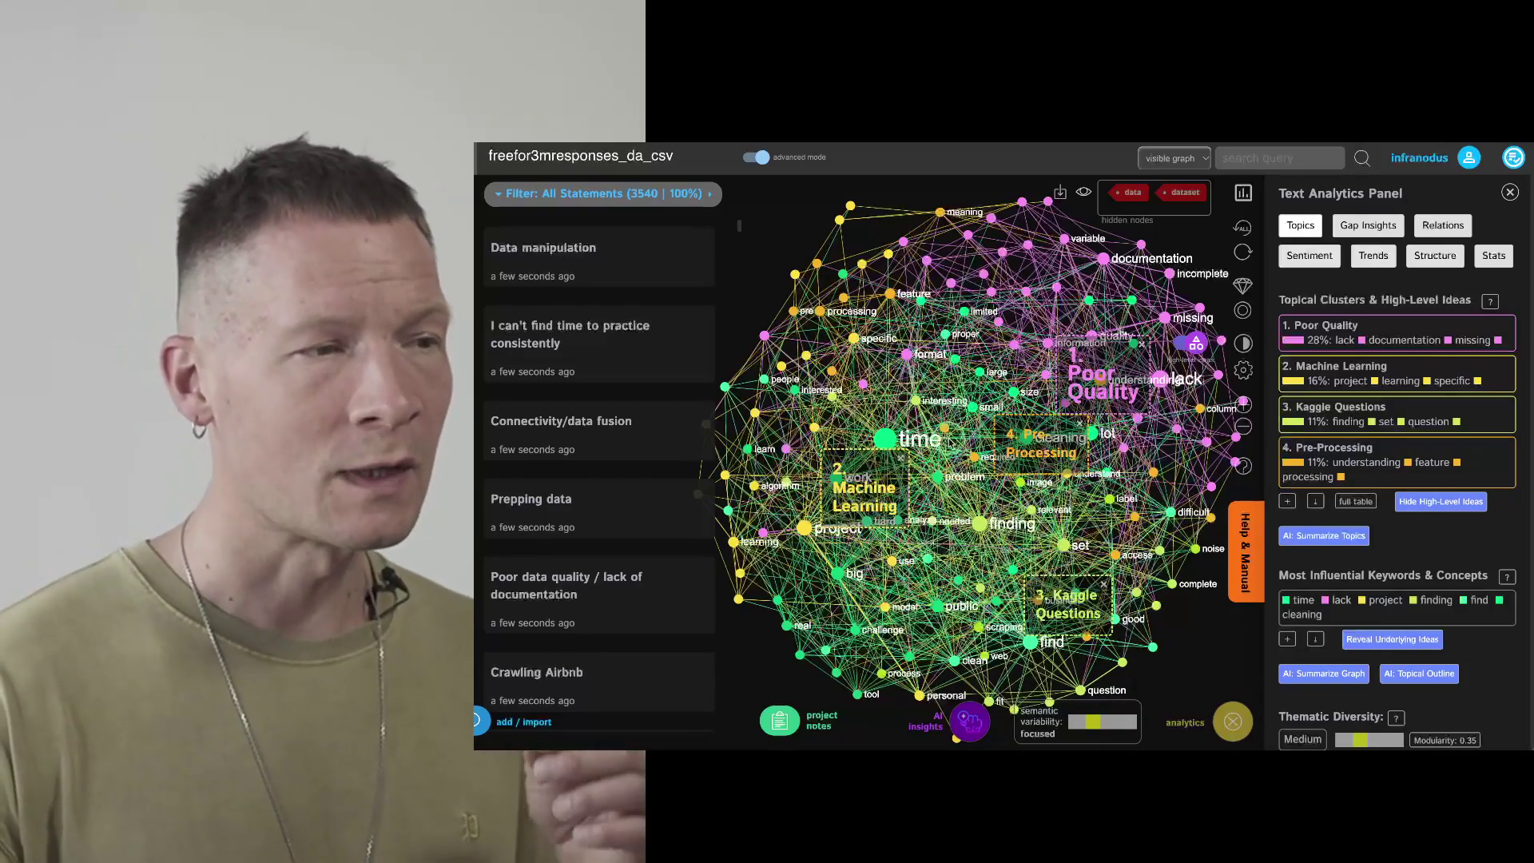
{"action": "left_click", "coordinate": [1143, 413]}
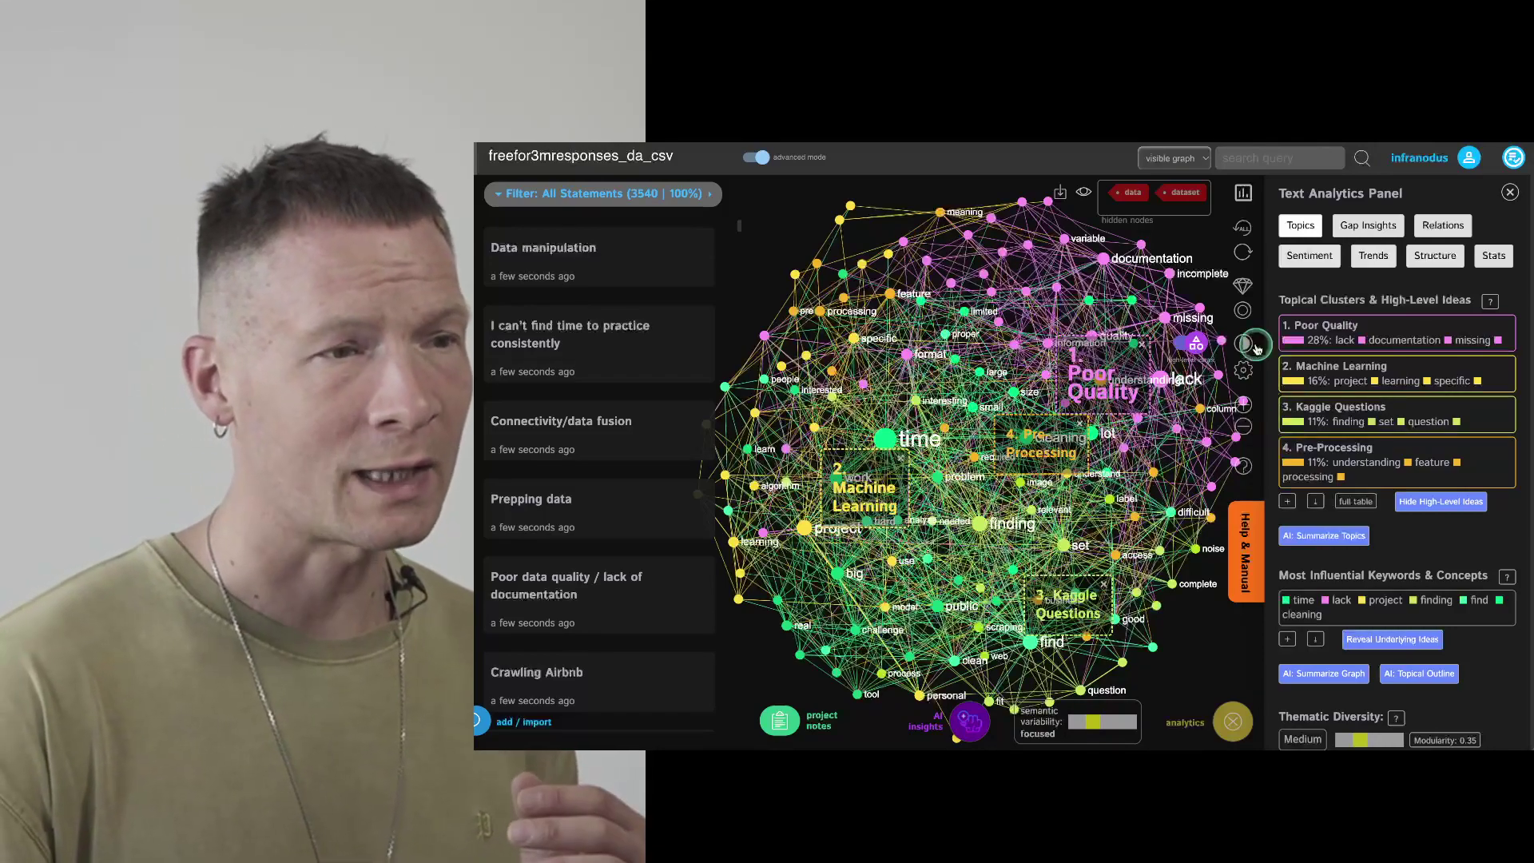
{"action": "left_click", "coordinate": [1187, 345]}
{"action": "scroll", "coordinate": [1036, 407], "scroll_direction": "up", "scroll_amount": 3}
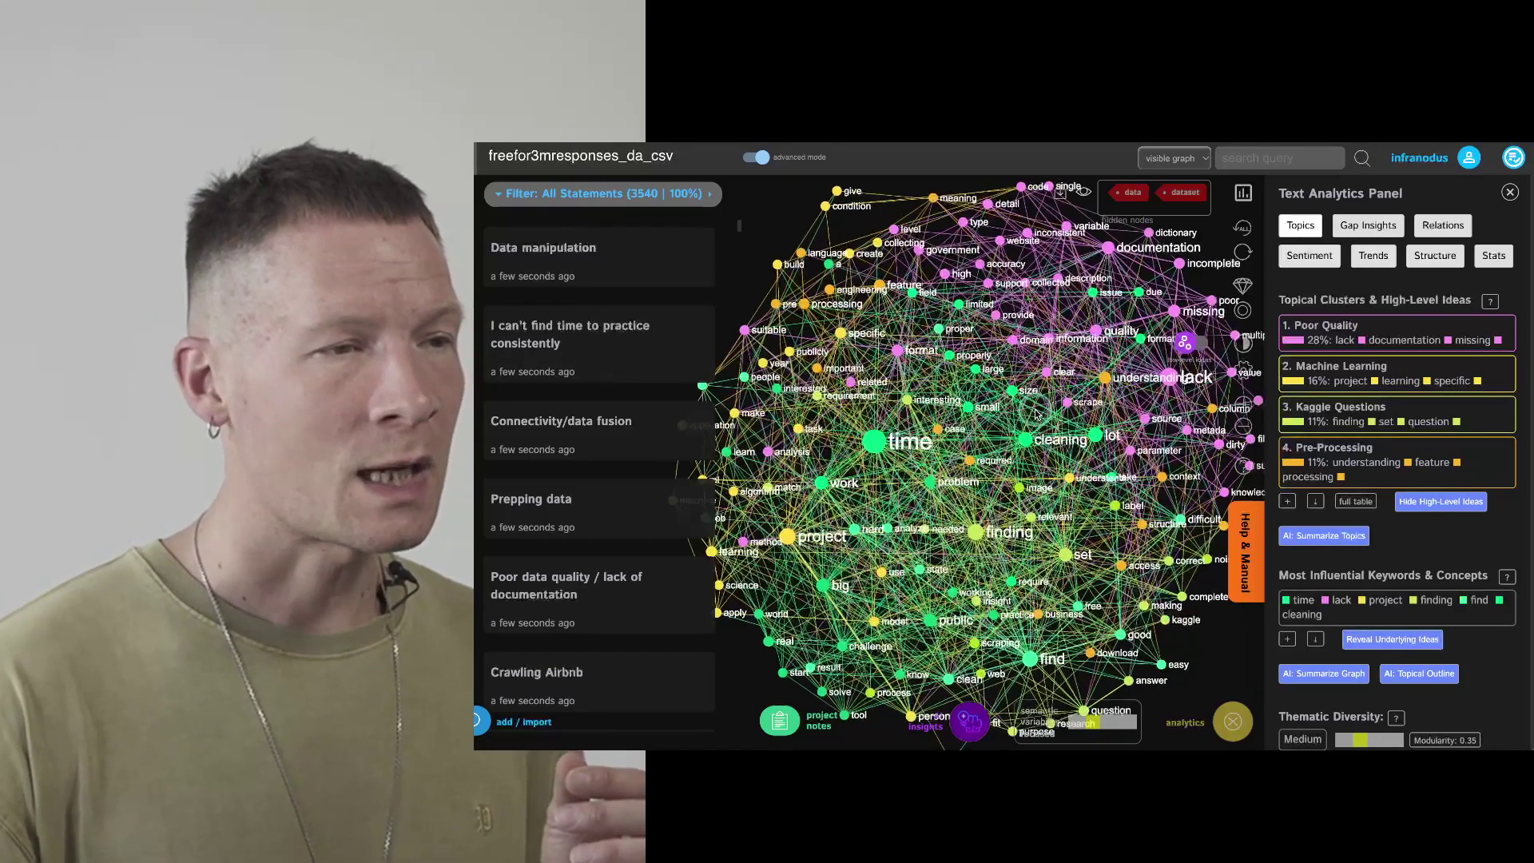
{"action": "scroll", "coordinate": [1109, 413], "scroll_direction": "down", "scroll_amount": 3}
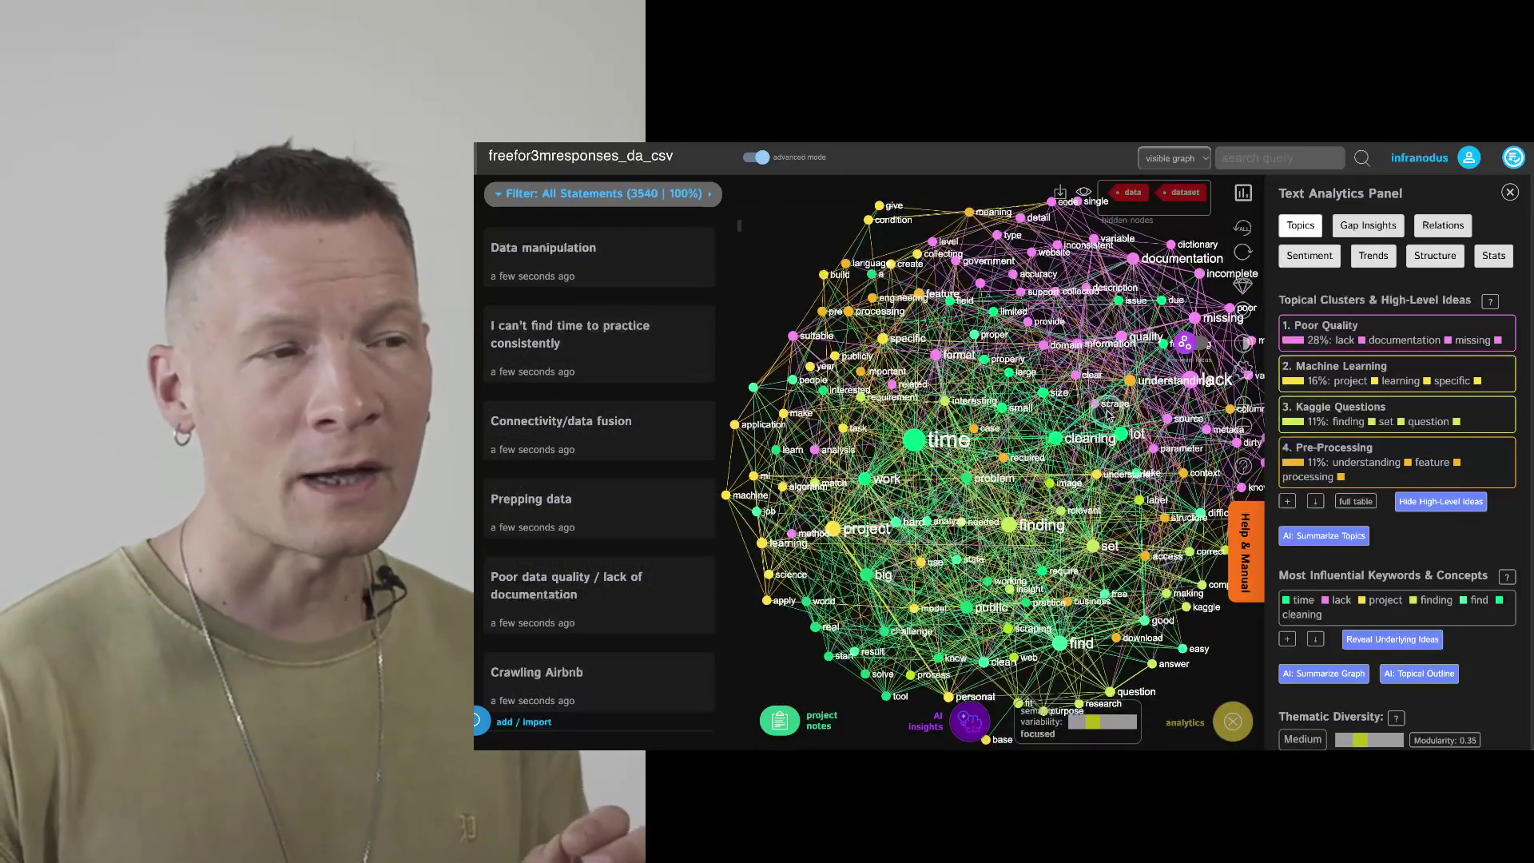
{"action": "left_click", "coordinate": [1189, 346]}
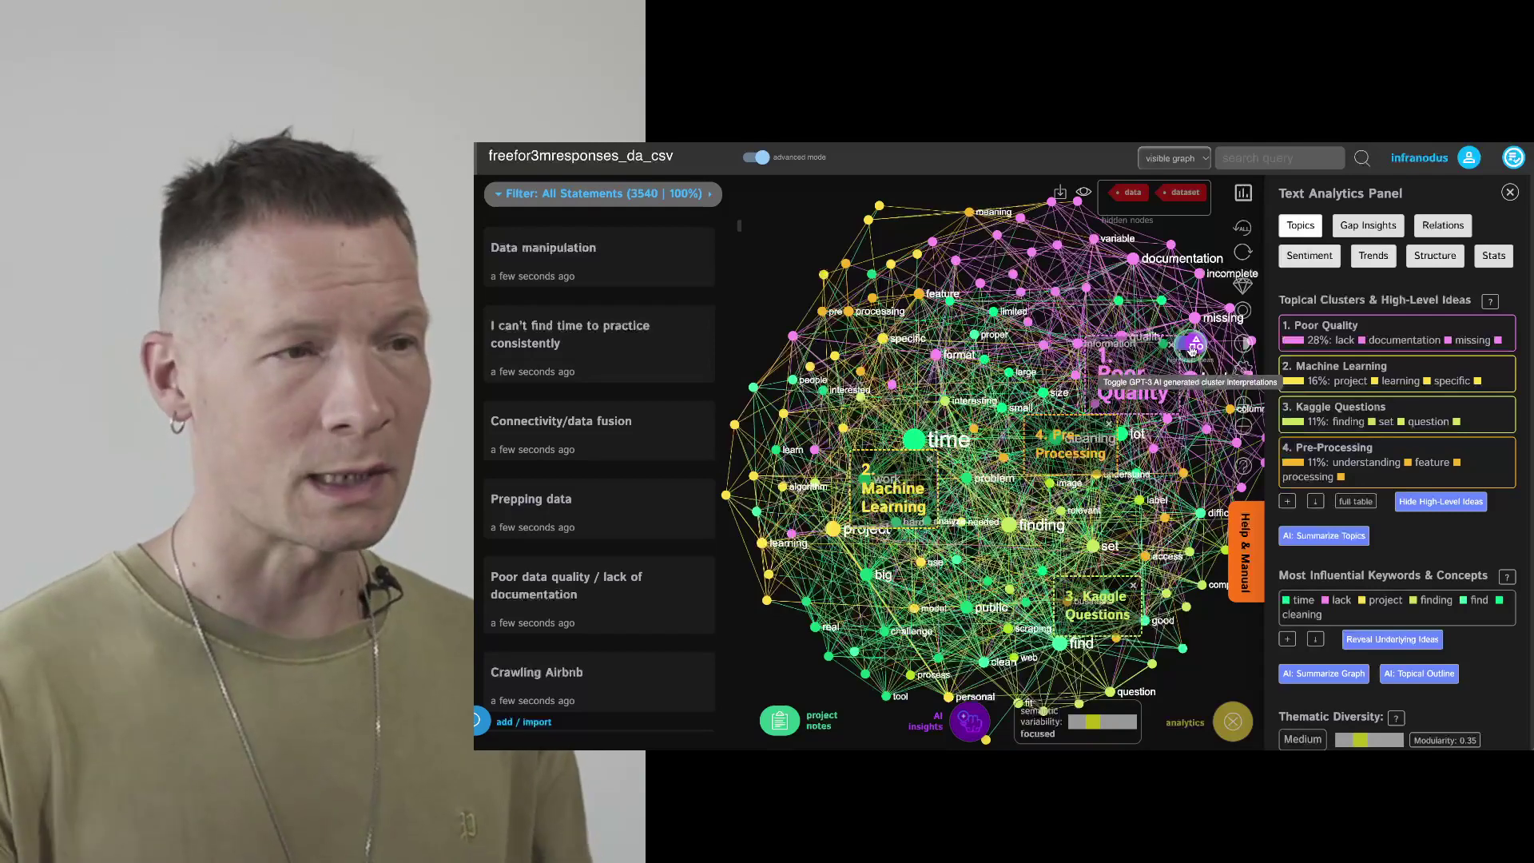
- View the text and network statistics, and return to the topical clusters
{"action": "left_click", "coordinate": [1494, 258]}
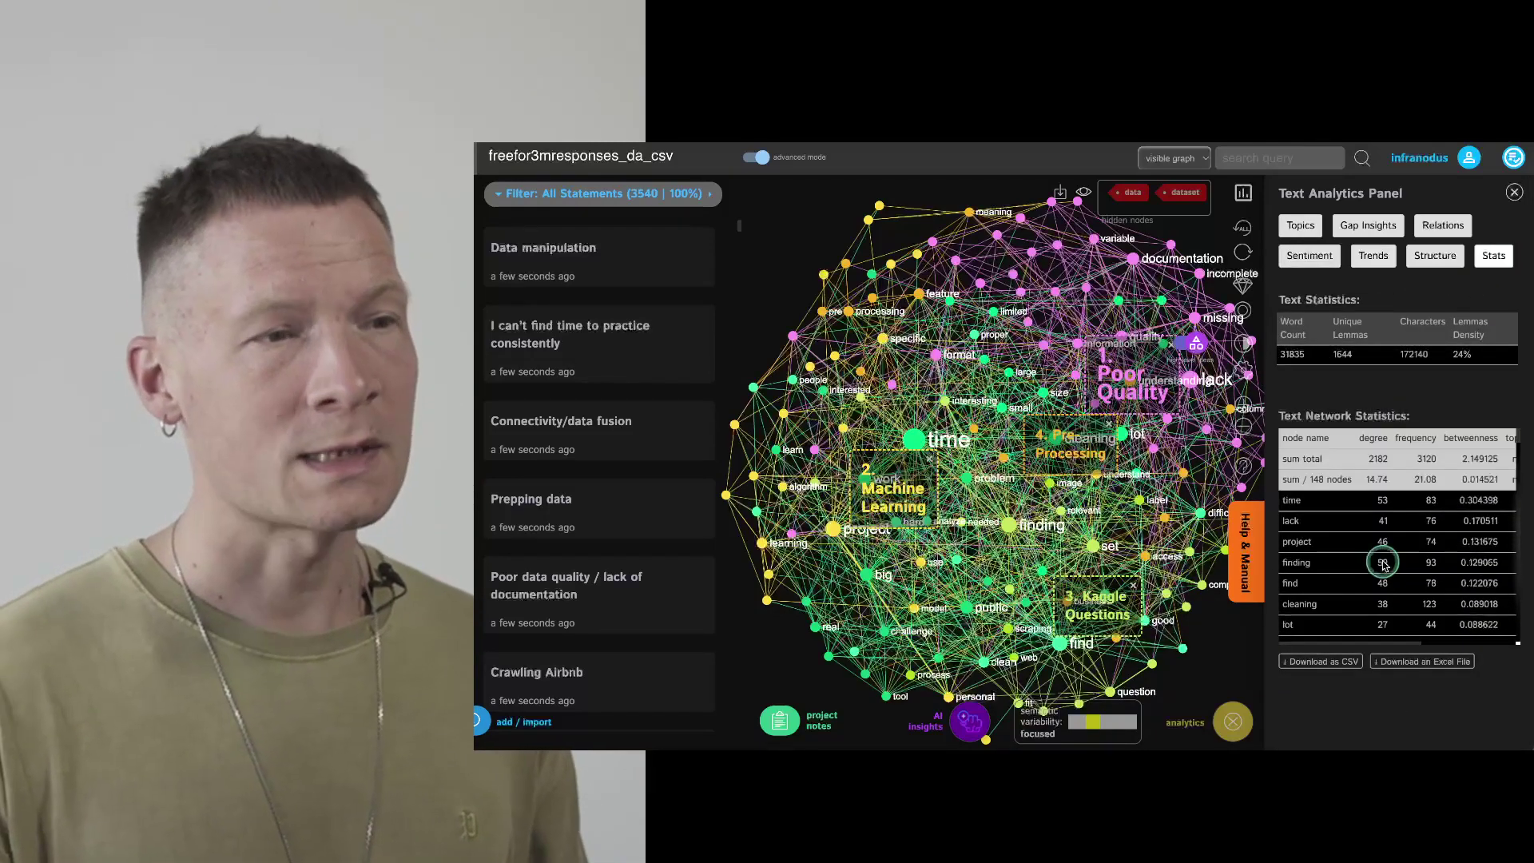
{"action": "left_click", "coordinate": [1301, 226]}
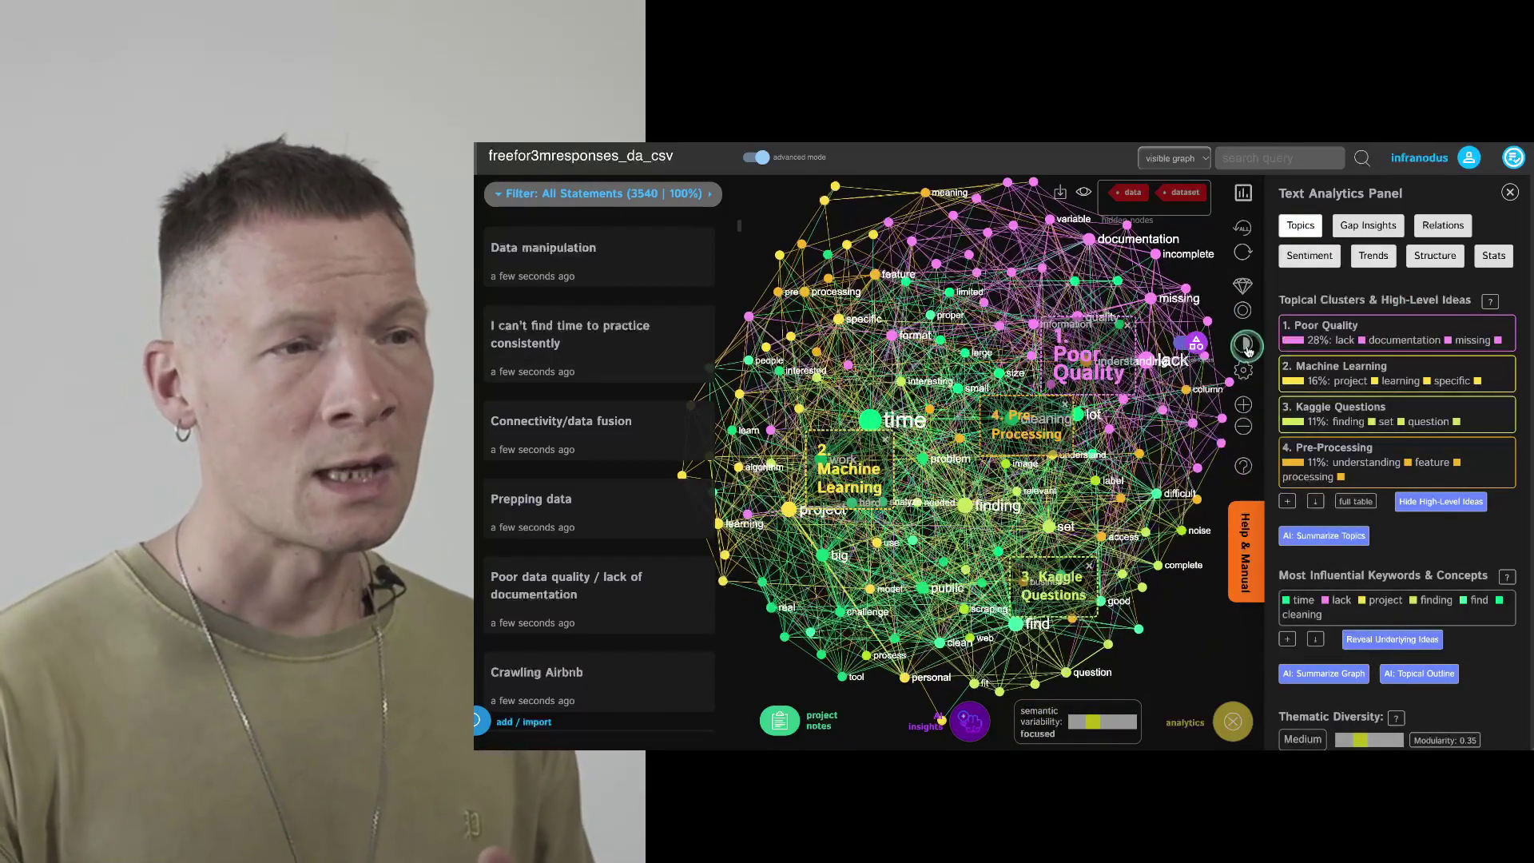
- Highlight the Poor Quality, Machine Learning, Kaggle Questions and Pre-Processing clusters one after another and clear each selection
{"action": "left_click", "coordinate": [1395, 330]}
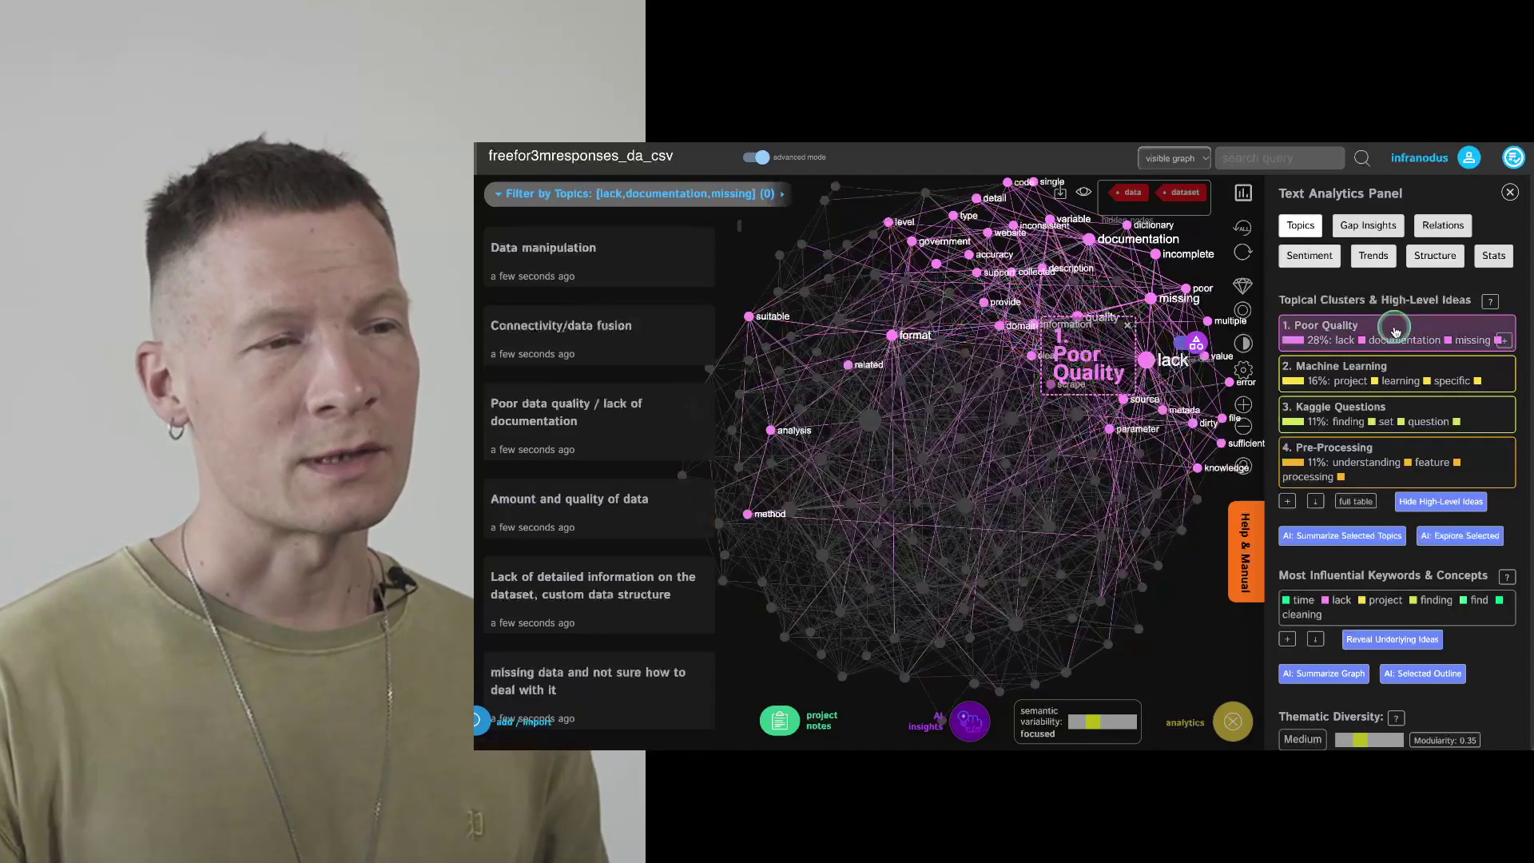
{"action": "left_click", "coordinate": [1395, 330]}
{"action": "left_click", "coordinate": [1410, 377]}
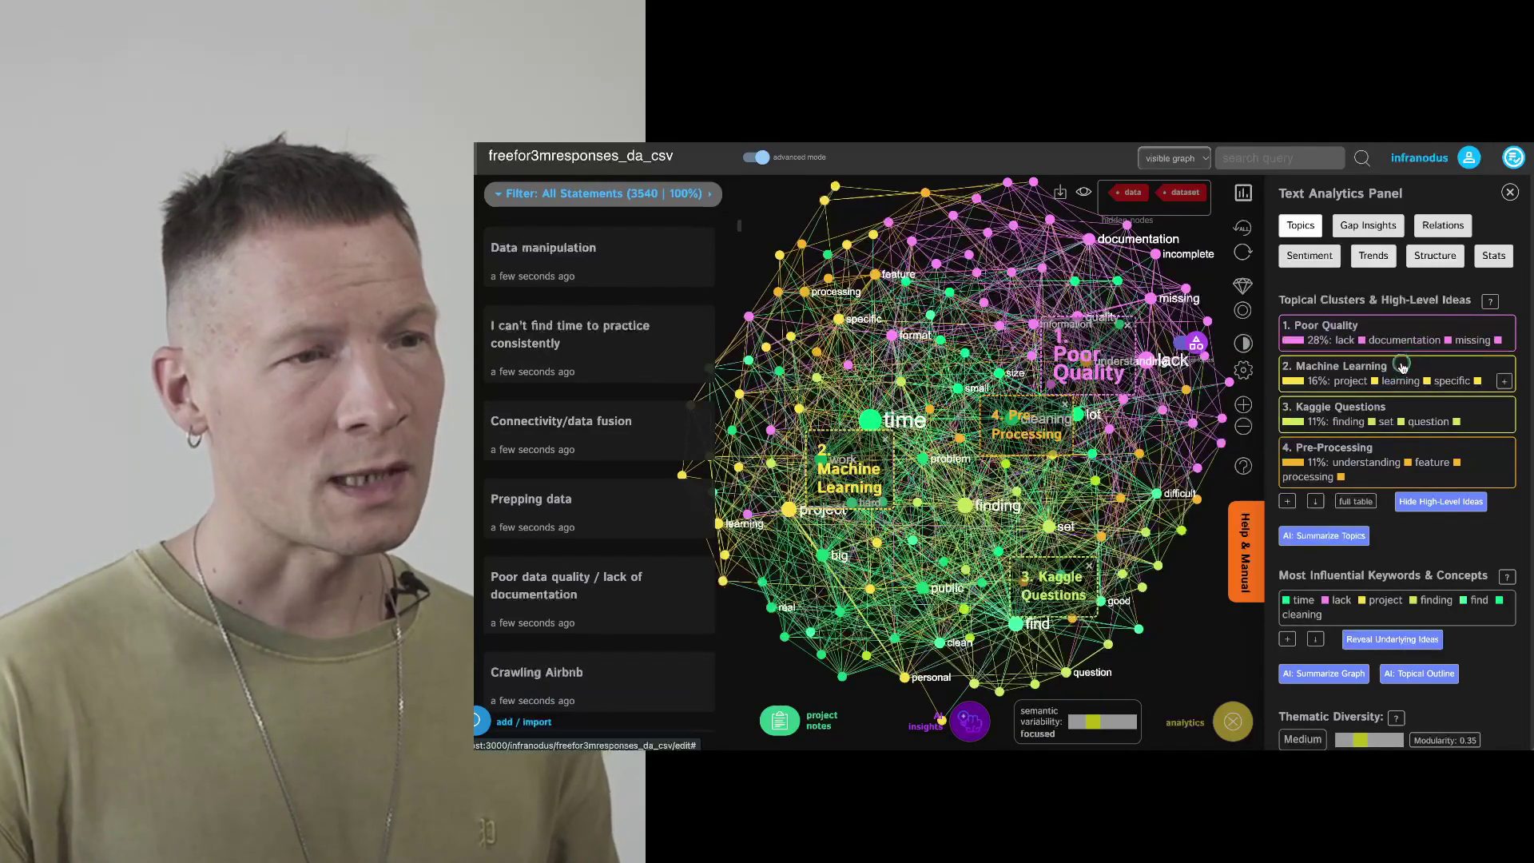
{"action": "left_click", "coordinate": [1410, 376]}
{"action": "left_click", "coordinate": [1398, 405]}
{"action": "left_click", "coordinate": [1398, 405]}
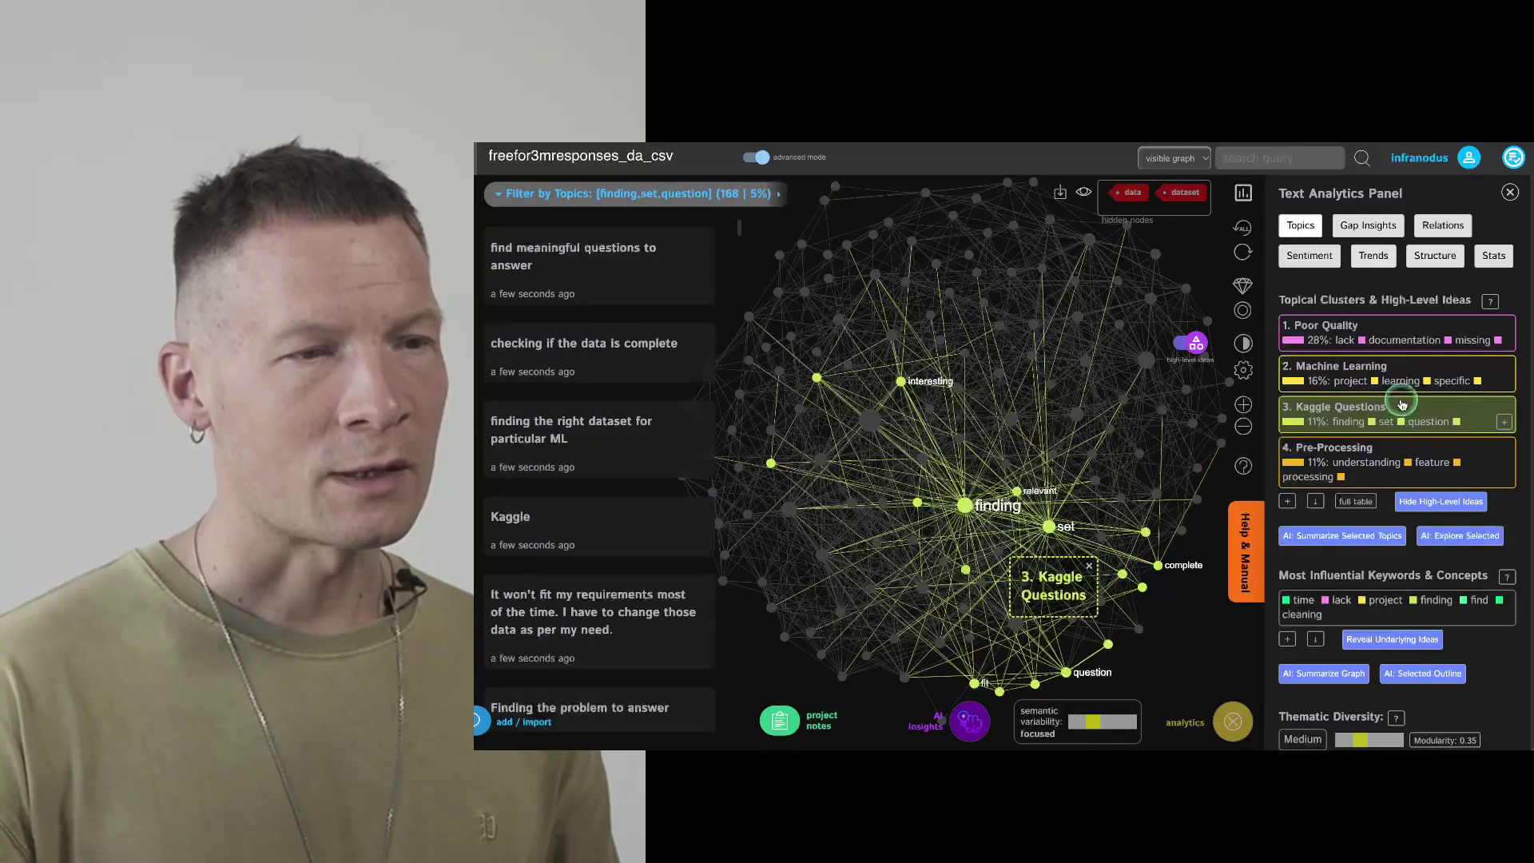
{"action": "left_click", "coordinate": [1392, 450]}
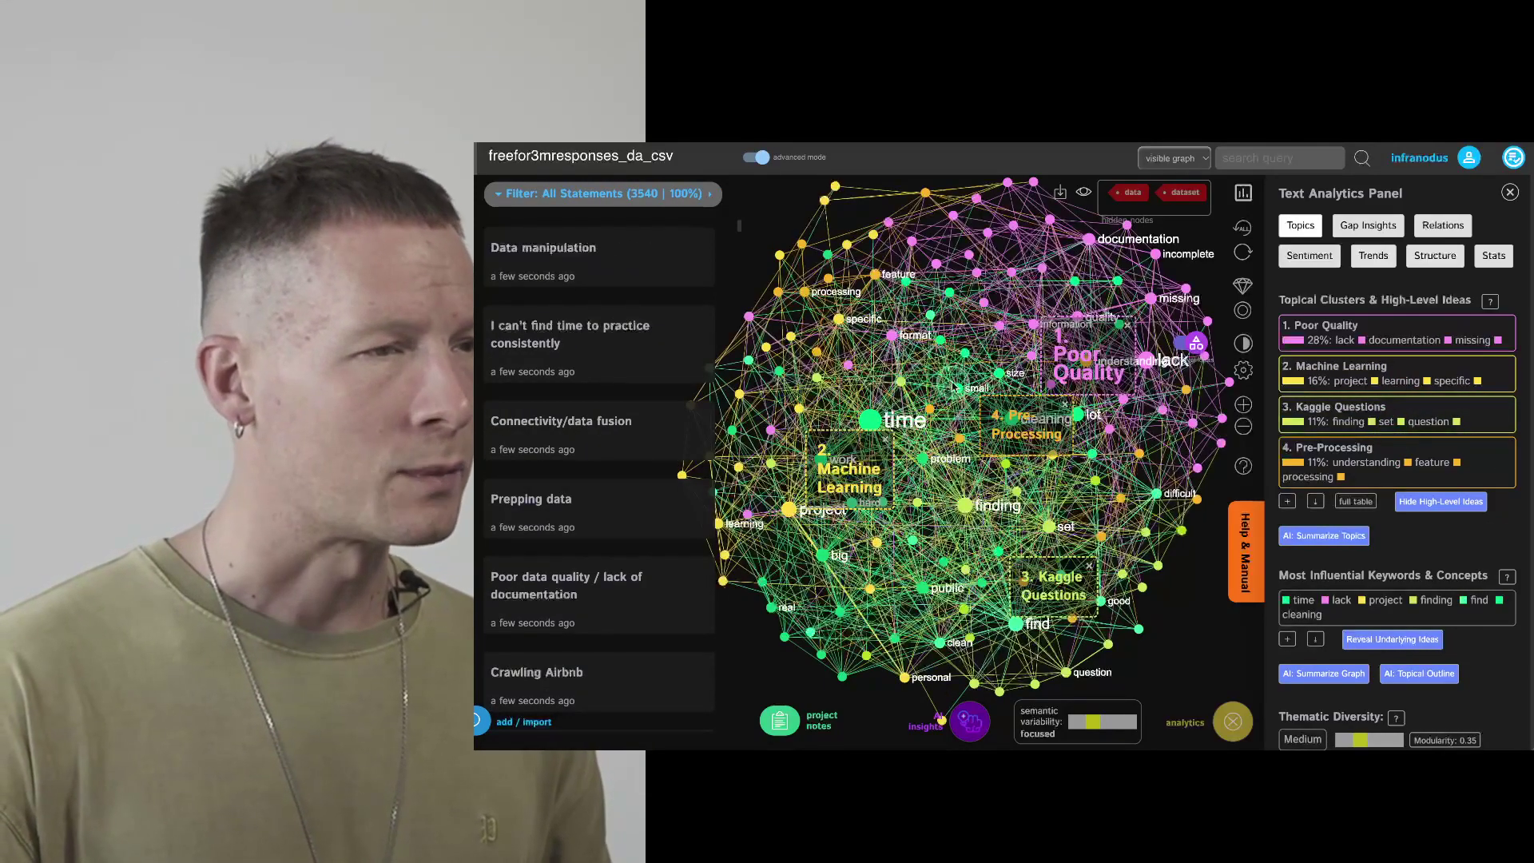
- Filter the statements to those containing both "quality" and "missing" by selecting these two nodes in the graph
{"action": "left_click", "coordinate": [1039, 325]}
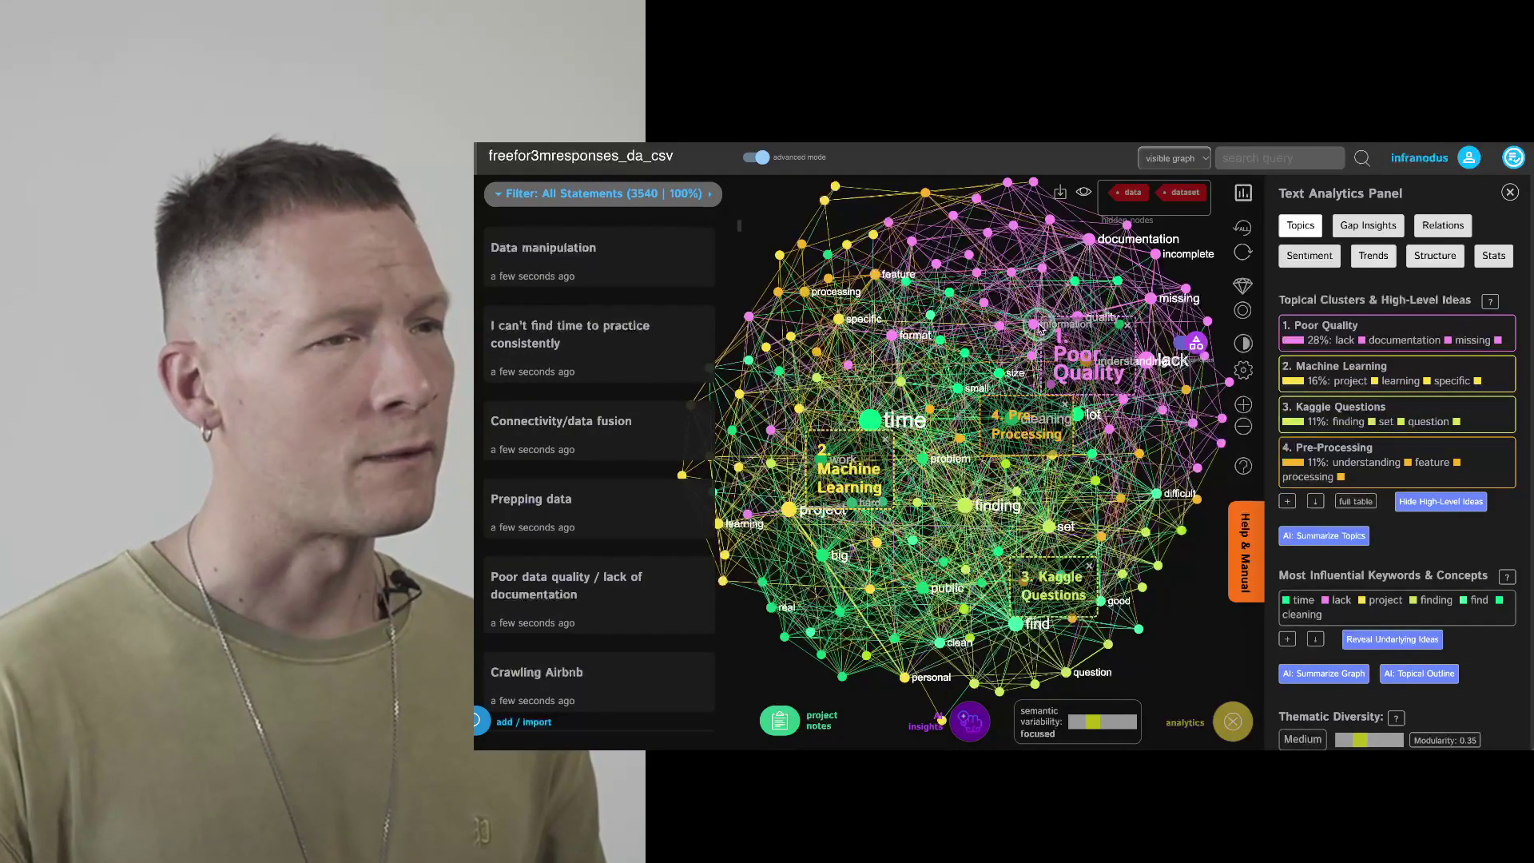
{"action": "scroll", "coordinate": [1039, 325], "scroll_direction": "up", "scroll_amount": 3}
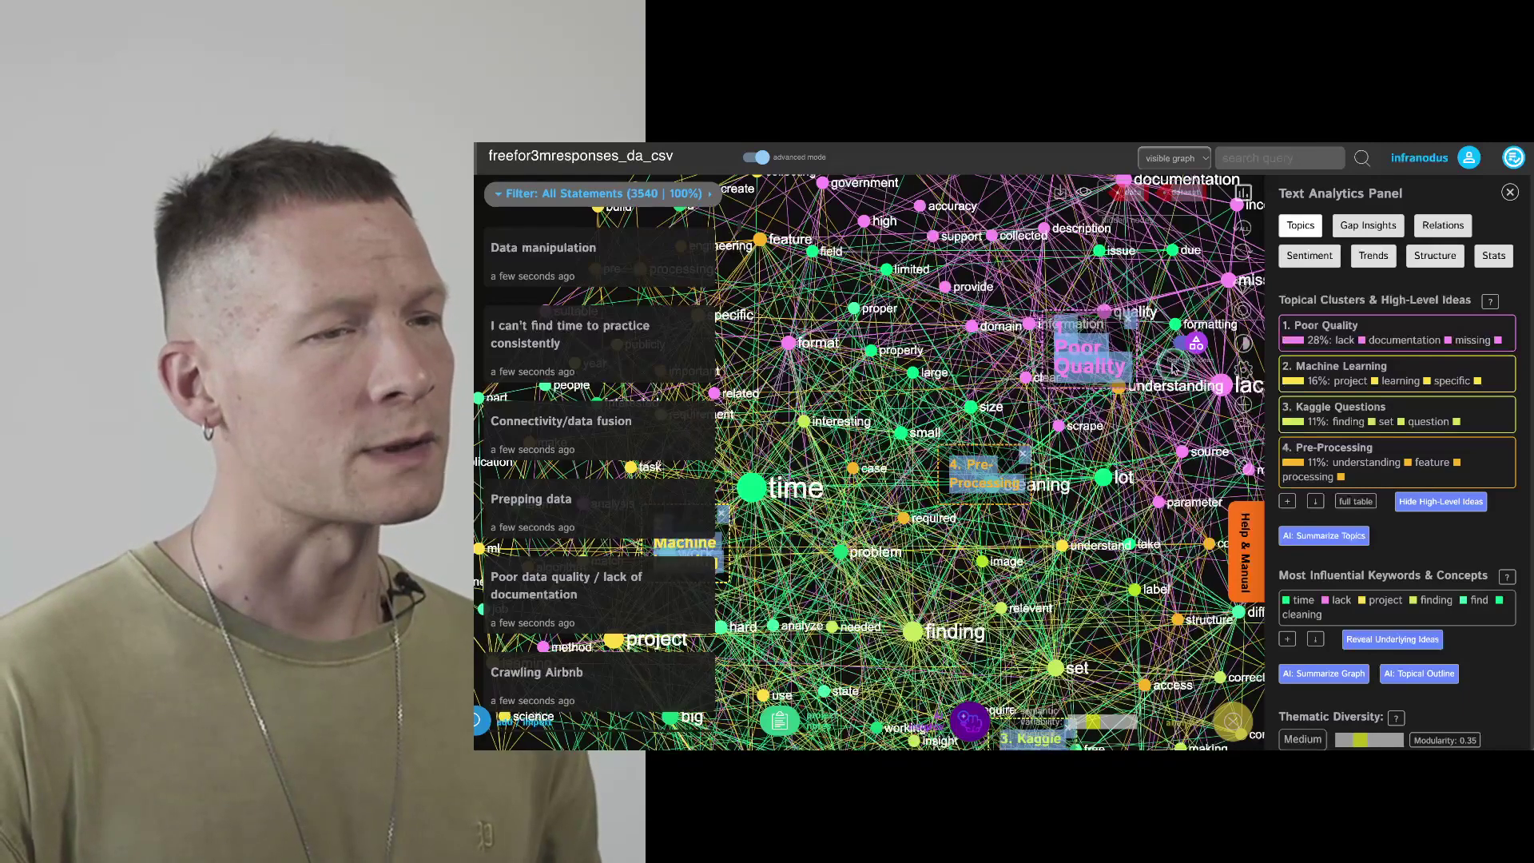
{"action": "left_click", "coordinate": [1105, 348]}
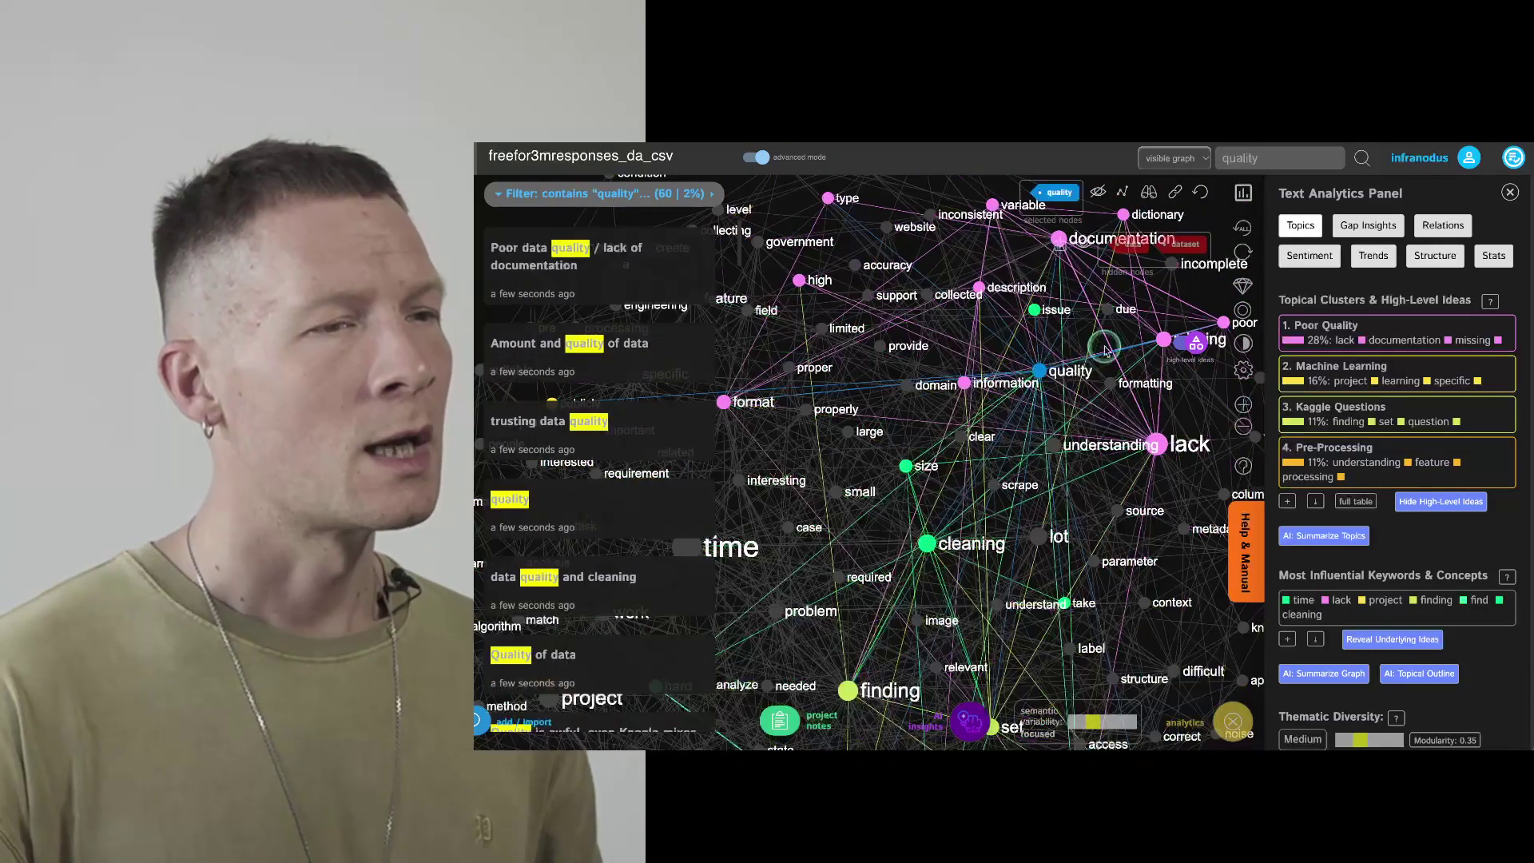
{"action": "left_click", "coordinate": [1162, 340]}
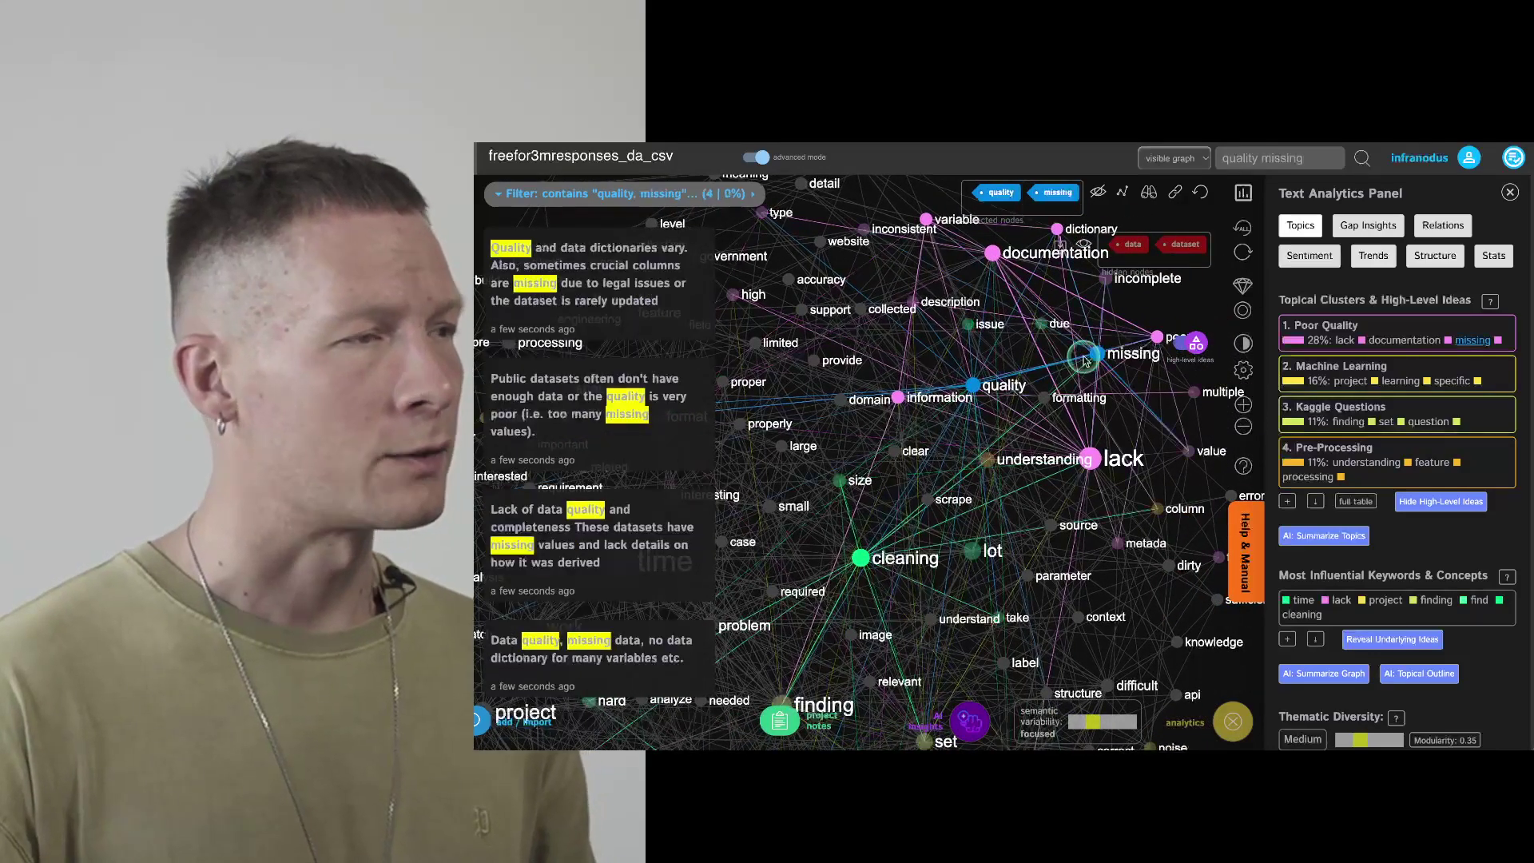
- Highlight the concepts of the statement about public datasets with too many missing values, and clear the statement and node selections
{"action": "left_click", "coordinate": [598, 415]}
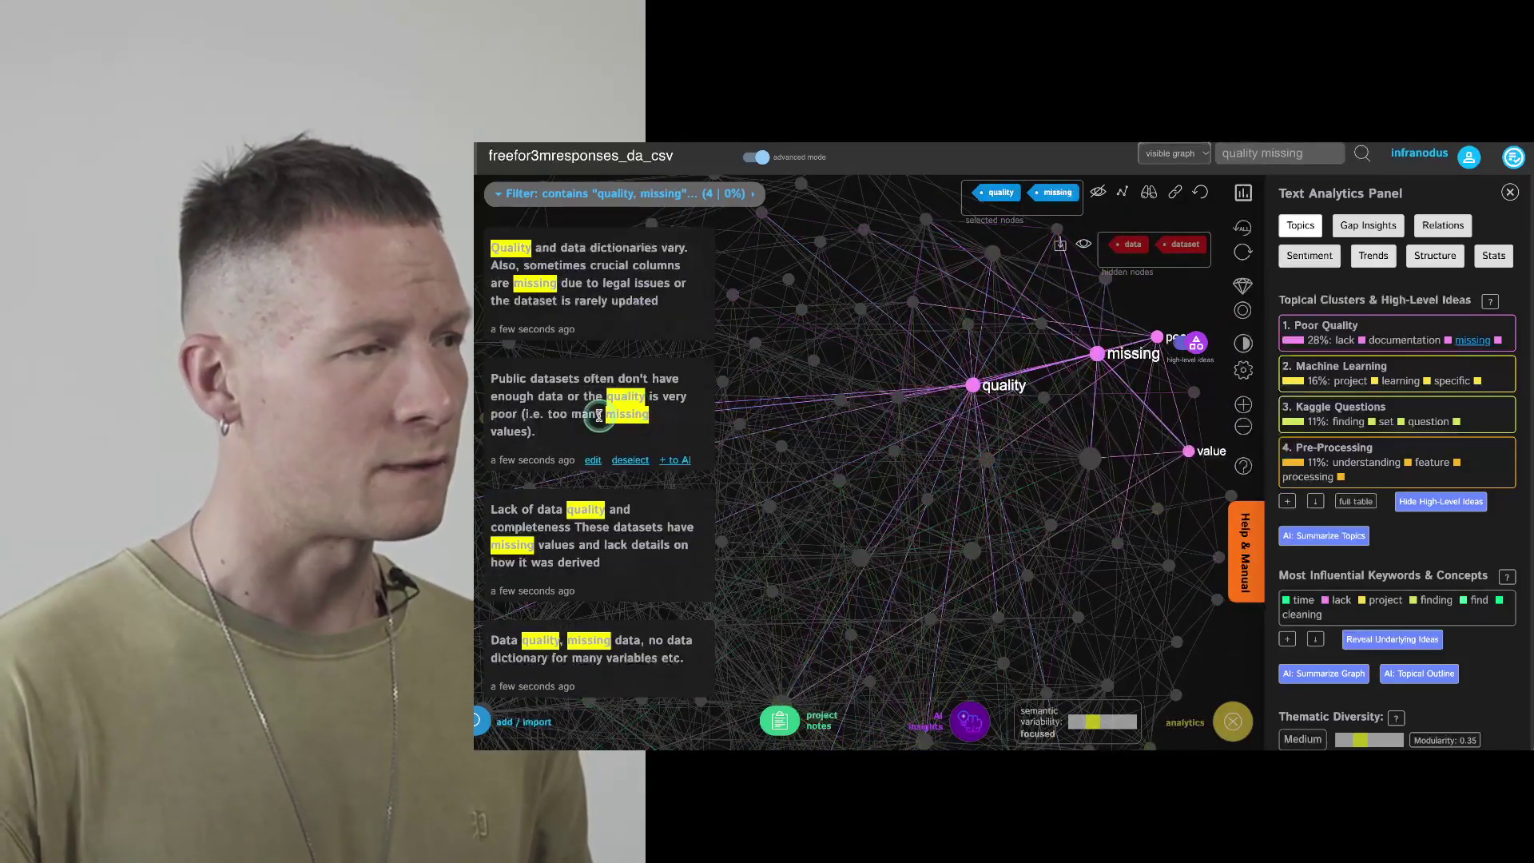
{"action": "left_click", "coordinate": [631, 460]}
{"action": "left_click", "coordinate": [1097, 353]}
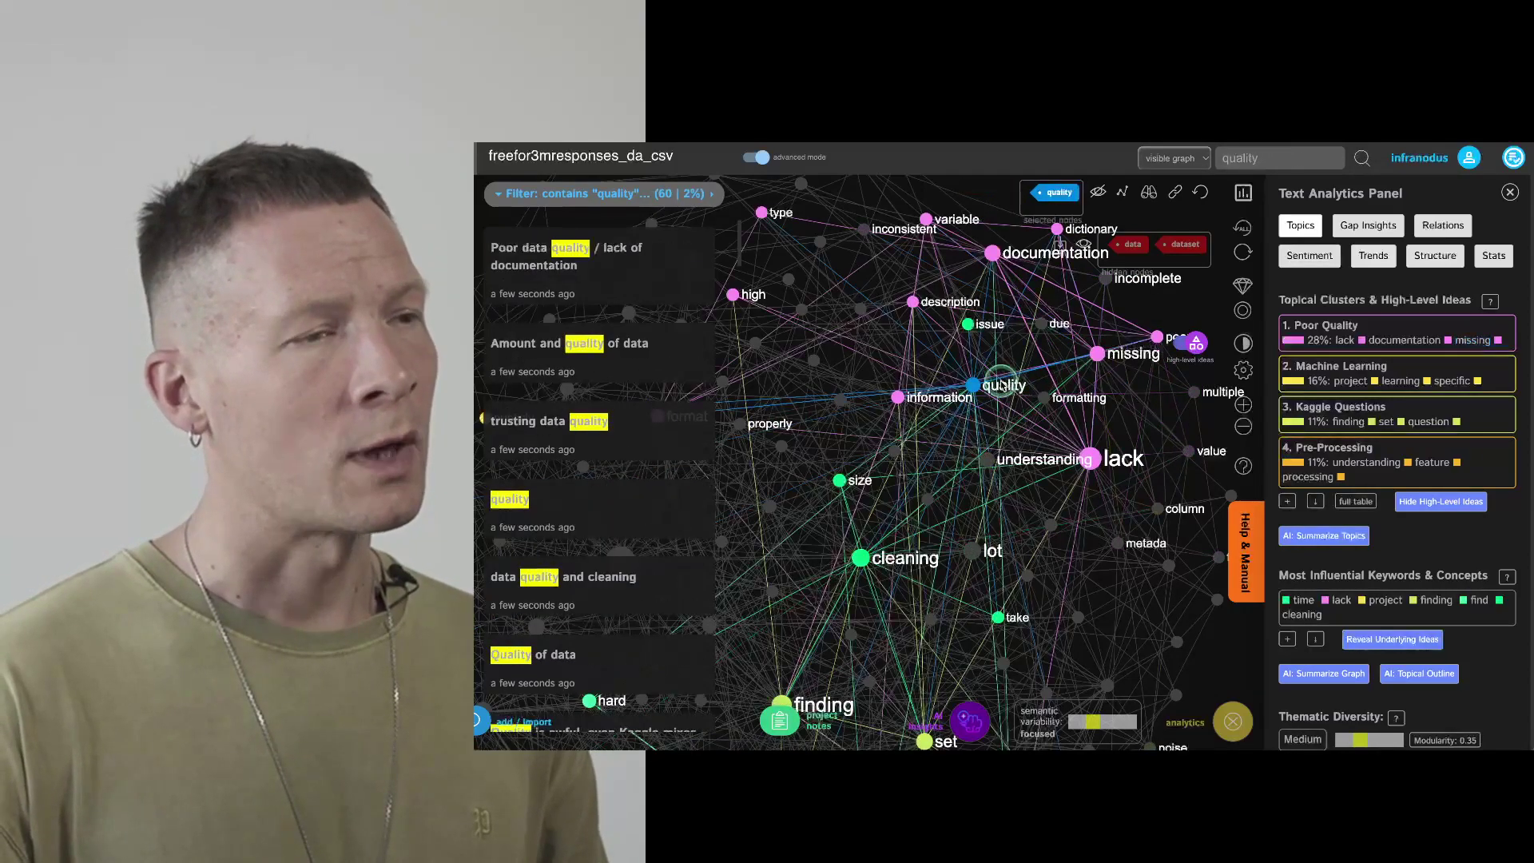
{"action": "left_click", "coordinate": [978, 386]}
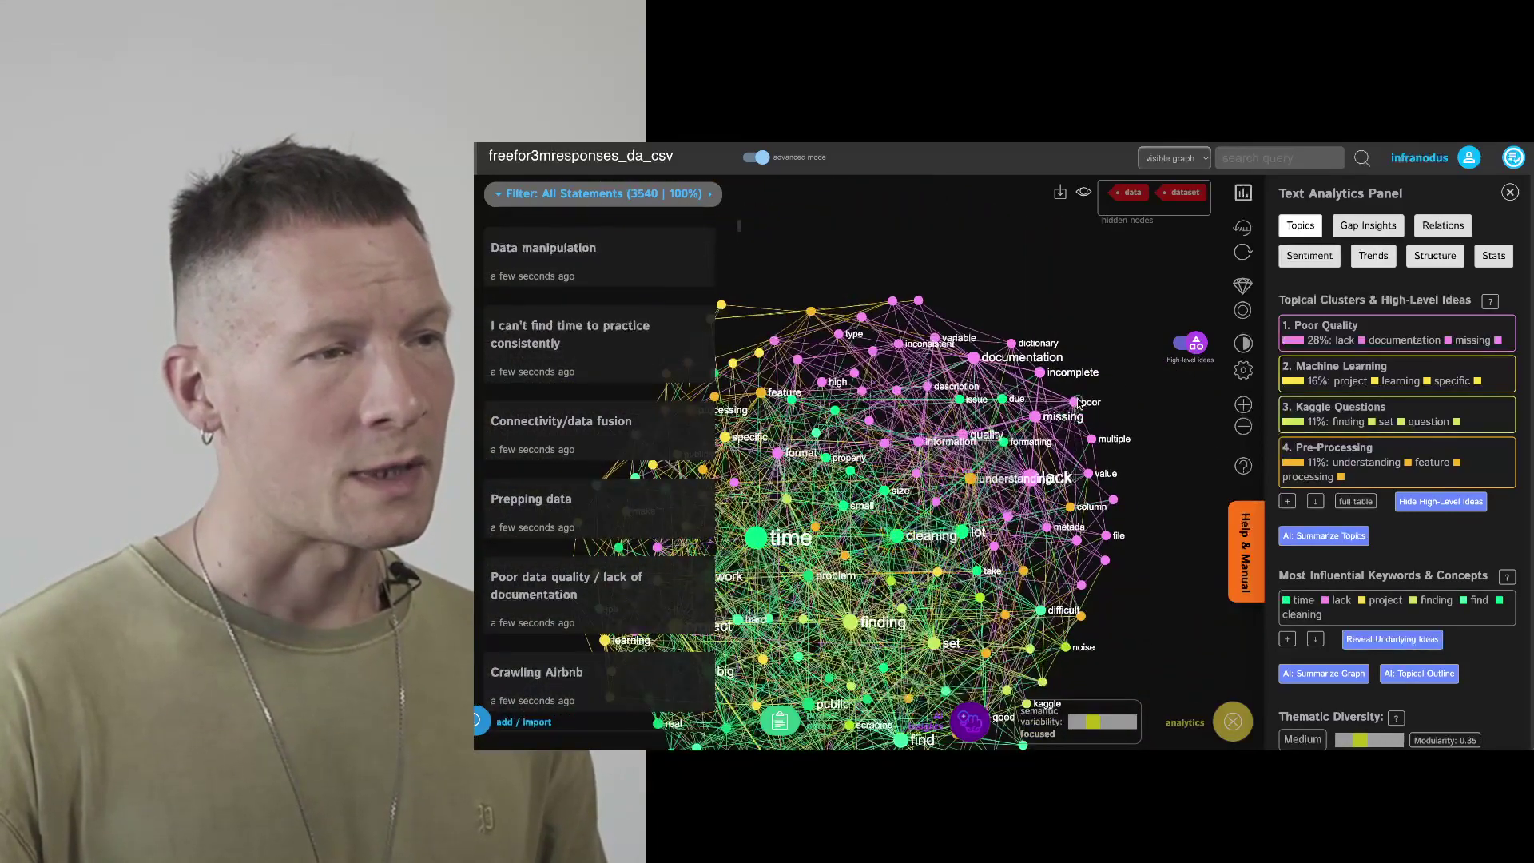
- Highlight the structural gap between Pre-Processing and Kaggle Questions, browse further topic gaps, and return to the topical clusters
{"action": "left_click", "coordinate": [1368, 227]}
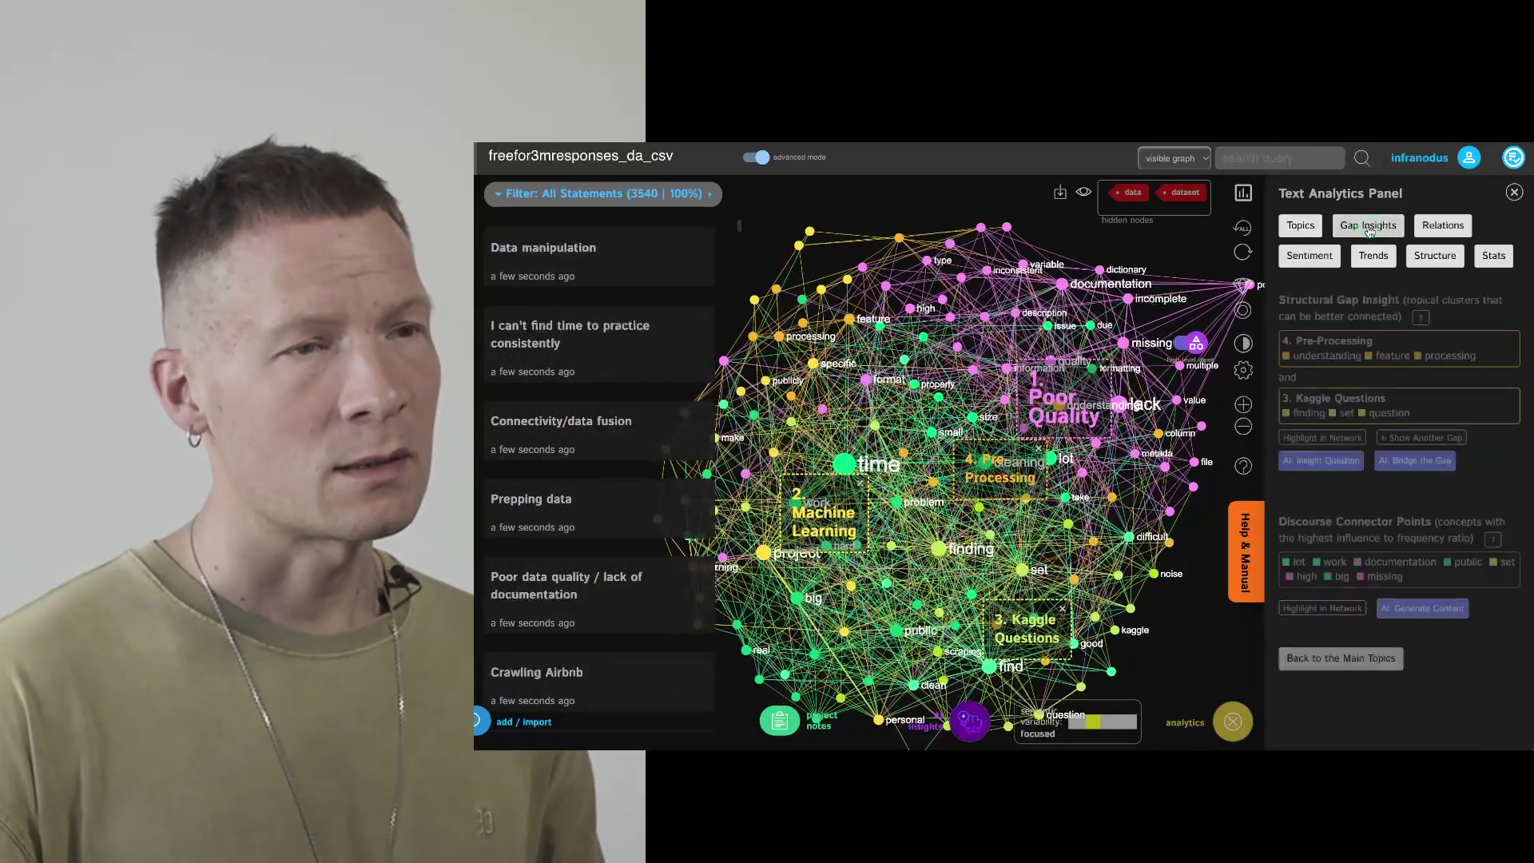
{"action": "left_click", "coordinate": [1314, 437]}
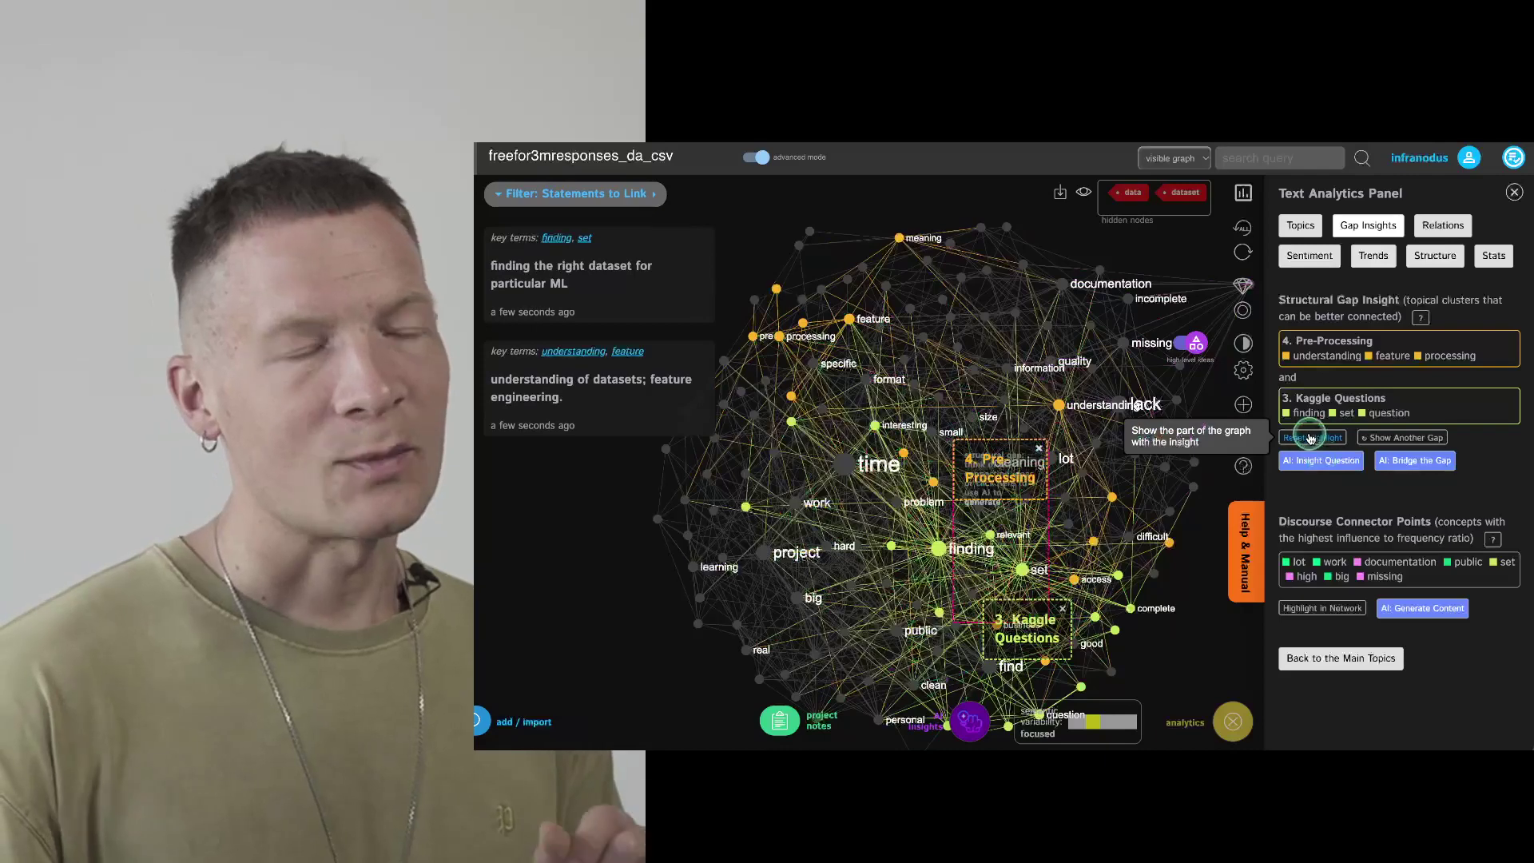
{"action": "left_click", "coordinate": [1402, 439]}
{"action": "left_click", "coordinate": [1402, 439]}
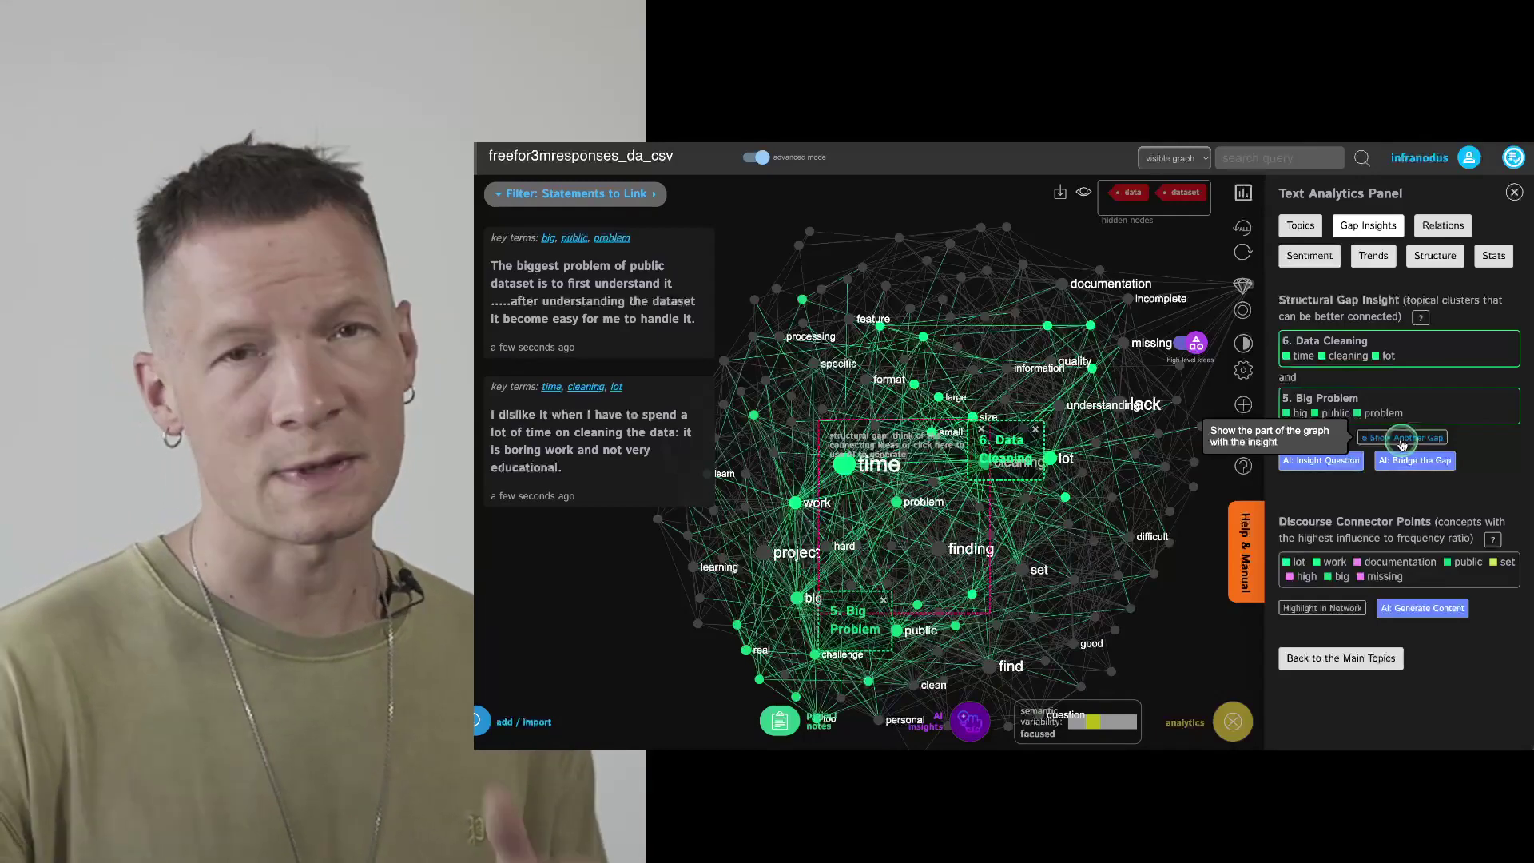
{"action": "left_click", "coordinate": [1402, 440]}
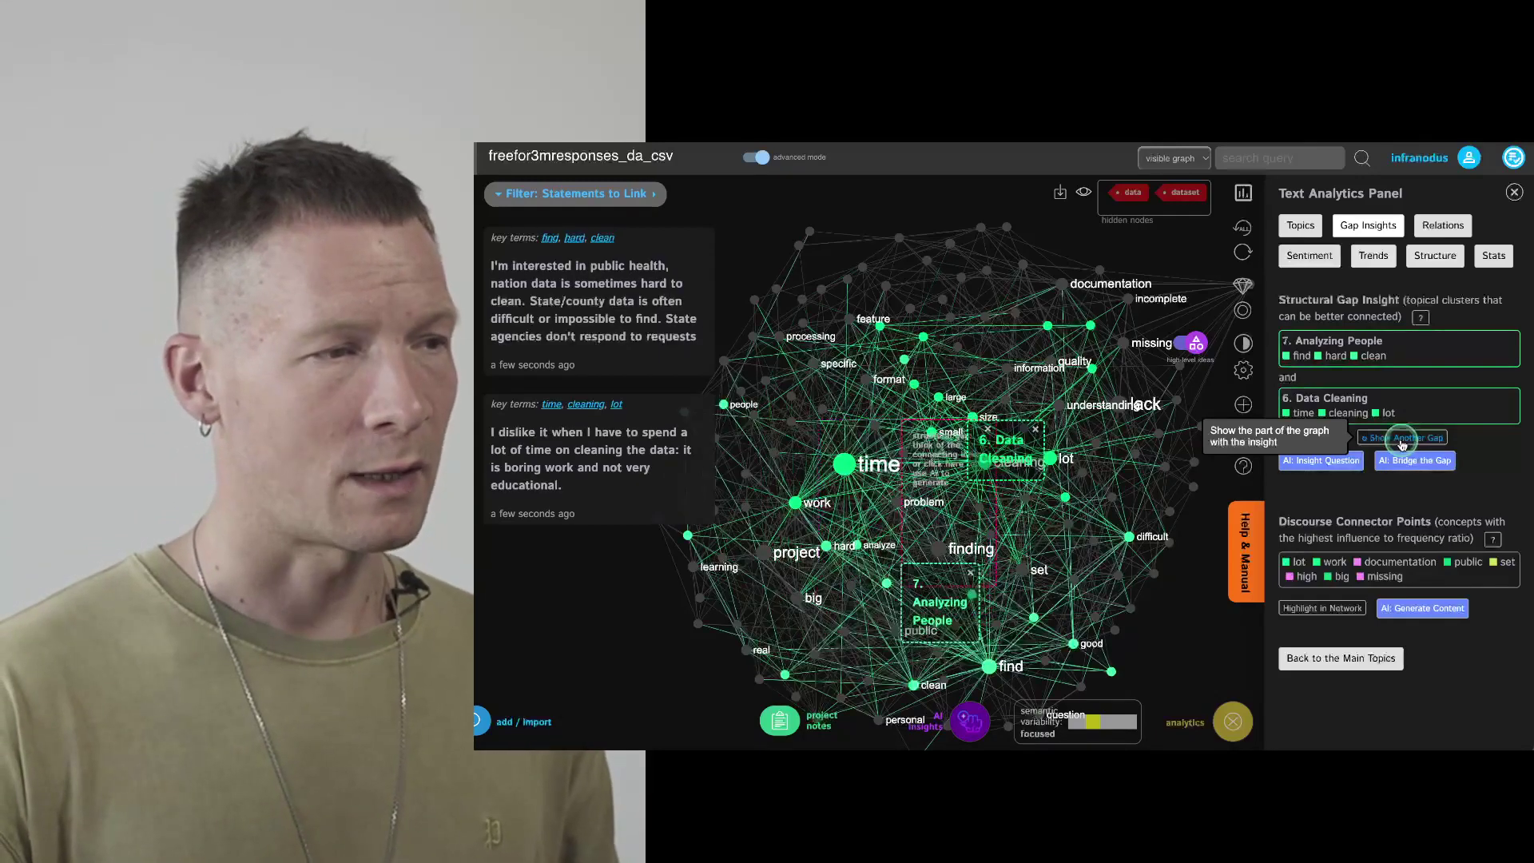
{"action": "left_click", "coordinate": [1300, 226]}
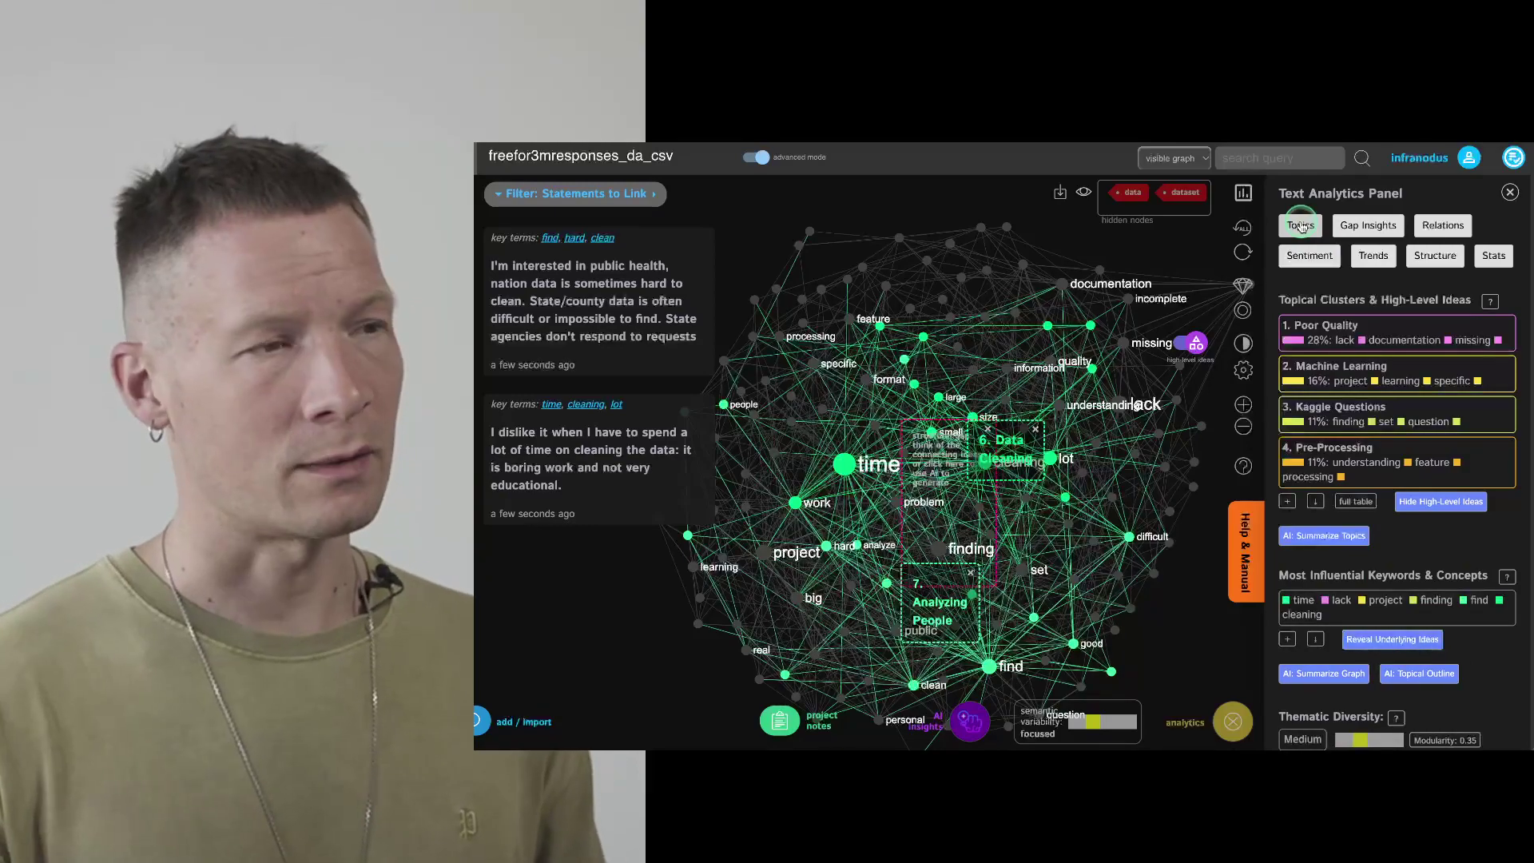
{"action": "left_click", "coordinate": [1382, 226]}
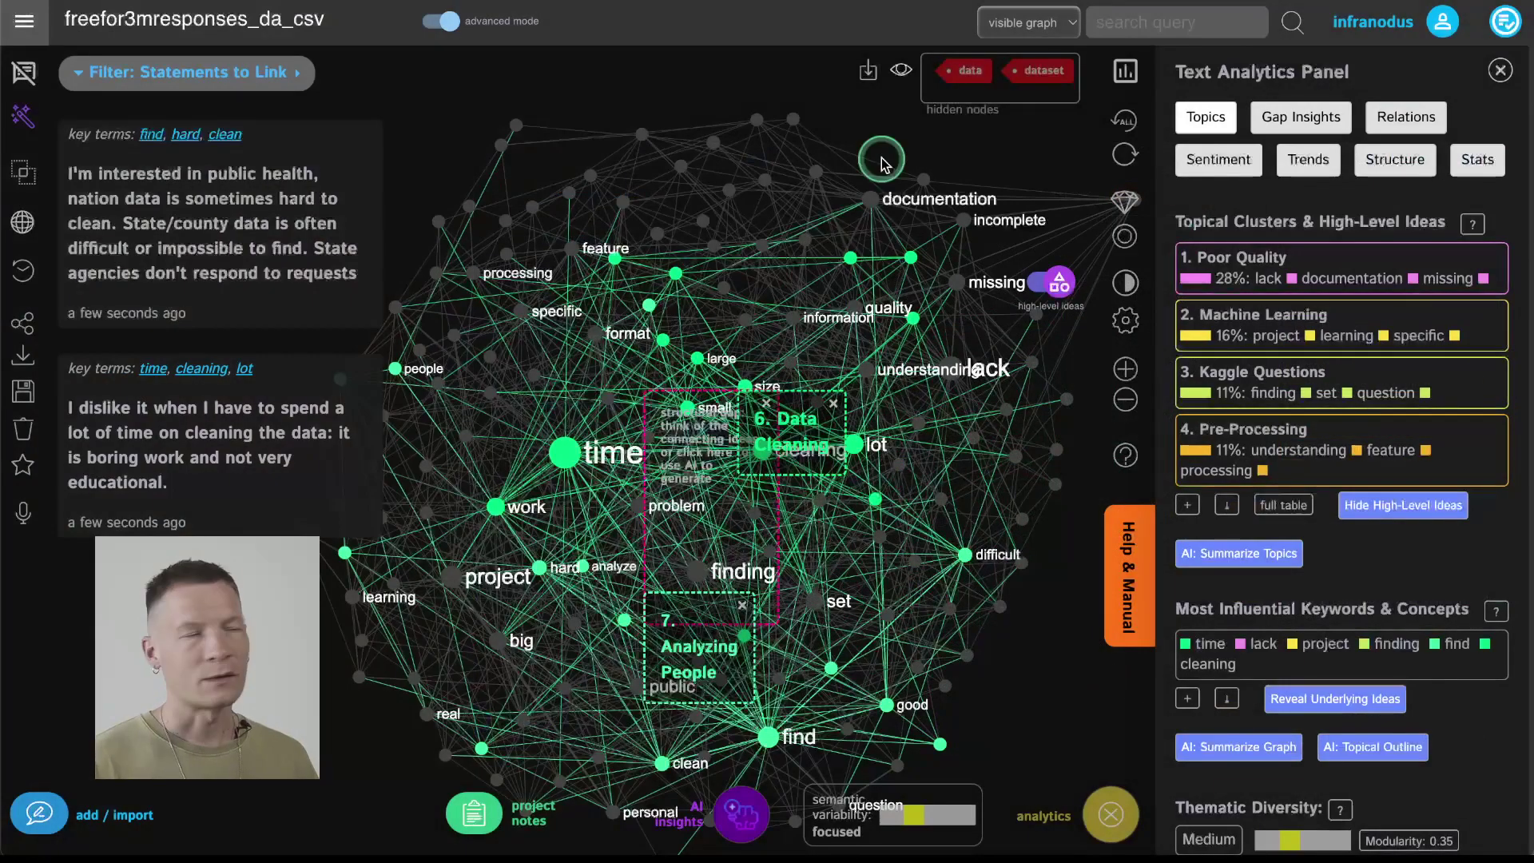
- Open the Import Spreadsheet app from the Import Files category of Apps & Import
{"action": "left_click", "coordinate": [24, 21]}
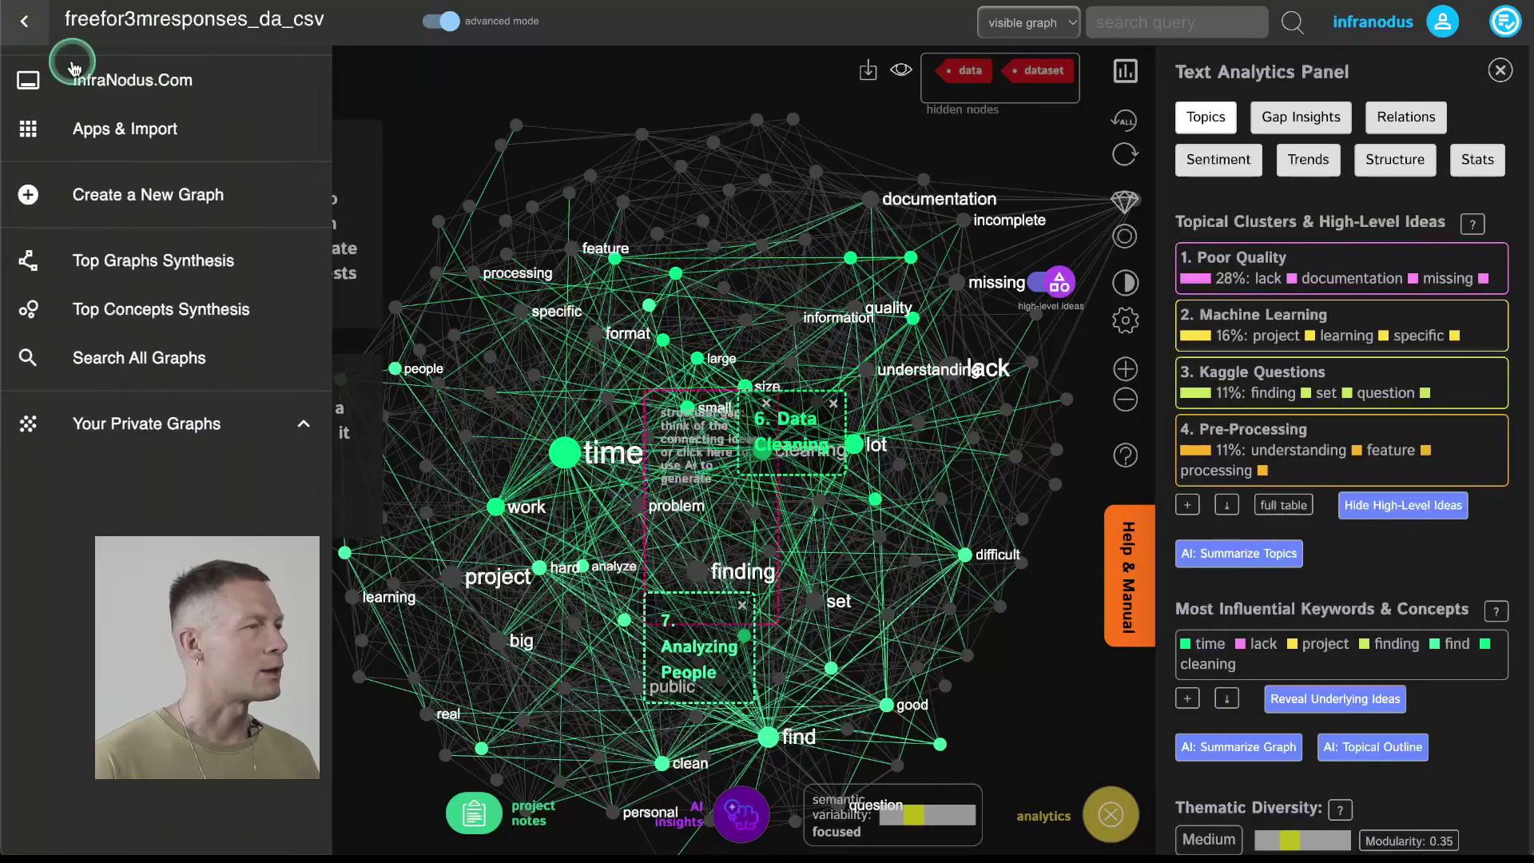
{"action": "left_click", "coordinate": [97, 135]}
{"action": "scroll", "coordinate": [424, 496], "scroll_direction": "down", "scroll_amount": 4}
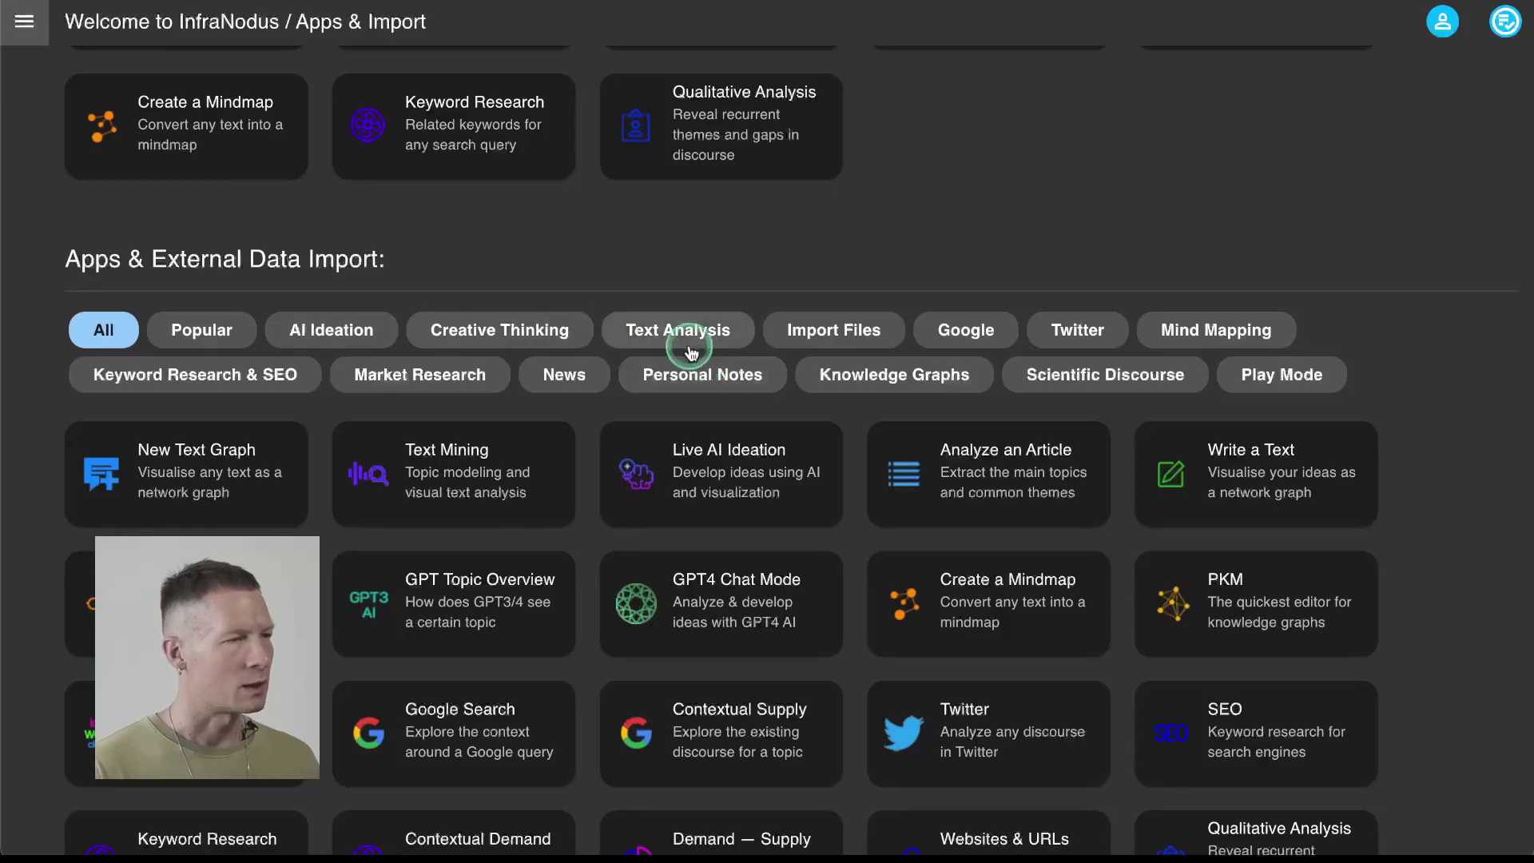
{"action": "left_click", "coordinate": [870, 332]}
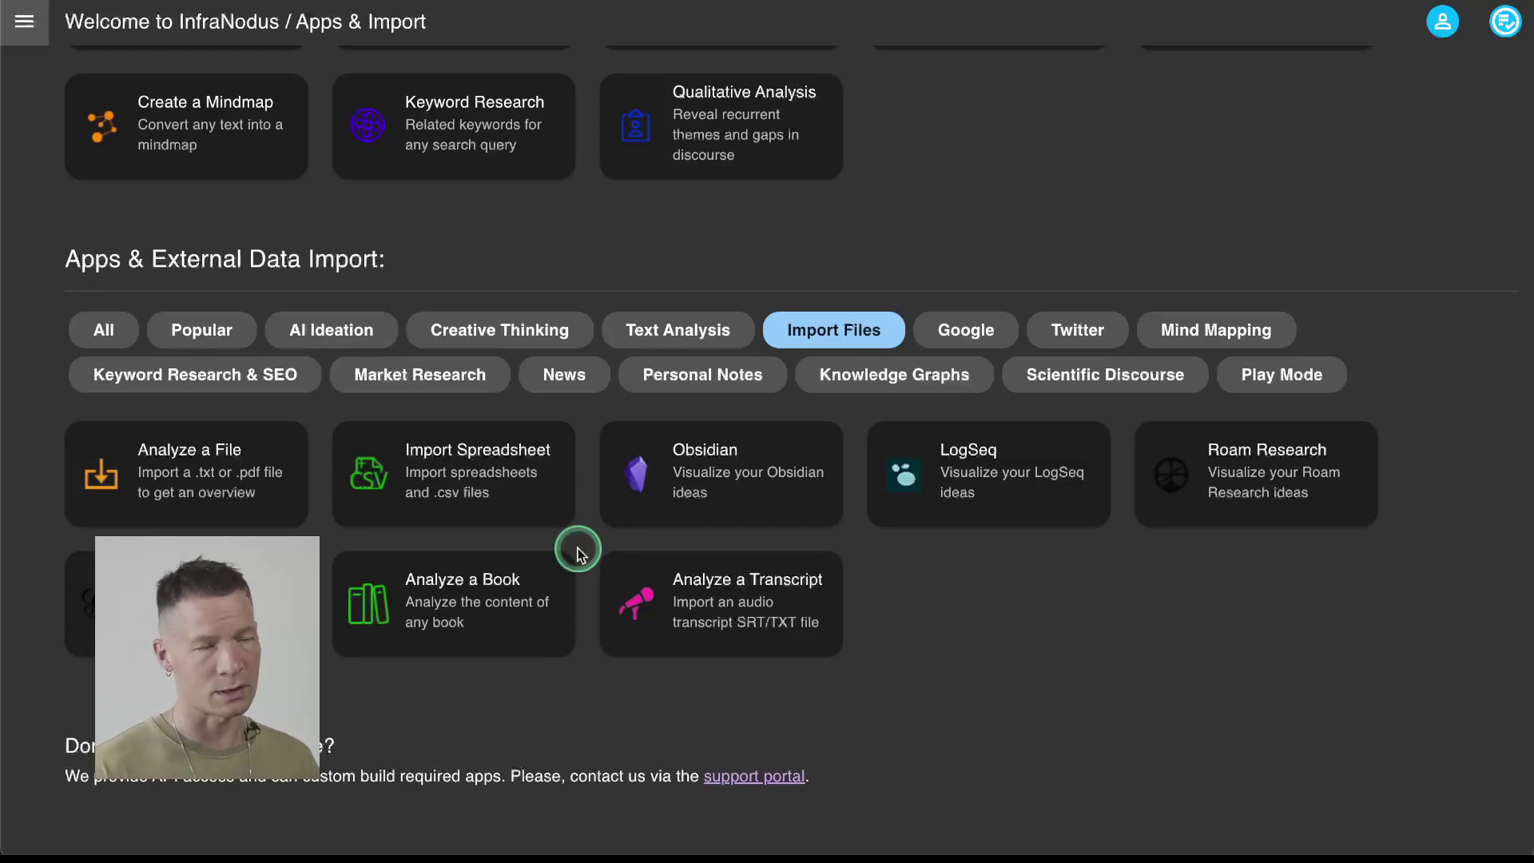
{"action": "scroll", "coordinate": [823, 623], "scroll_direction": "up", "scroll_amount": 1}
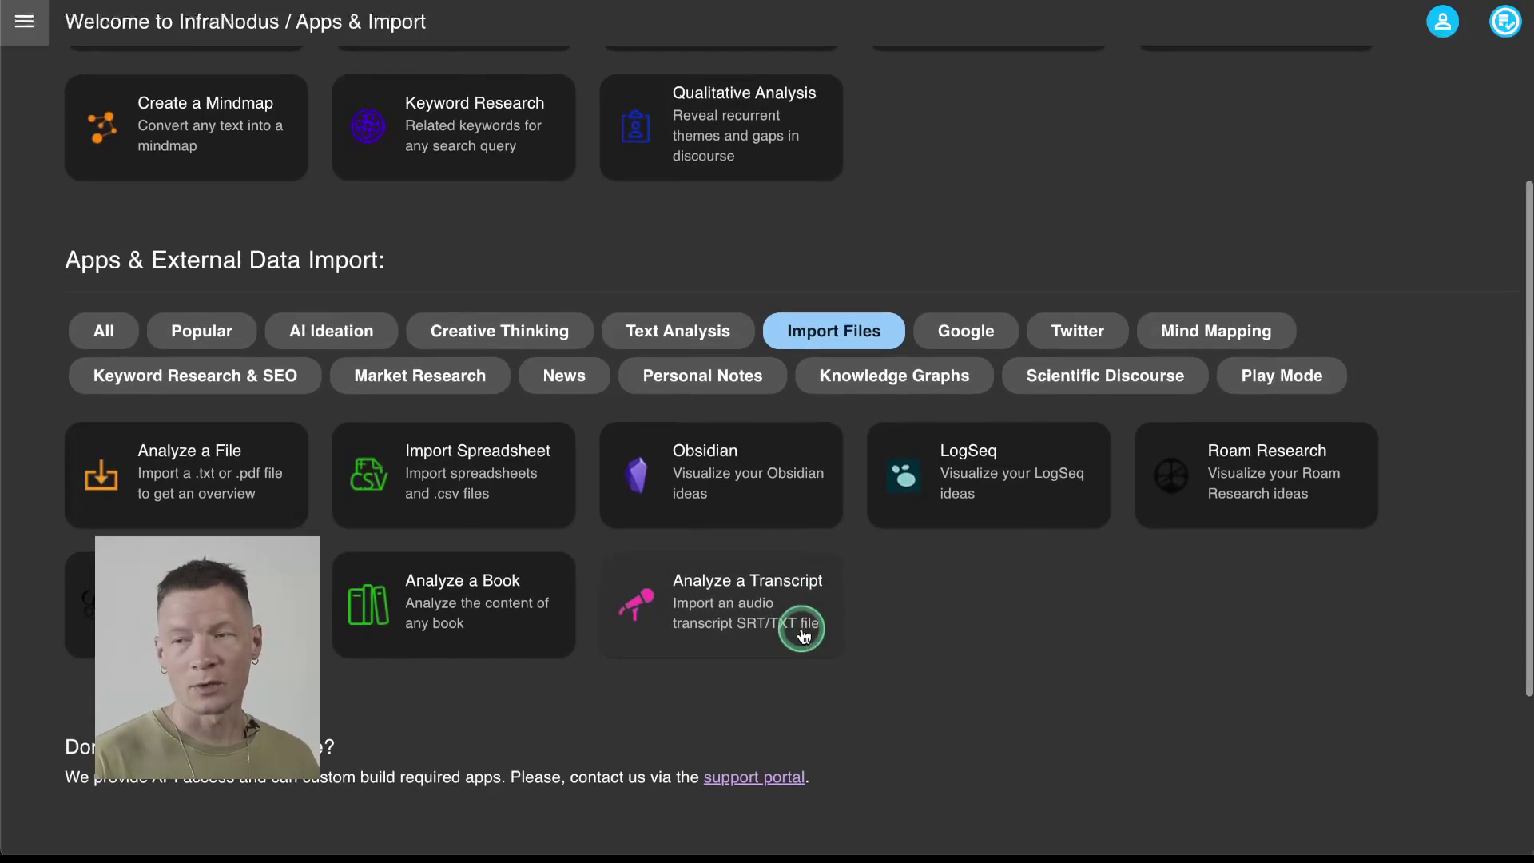
{"action": "left_click", "coordinate": [533, 453]}
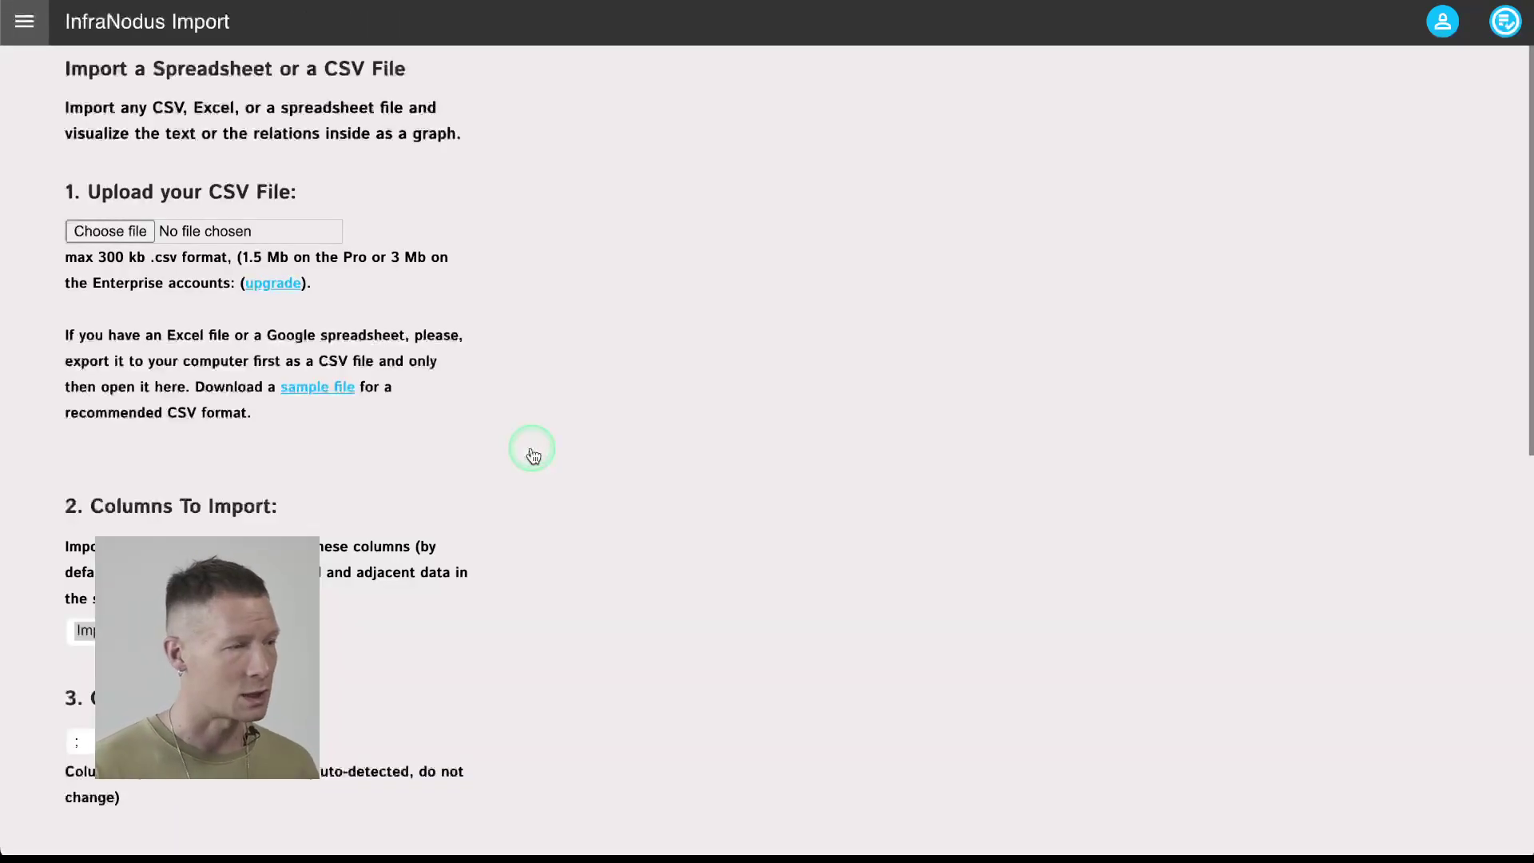
- Load freeformResponses-datascientists.csv as the CSV file to import
{"action": "left_click", "coordinate": [109, 231]}
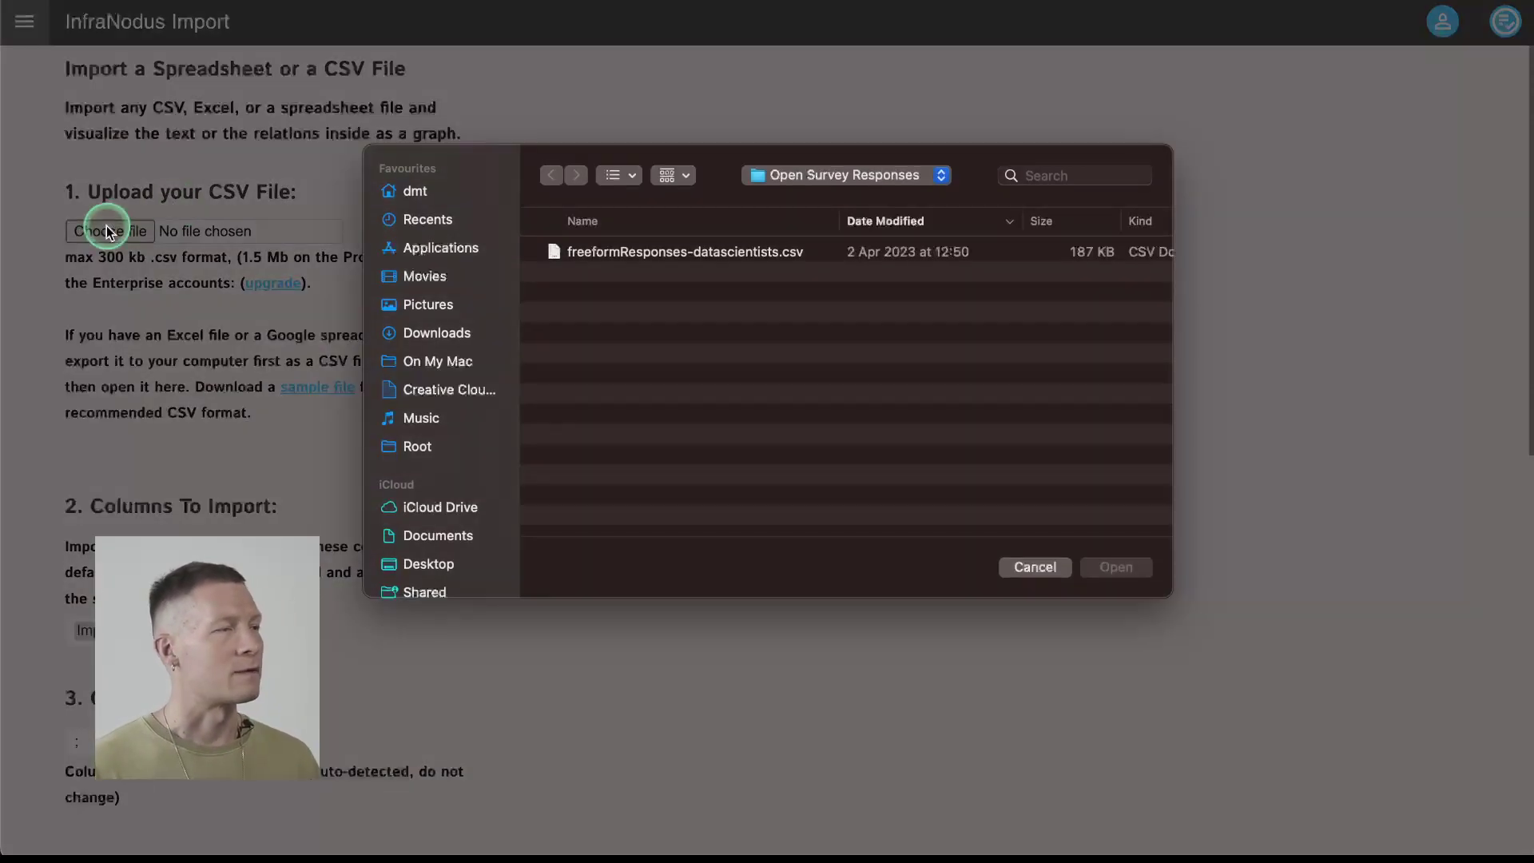
{"action": "left_click", "coordinate": [651, 252]}
{"action": "double_click", "coordinate": [651, 252]}
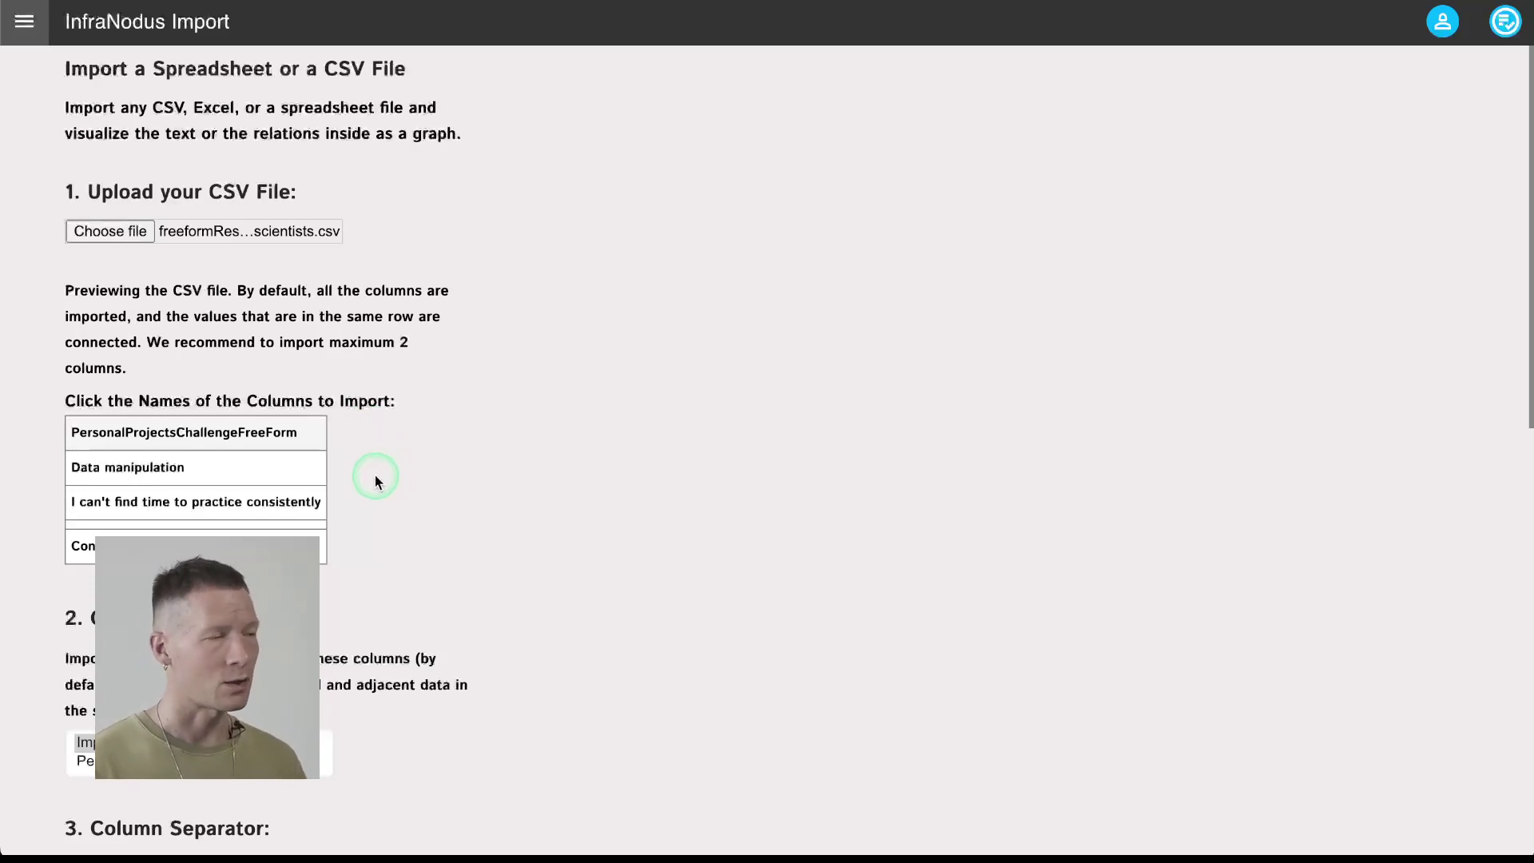
- Select PersonalProjectsChallengeFreeForm as the column to import and review the separator and categorization settings
{"action": "scroll", "coordinate": [378, 471], "scroll_direction": "down", "scroll_amount": 1}
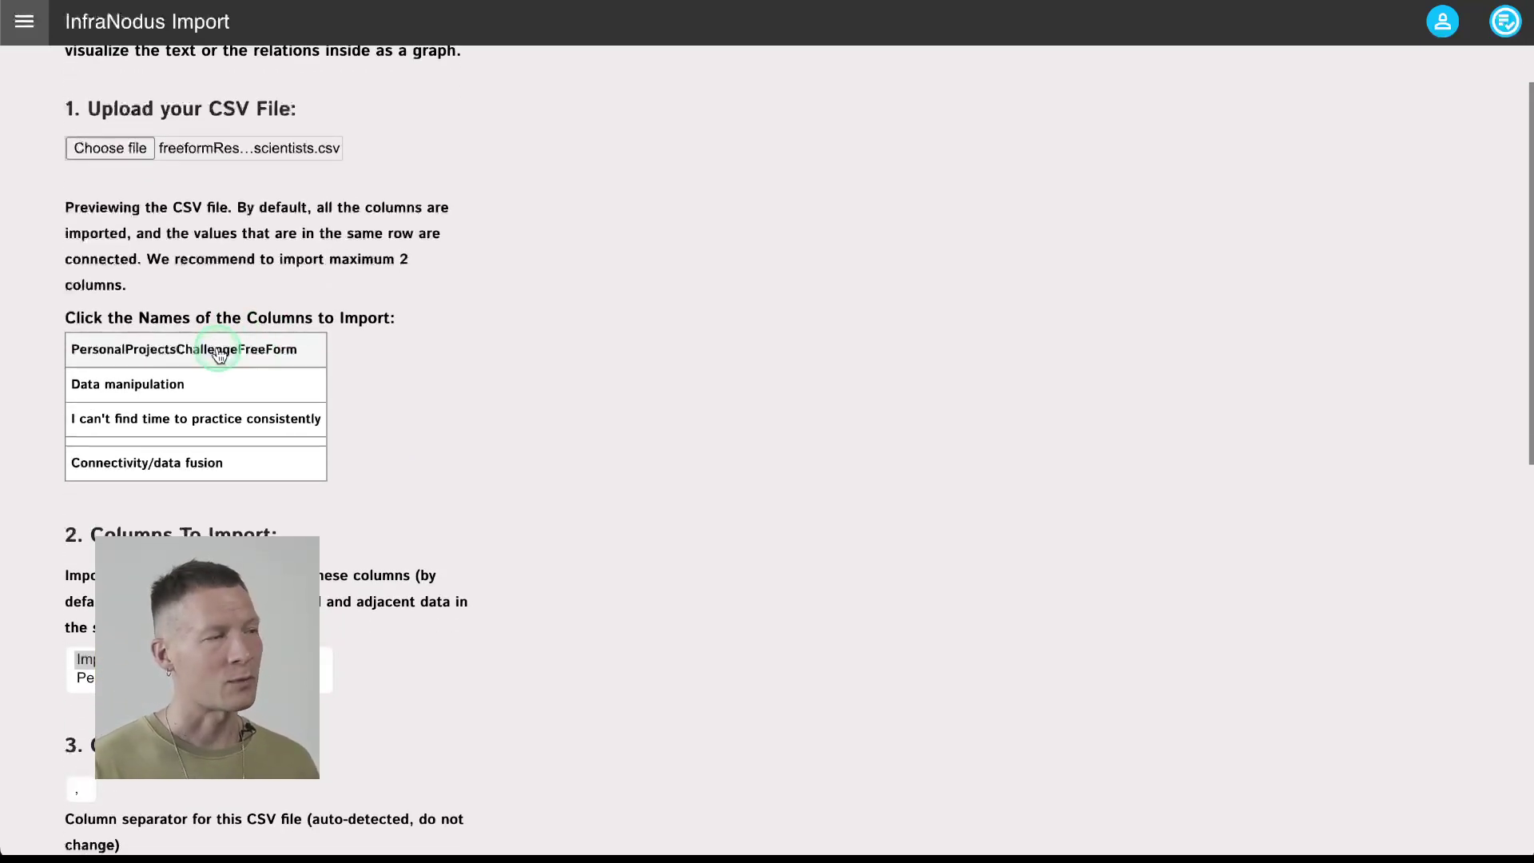
{"action": "left_click", "coordinate": [219, 354]}
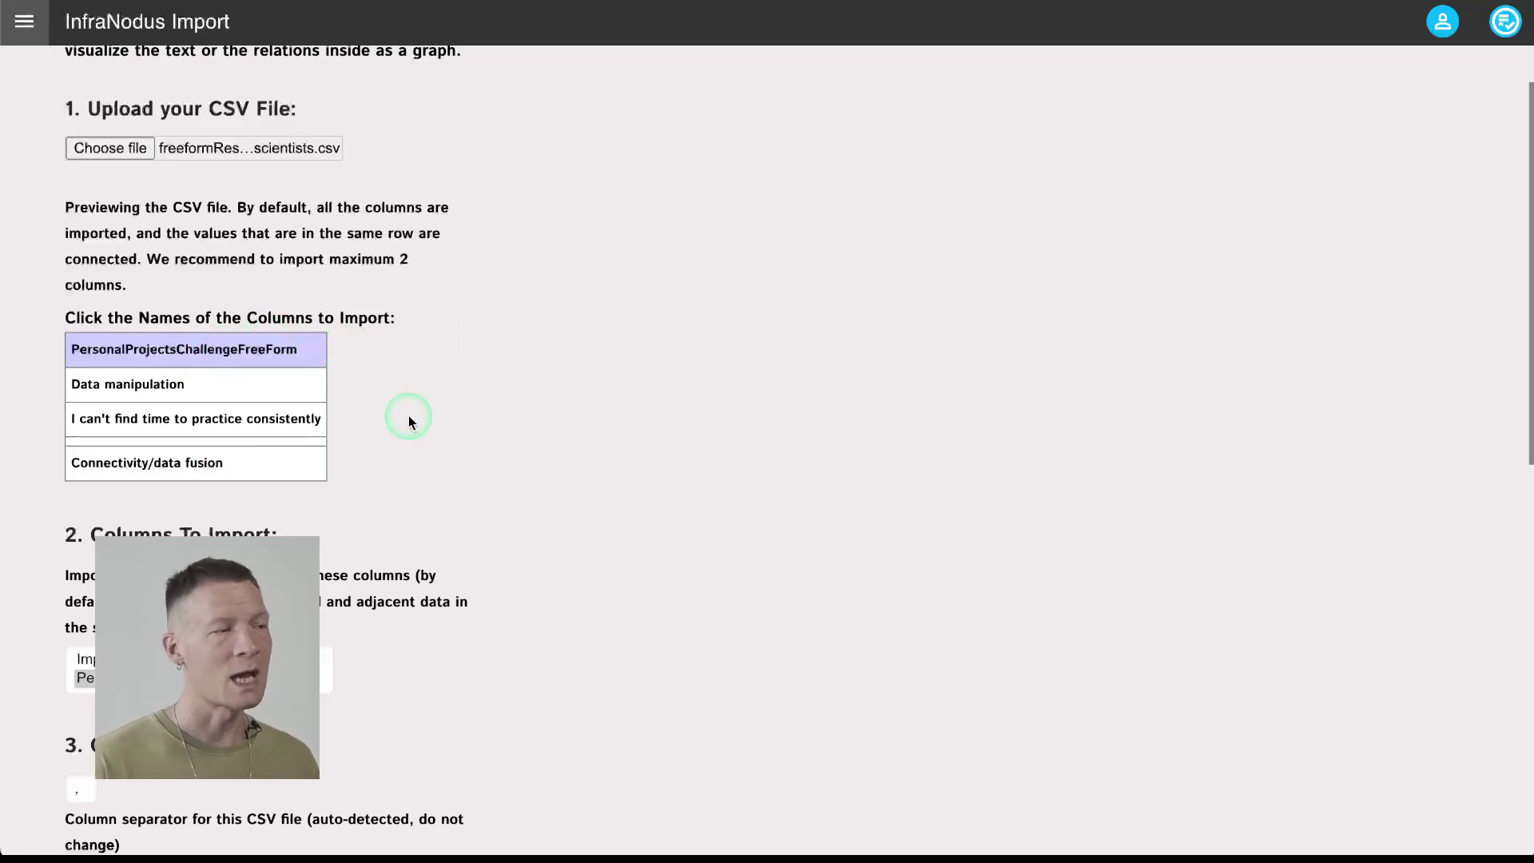
{"action": "scroll", "coordinate": [507, 446], "scroll_direction": "down", "scroll_amount": 2}
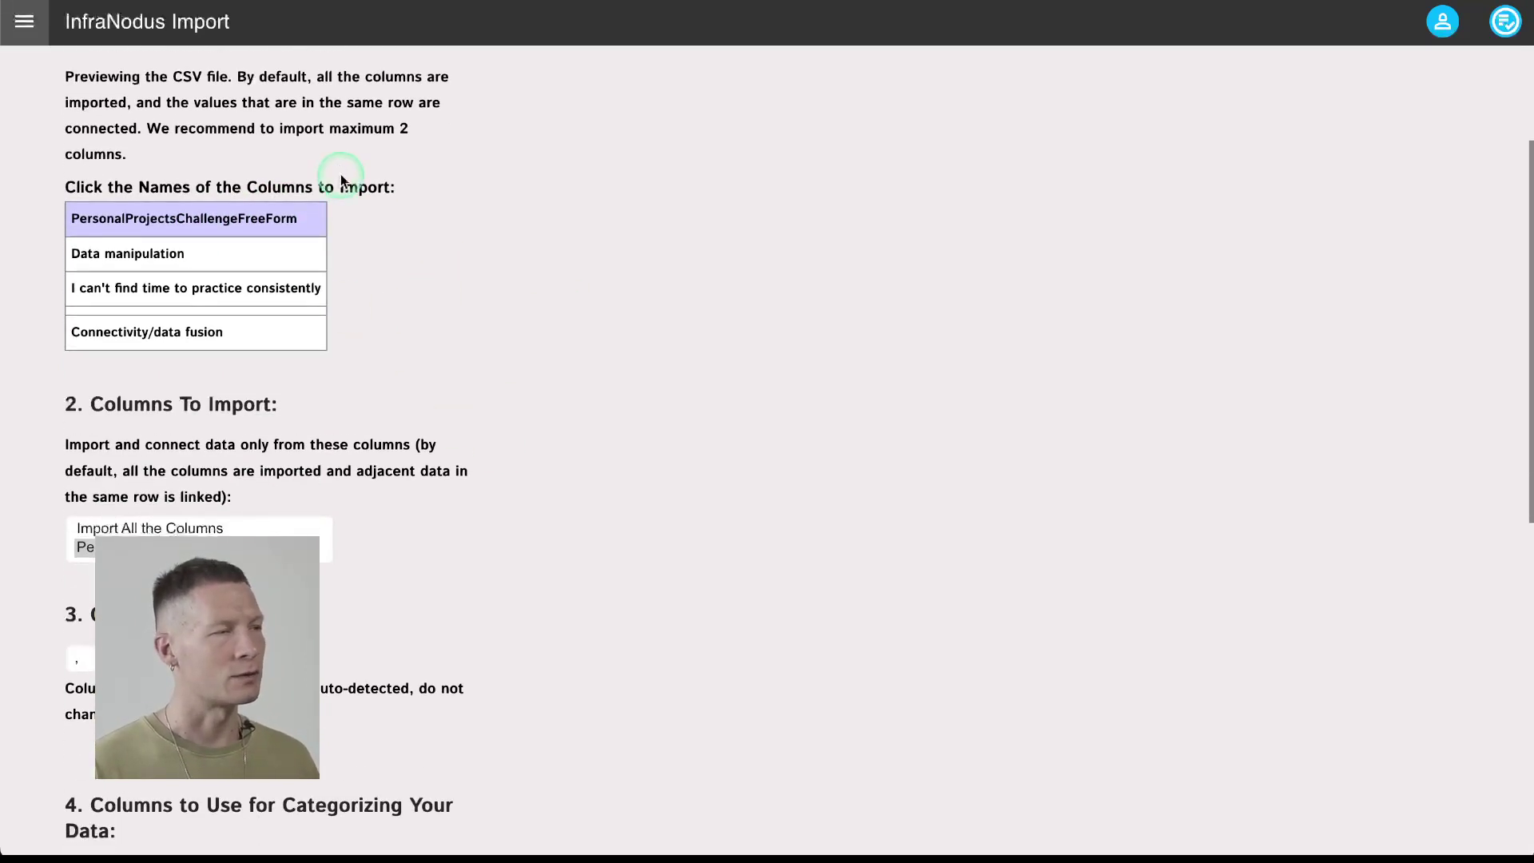
{"action": "scroll", "coordinate": [486, 507], "scroll_direction": "down", "scroll_amount": 5}
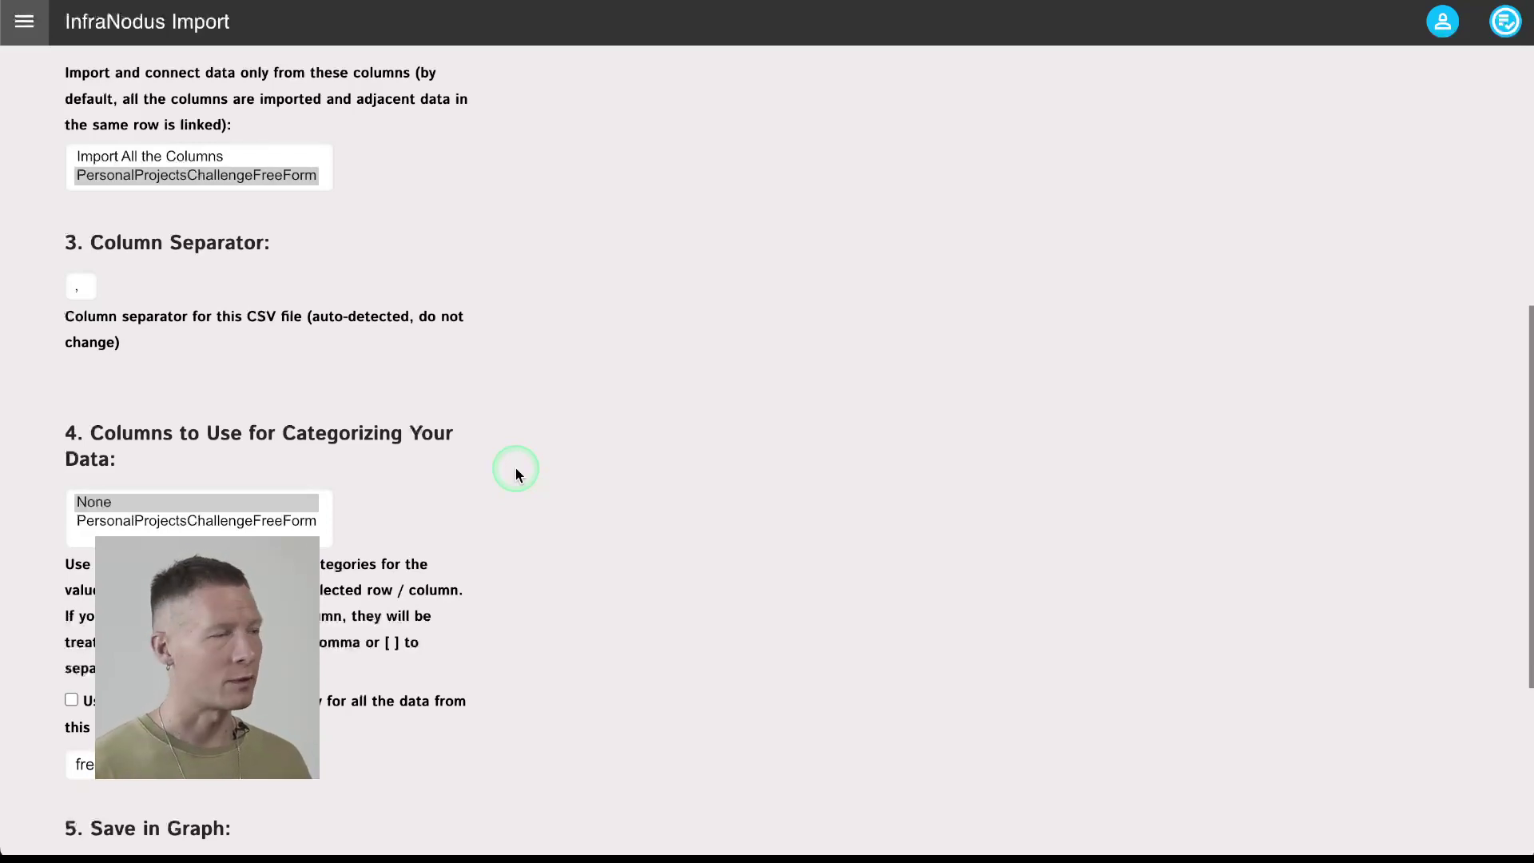
- Recheck the import settings and import the PersonalProjectsChallengeFreeForm responses into a graph
{"action": "scroll", "coordinate": [398, 505], "scroll_direction": "up", "scroll_amount": 7}
{"action": "scroll", "coordinate": [398, 503], "scroll_direction": "down", "scroll_amount": 13}
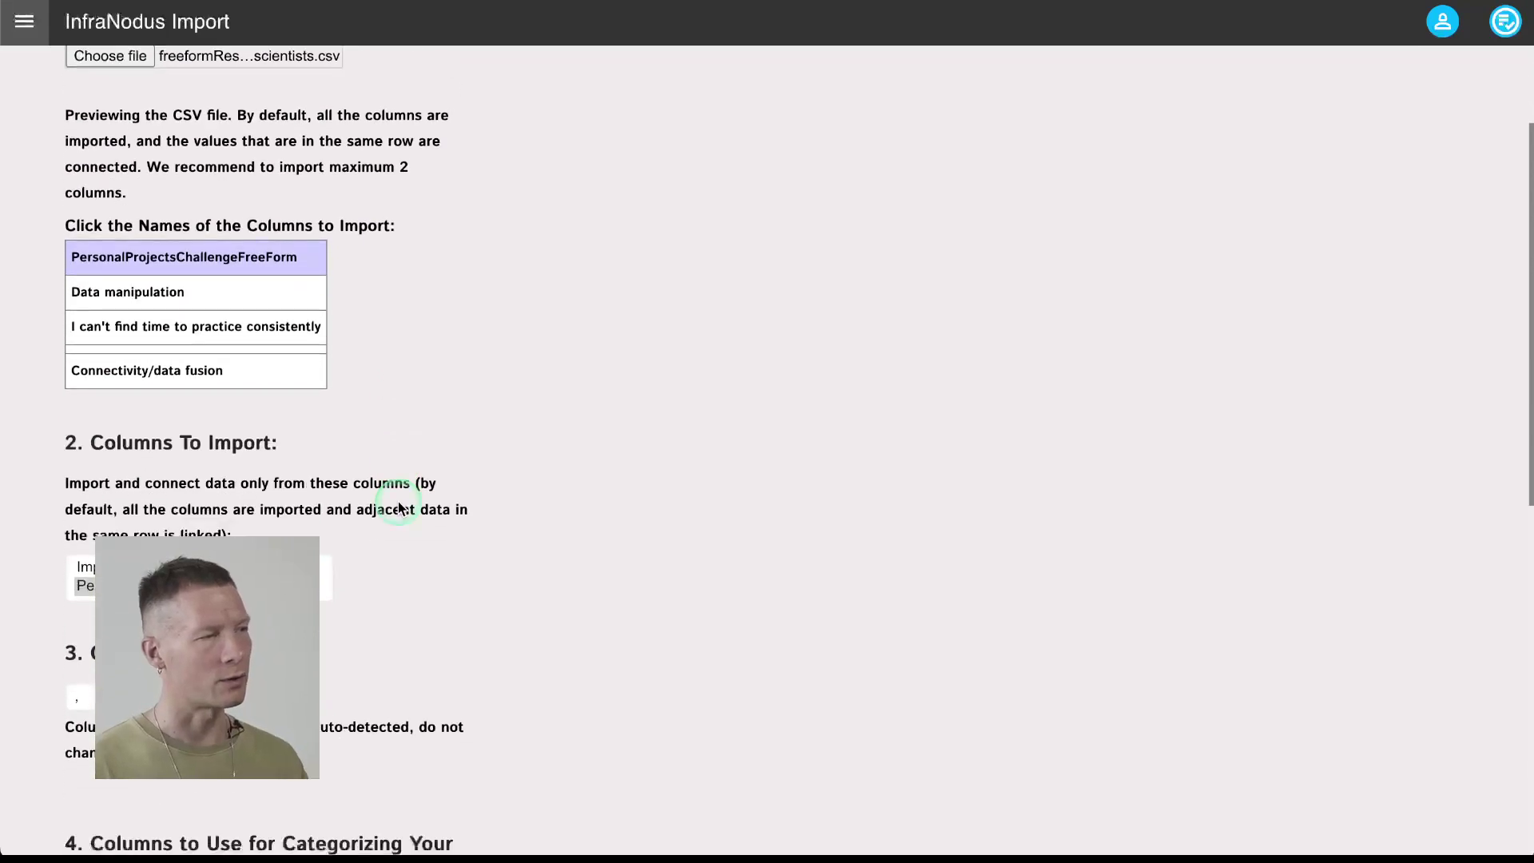
{"action": "left_click", "coordinate": [136, 839]}
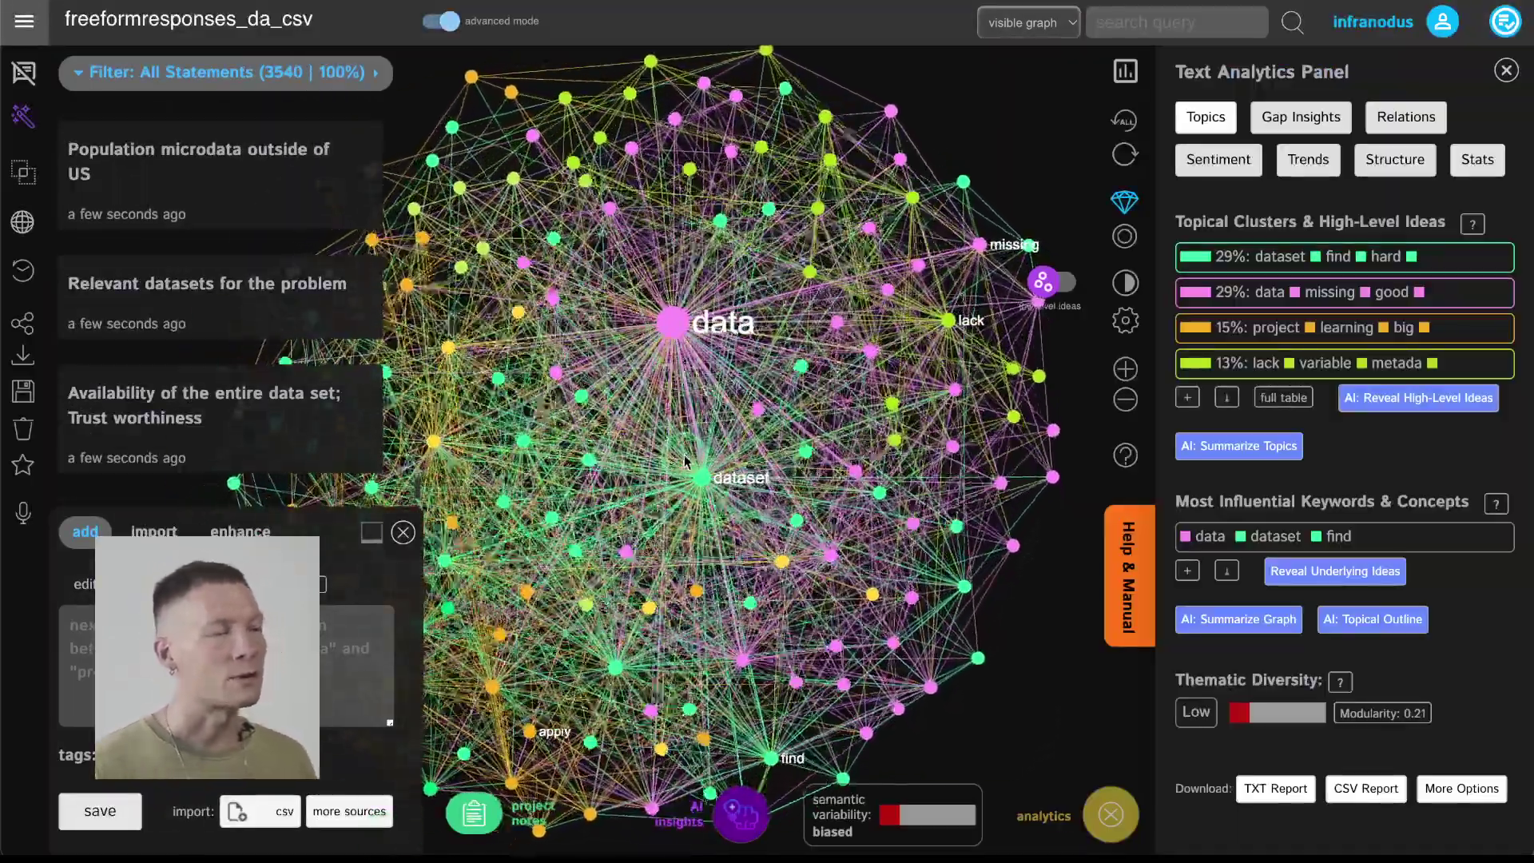
- Close the add/import form, highlight the microdata and "Cleaning and deploying the data" statements in the graph, and deselect them
{"action": "left_click", "coordinate": [436, 523]}
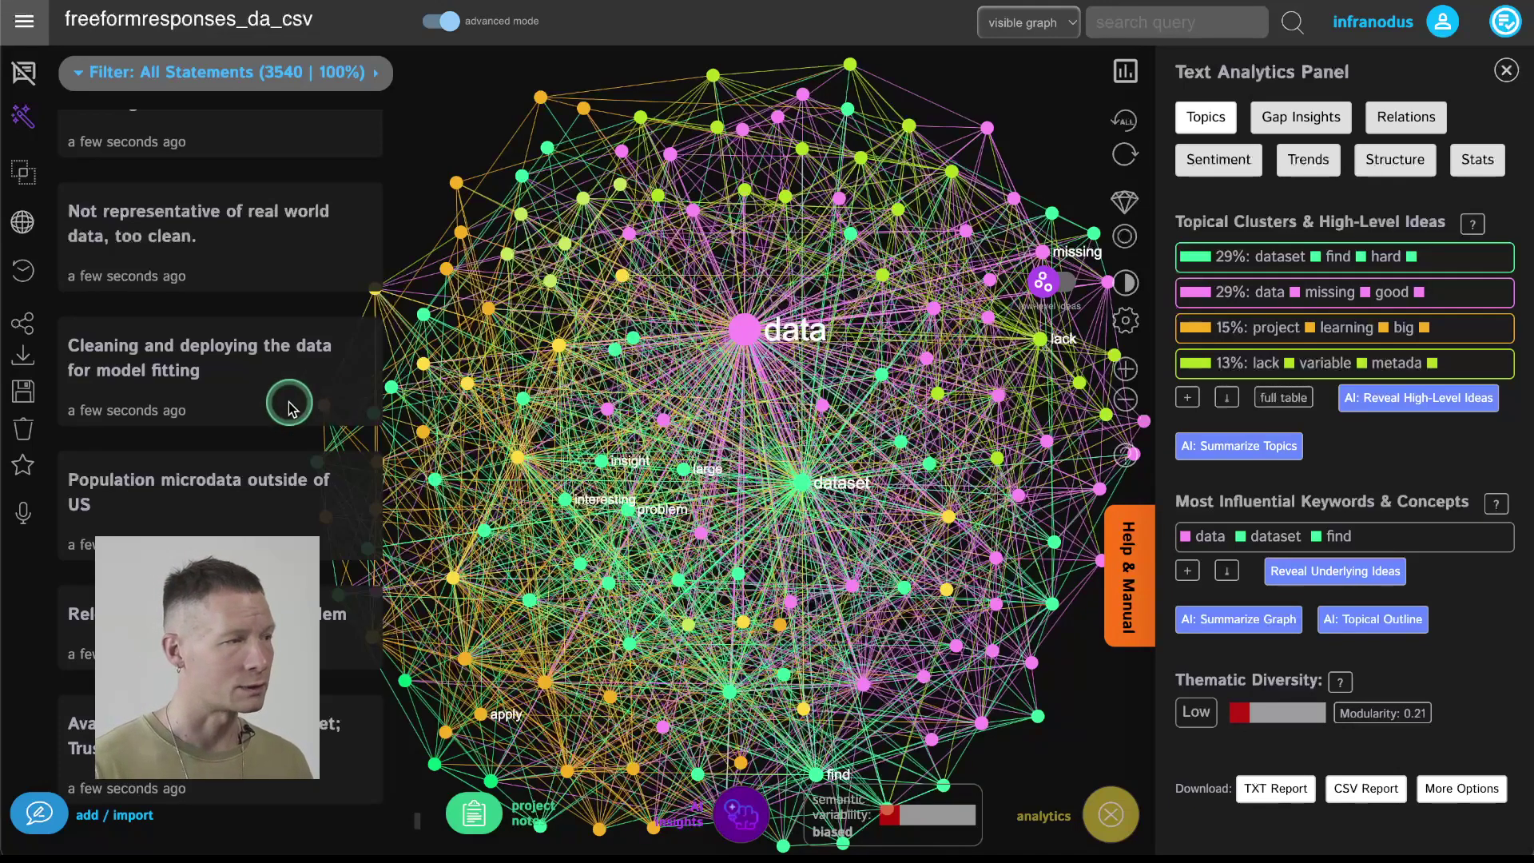
{"action": "left_click", "coordinate": [187, 488]}
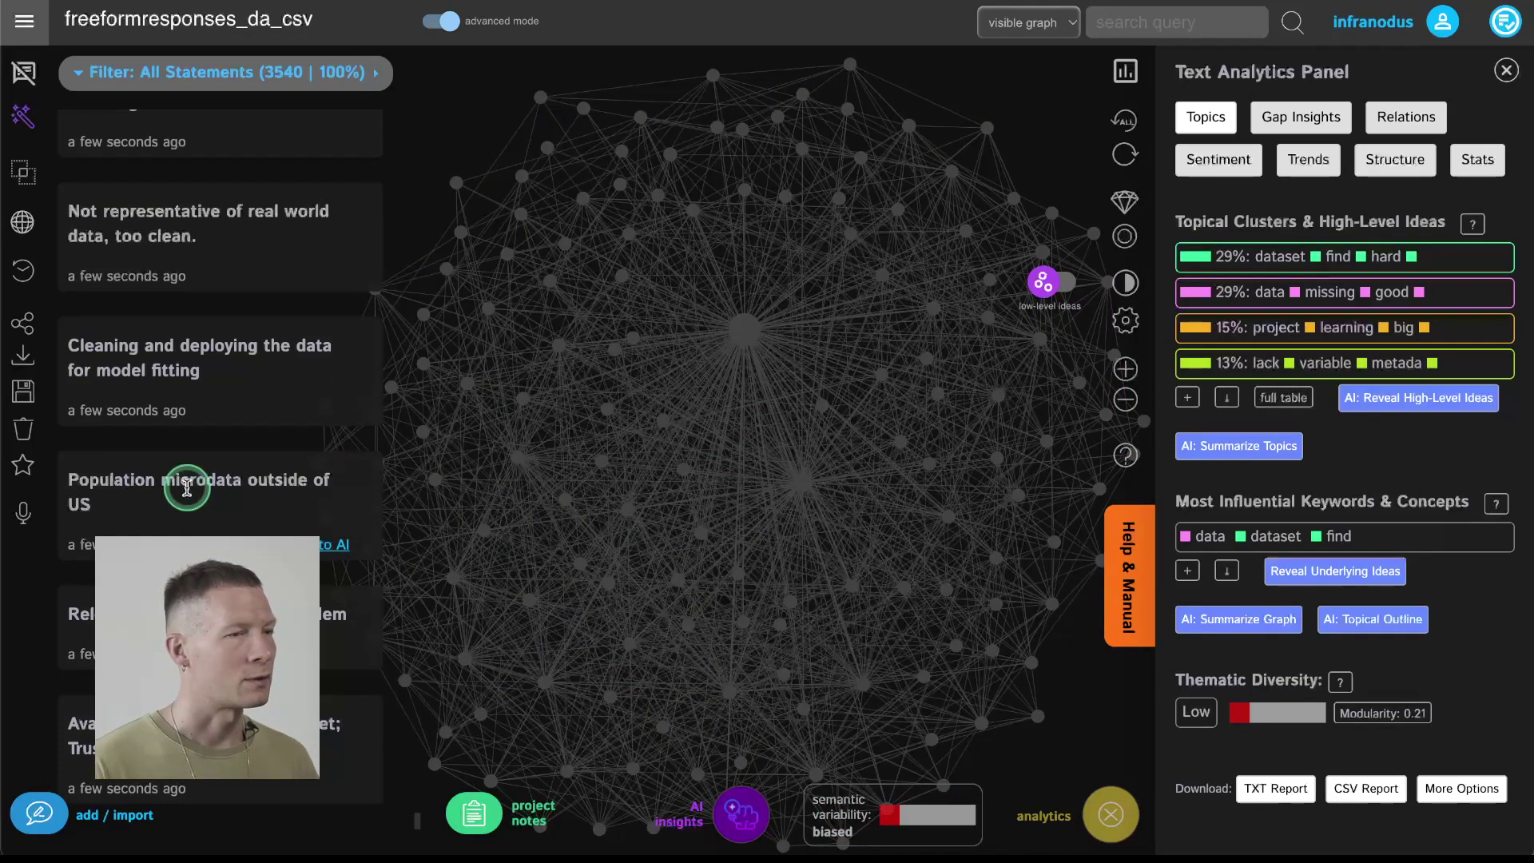
{"action": "left_click", "coordinate": [187, 488]}
{"action": "left_click", "coordinate": [188, 350]}
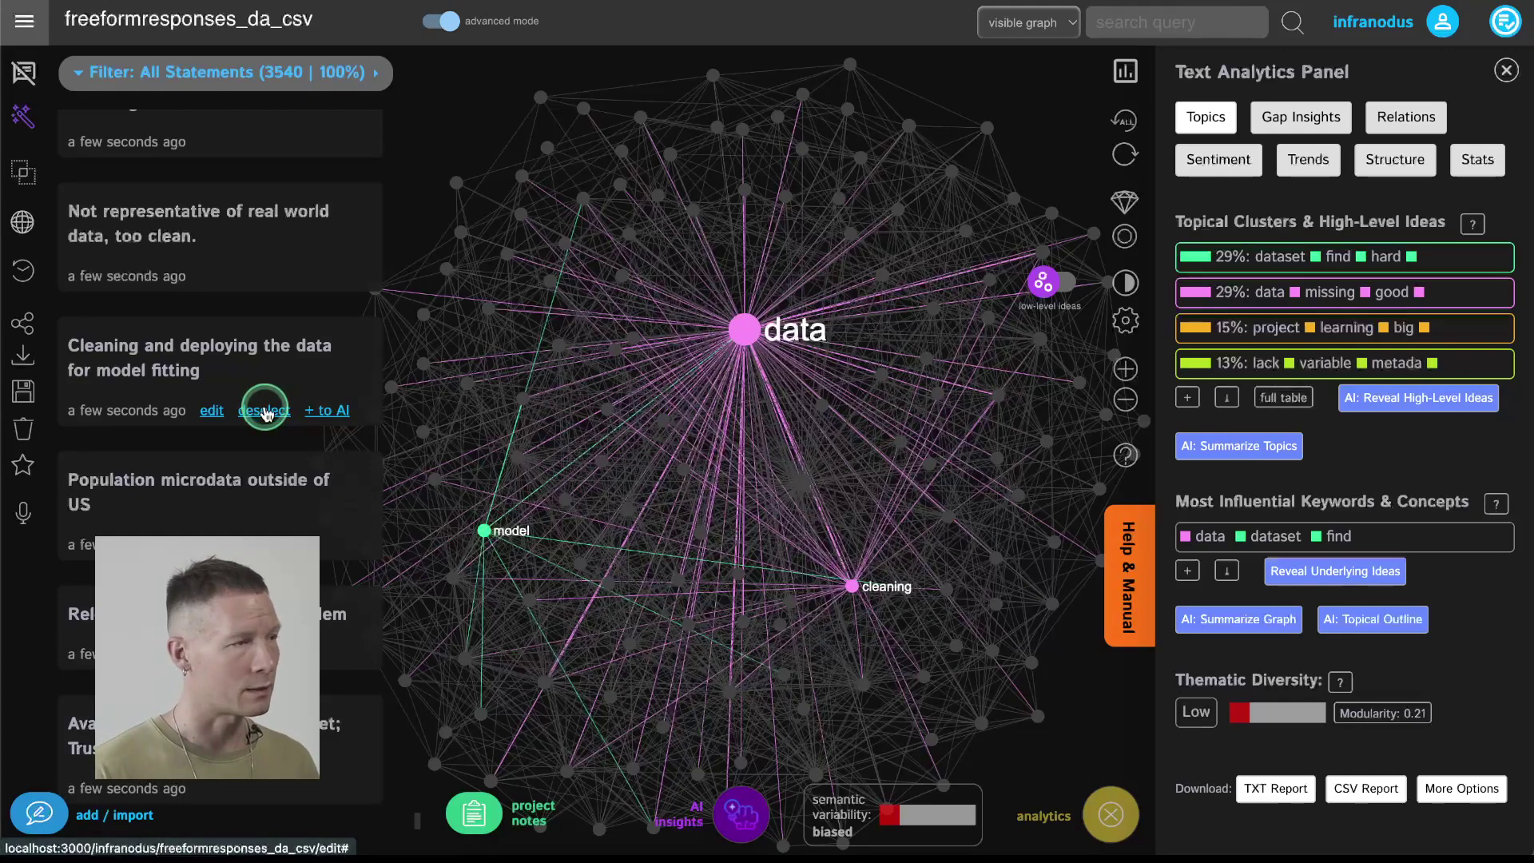
{"action": "left_click", "coordinate": [264, 410]}
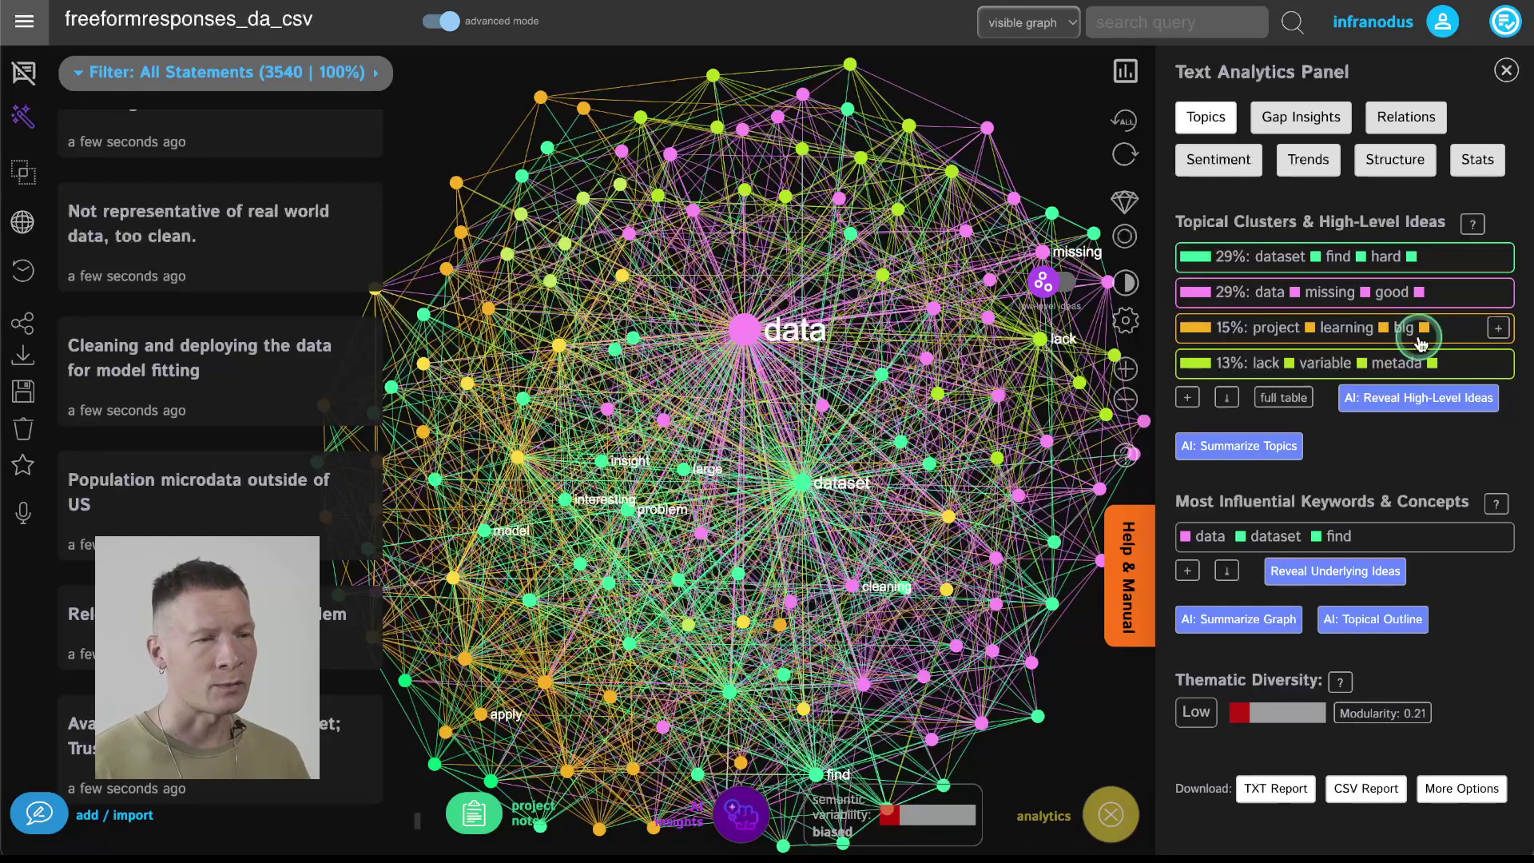
- Highlight the project, learning, big topical cluster, examine its nodes in the graph, and clear the filter
{"action": "left_click", "coordinate": [1465, 336]}
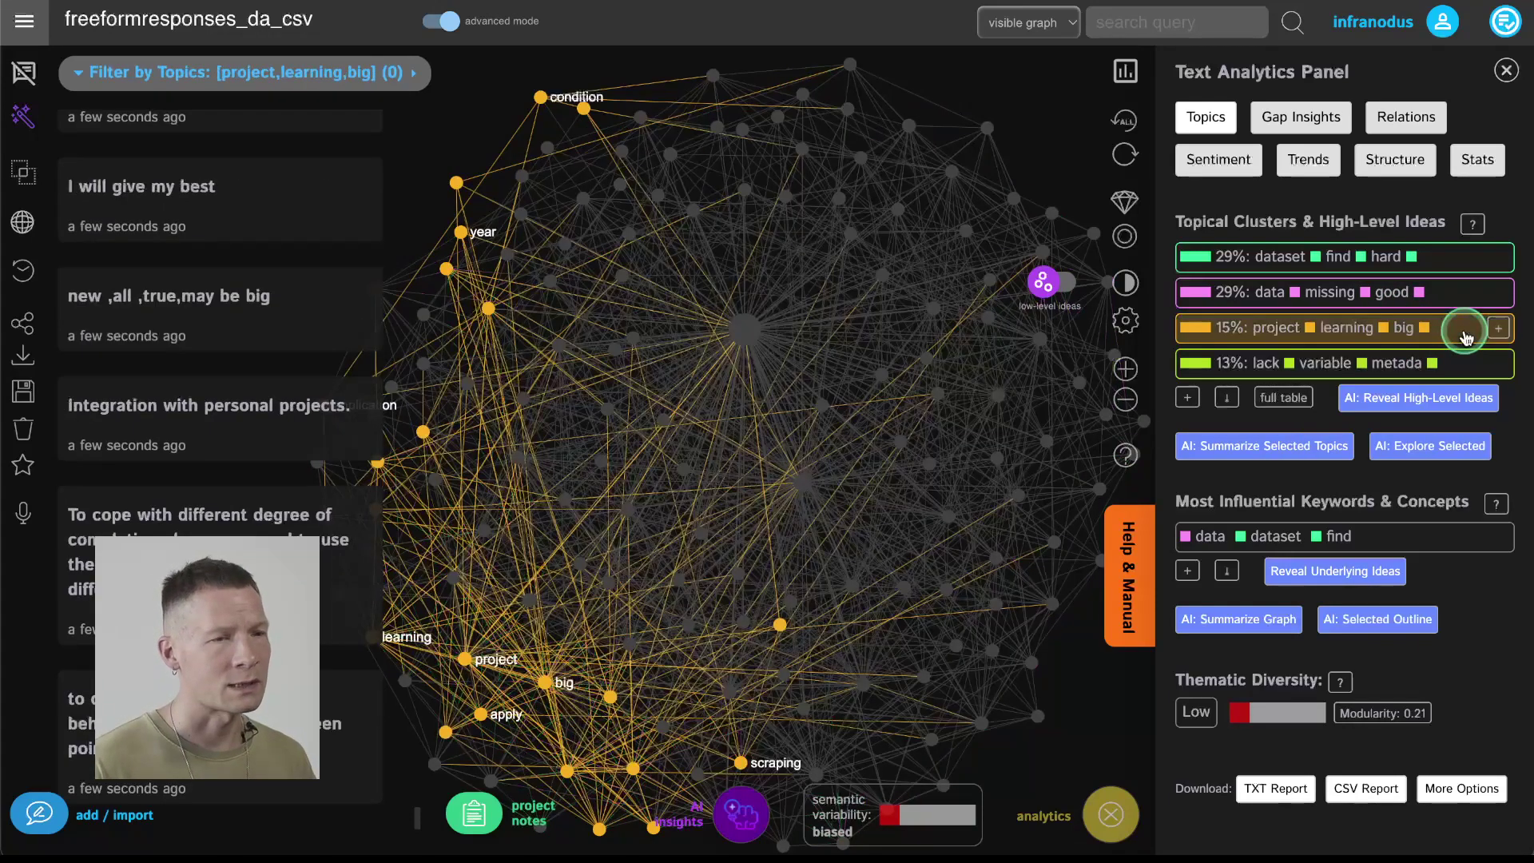
{"action": "left_click", "coordinate": [1465, 336]}
{"action": "left_click", "coordinate": [1465, 335]}
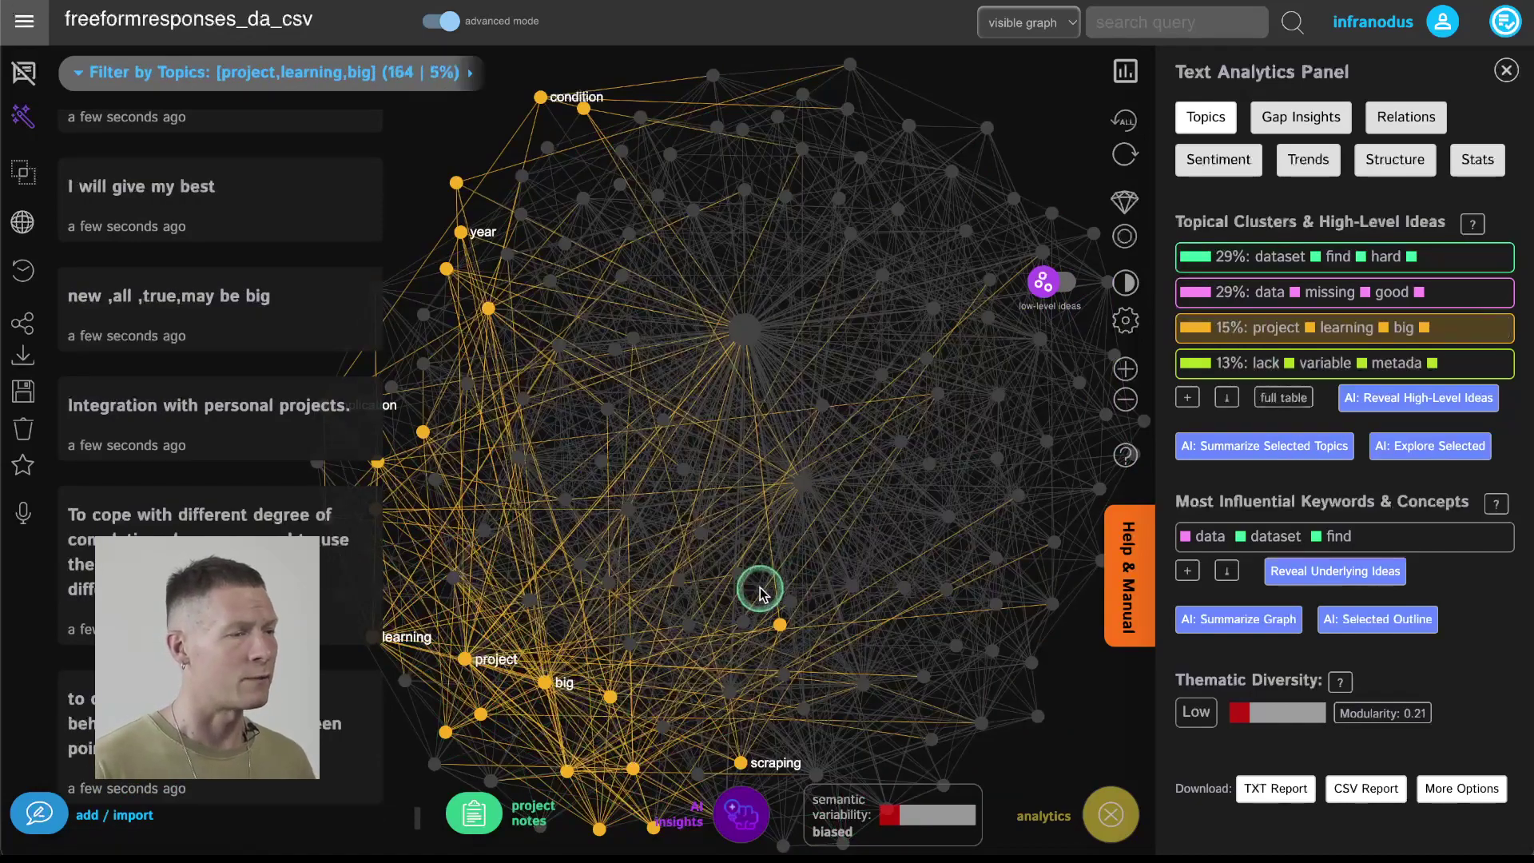
{"action": "scroll", "coordinate": [677, 555], "scroll_direction": "up", "scroll_amount": 3}
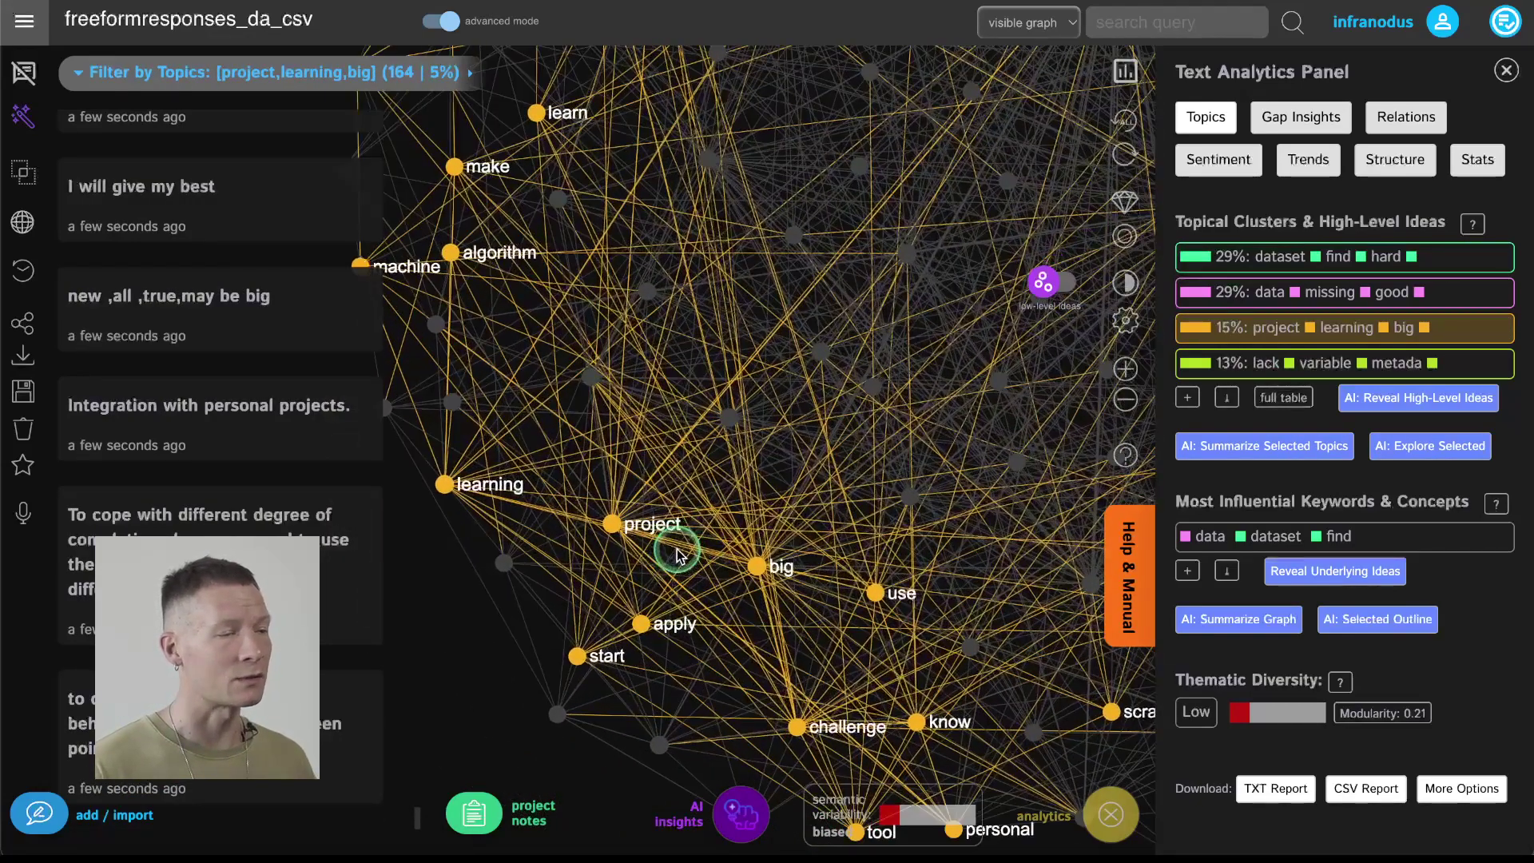
{"action": "scroll", "coordinate": [676, 555], "scroll_direction": "down", "scroll_amount": 4}
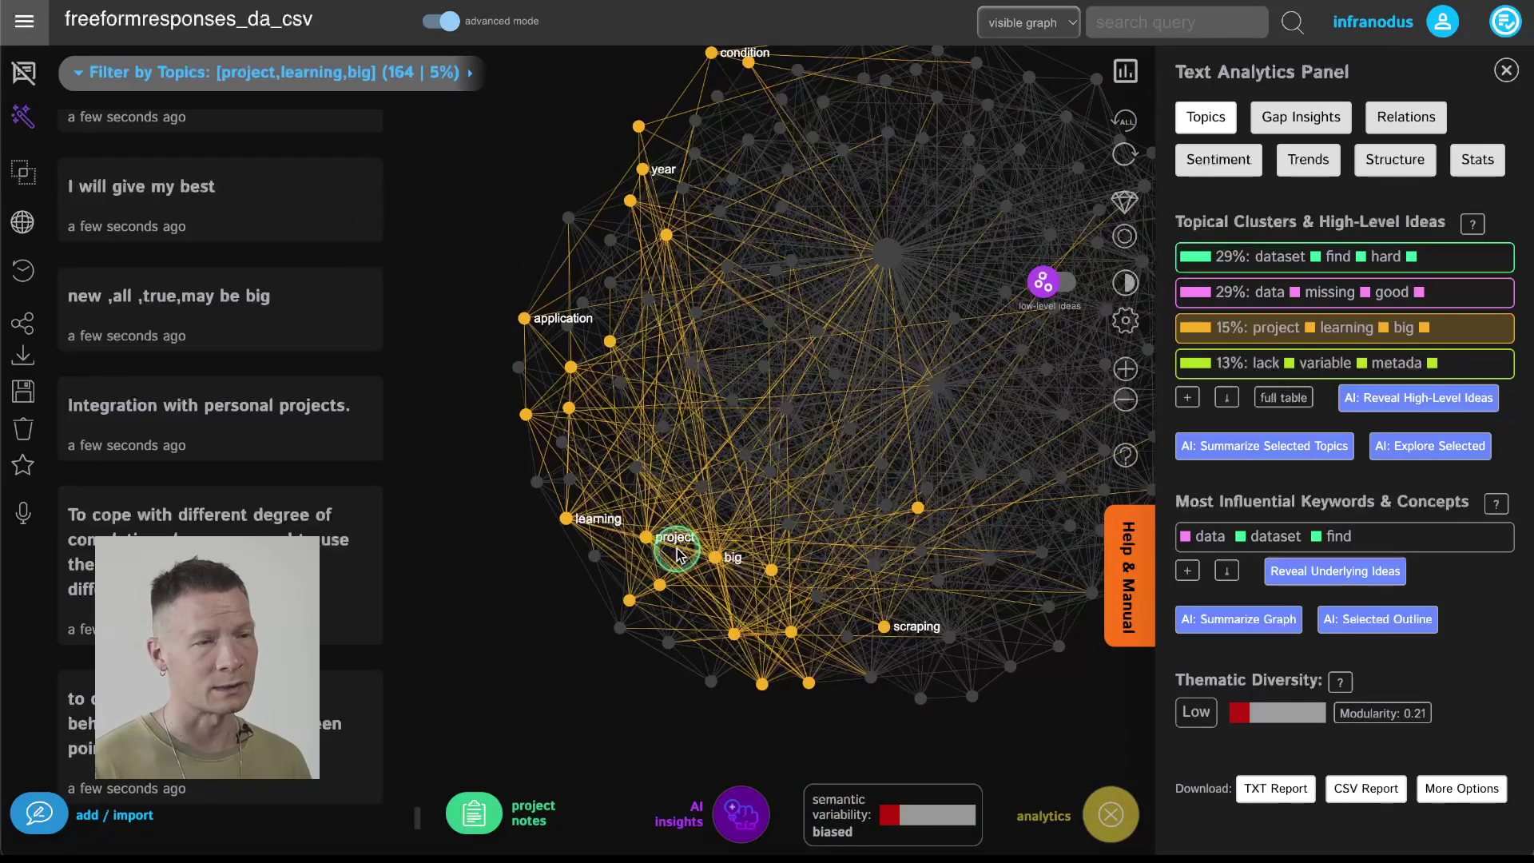
{"action": "left_click", "coordinate": [1442, 329]}
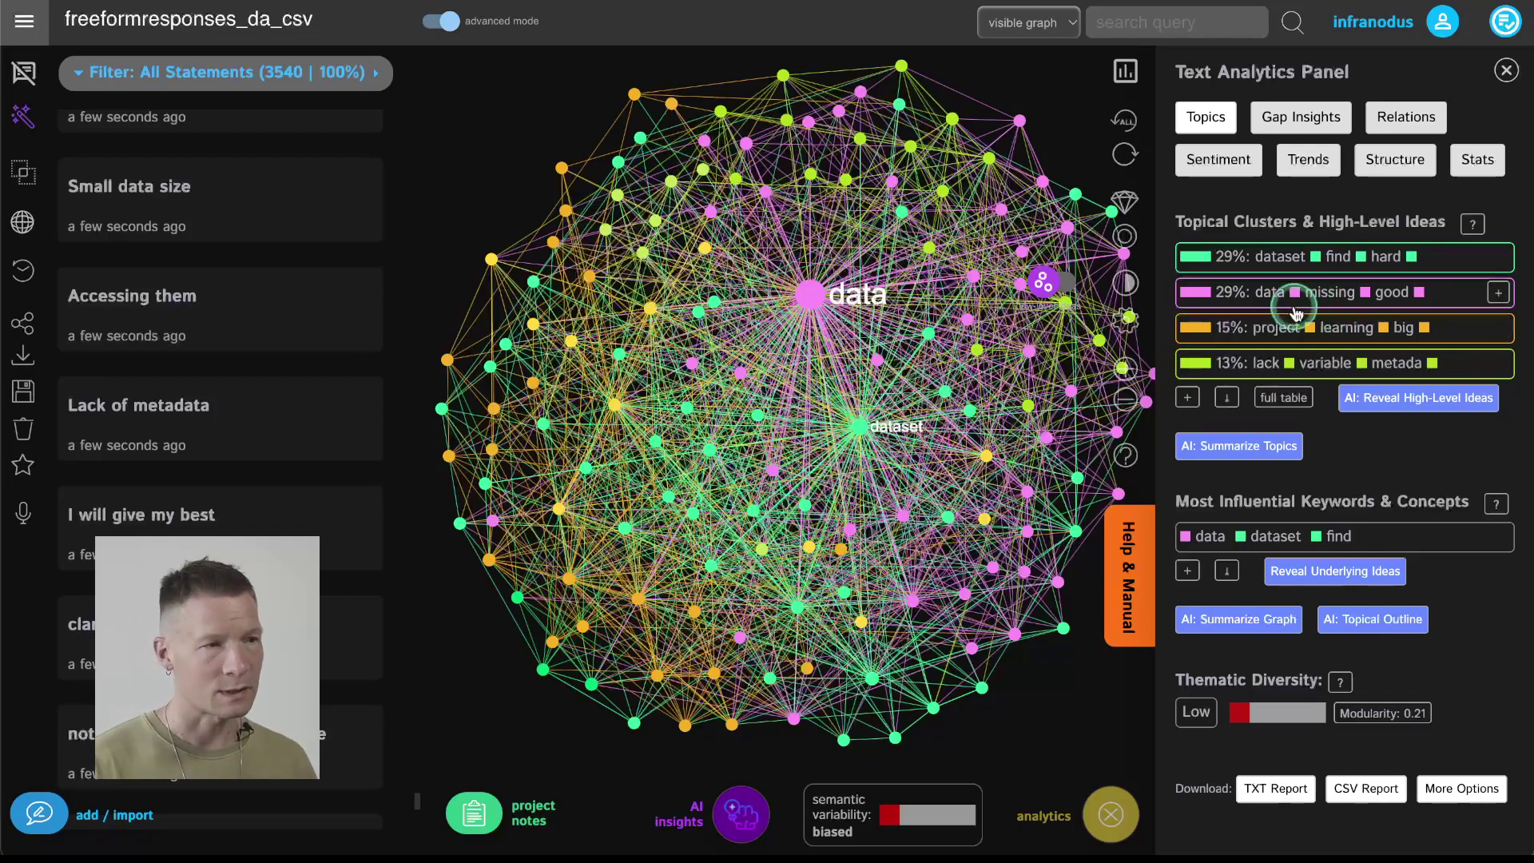
- Hide the data, dataset and lot nodes from the graph
{"action": "left_click_drag", "start_coordinate": [963, 383], "coordinate": [936, 388]}
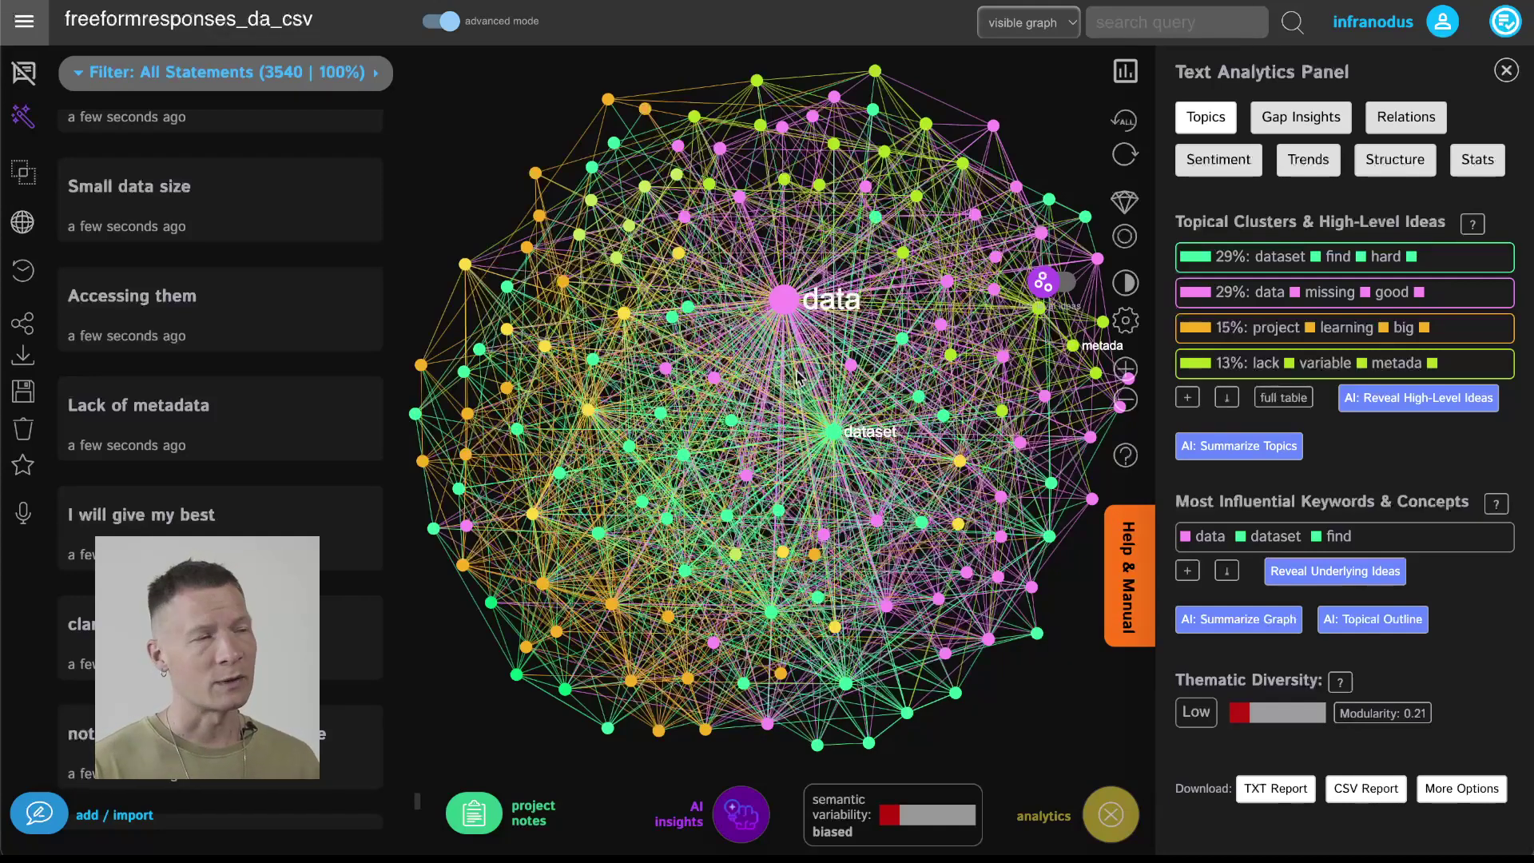
{"action": "left_click_drag", "start_coordinate": [775, 383], "coordinate": [703, 397]}
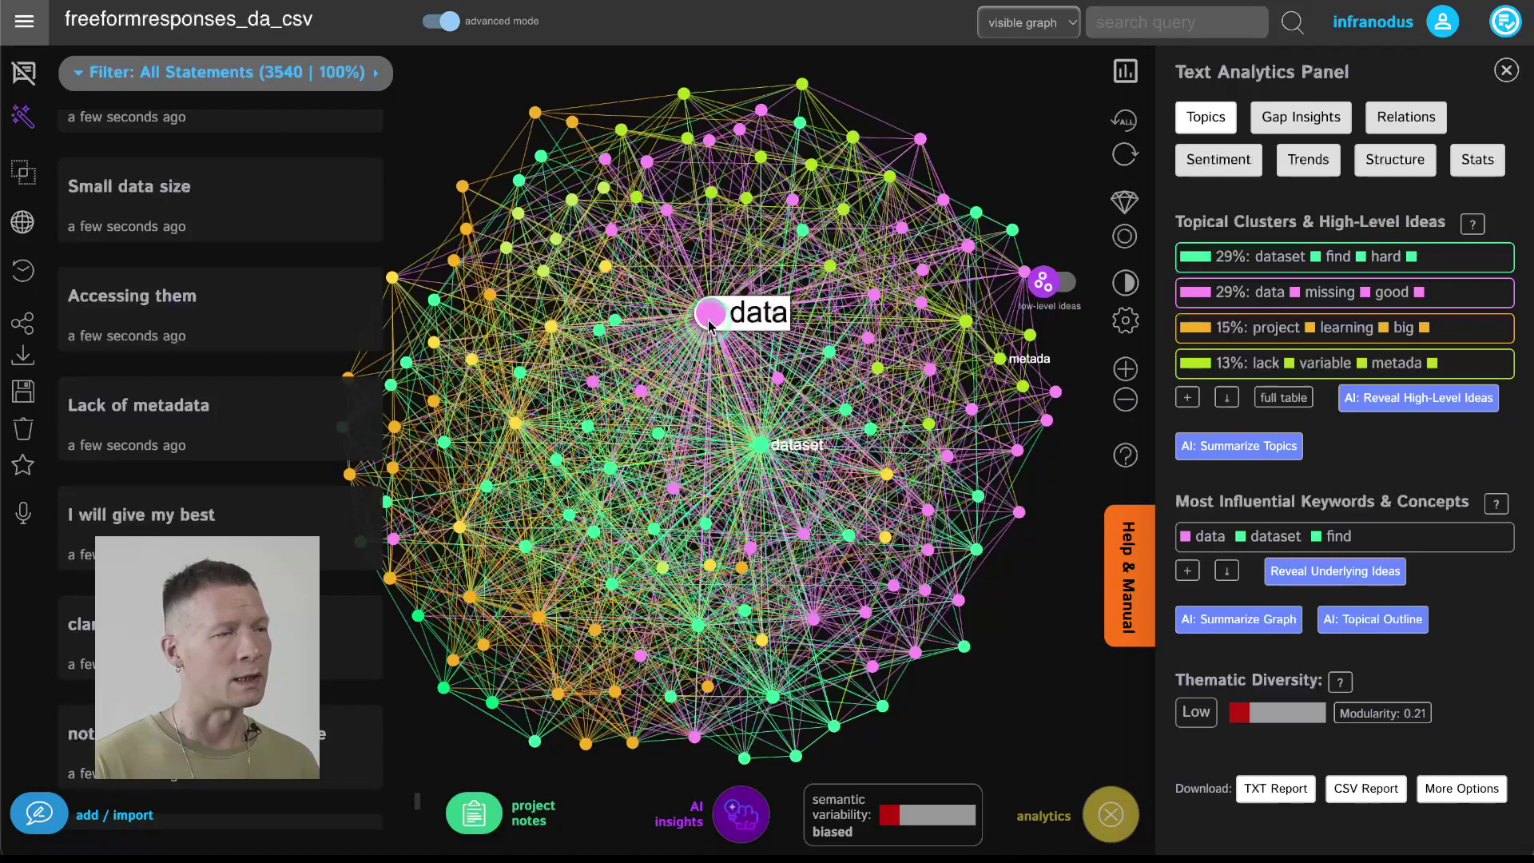
{"action": "left_click", "coordinate": [711, 319]}
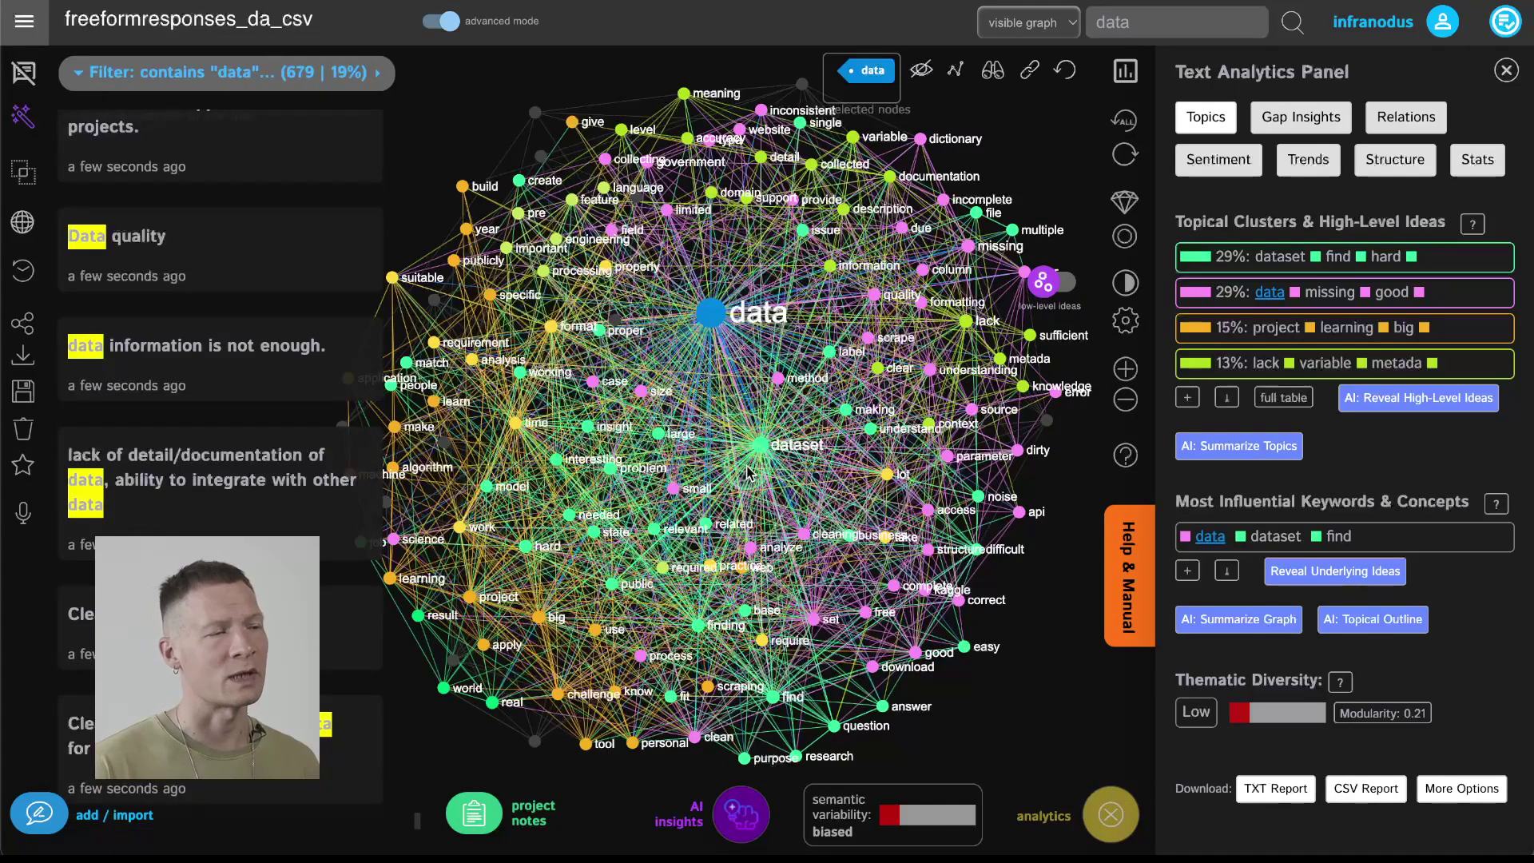
{"action": "left_click", "coordinate": [763, 445]}
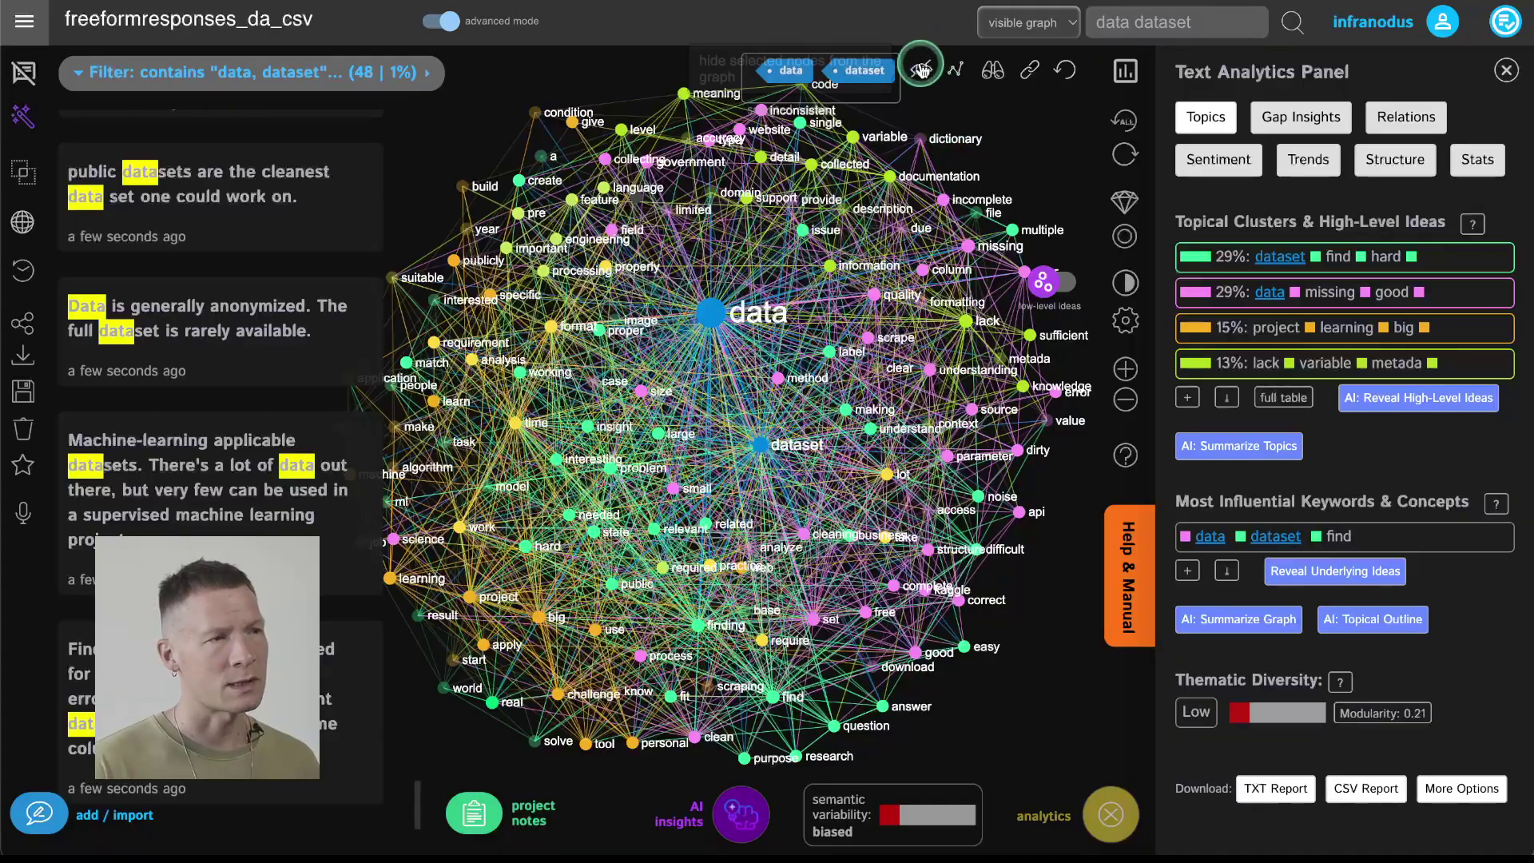
{"action": "left_click", "coordinate": [922, 74]}
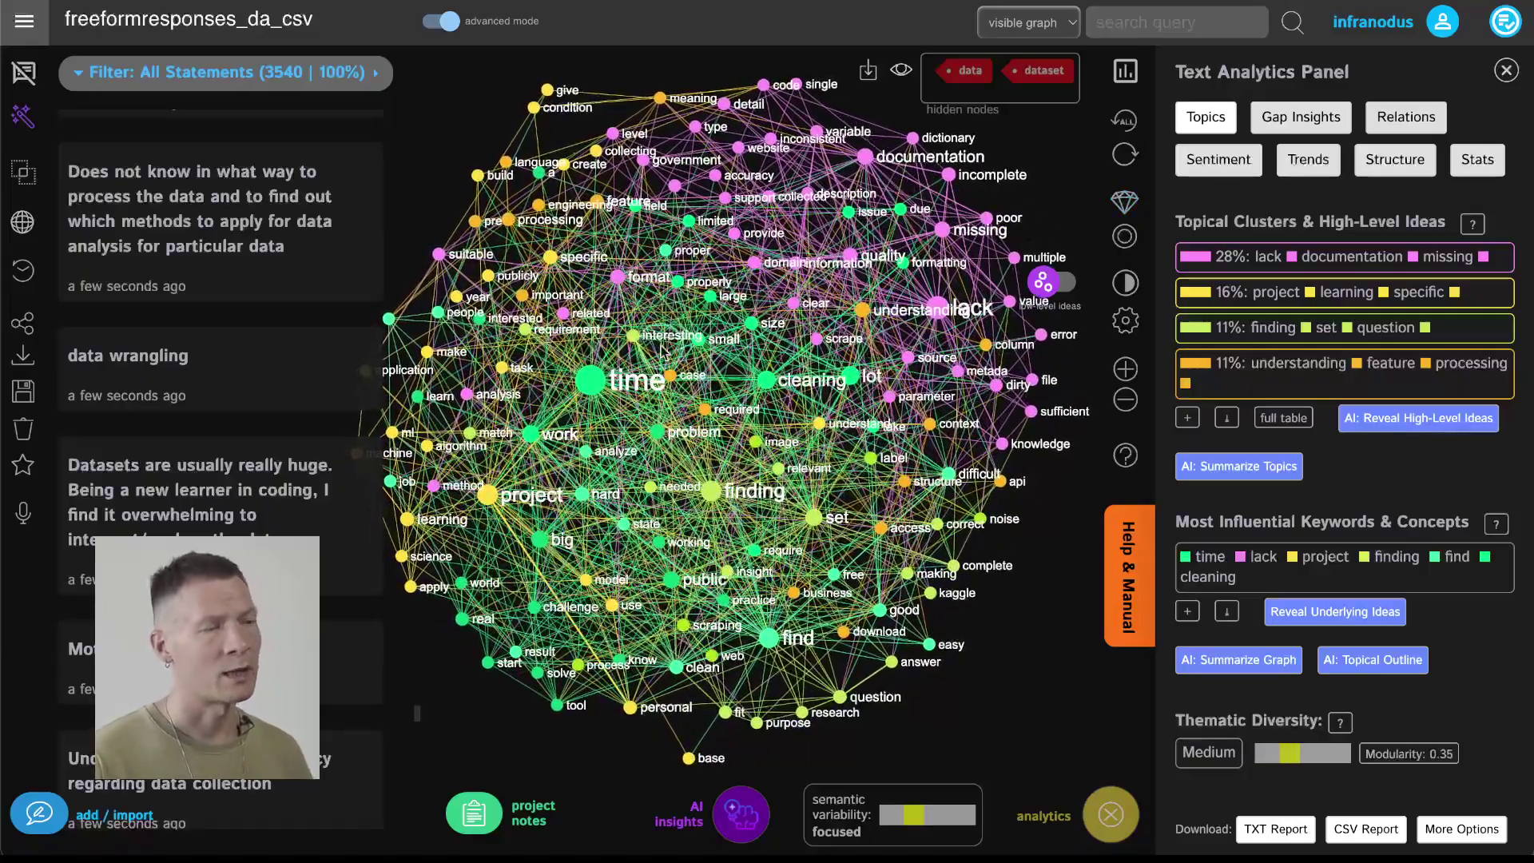
{"action": "left_click", "coordinate": [850, 380]}
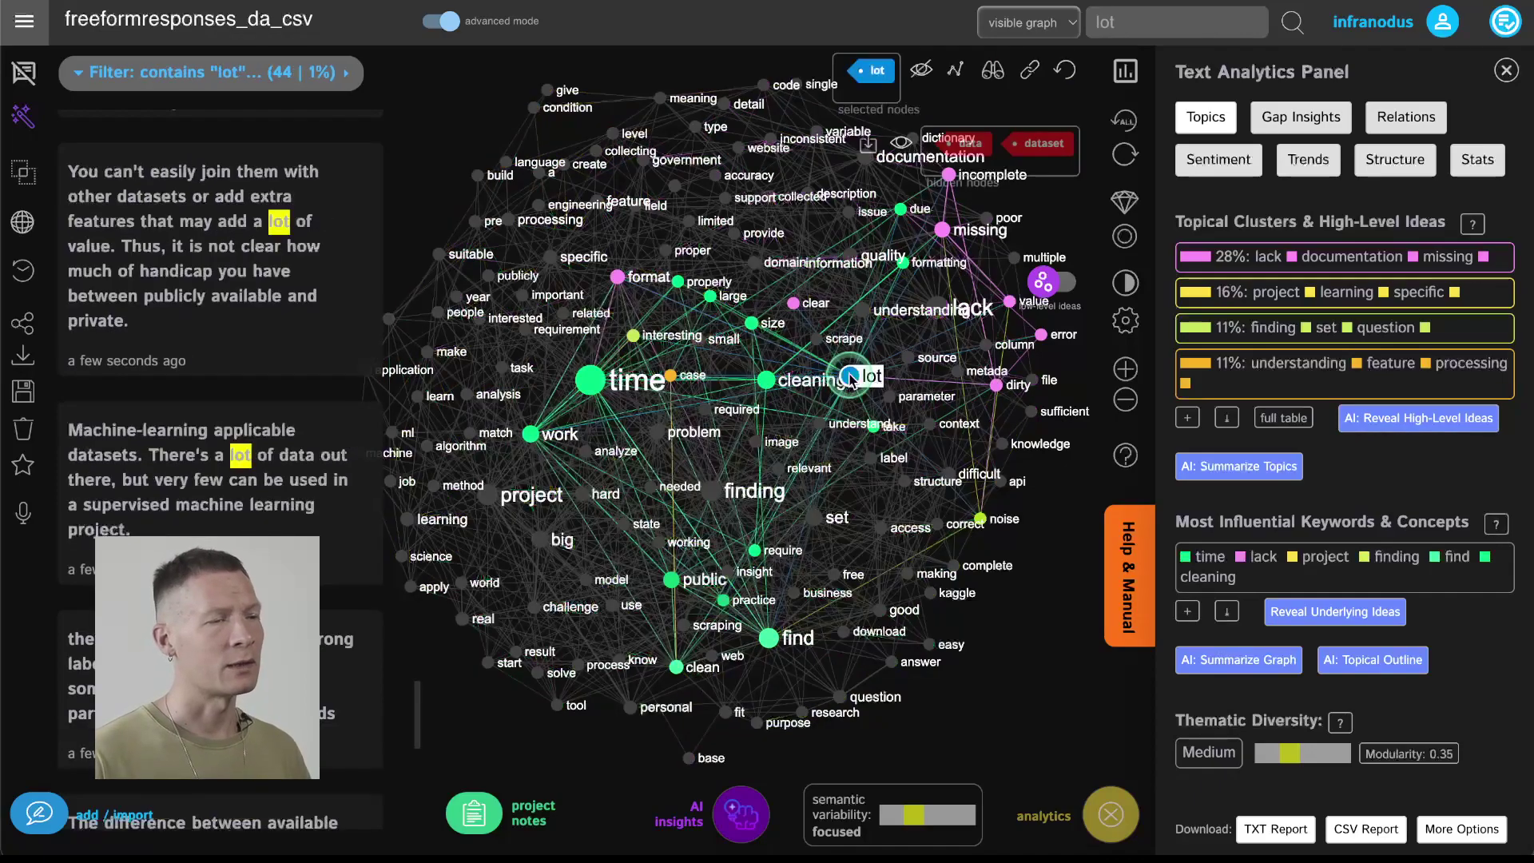
{"action": "left_click", "coordinate": [923, 72]}
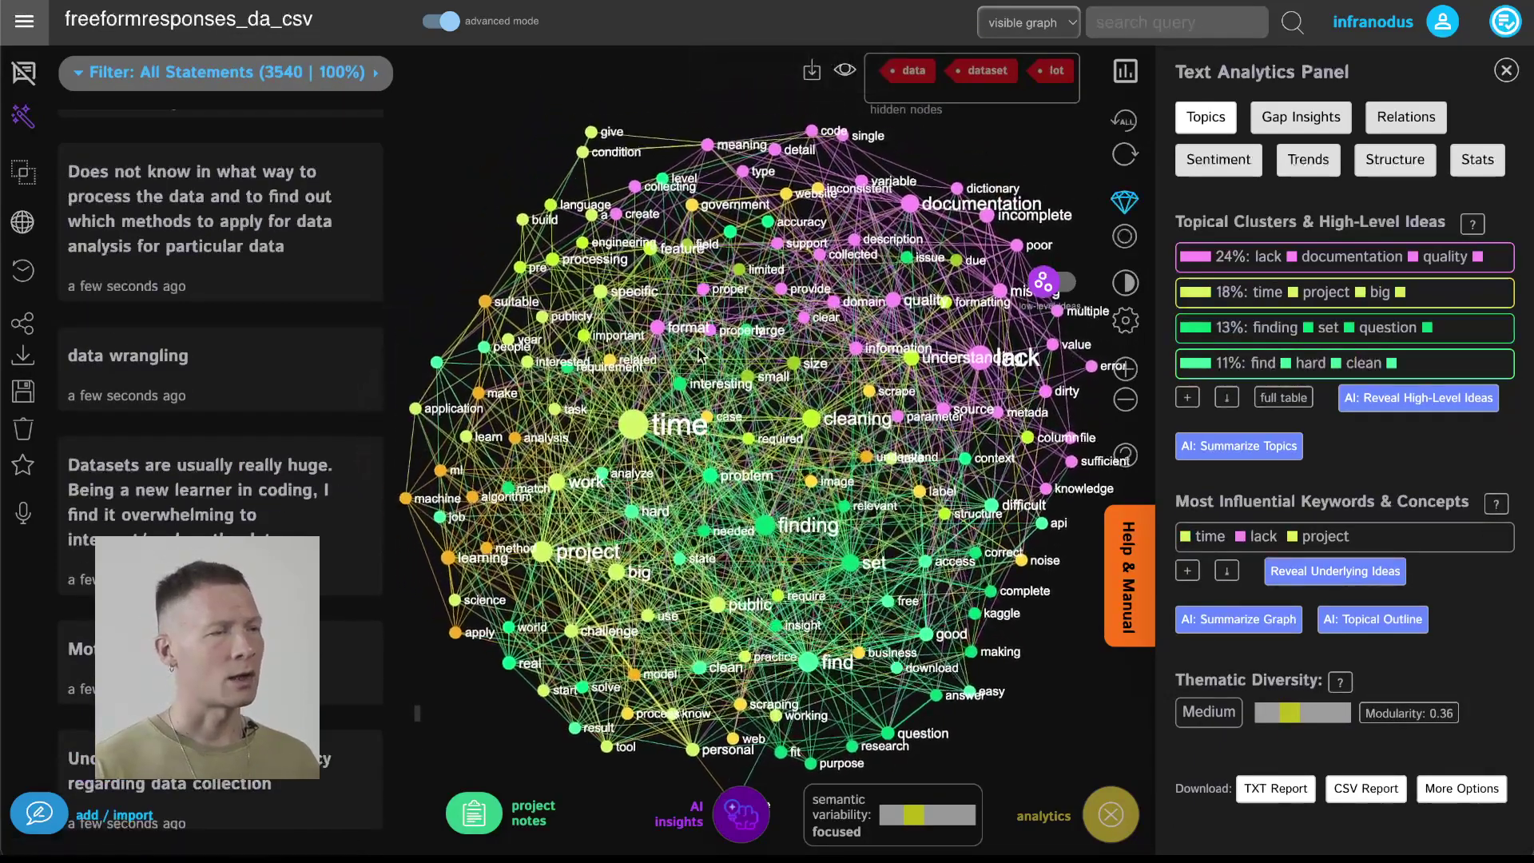
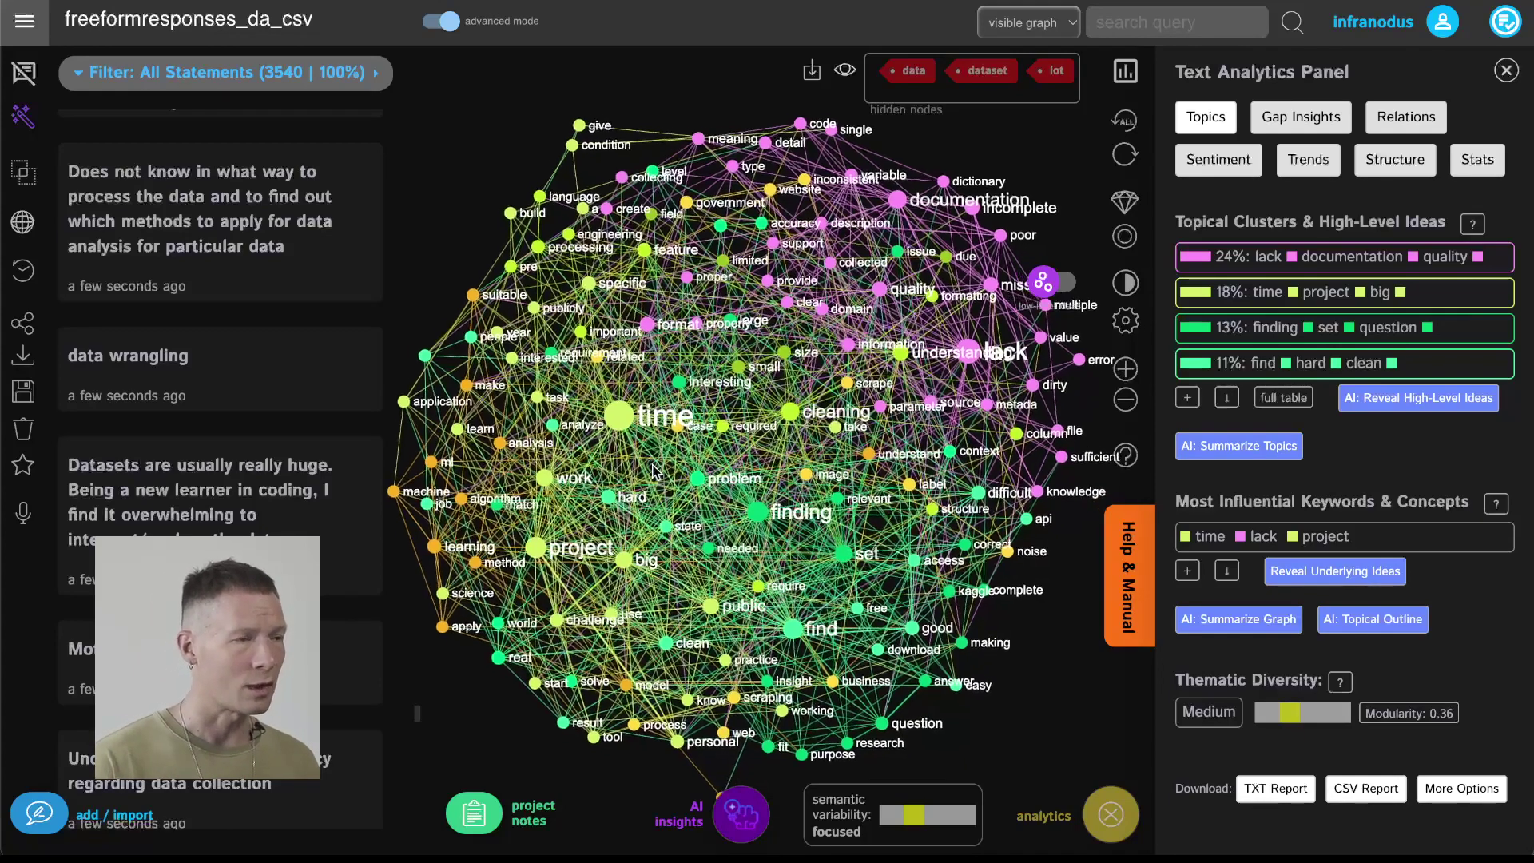
- Inspect the responses for the time, work and project nodes, and highlight the time, project, big cluster before clearing the filter
{"action": "left_click", "coordinate": [626, 412]}
{"action": "left_click", "coordinate": [627, 413]}
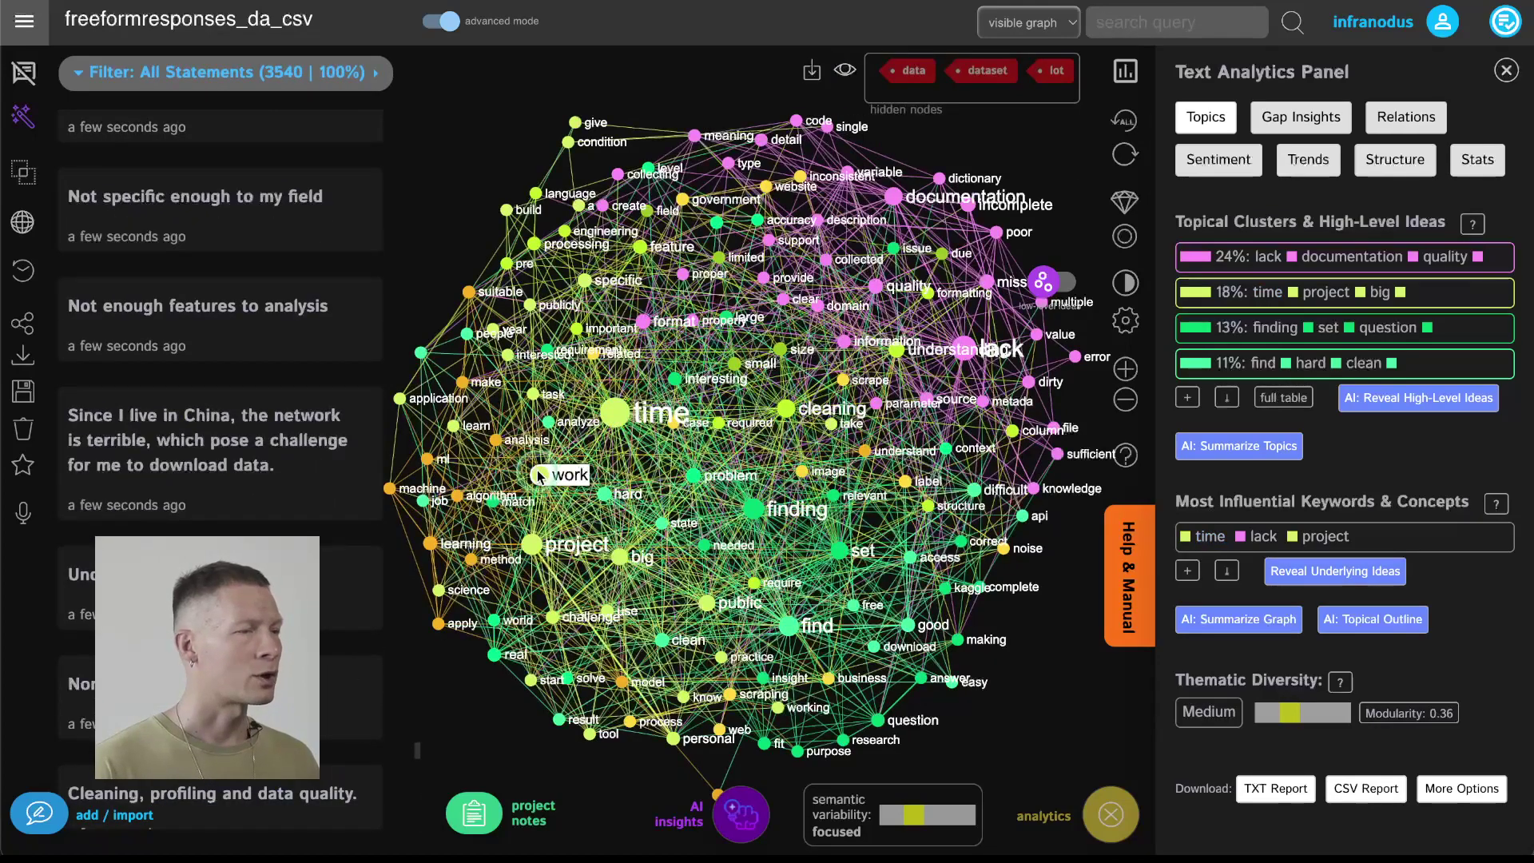
{"action": "left_click", "coordinate": [539, 475]}
{"action": "left_click", "coordinate": [539, 475]}
{"action": "left_click", "coordinate": [538, 546]}
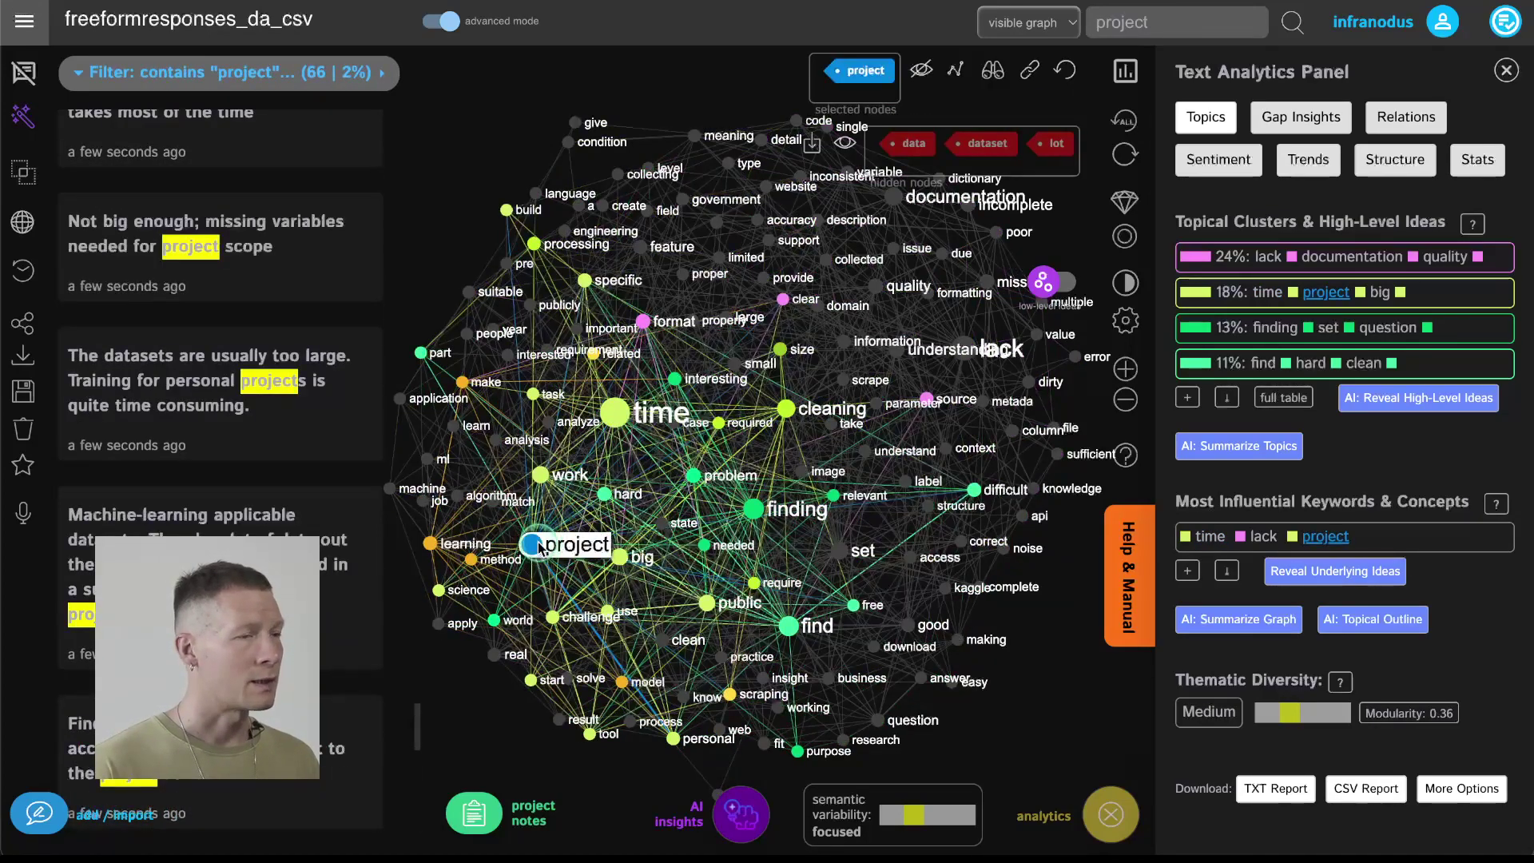
{"action": "left_click", "coordinate": [538, 546]}
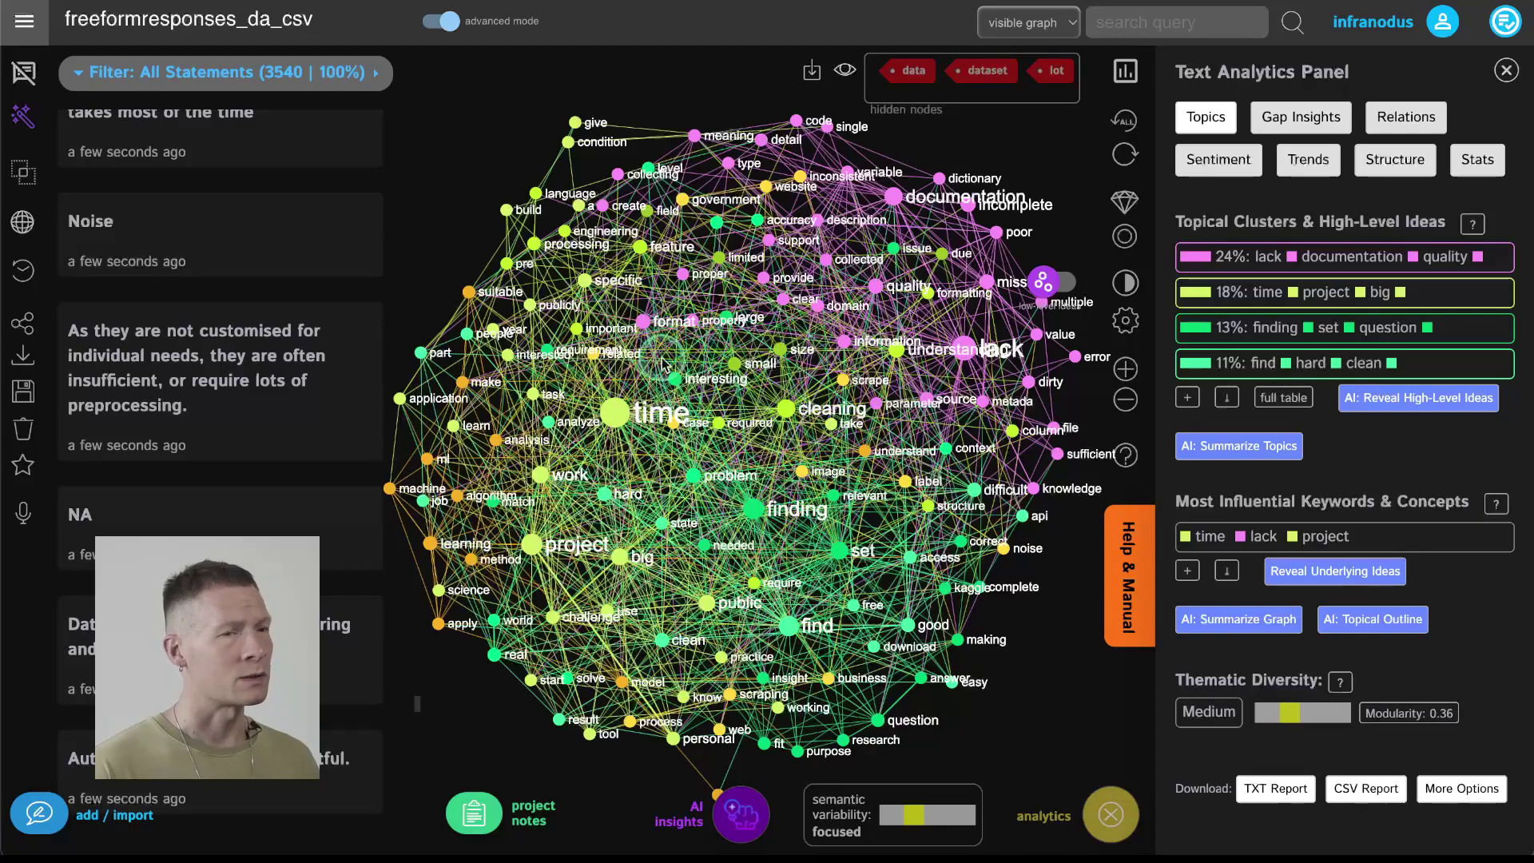
{"action": "left_click", "coordinate": [1438, 297]}
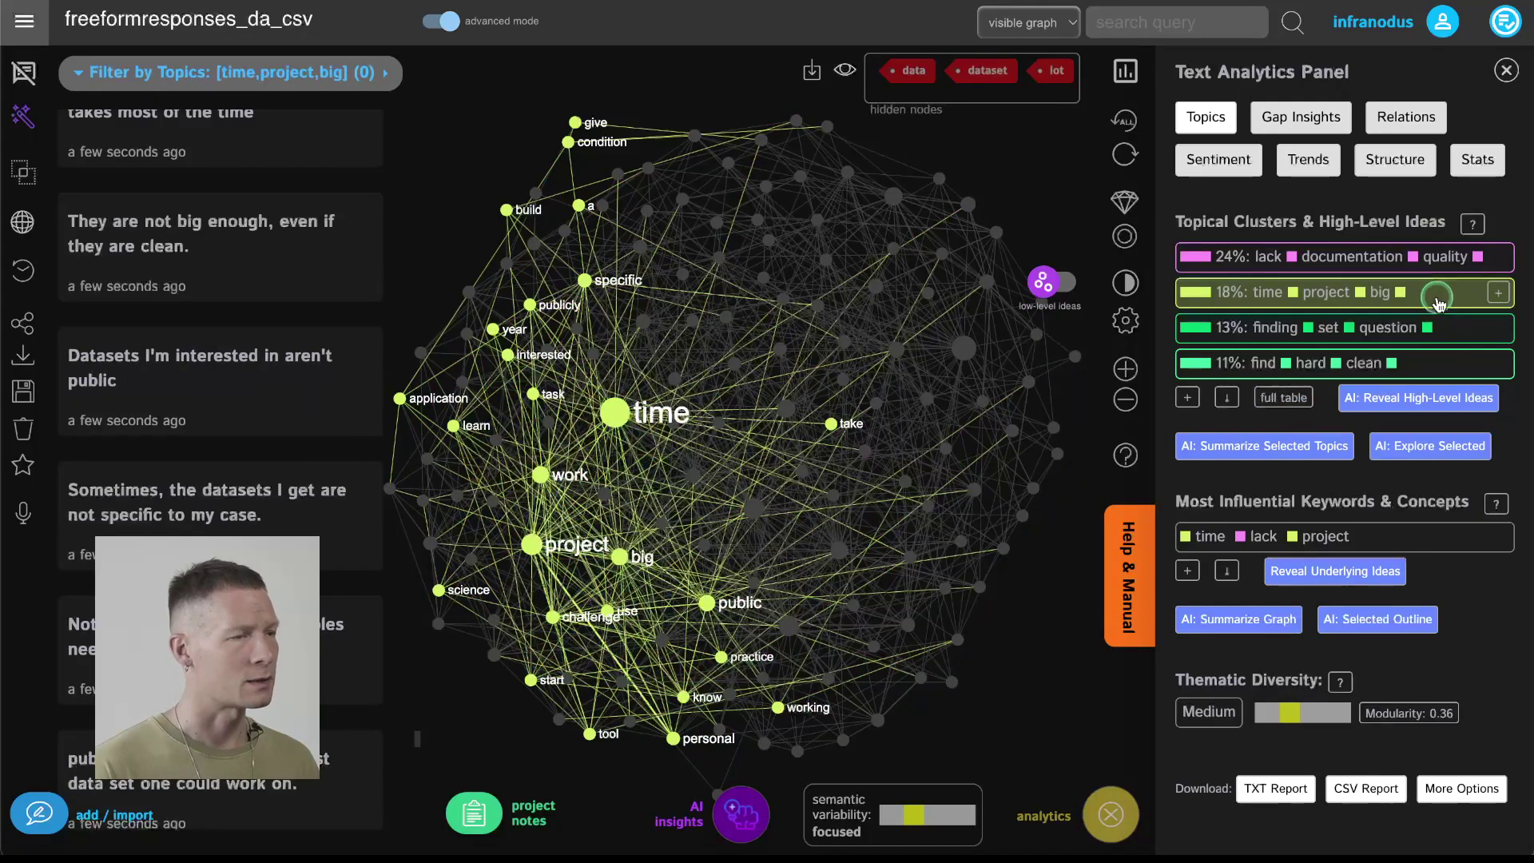
{"action": "left_click", "coordinate": [1437, 297]}
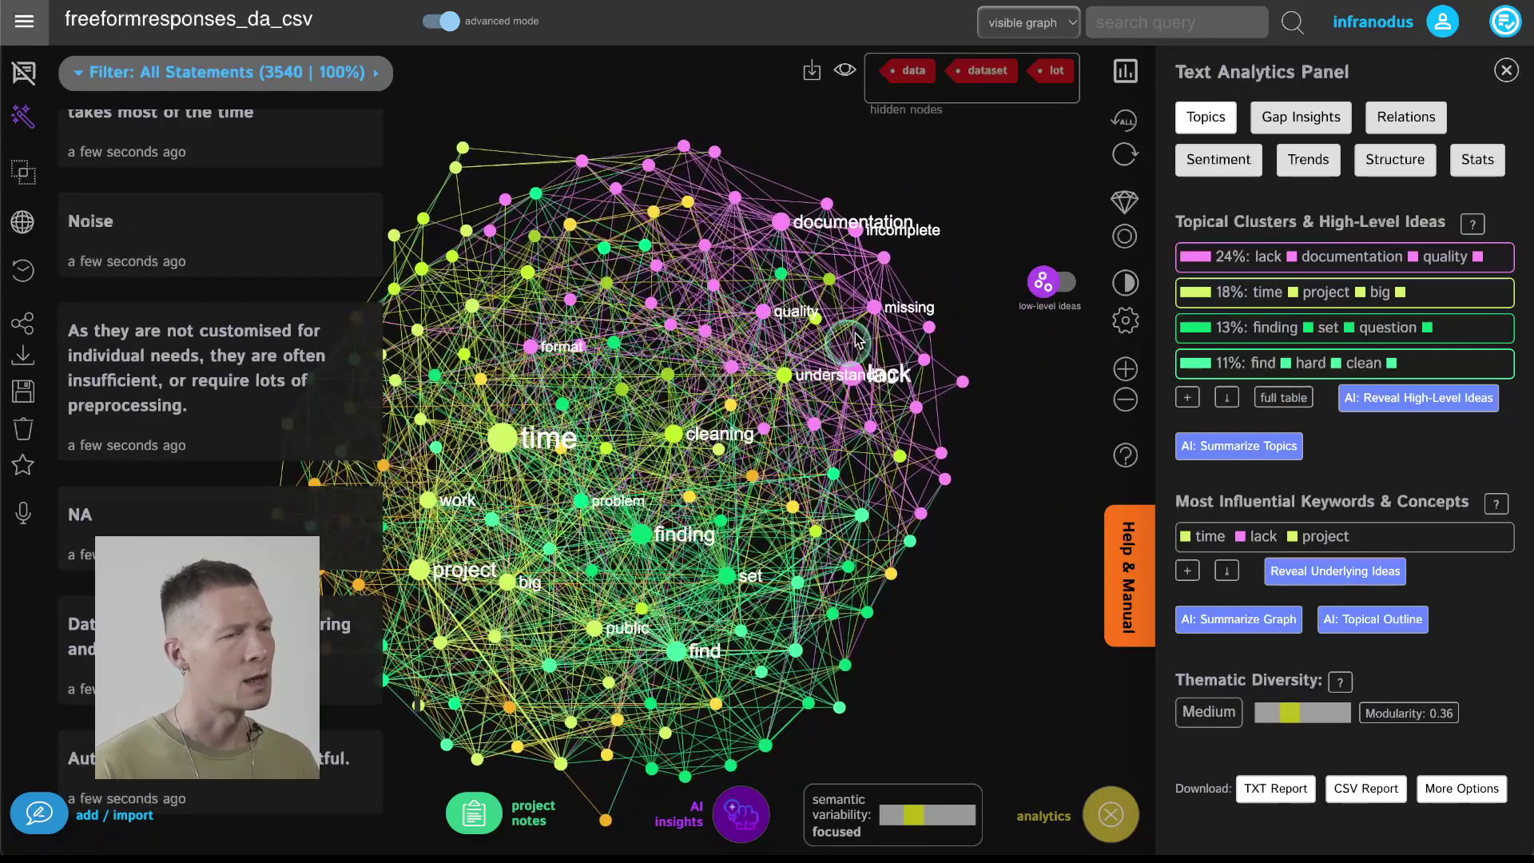
- Examine the responses containing lack, documentation and incomplete through their graph nodes, and clear the selection
{"action": "scroll", "coordinate": [857, 341], "scroll_direction": "up", "scroll_amount": 5}
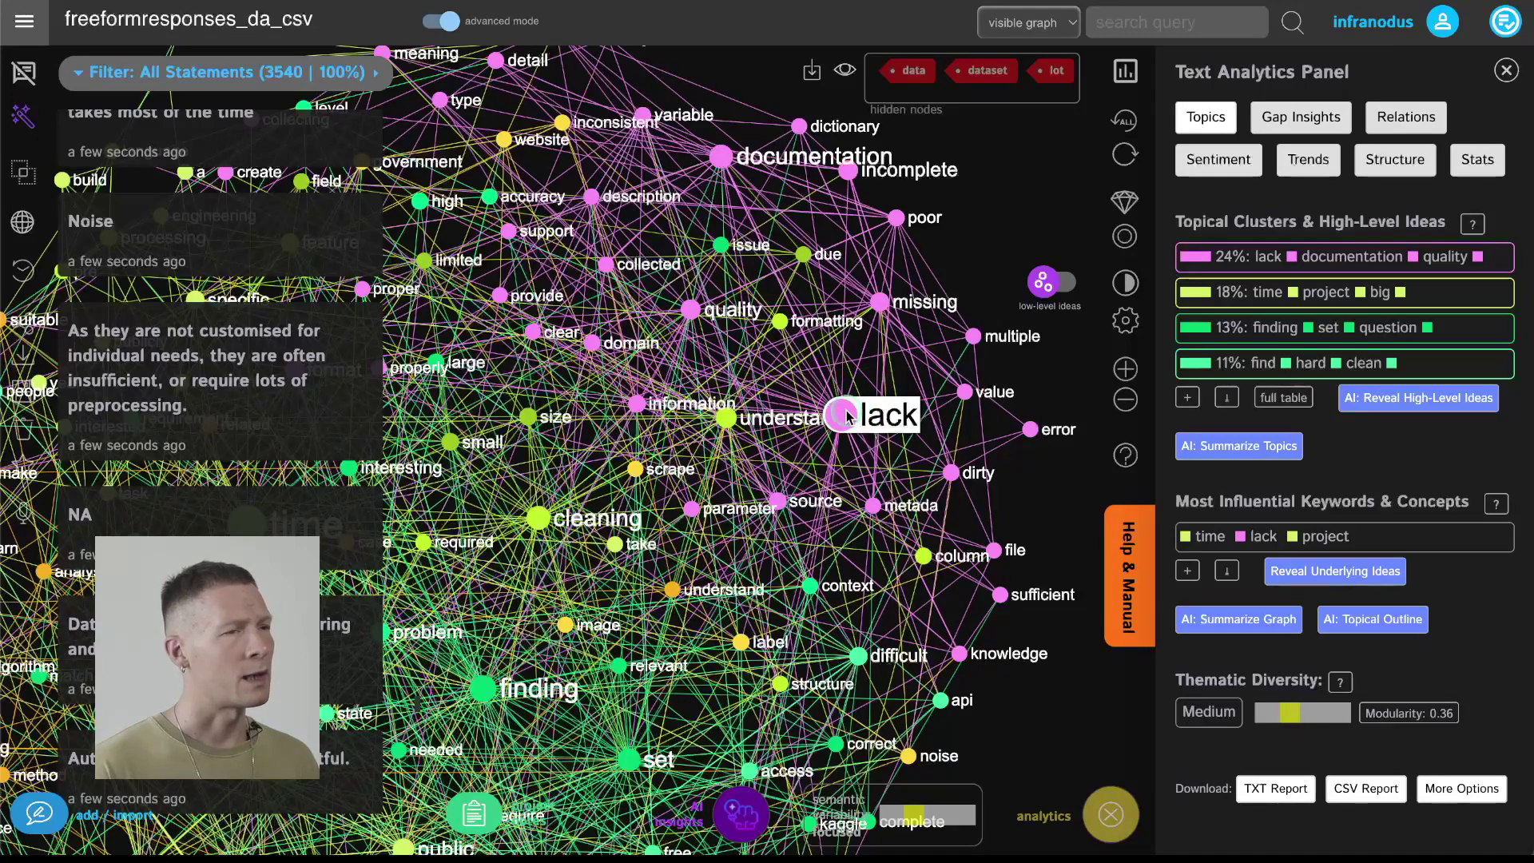
{"action": "left_click", "coordinate": [846, 415]}
{"action": "left_click", "coordinate": [723, 158]}
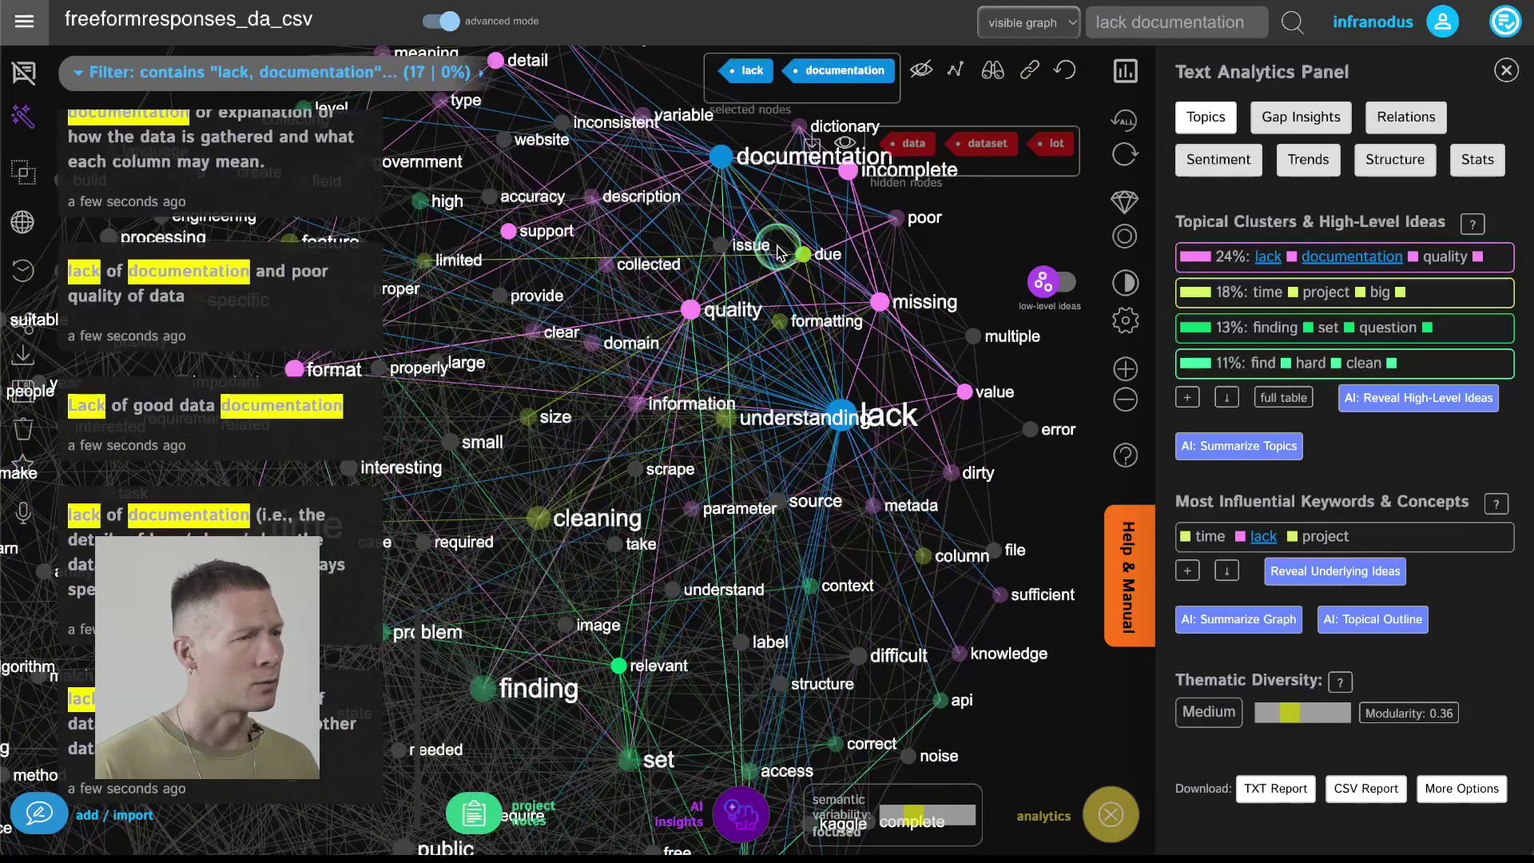
{"action": "left_click", "coordinate": [814, 236]}
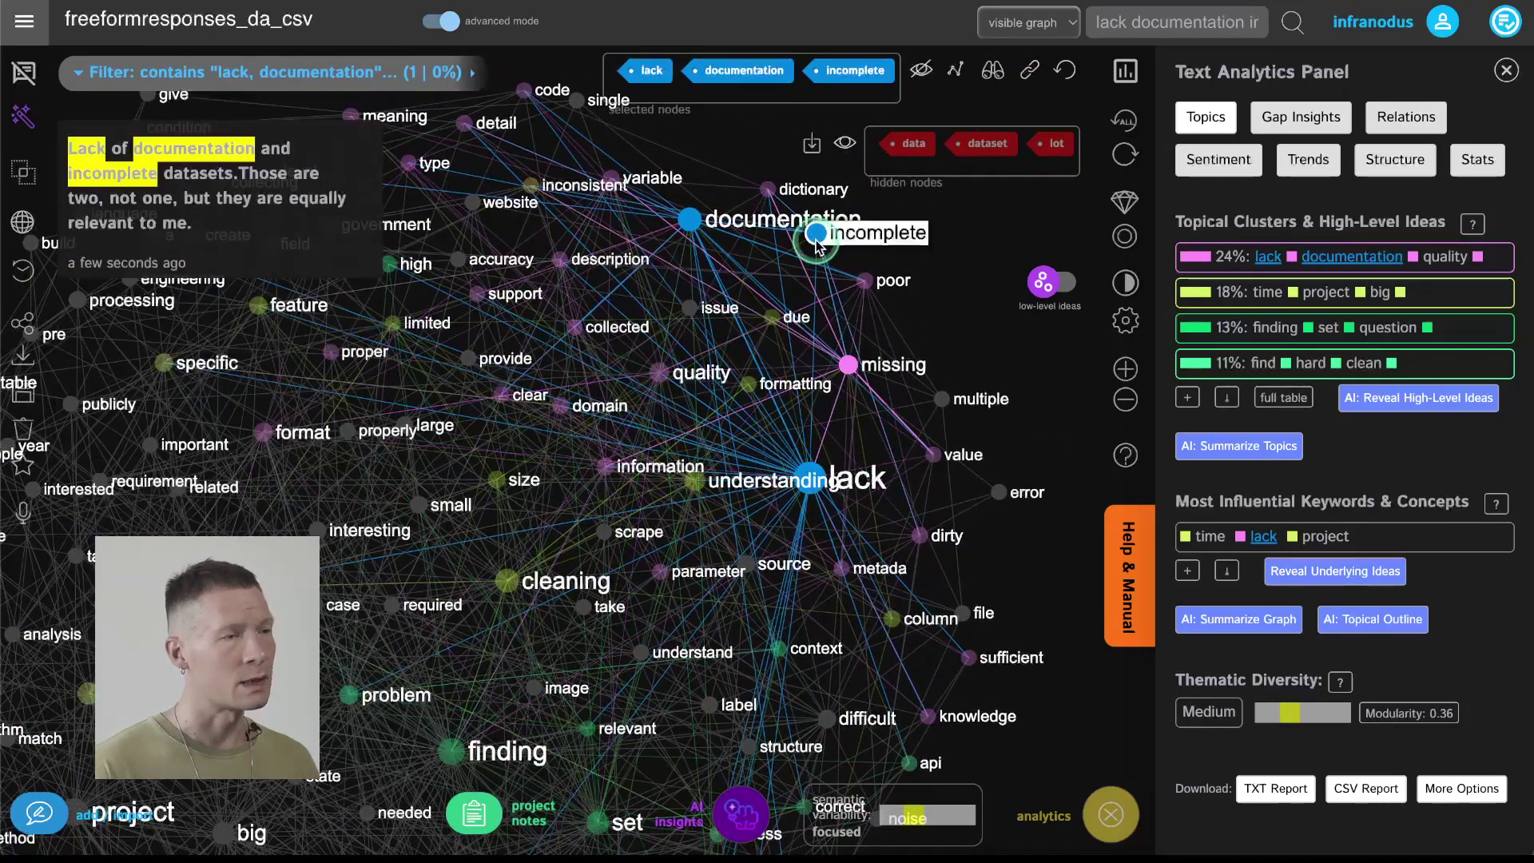
{"action": "left_click", "coordinate": [816, 238]}
{"action": "left_click", "coordinate": [810, 476]}
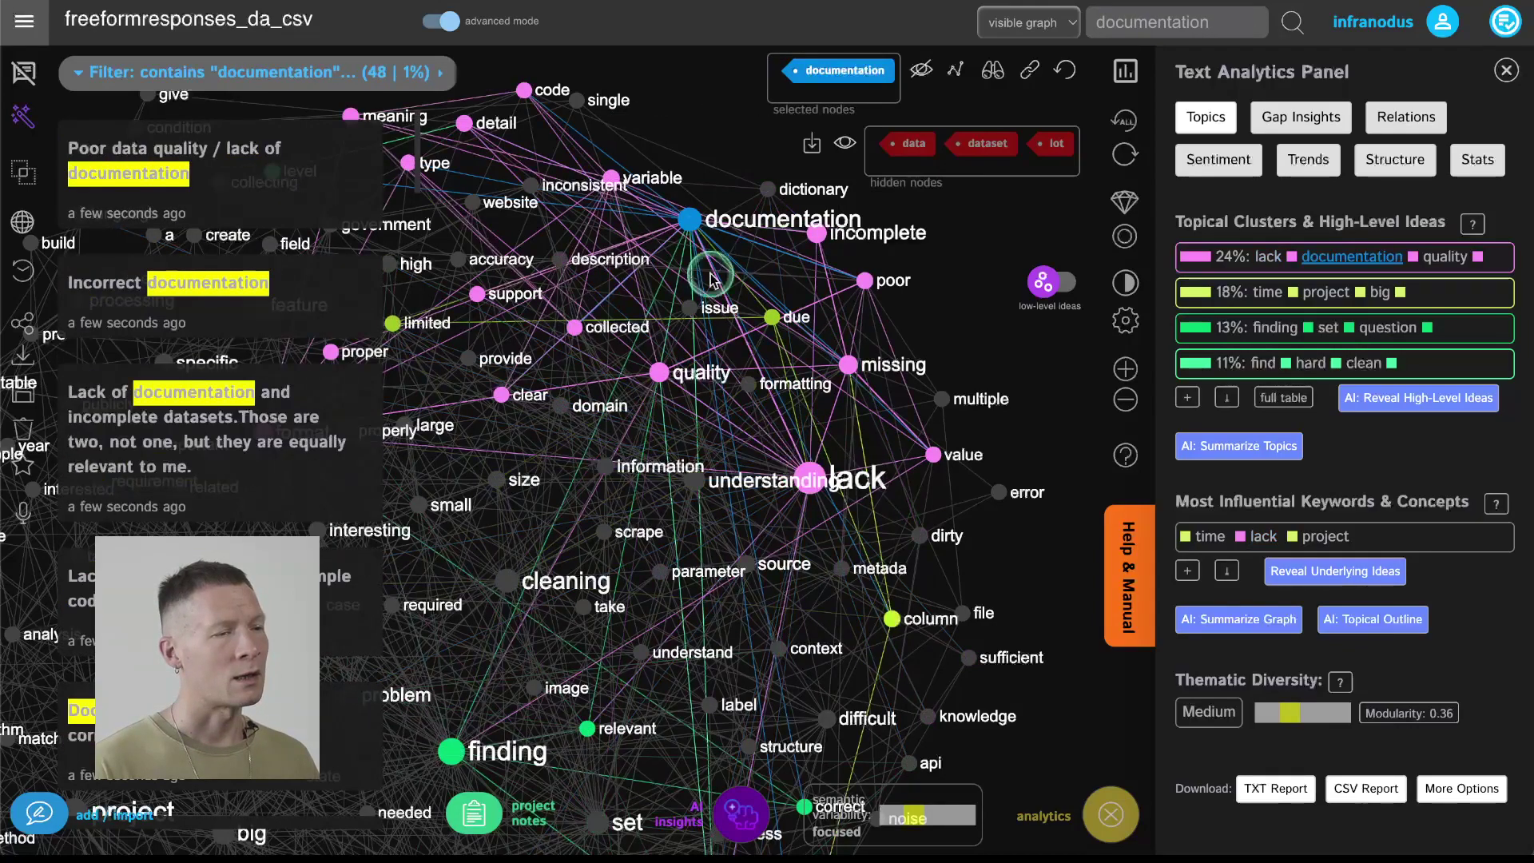
{"action": "left_click", "coordinate": [689, 222]}
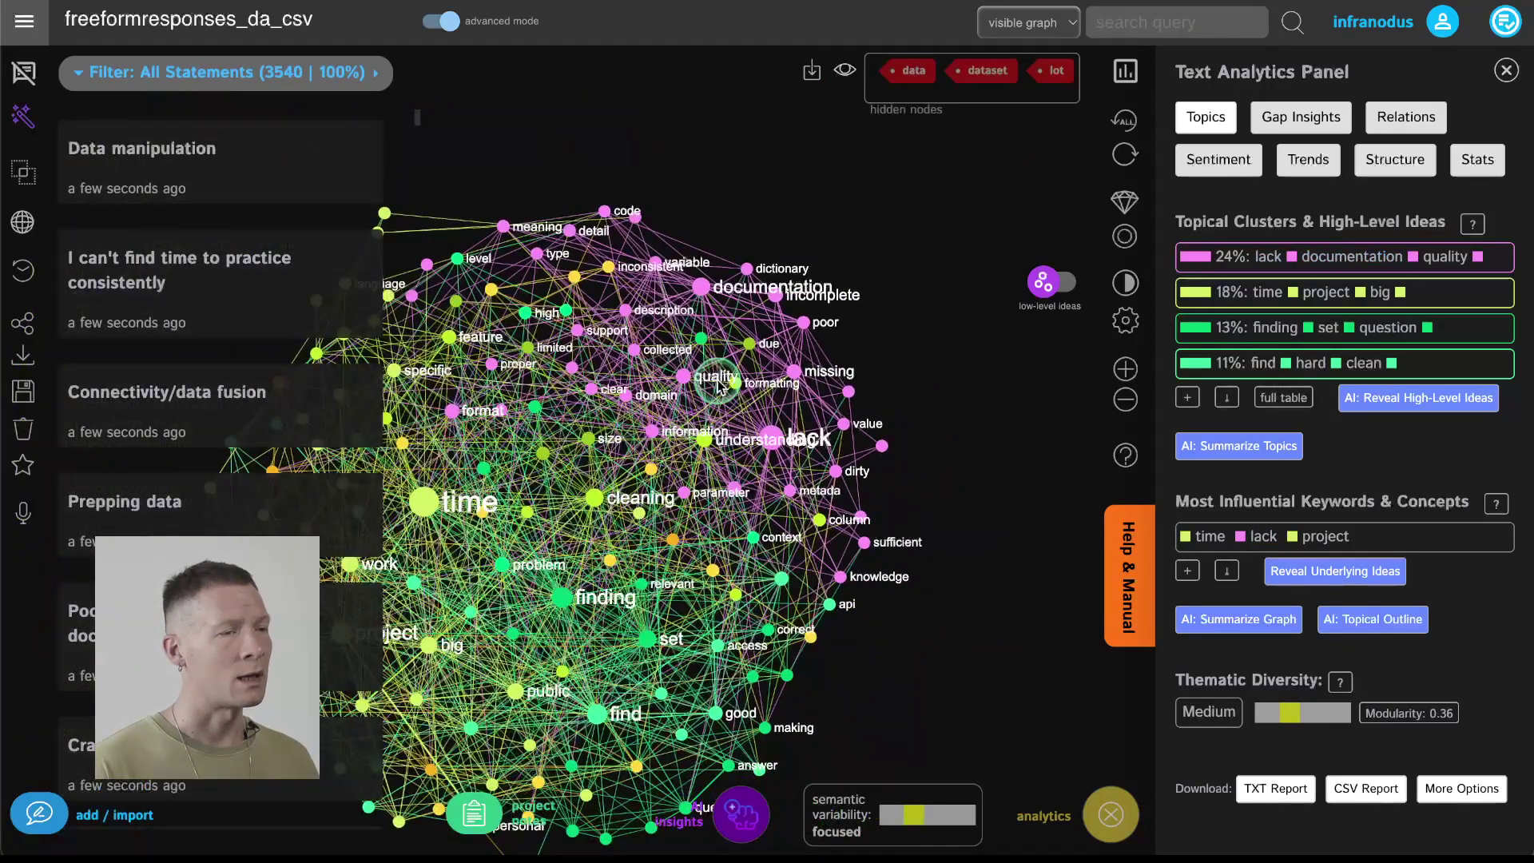
- Check the responses behind the problem, finding and set nodes one after another, and deselect them all
{"action": "left_click_drag", "start_coordinate": [581, 452], "coordinate": [735, 416]}
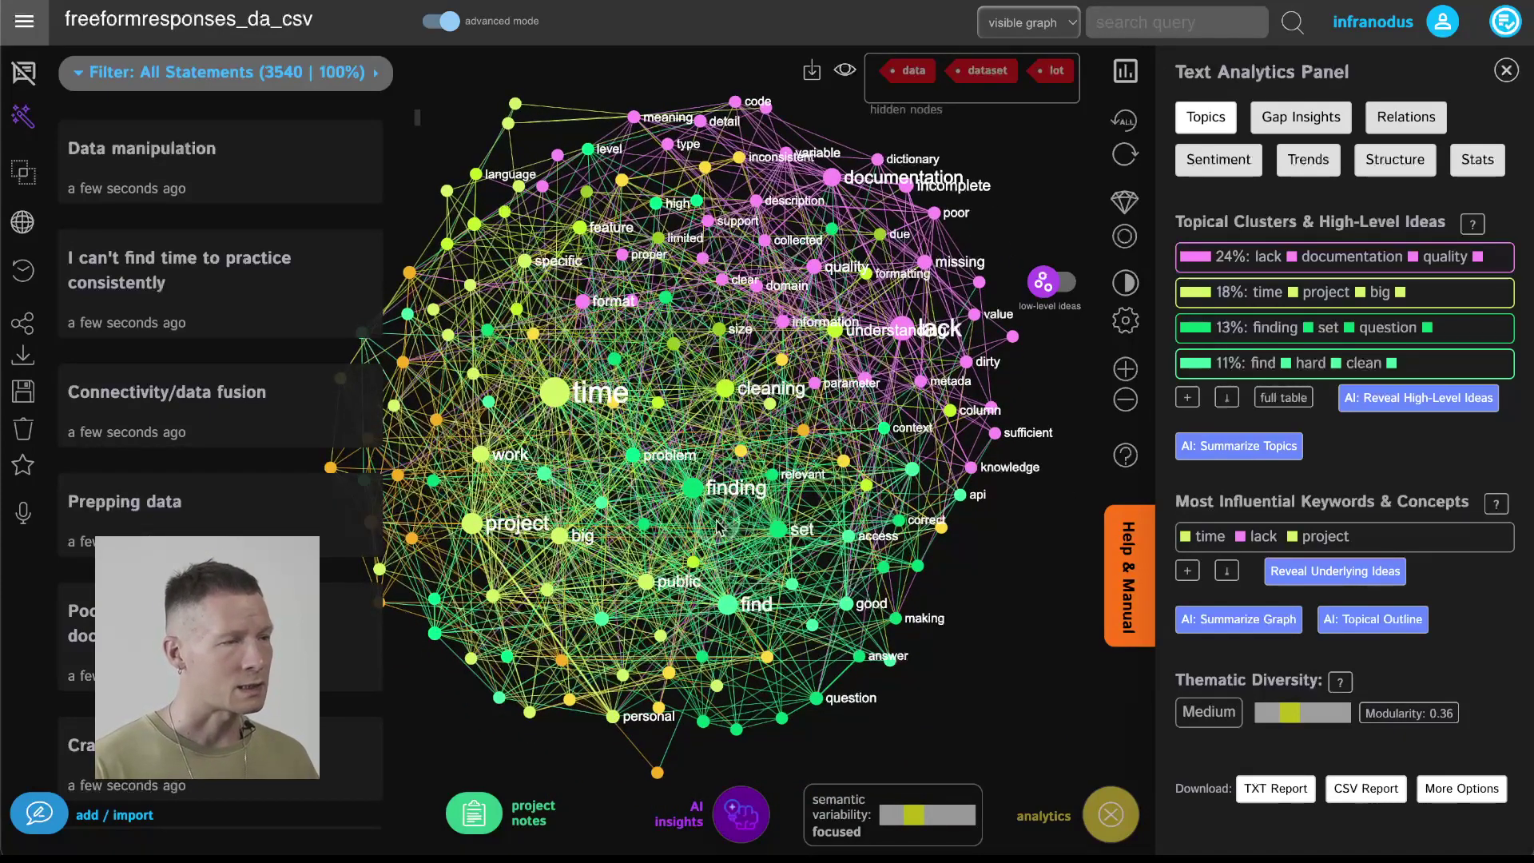
{"action": "left_click", "coordinate": [631, 456]}
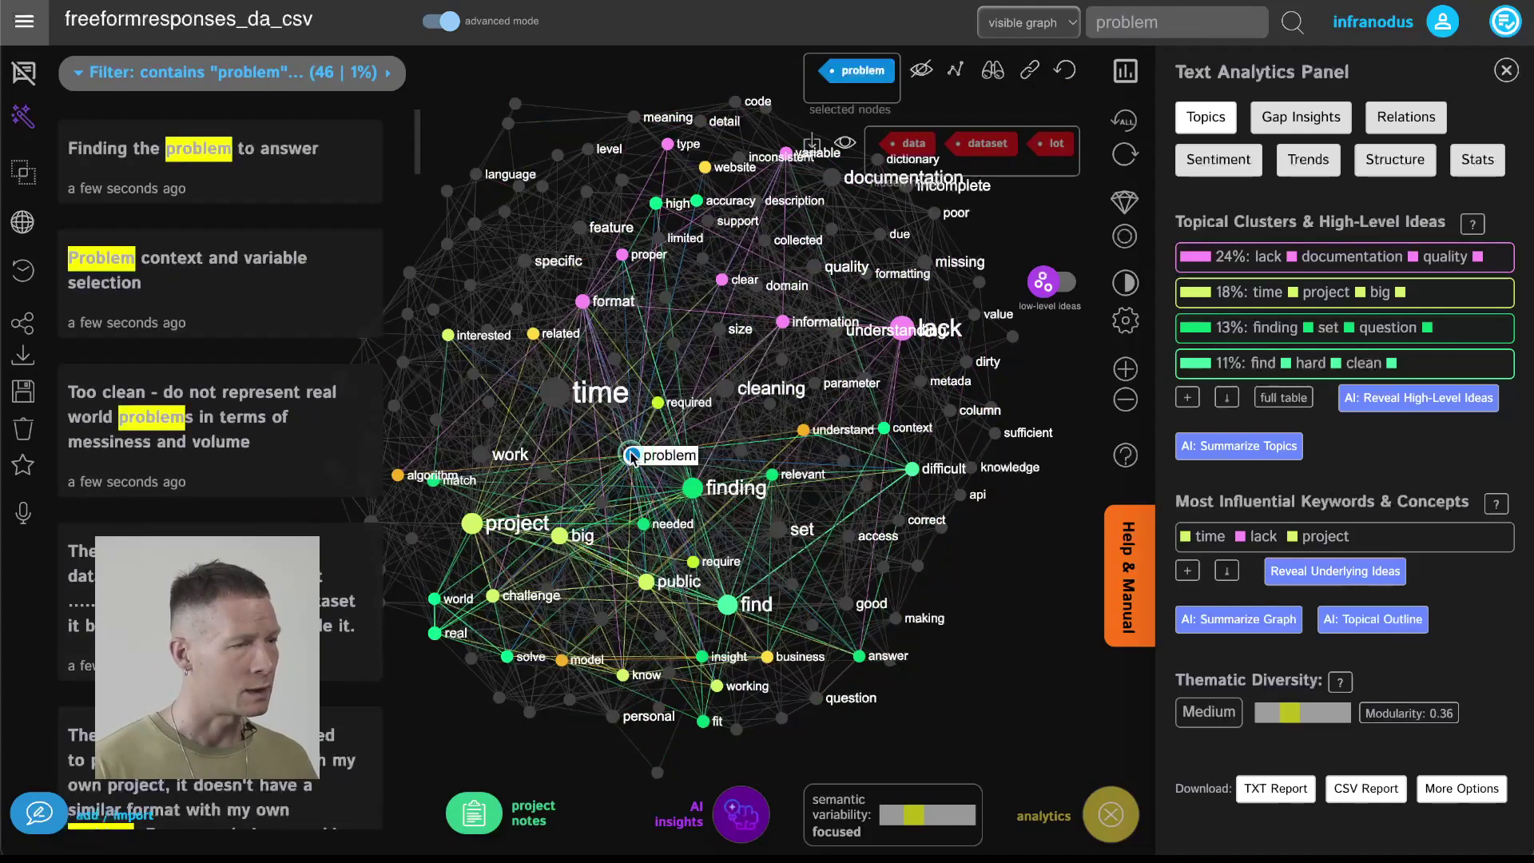
{"action": "left_click", "coordinate": [632, 455]}
{"action": "left_click", "coordinate": [692, 487]}
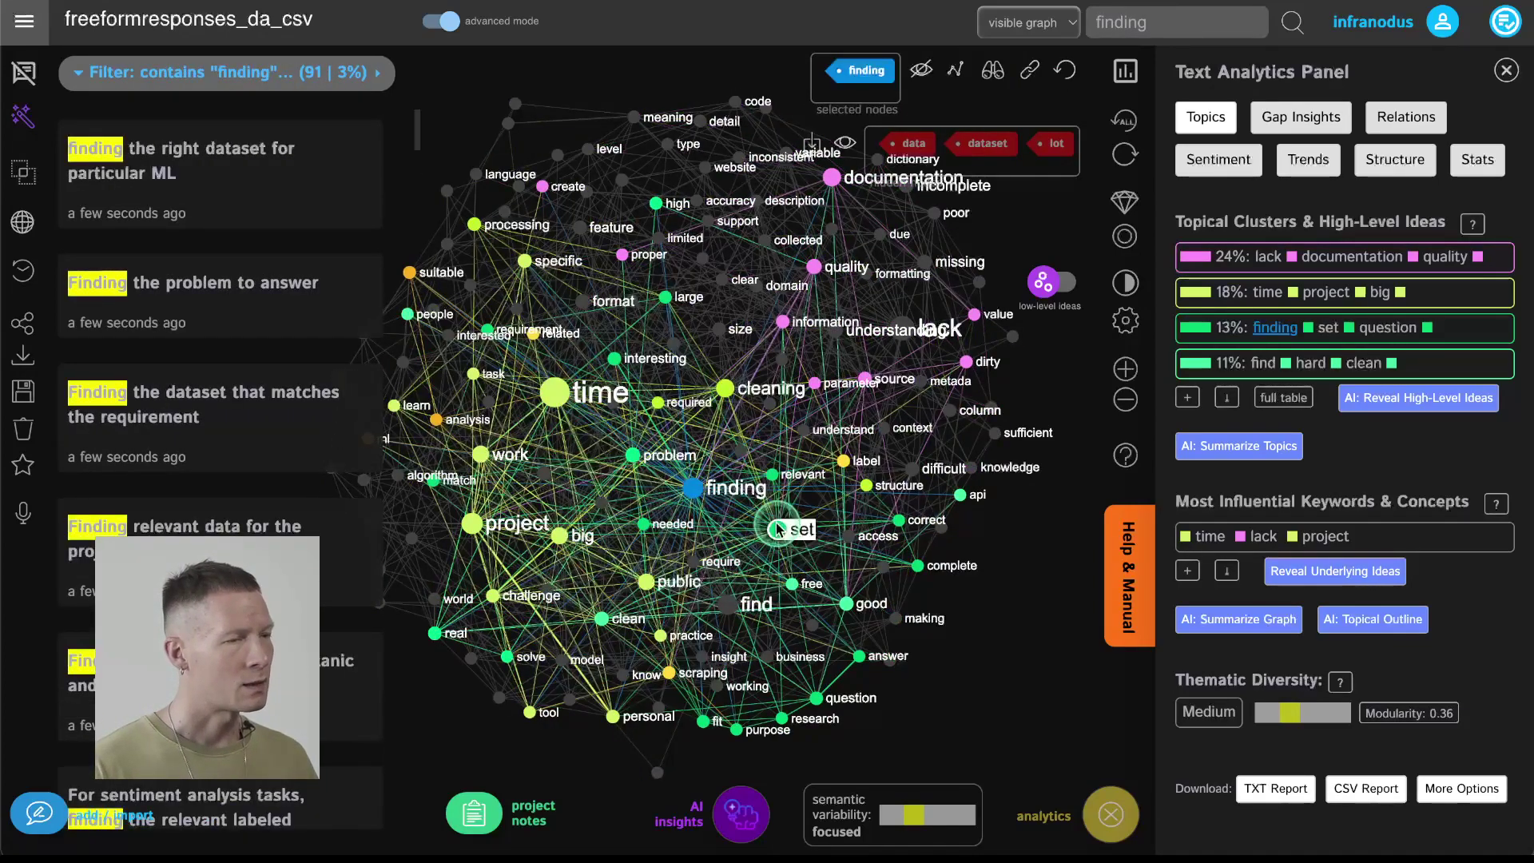
{"action": "left_click", "coordinate": [779, 529]}
{"action": "left_click", "coordinate": [779, 529]}
{"action": "left_click", "coordinate": [693, 489]}
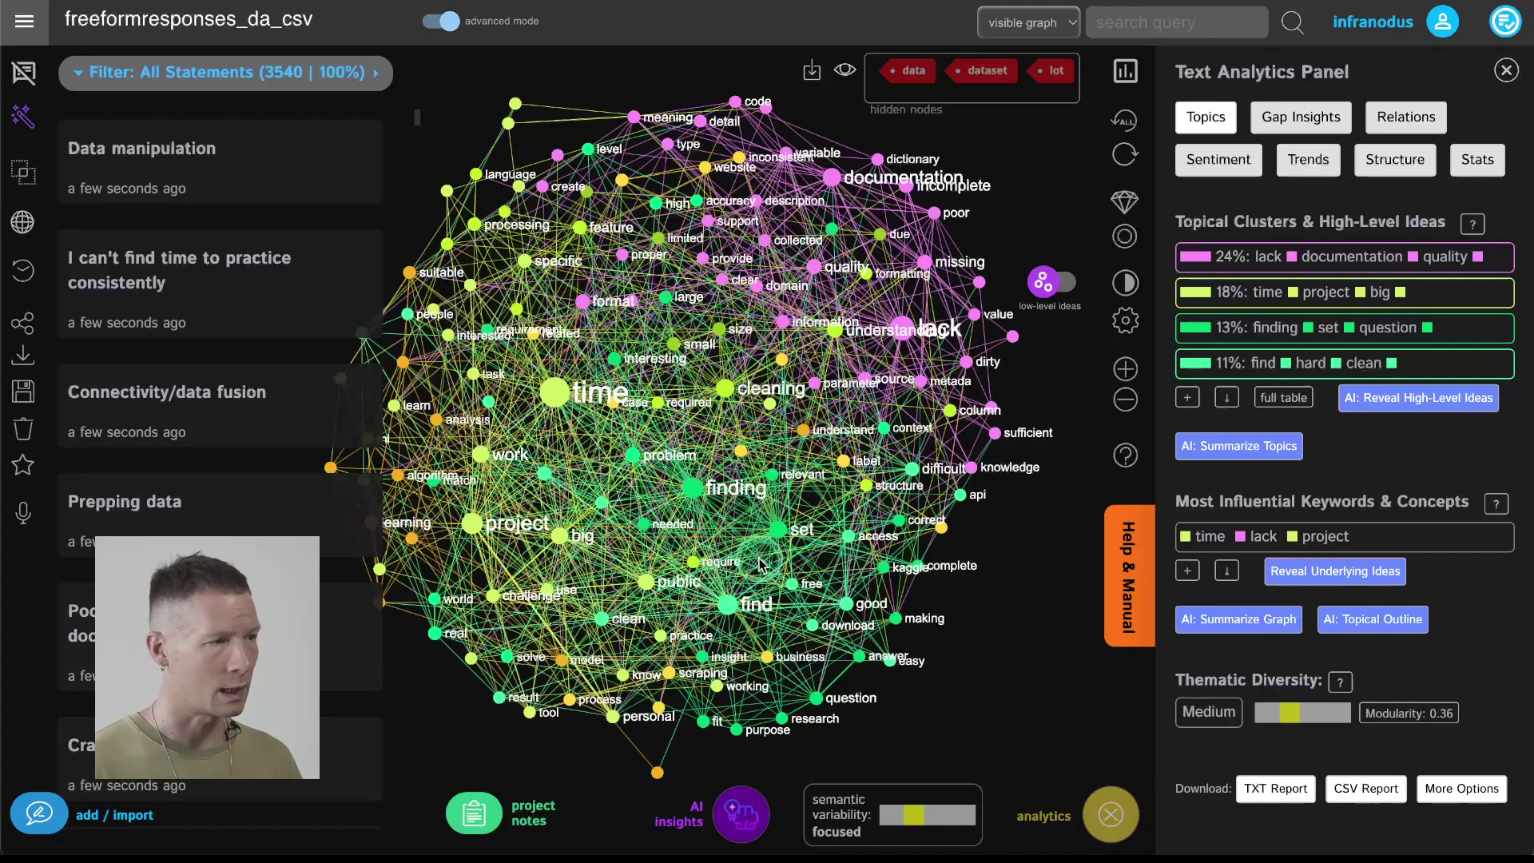
- Write three project notes: People experience problems with the quality of data and documentation. Finding the right data sets. Finding time to work on a project
{"action": "left_click", "coordinate": [490, 823]}
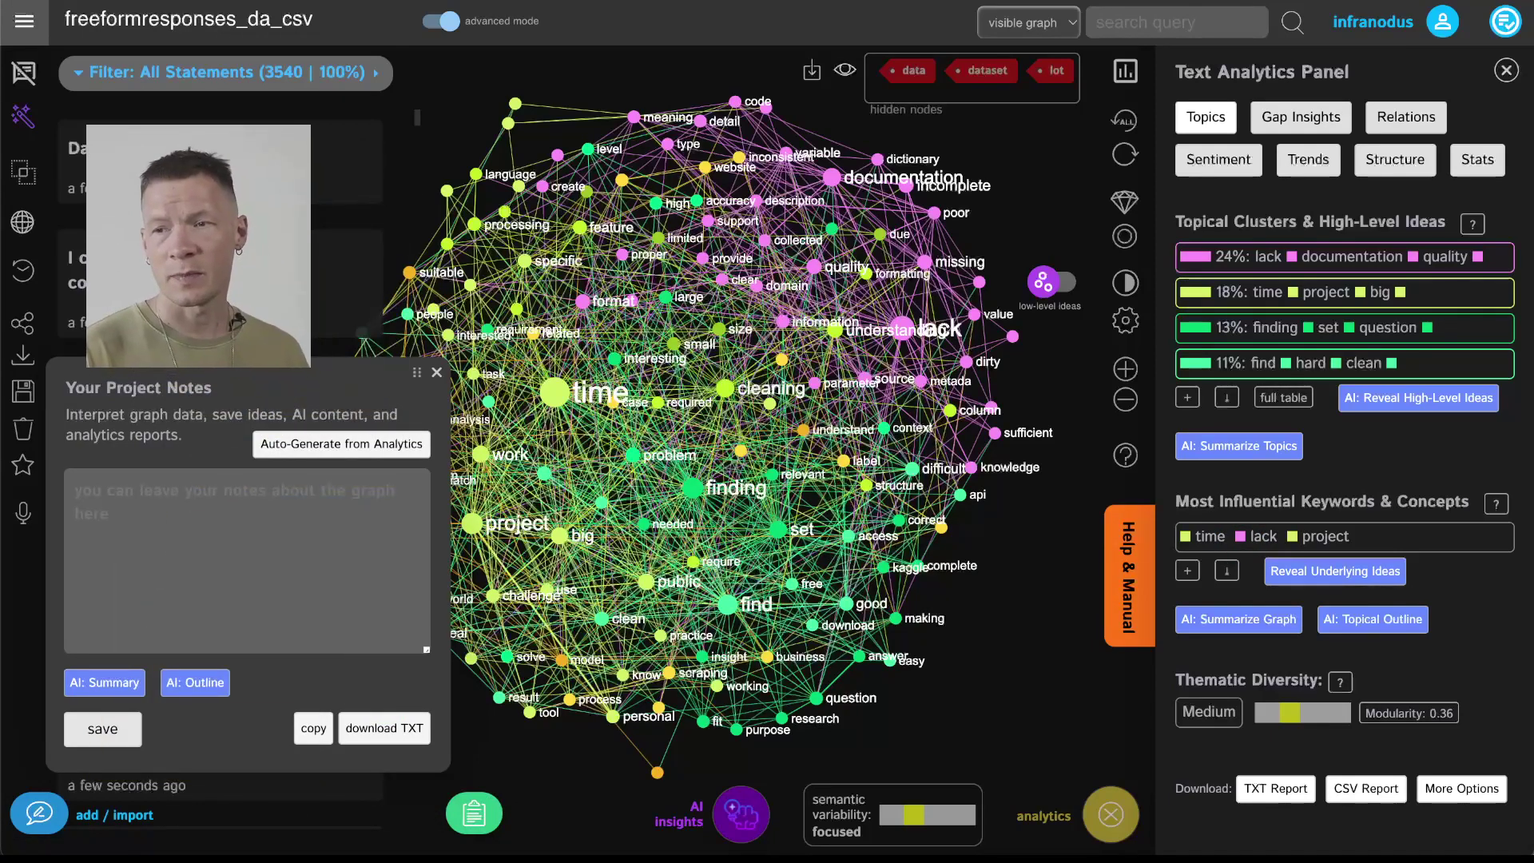
{"action": "left_click", "coordinate": [216, 533]}
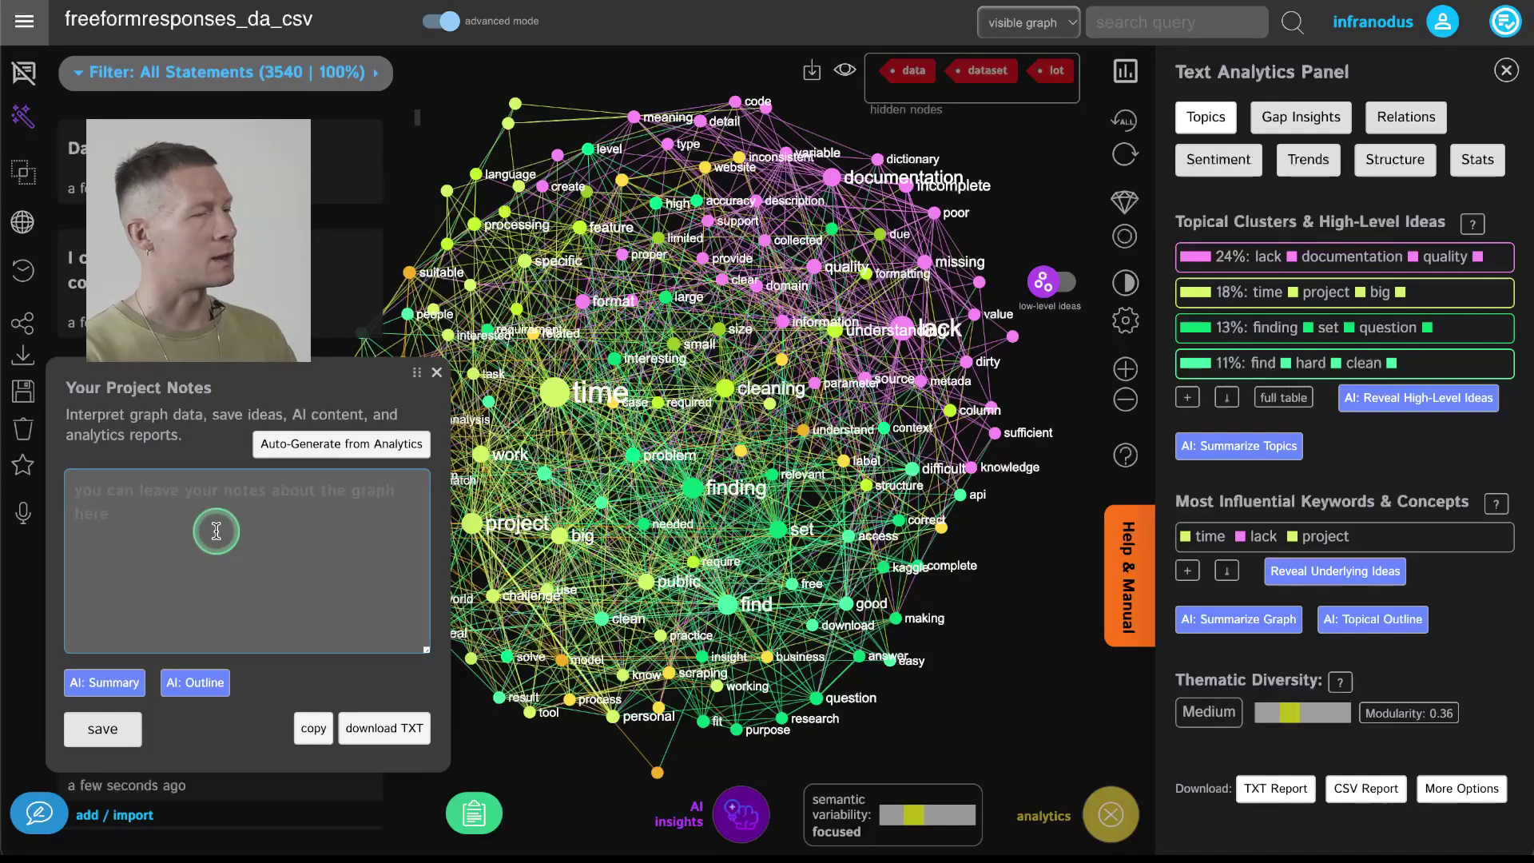
{"action": "type", "text": "Peo"}
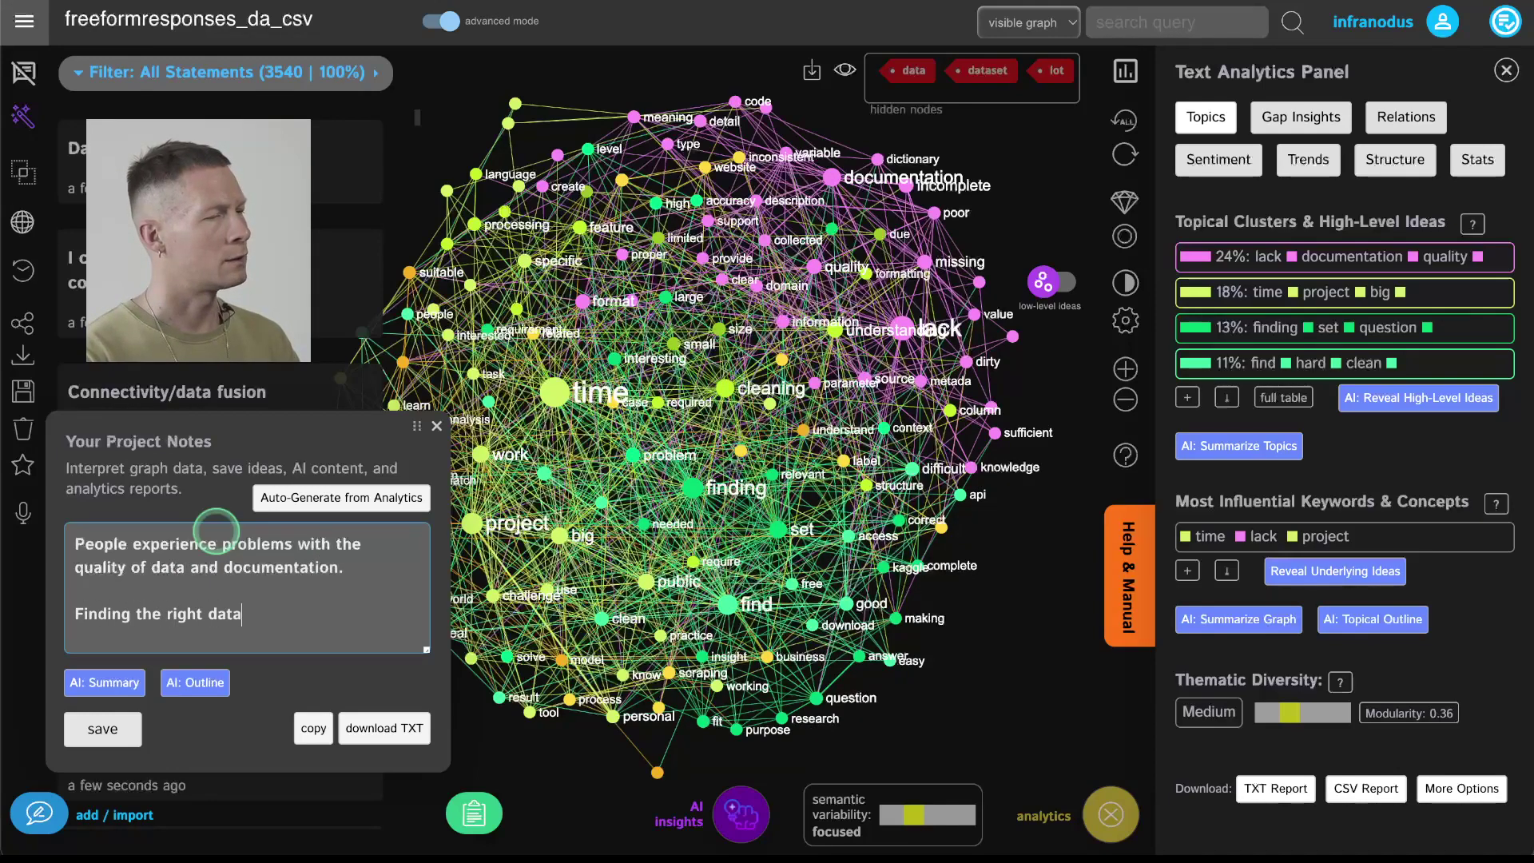
{"action": "key", "text": "Return"}
{"action": "key", "text": "Return"}
{"action": "type", "text": "T"}
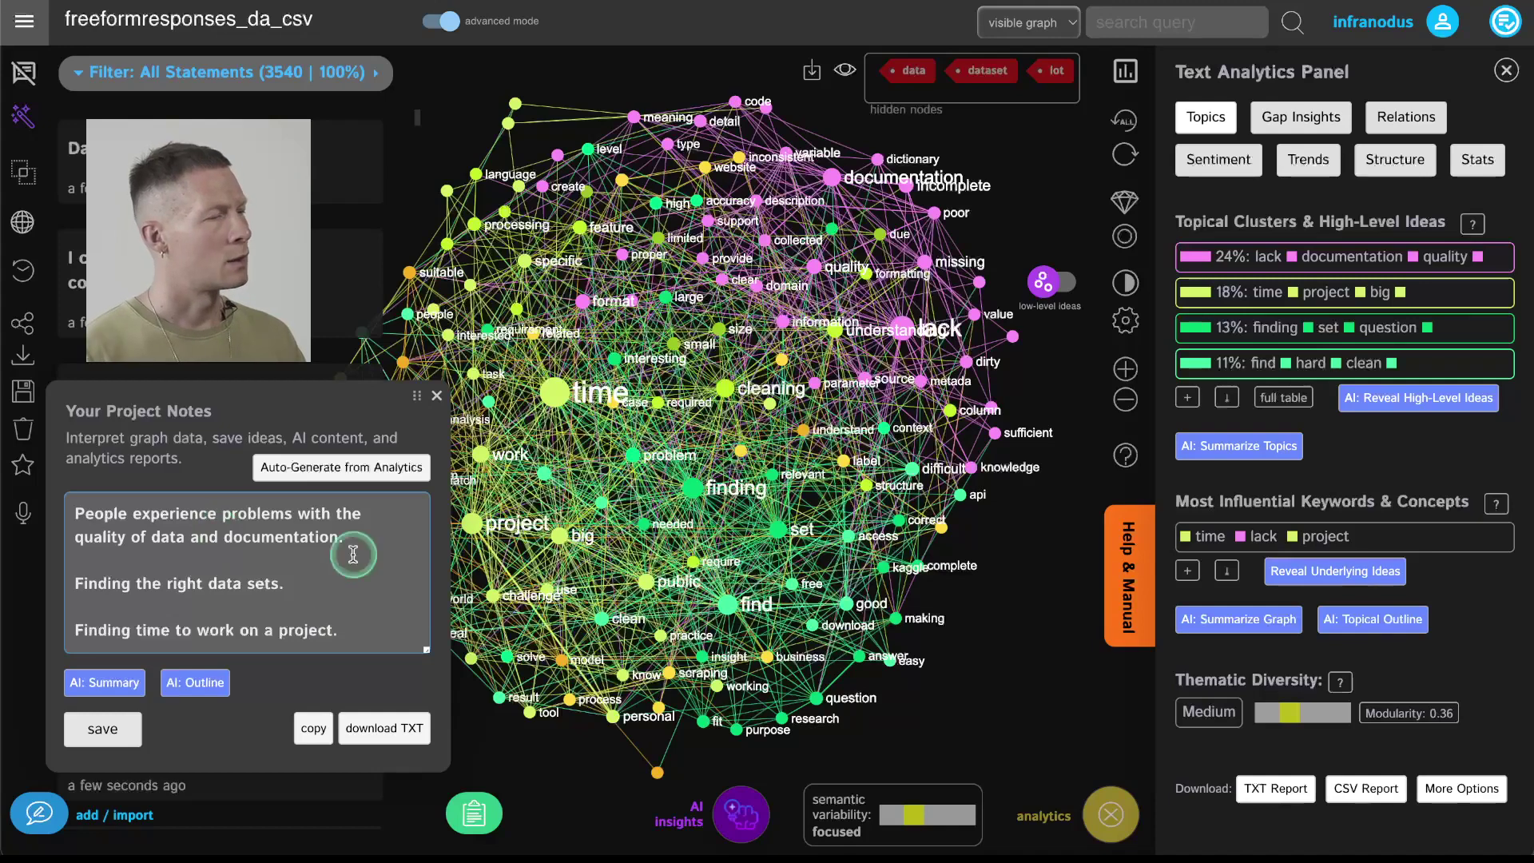
- Save the project notes, close them, and reopen them briefly to check the saved text
{"action": "left_click", "coordinate": [116, 731]}
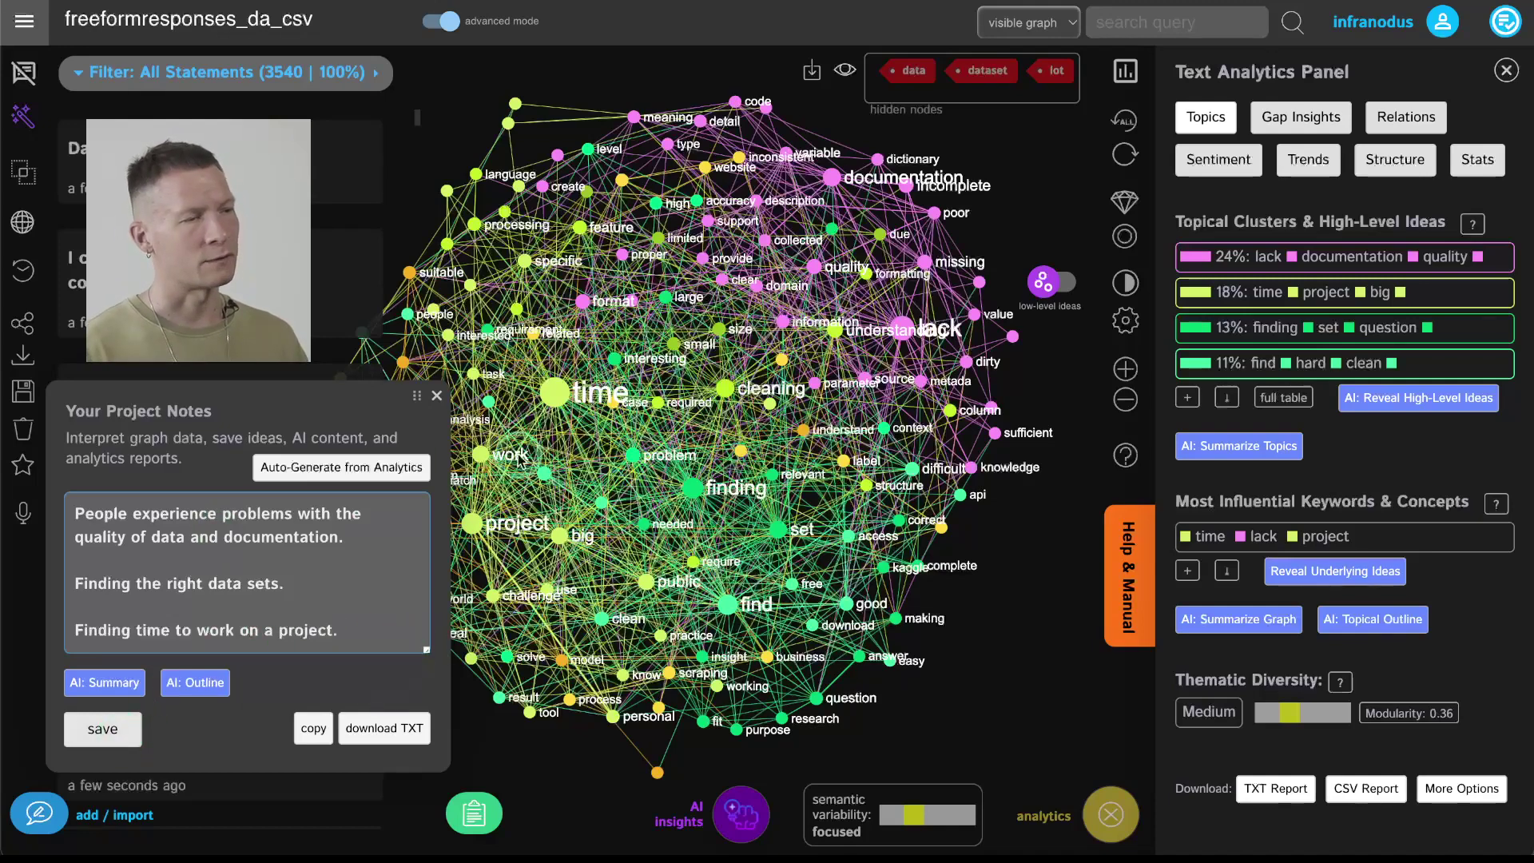
{"action": "left_click", "coordinate": [112, 733]}
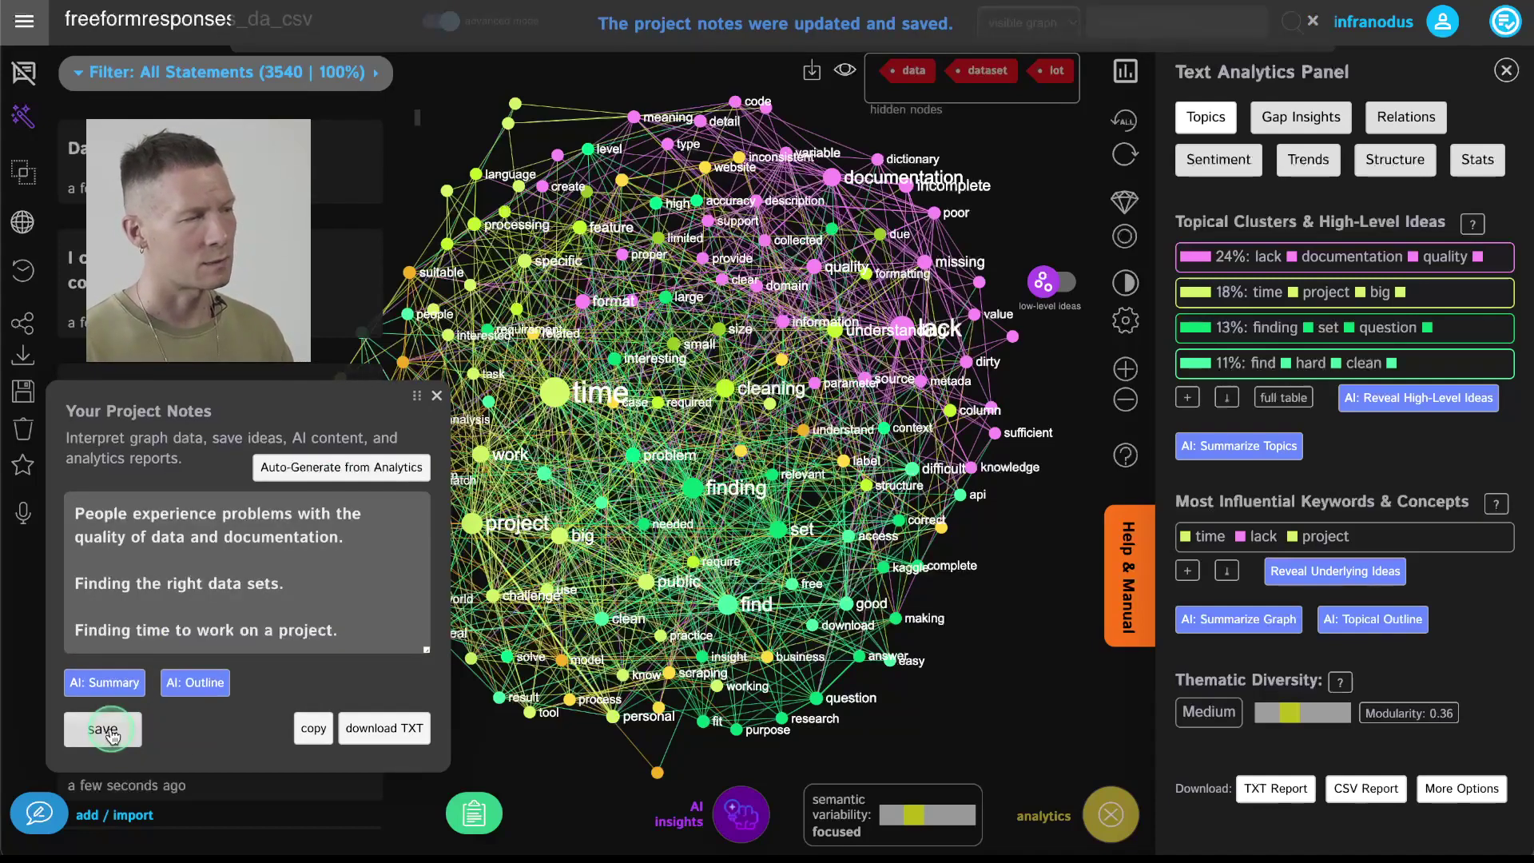
{"action": "left_click", "coordinate": [439, 398]}
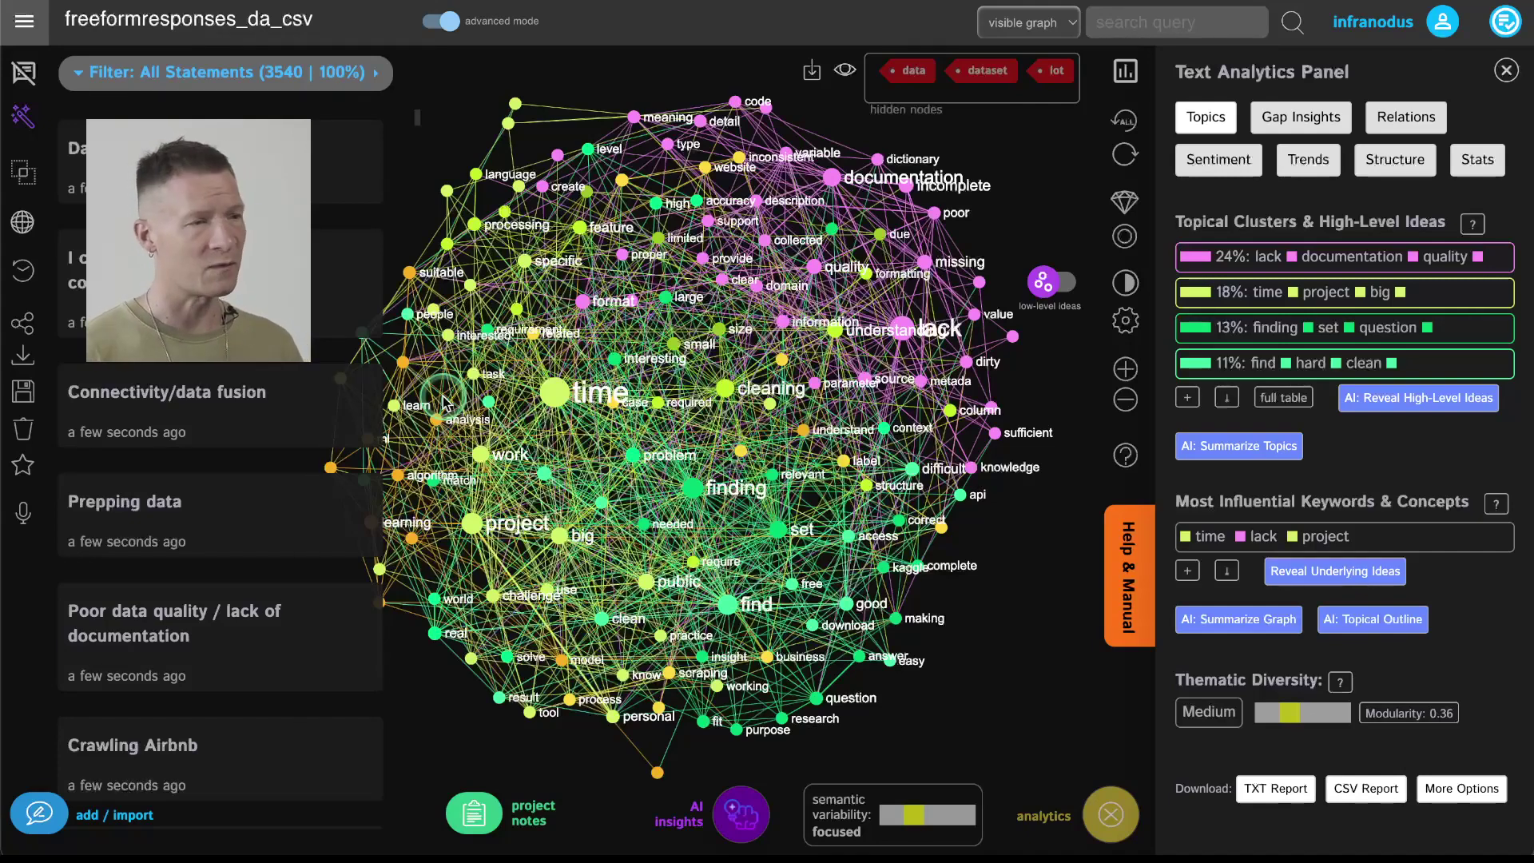
{"action": "left_click", "coordinate": [474, 813]}
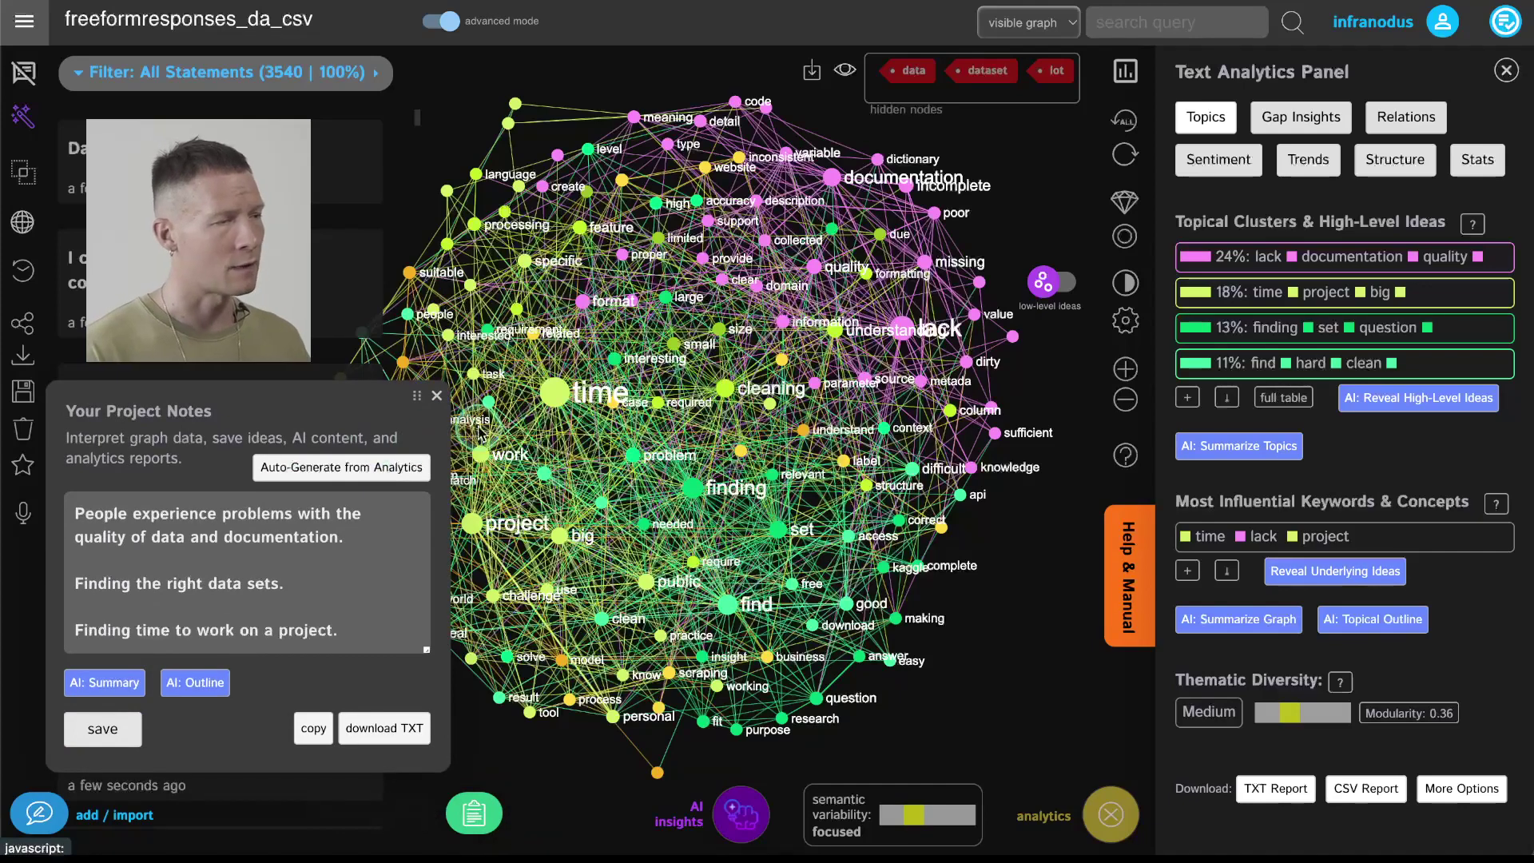
{"action": "left_click", "coordinate": [436, 396]}
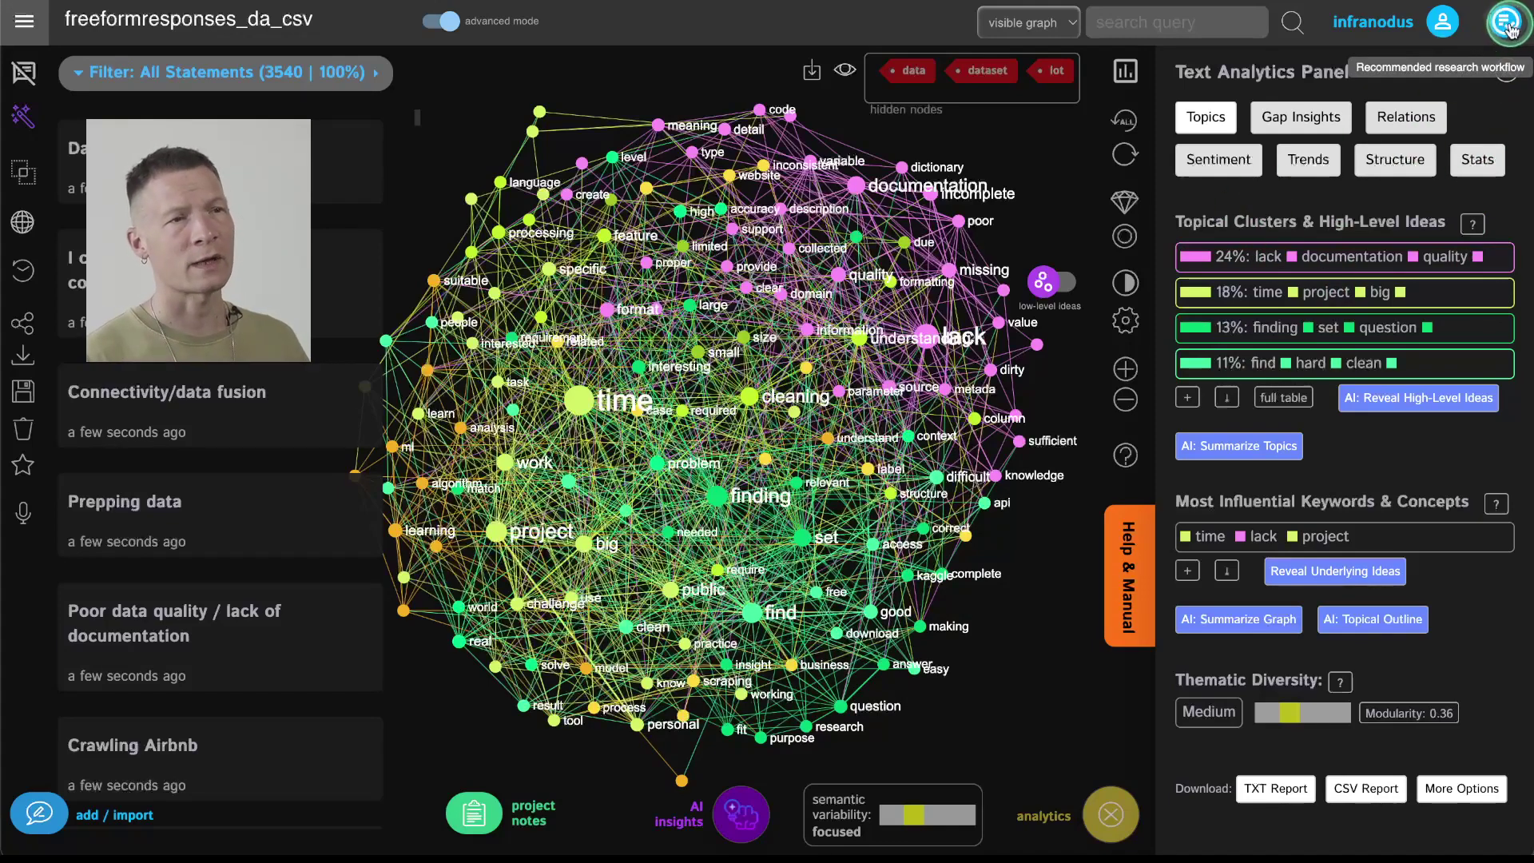
- Mark Explore Text Network Visualization as completed in the recommended research workflow and show where the Reveal High-Level Ideas step is carried out
{"action": "left_click", "coordinate": [1507, 26]}
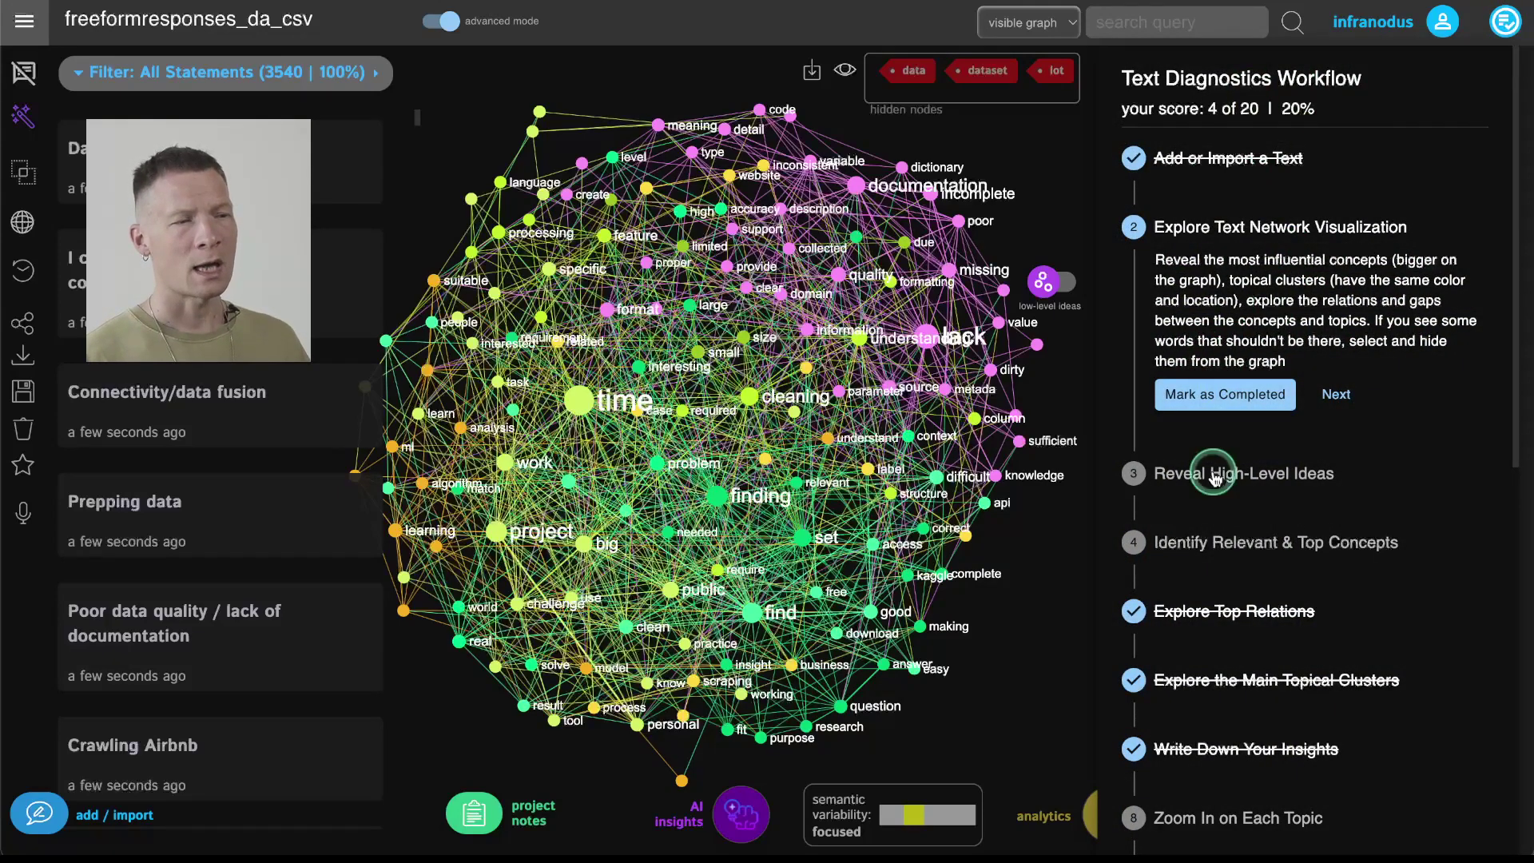
{"action": "left_click", "coordinate": [1213, 410]}
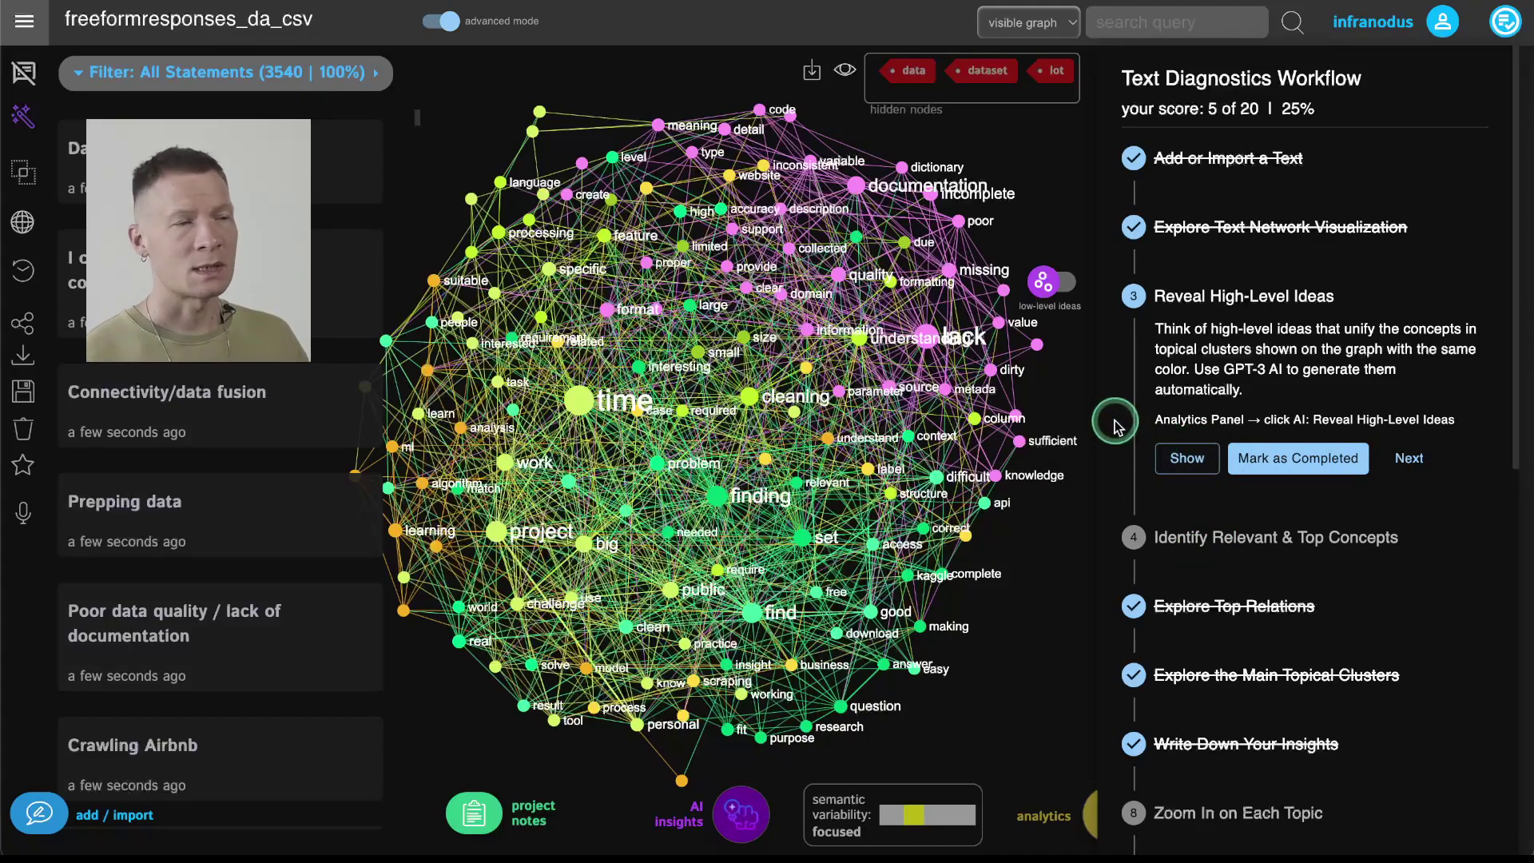
{"action": "left_click", "coordinate": [1187, 458]}
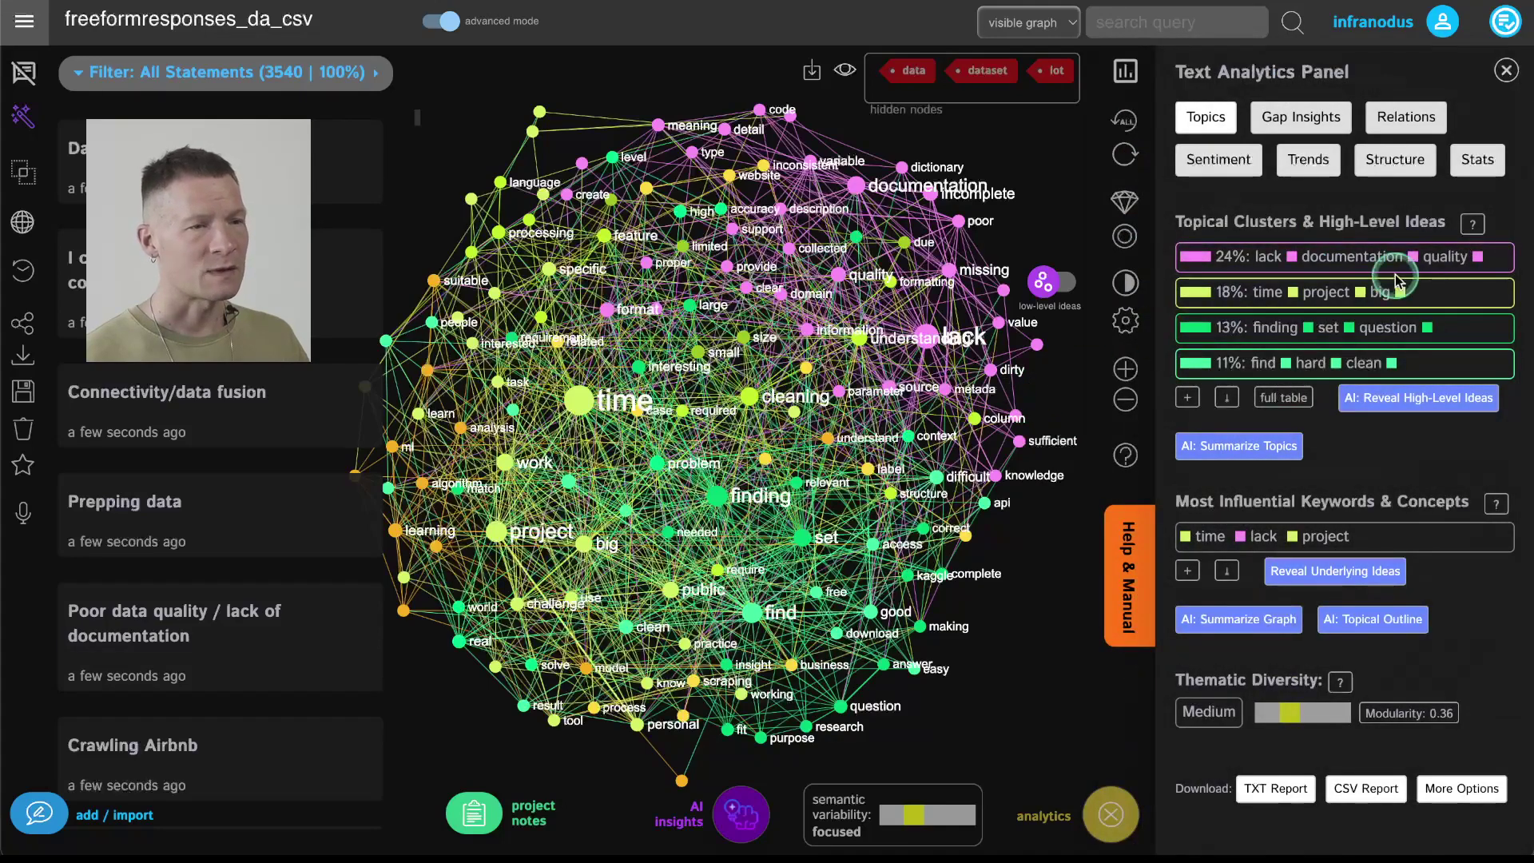
- Highlight the four main topical clusters one after another, clearing each, and view the full keyword list of the lack, documentation, quality cluster
{"action": "mouse_move", "coordinate": [1441, 257]}
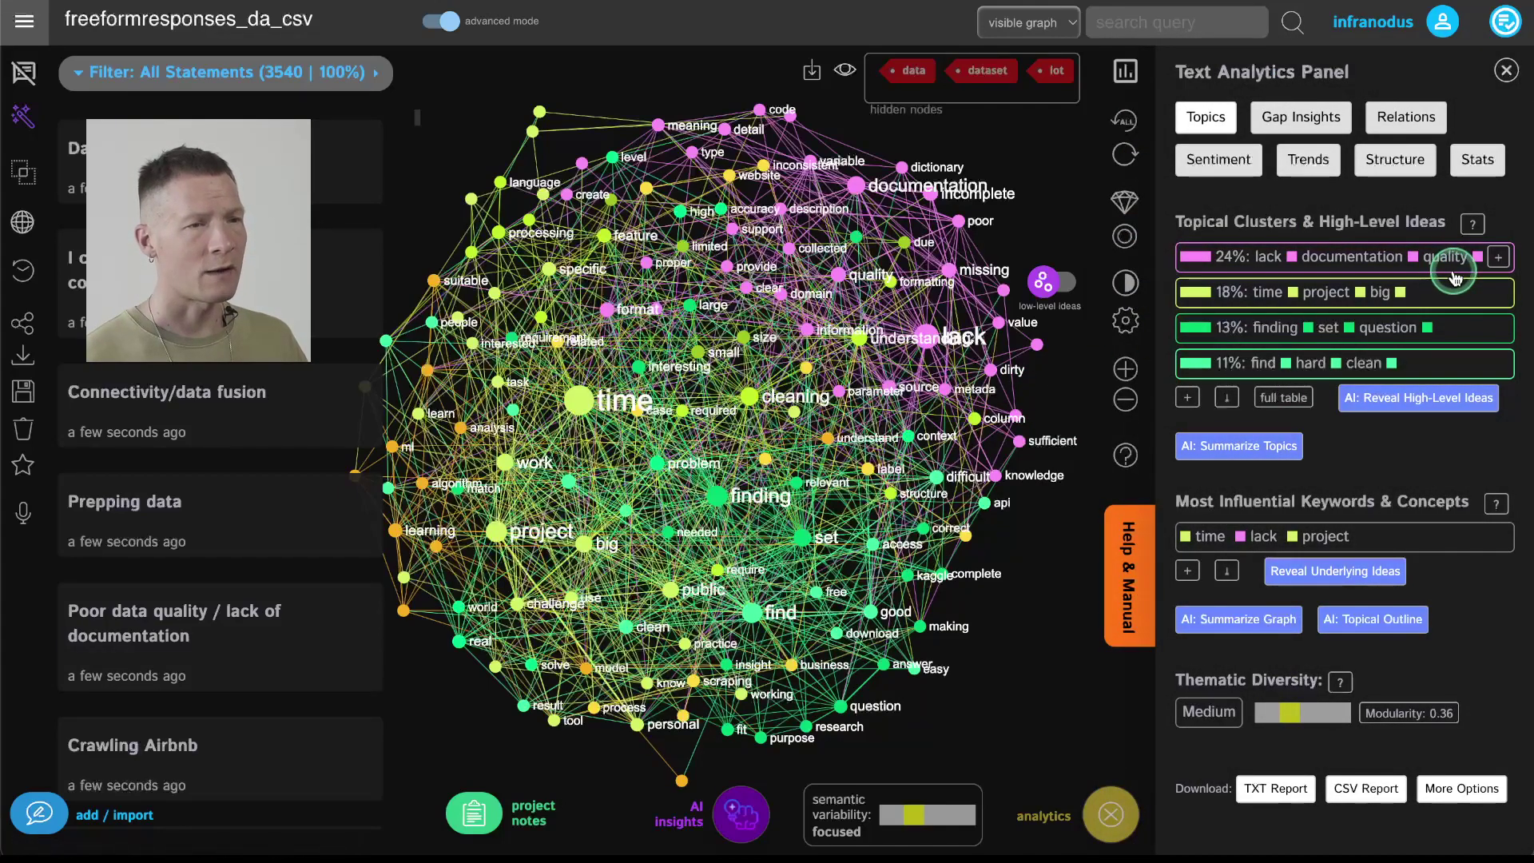
{"action": "left_click", "coordinate": [1452, 269]}
{"action": "left_click", "coordinate": [1451, 267]}
{"action": "left_click", "coordinate": [1444, 294]}
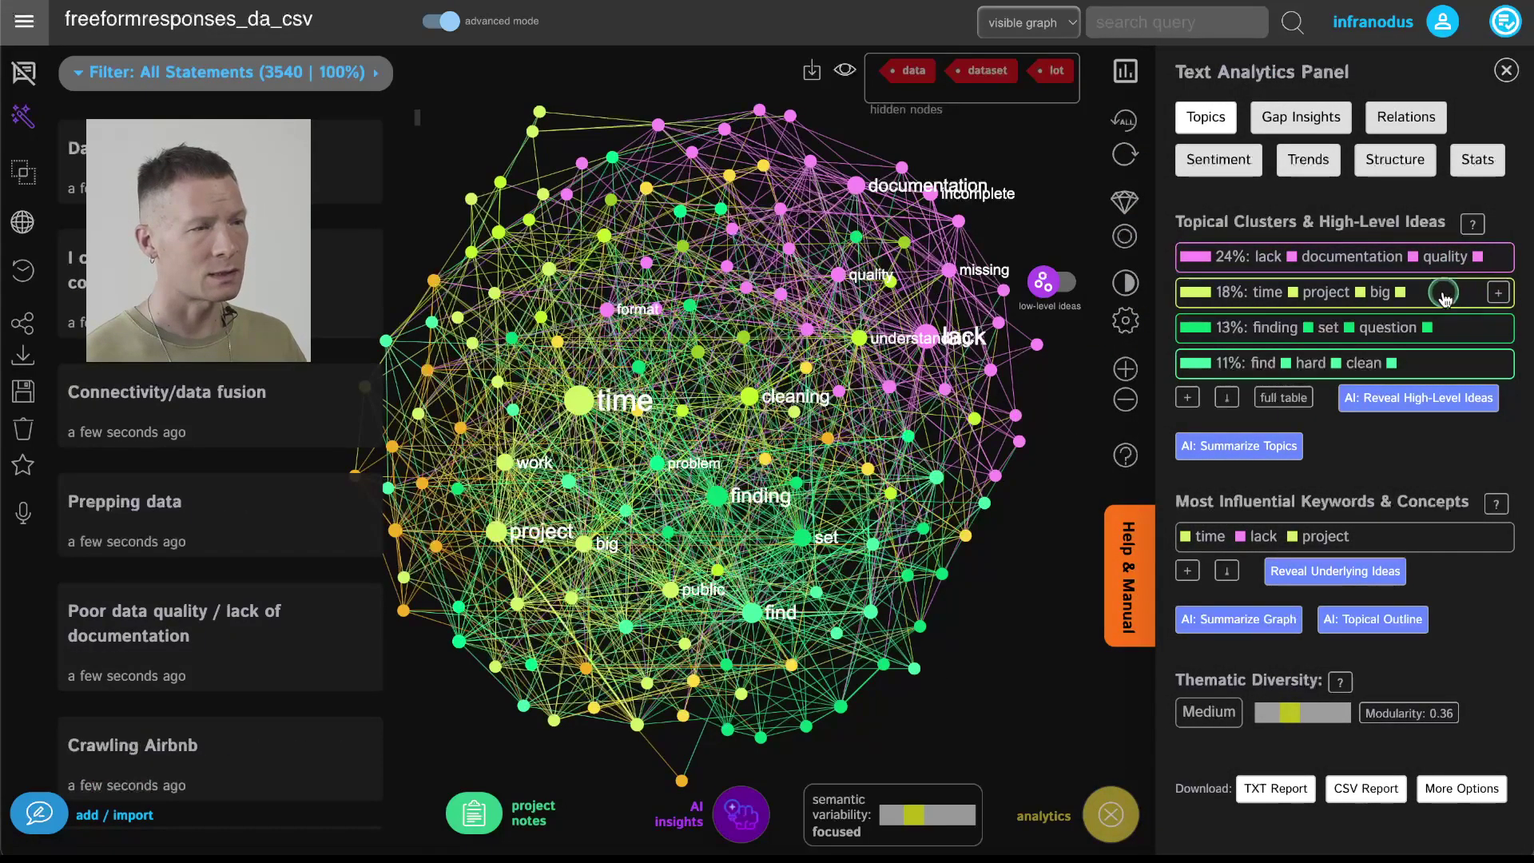
{"action": "left_click", "coordinate": [1445, 295]}
{"action": "left_click", "coordinate": [1451, 329]}
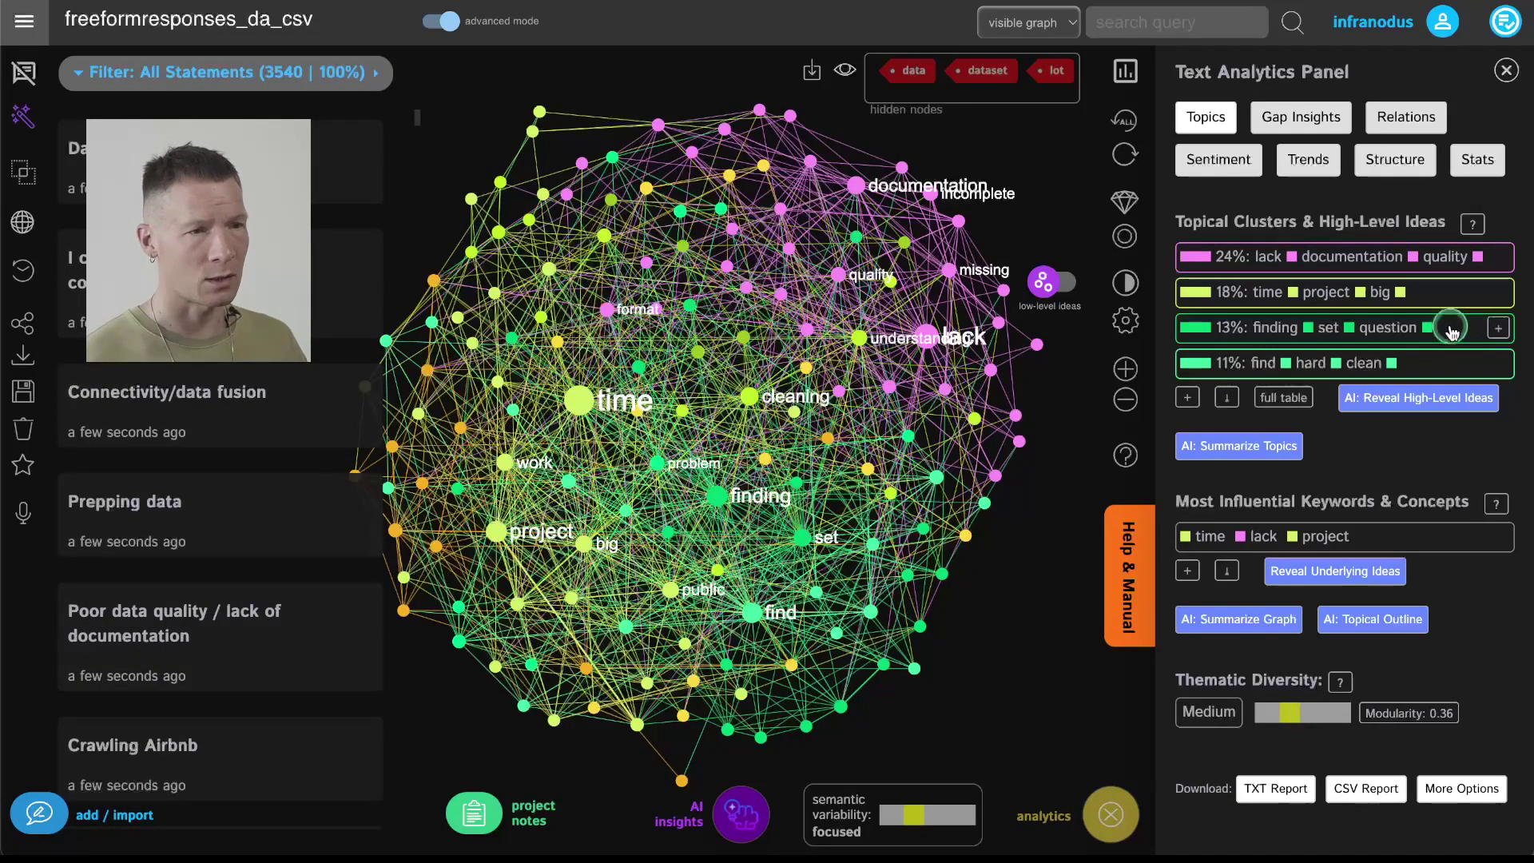
{"action": "left_click", "coordinate": [1450, 327]}
{"action": "left_click", "coordinate": [1440, 362]}
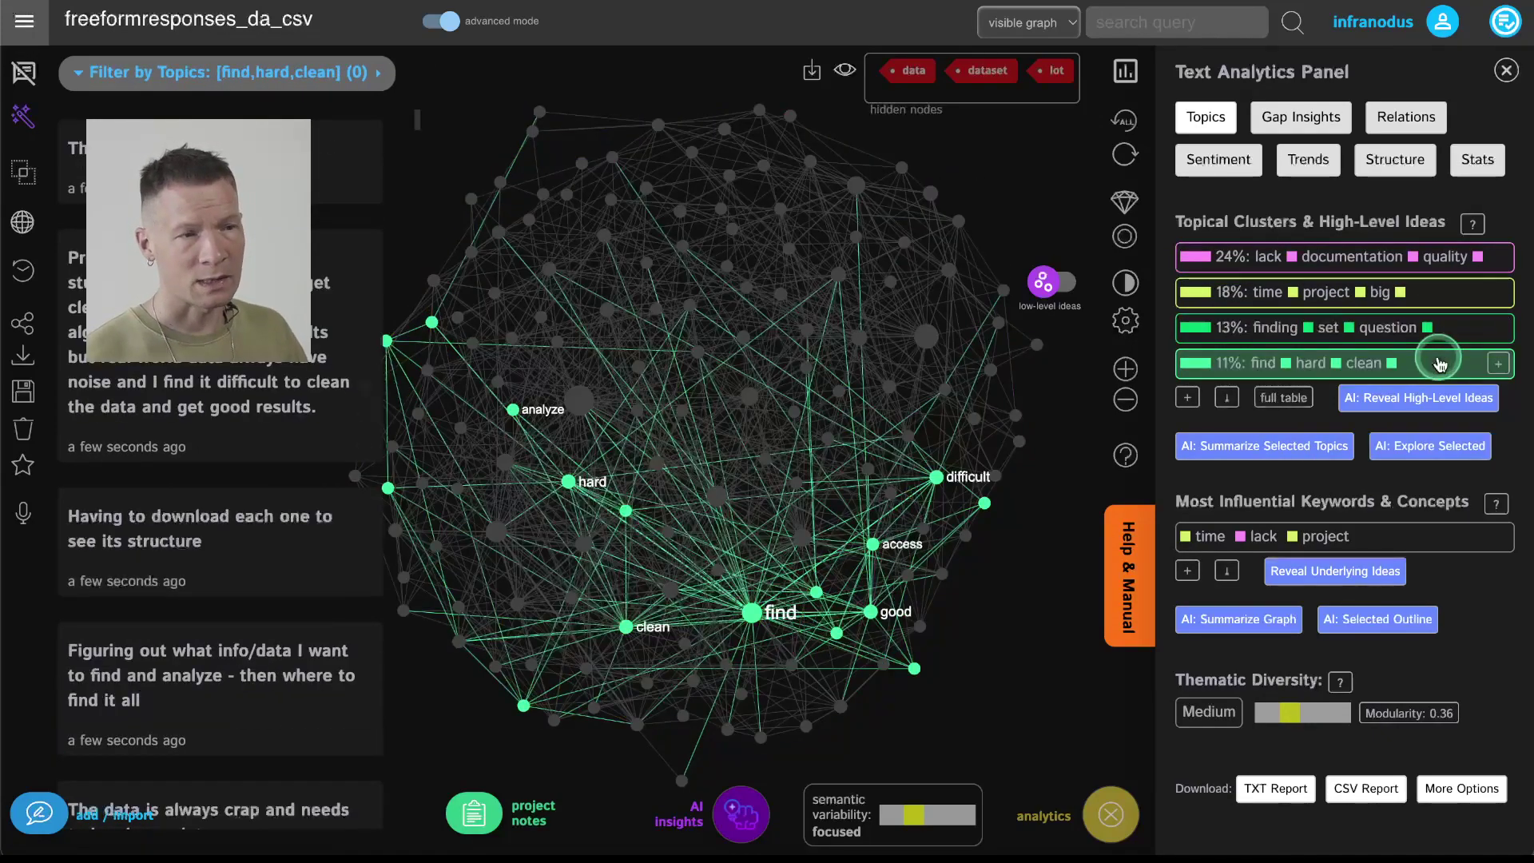
{"action": "left_click", "coordinate": [1441, 364]}
{"action": "left_click", "coordinate": [1500, 256]}
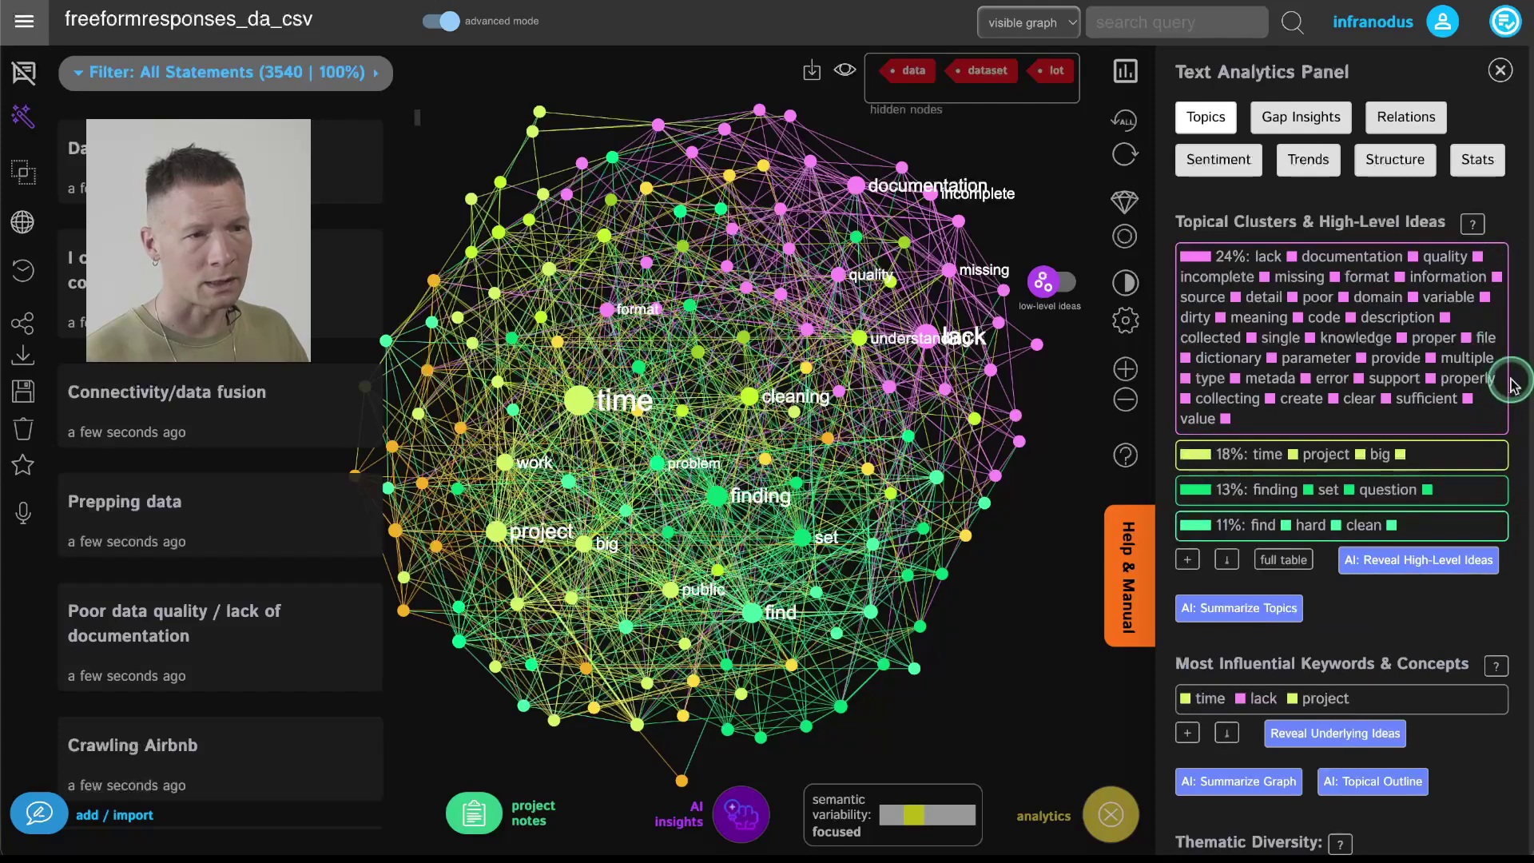
{"action": "left_click", "coordinate": [1493, 412]}
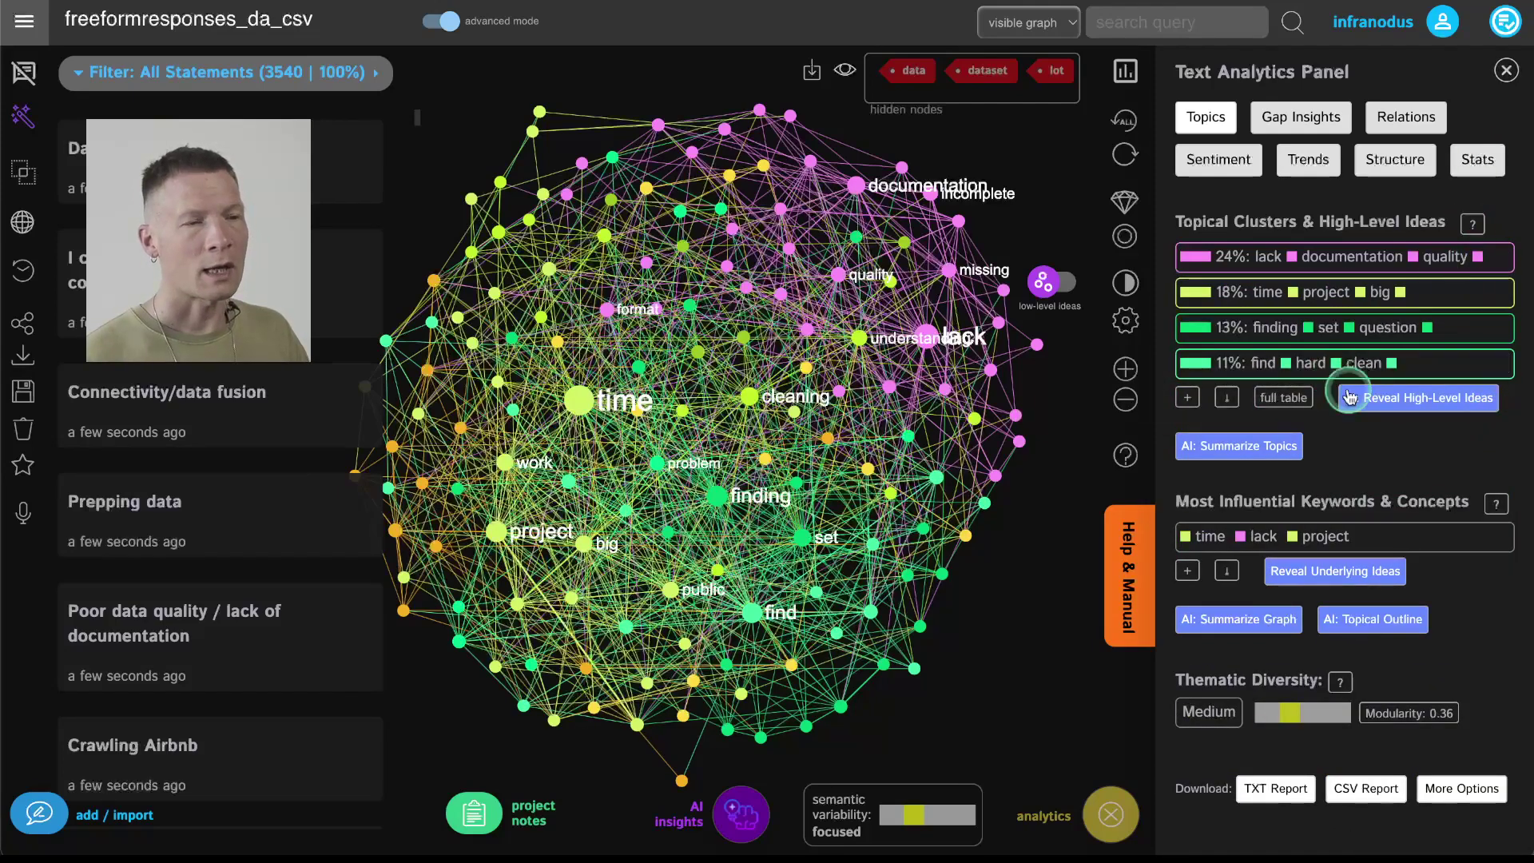
- Generate AI high-level ideas for the topical clusters, and view the complete list of named topics before collapsing it
{"action": "left_click", "coordinate": [1445, 405]}
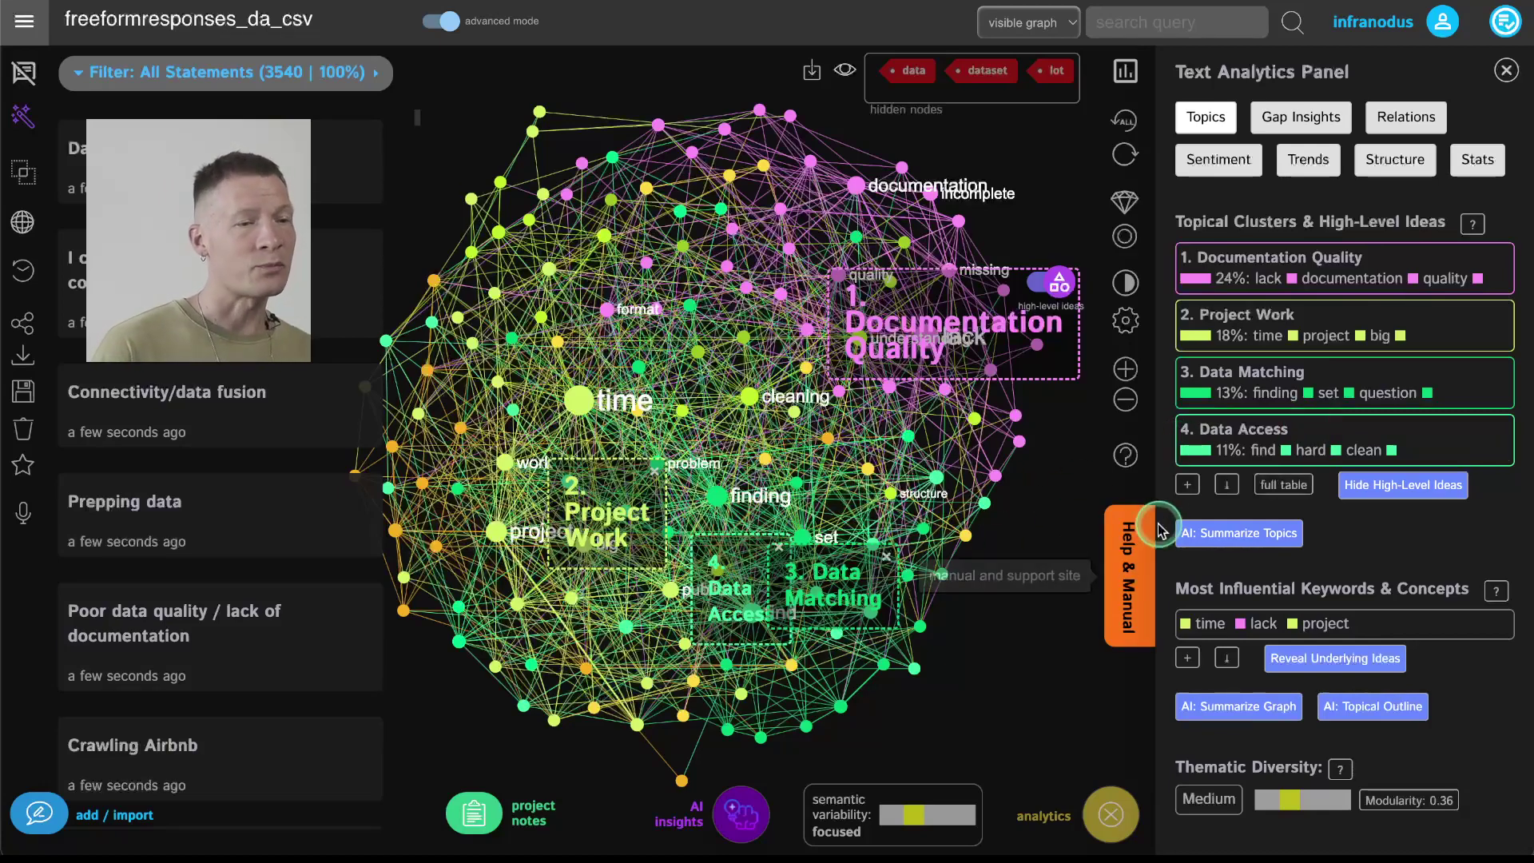
{"action": "left_click", "coordinate": [1188, 486]}
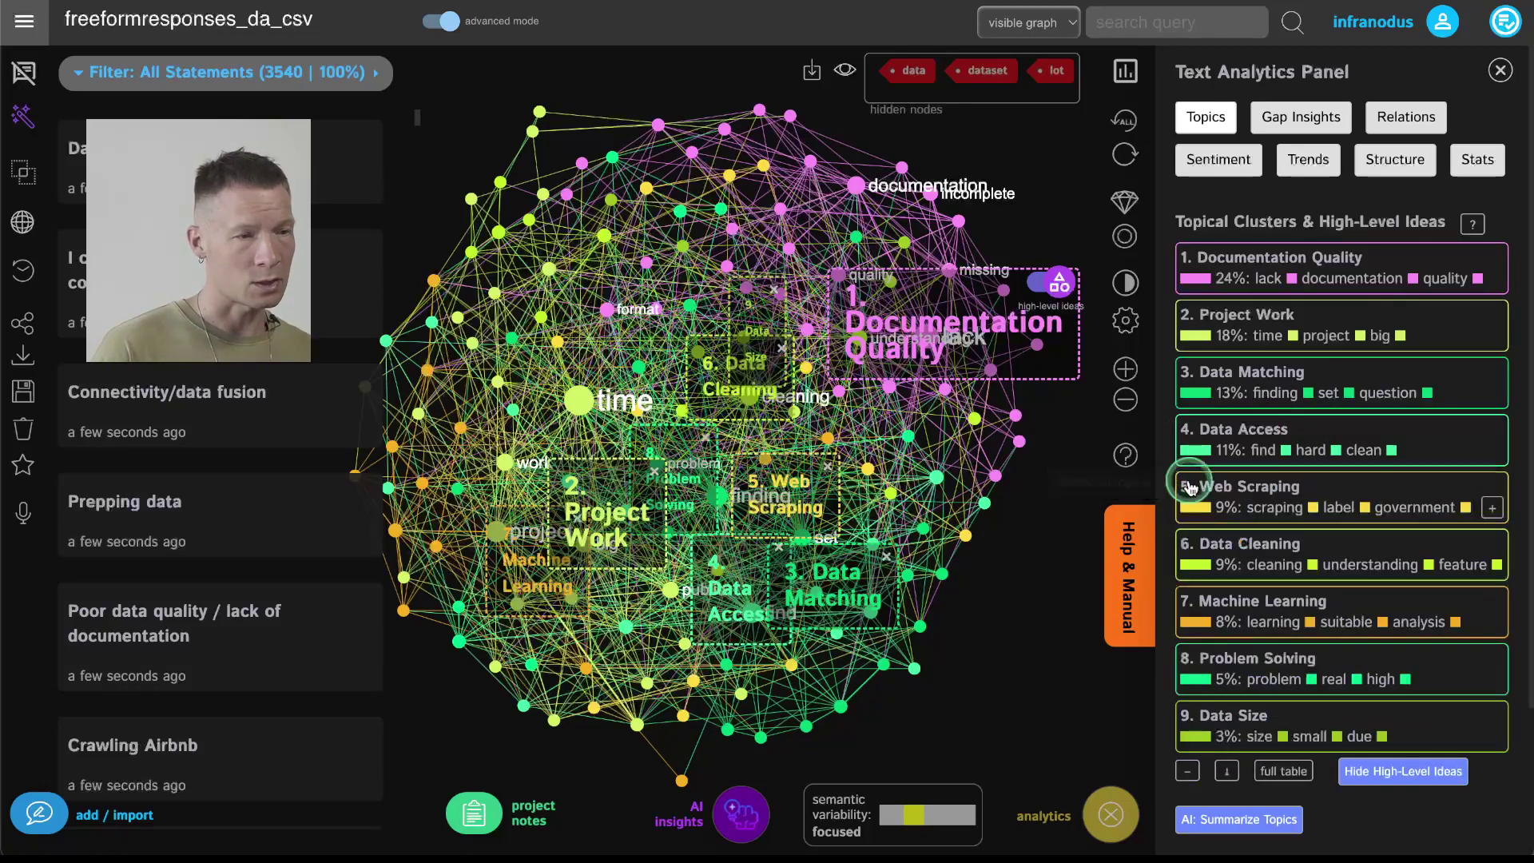
{"action": "left_click", "coordinate": [1190, 771]}
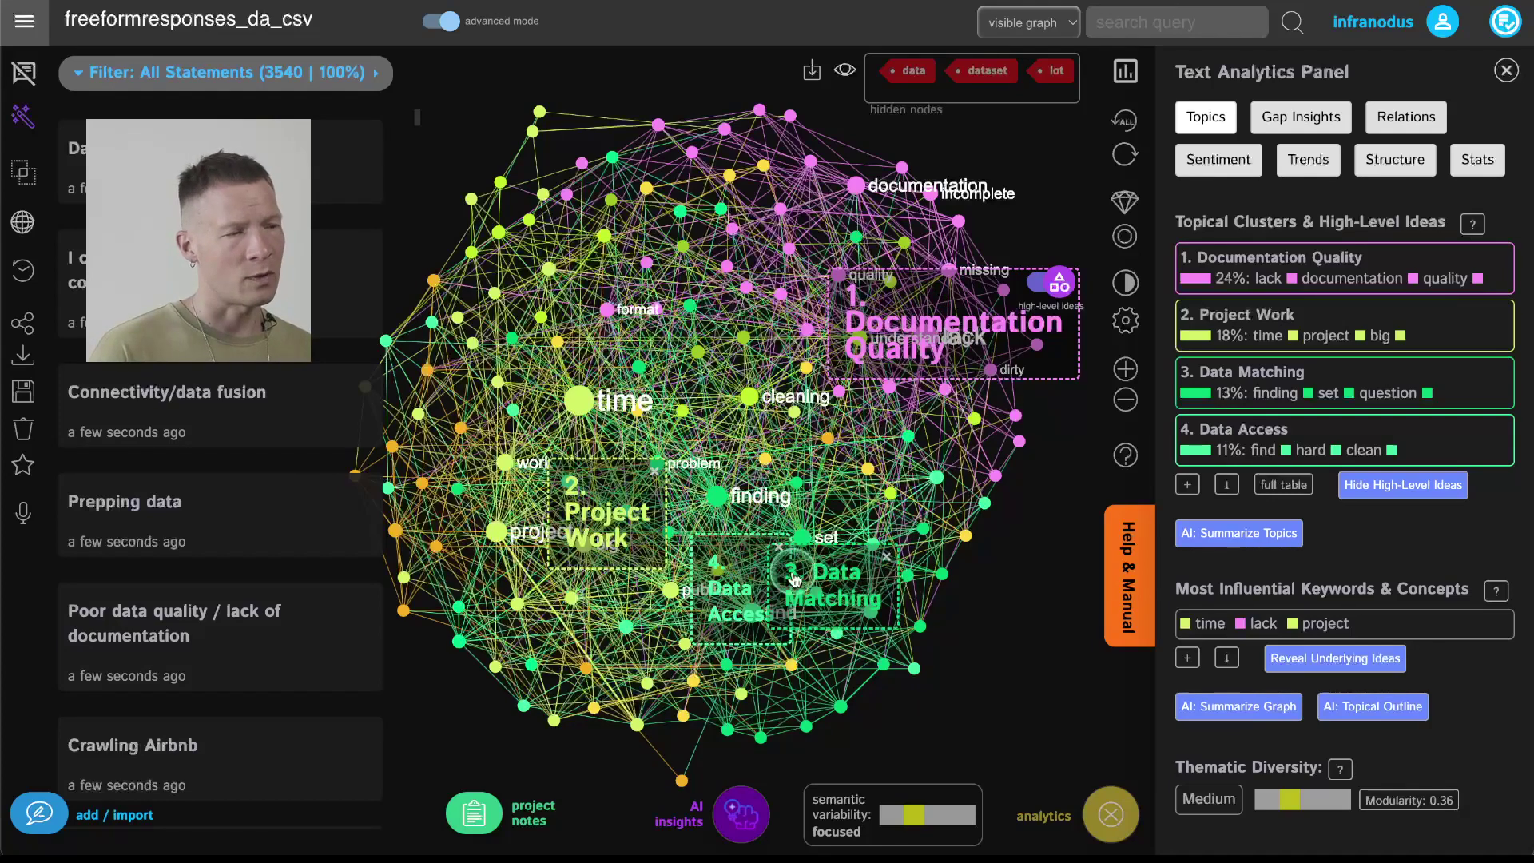
- Inspect the responses behind the Project Work, Data Matching and Data Access labels on the graph, clearing each topic filter
{"action": "left_click", "coordinate": [608, 526]}
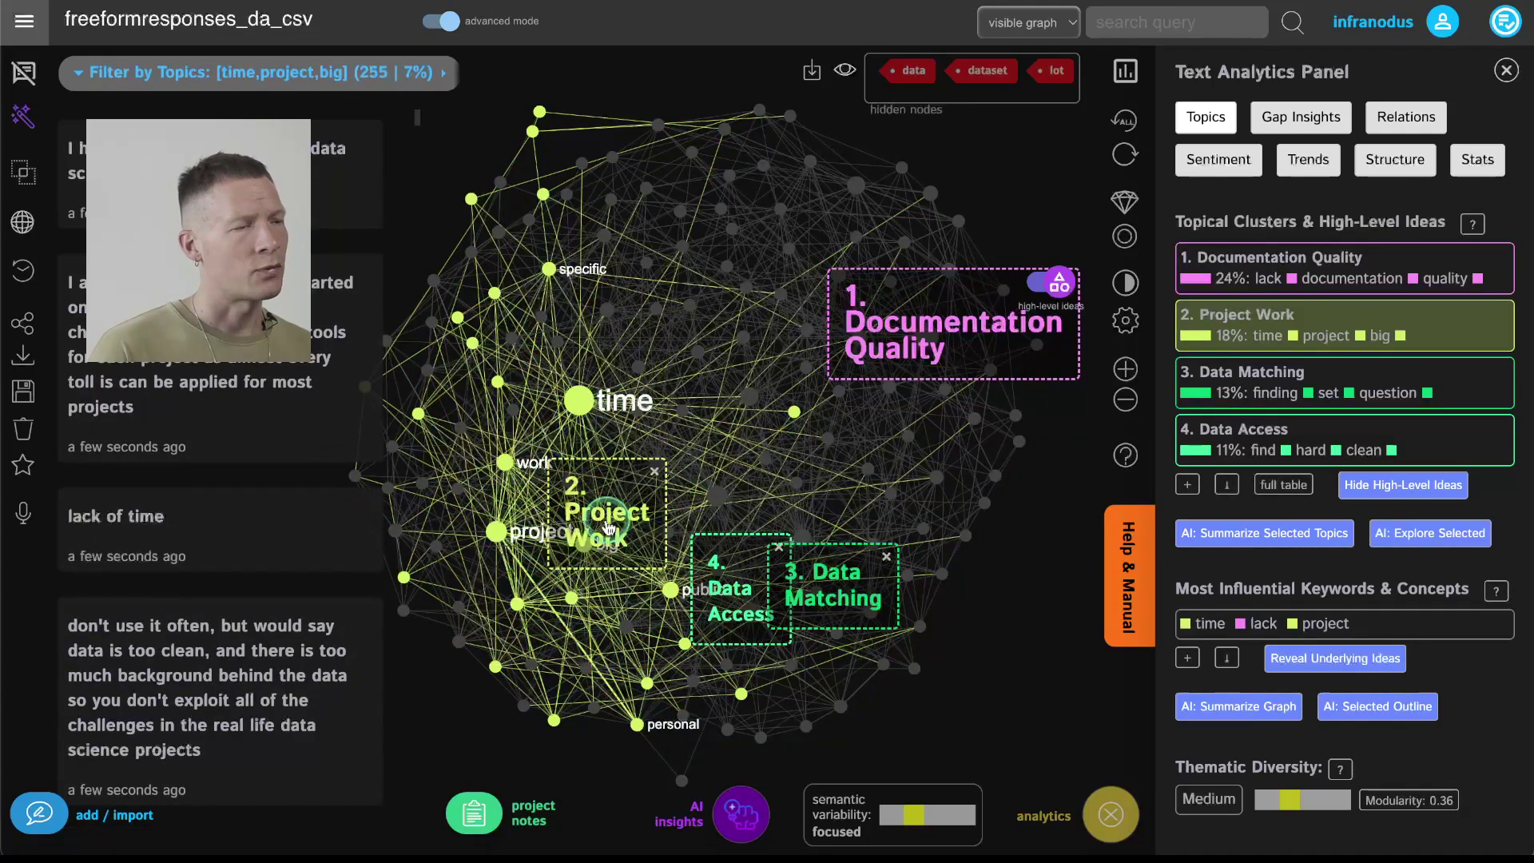
{"action": "left_click", "coordinate": [609, 528]}
{"action": "left_click", "coordinate": [836, 595]}
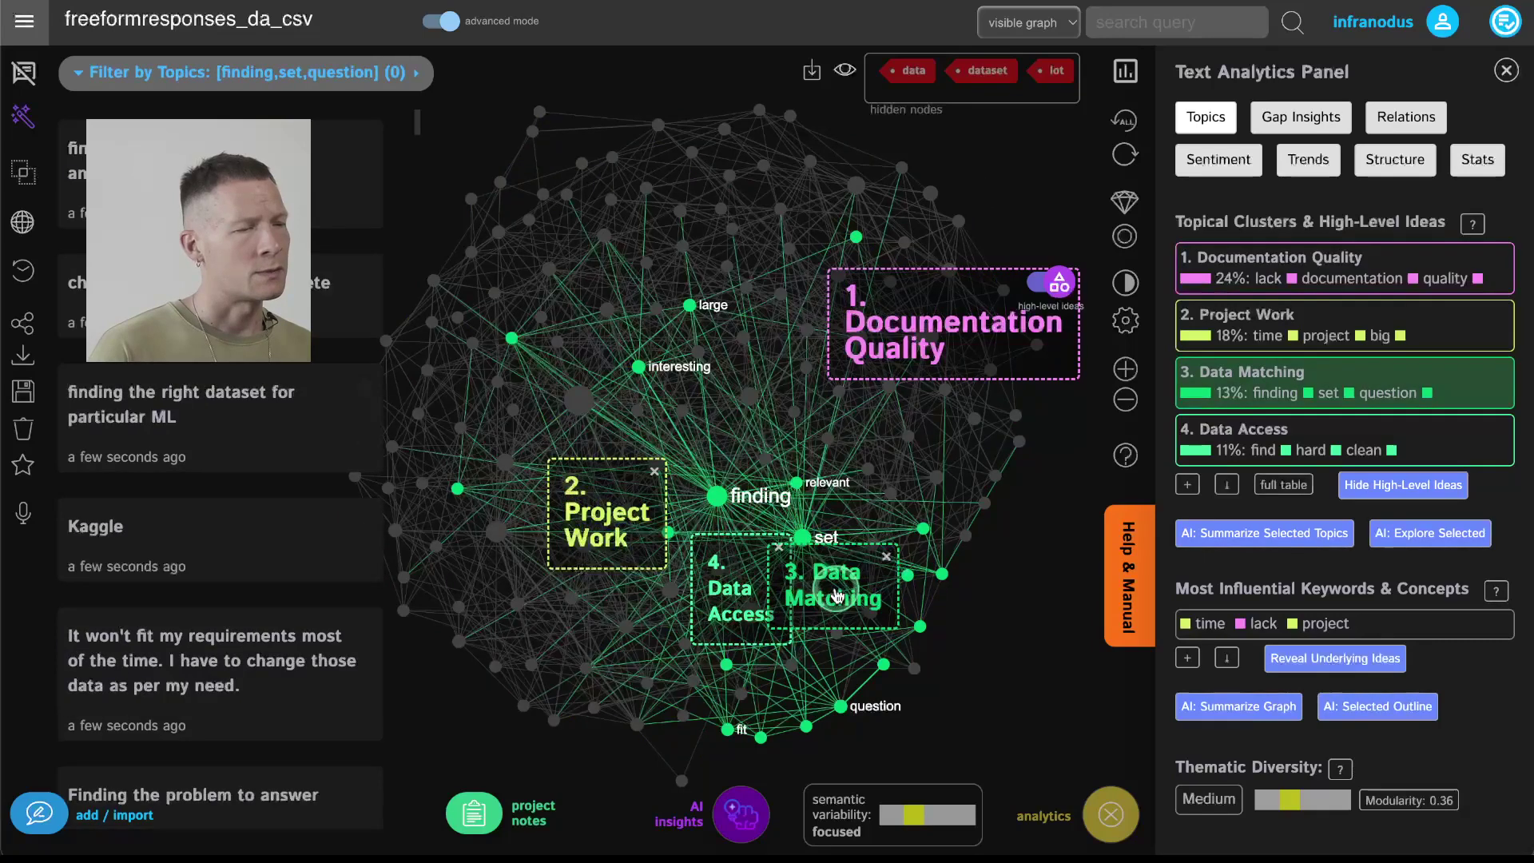
{"action": "left_click", "coordinate": [837, 595]}
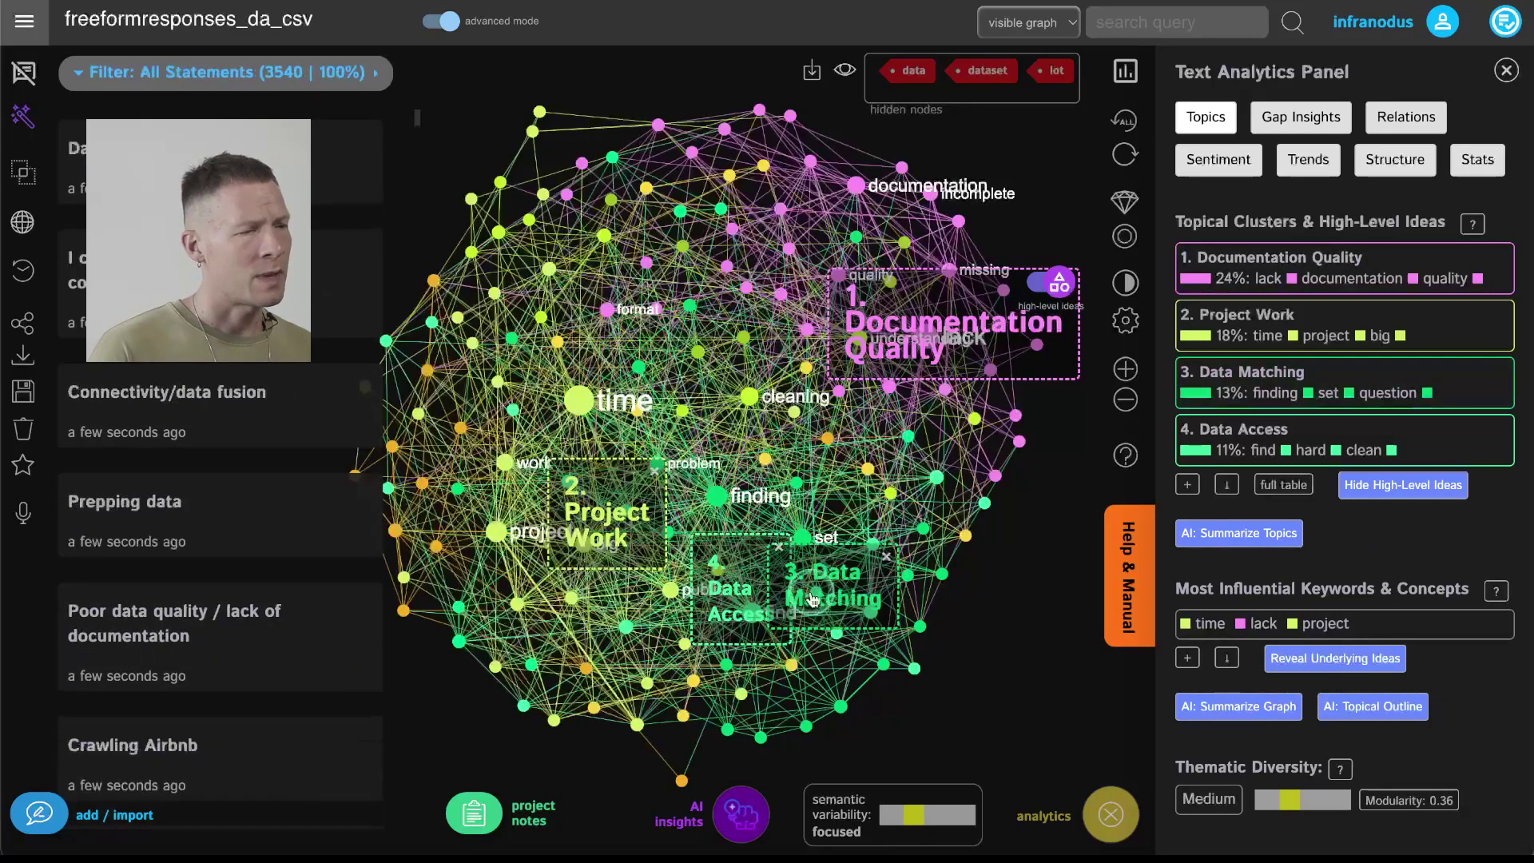
{"action": "left_click", "coordinate": [736, 603]}
{"action": "left_click", "coordinate": [736, 603]}
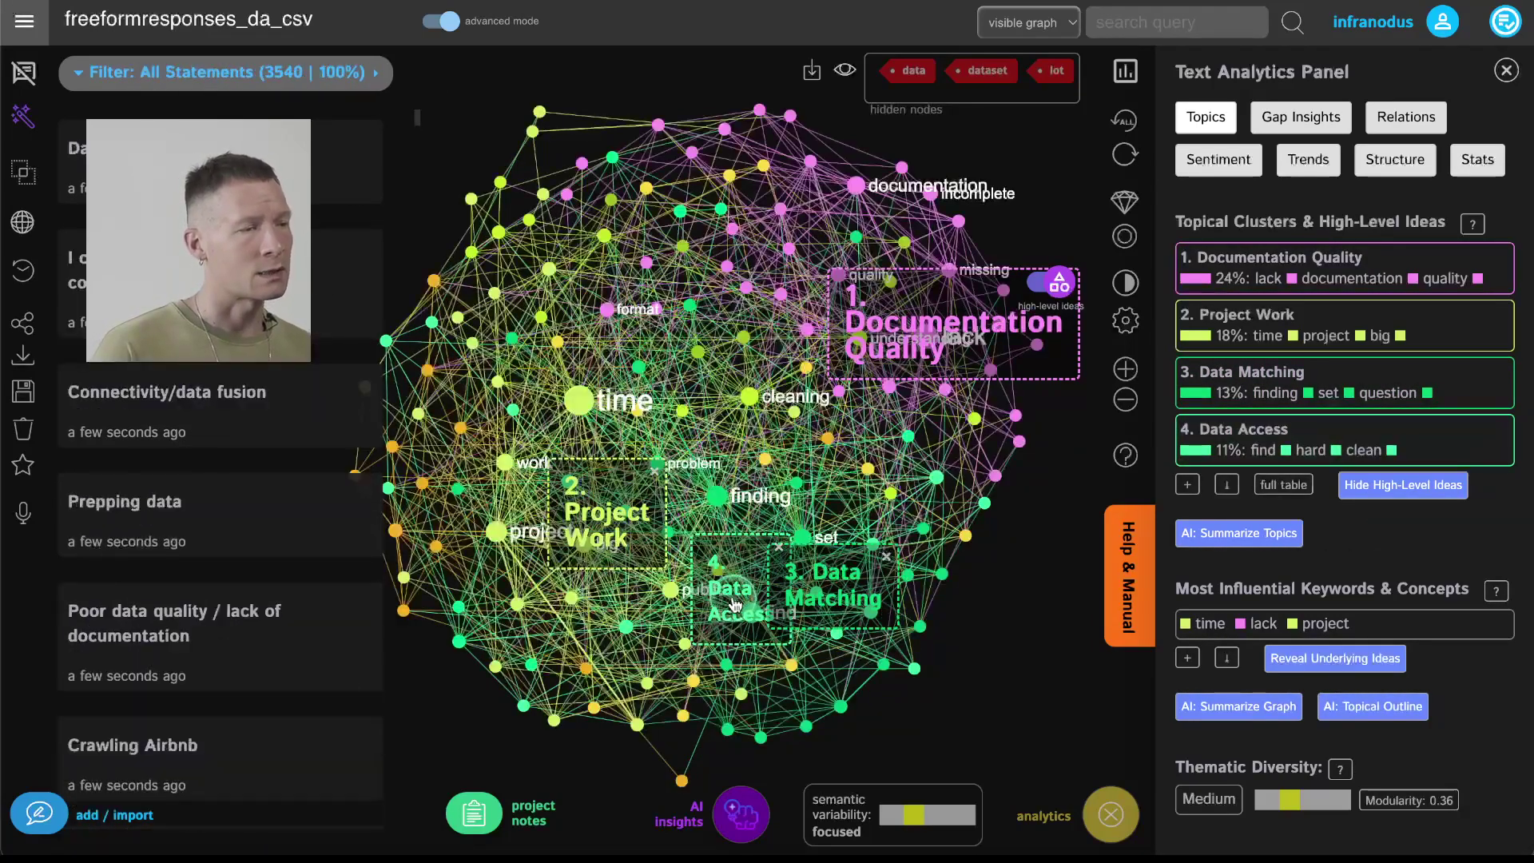
- Reopen the project notes and add "Documentation quality." to the note about the quality of data and documentation
{"action": "left_click", "coordinate": [534, 795]}
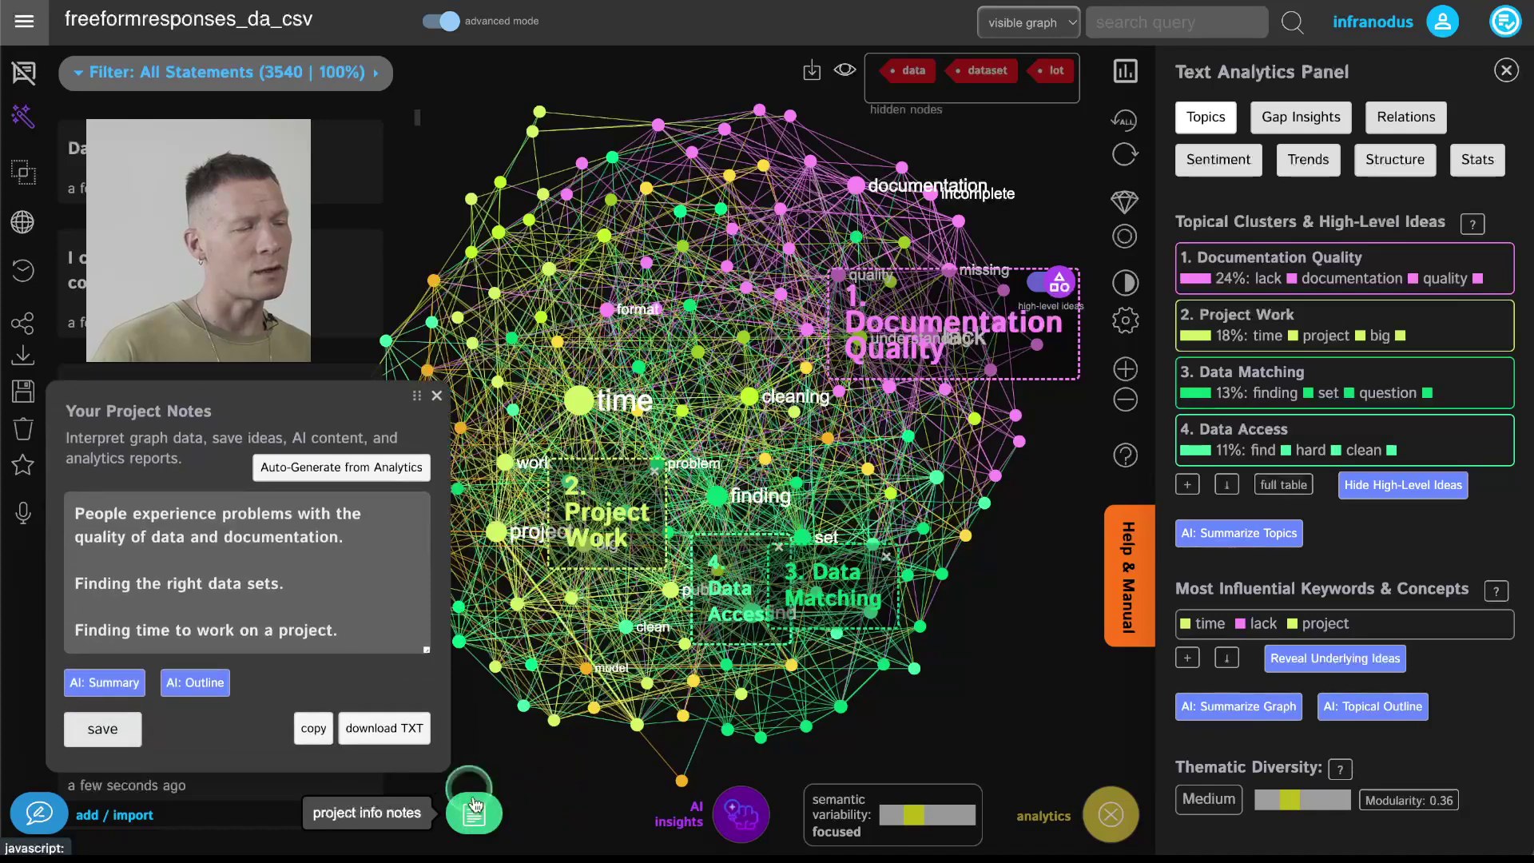
{"action": "left_click", "coordinate": [368, 624]}
{"action": "key", "text": "Return"}
{"action": "key", "text": "Return"}
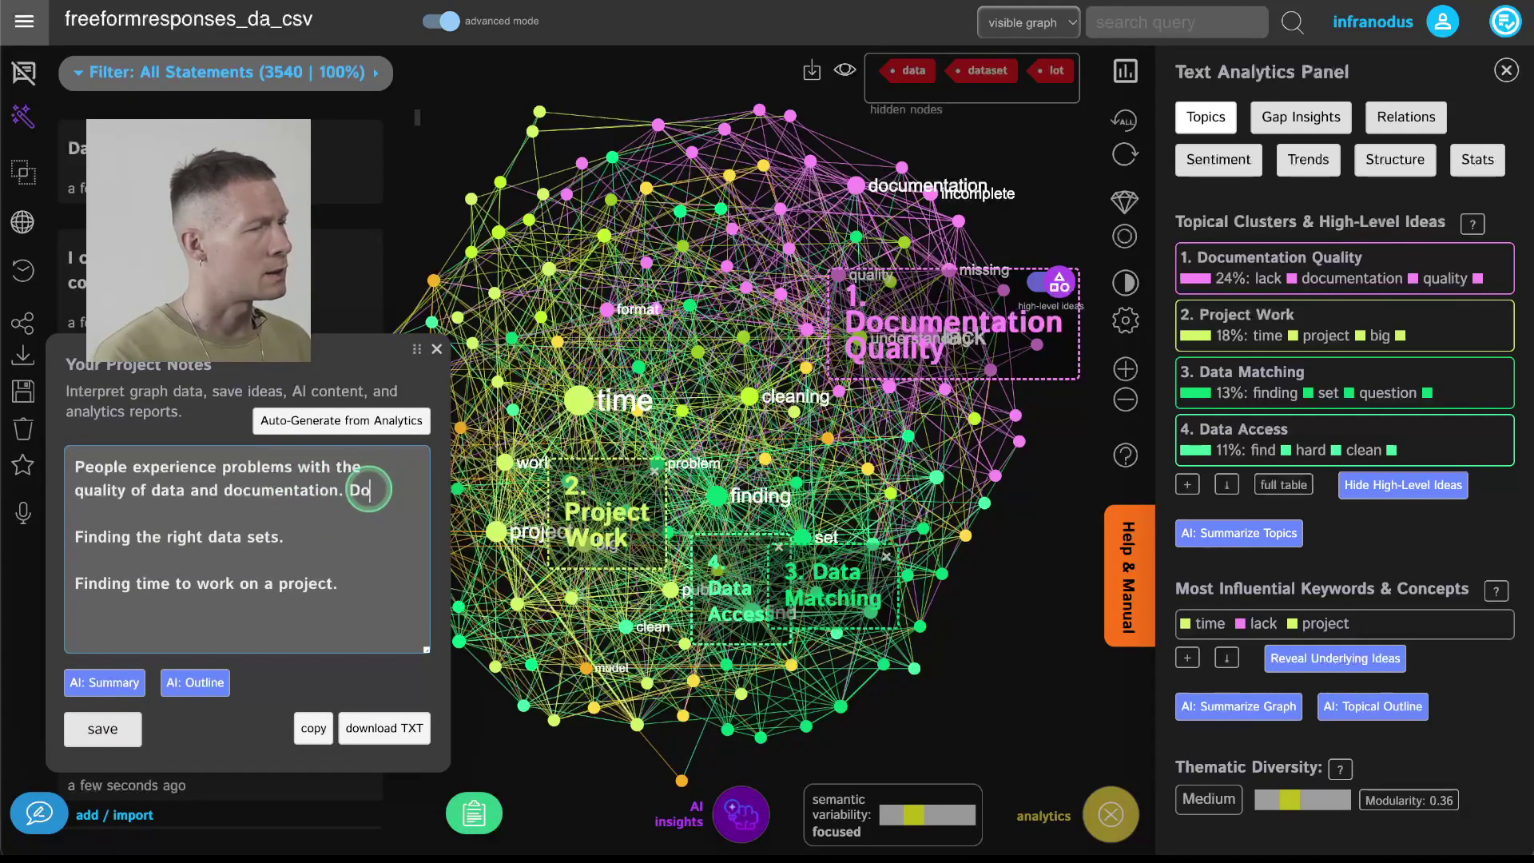
{"action": "type", "text": "cuemn"}
{"action": "key", "text": "BackSpace"}
{"action": "key", "text": "BackSpace"}
{"action": "key", "text": "BackSpace"}
{"action": "key", "text": "BackSpace"}
{"action": "key", "text": "BackSpace"}
{"action": "key", "text": "BackSpace"}
{"action": "key", "text": "BackSpace"}
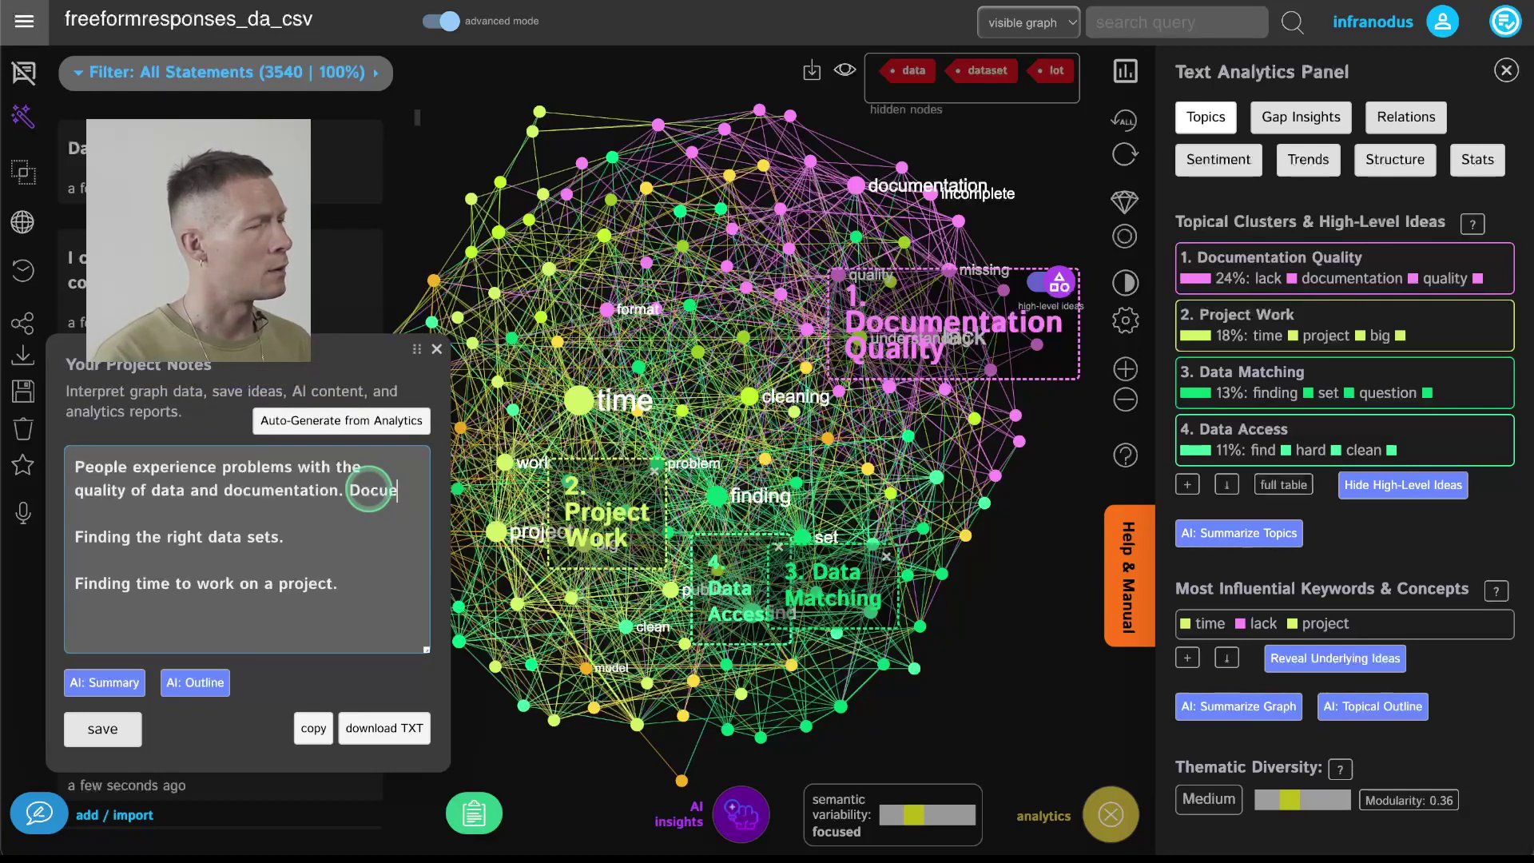
{"action": "key", "text": "BackSpace"}
{"action": "key", "text": "BackSpace"}
{"action": "key", "text": "BackSpace"}
{"action": "type", "text": "me"}
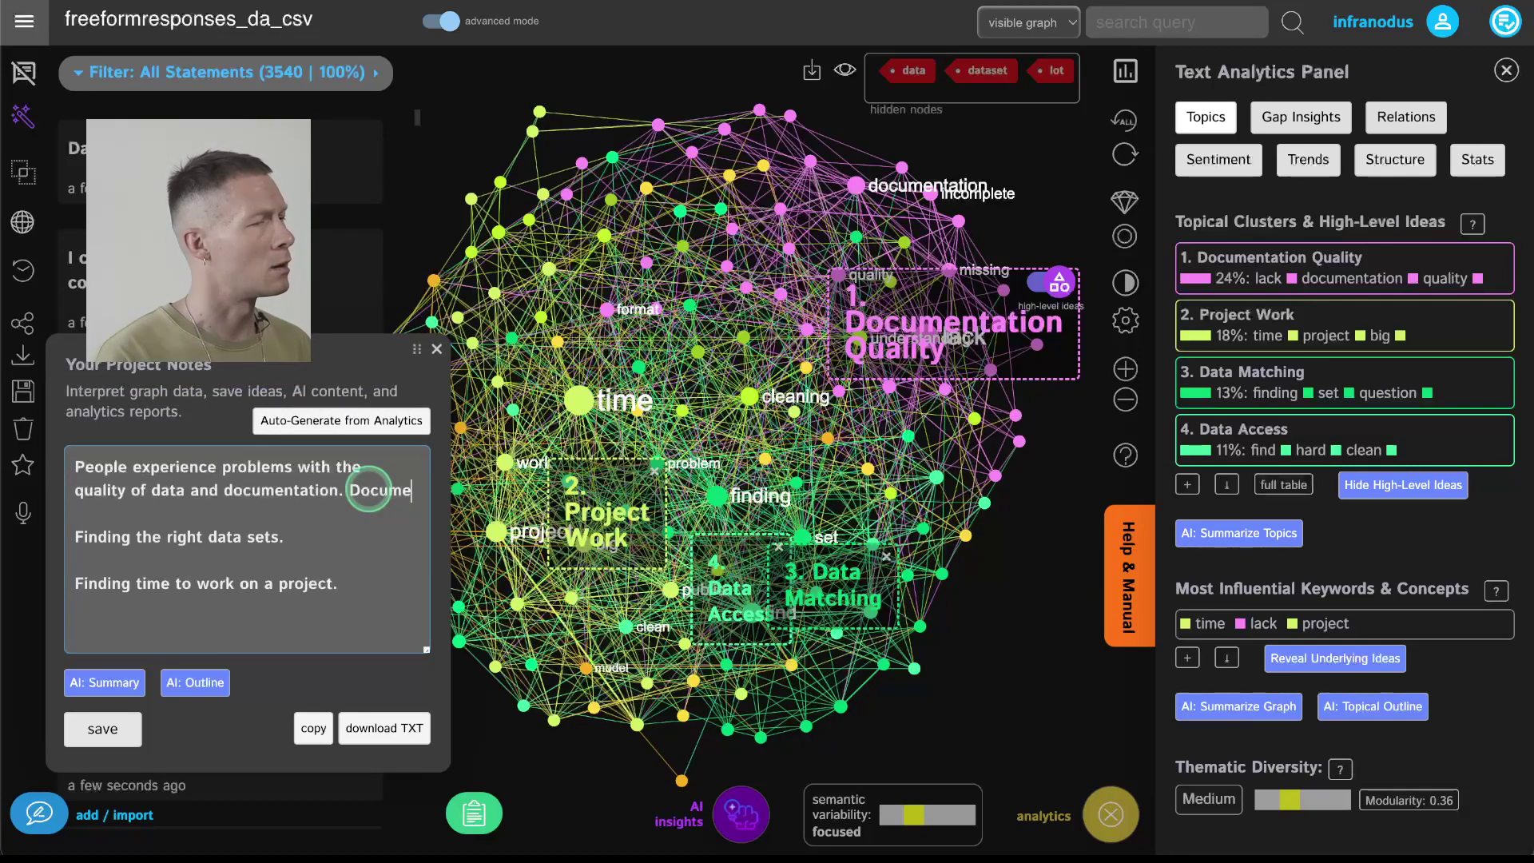
{"action": "type", "text": "ntation quality."}
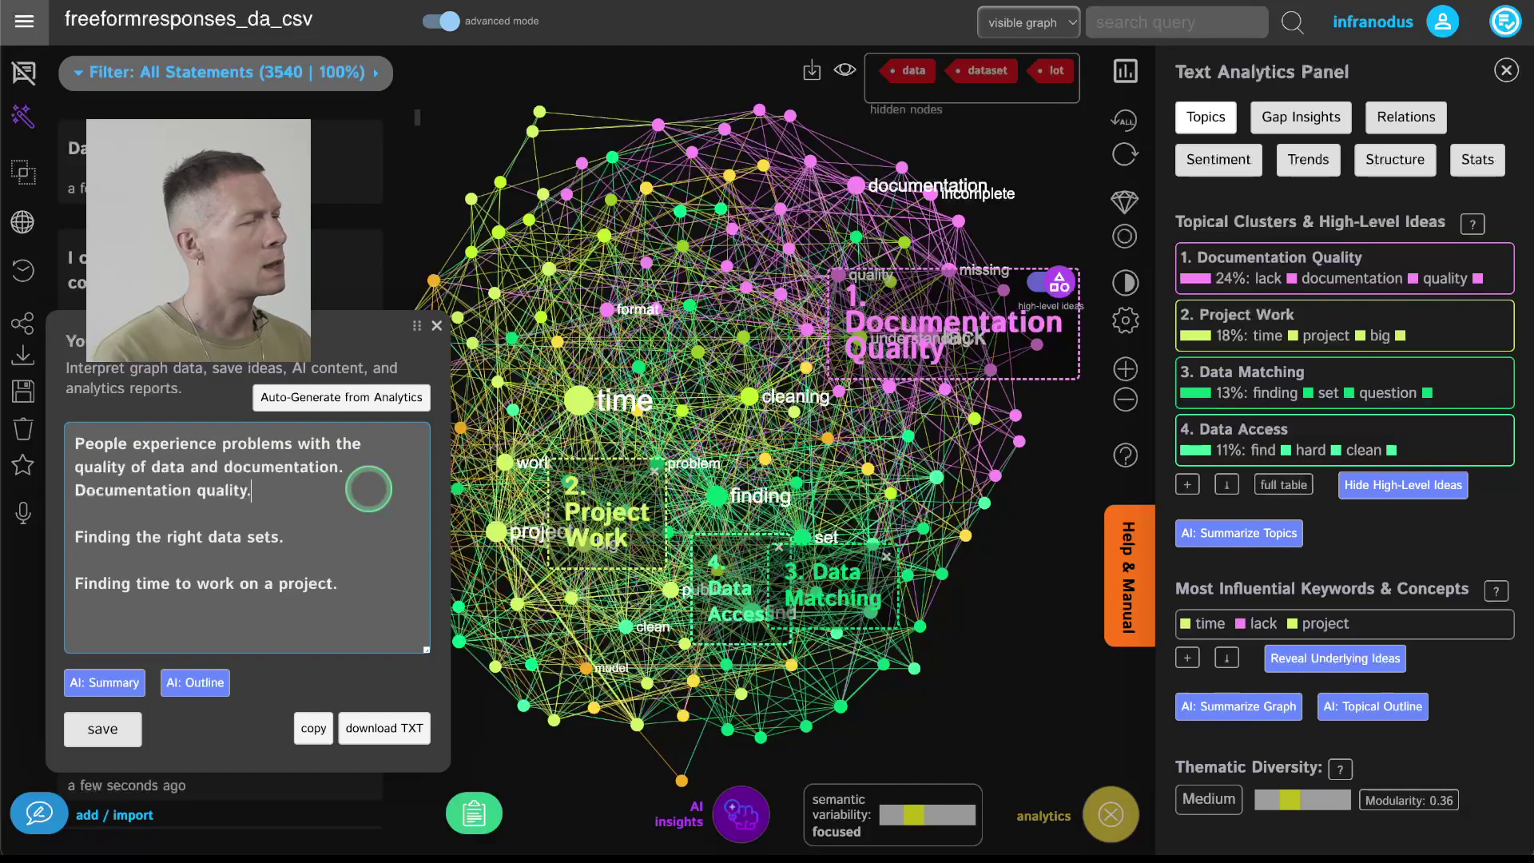
- Add "Project work." to the time note and "Data matching and data access." to the data sets note, and save and close the notes
{"action": "left_click", "coordinate": [316, 536]}
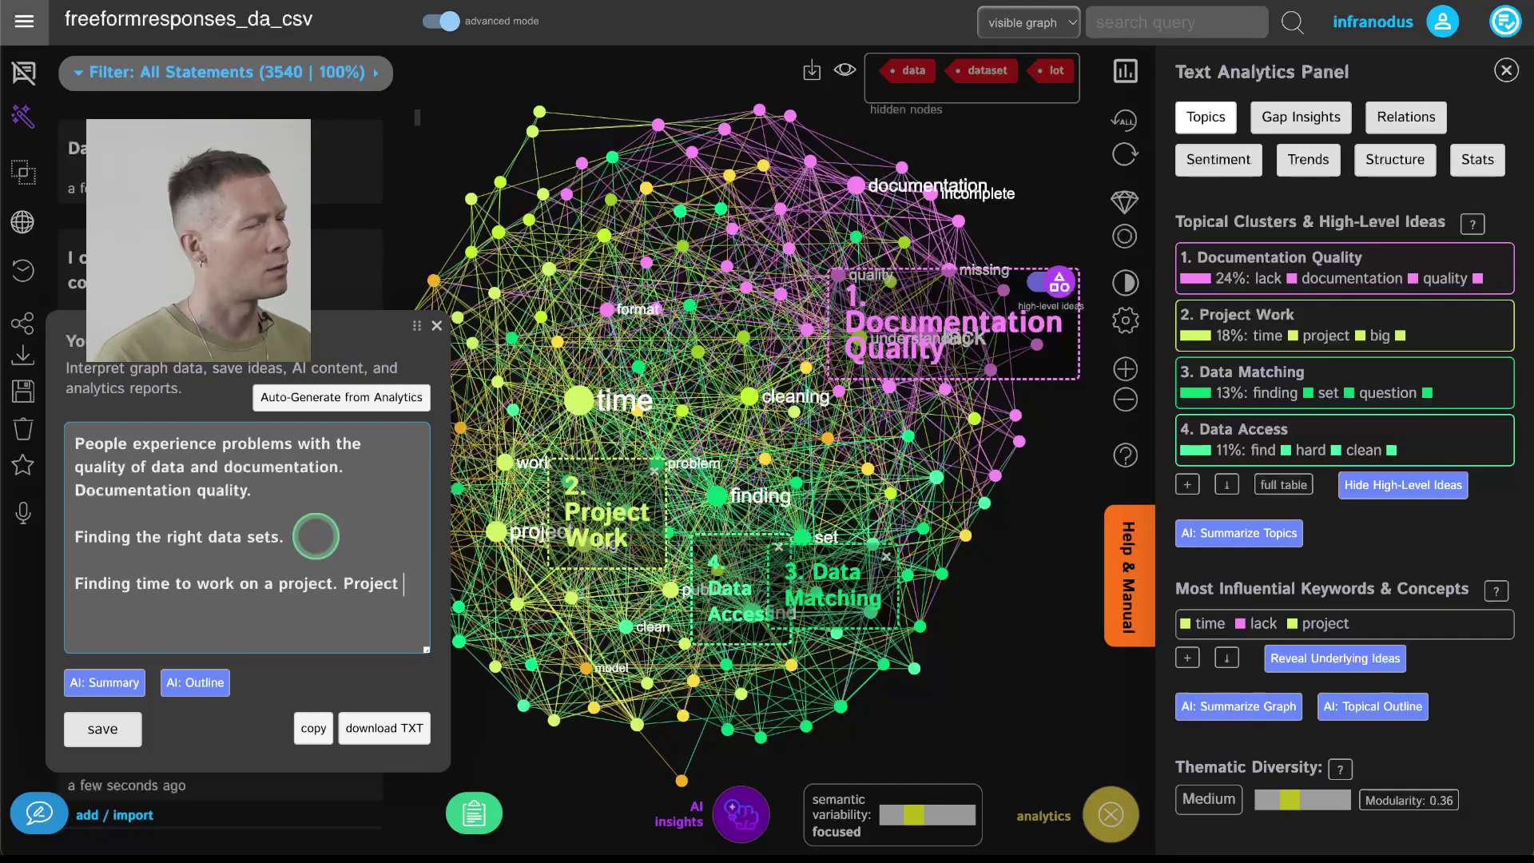
{"action": "type", "text": "work."}
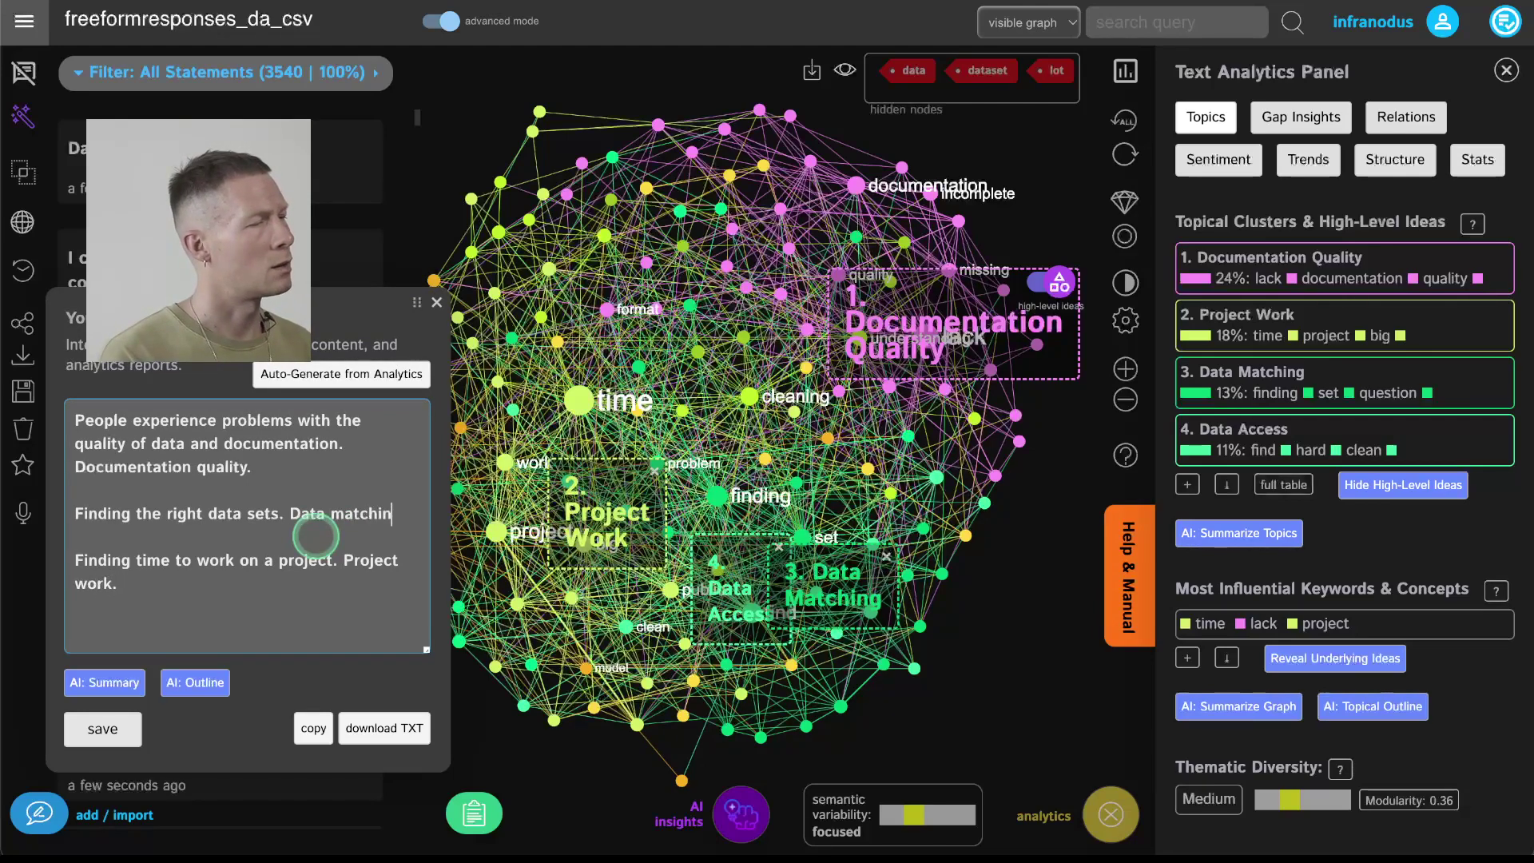
{"action": "type", "text": "g and data access."}
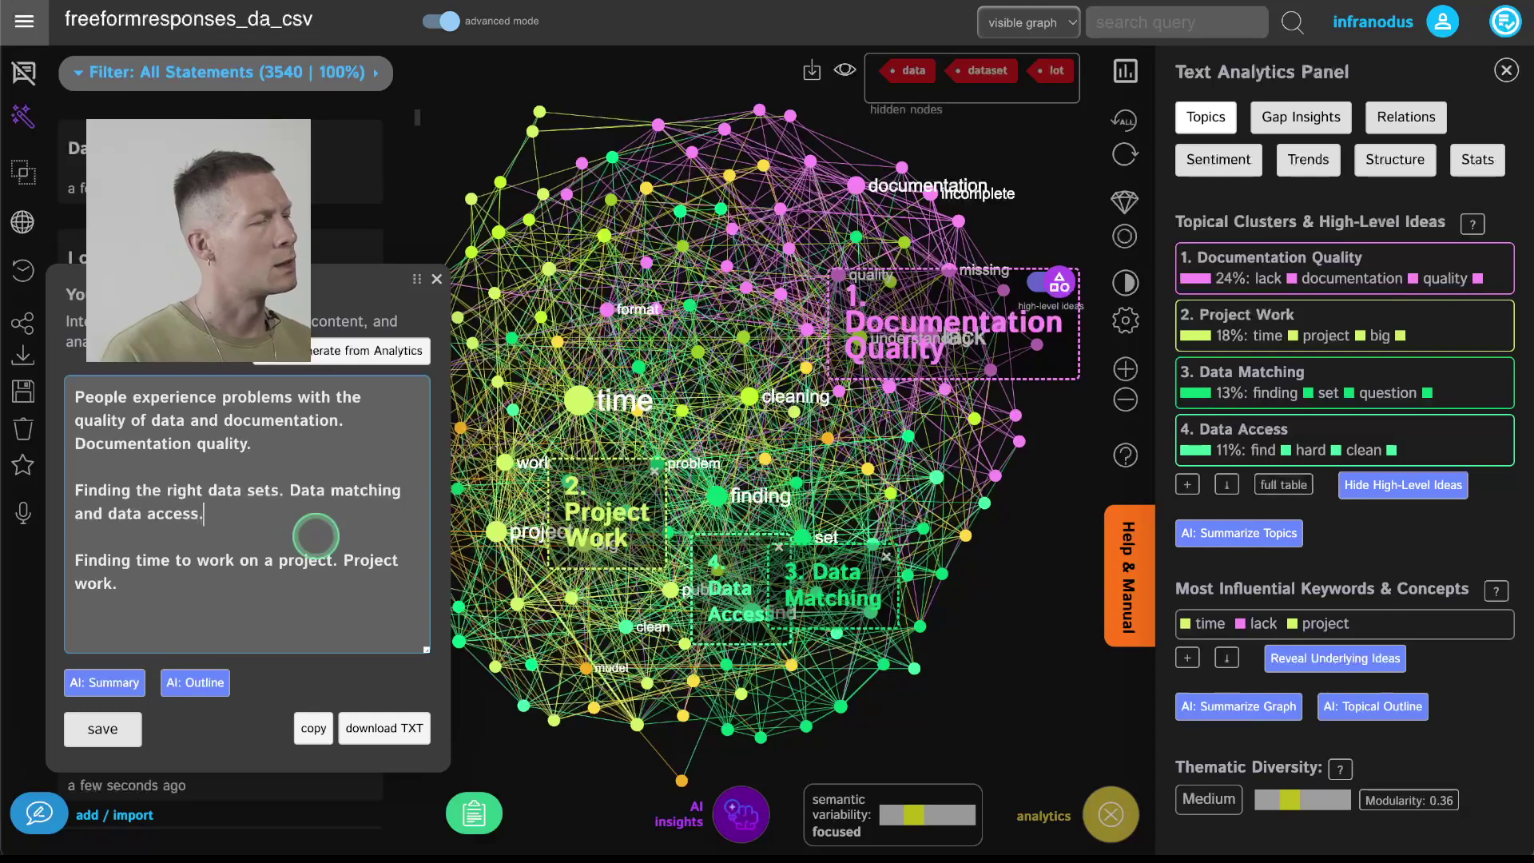
{"action": "left_click", "coordinate": [112, 727]}
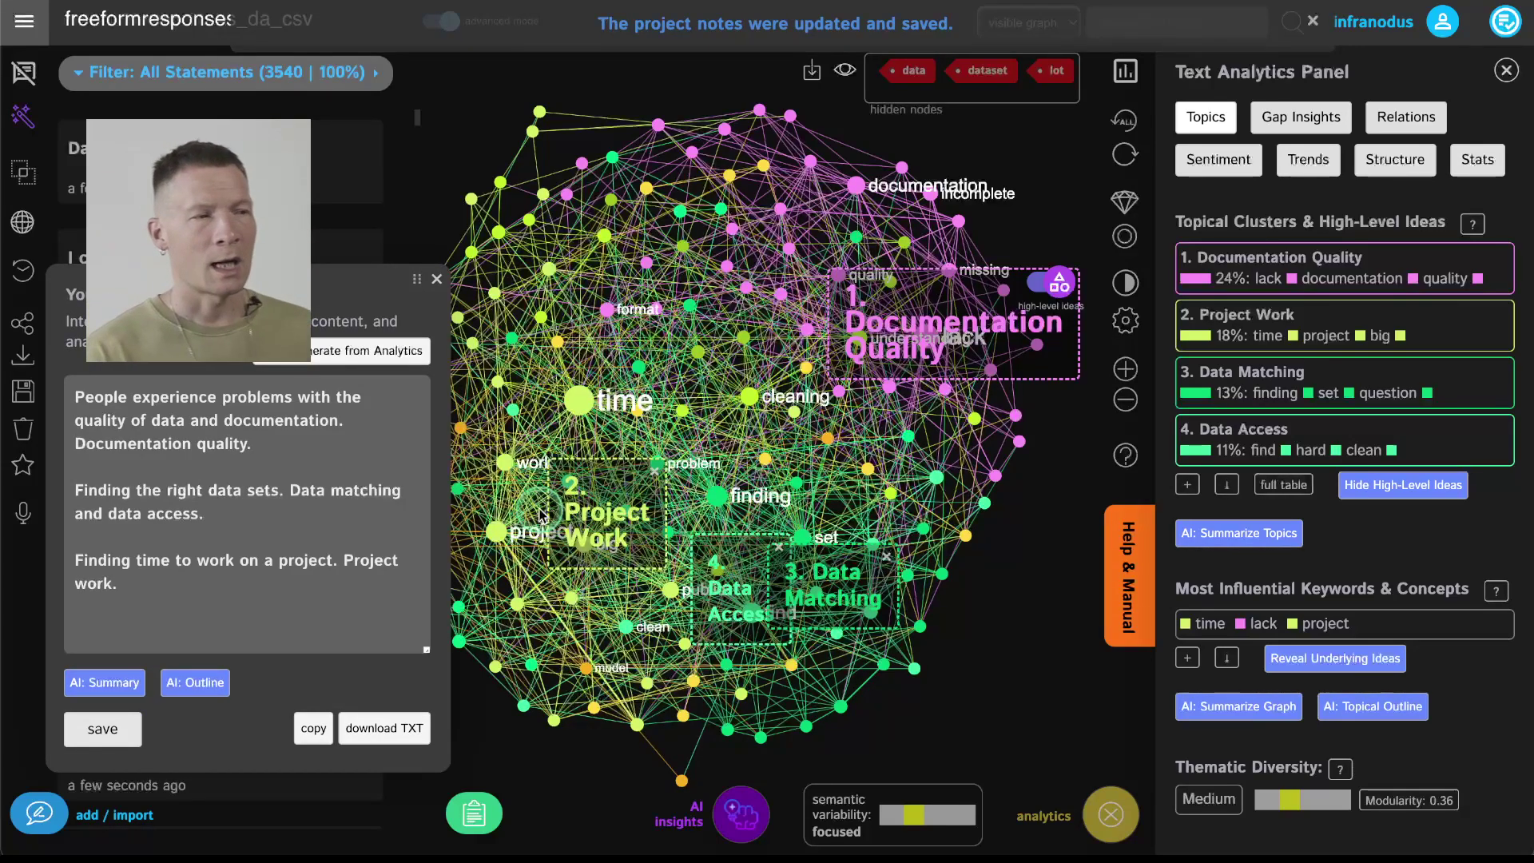
{"action": "left_click", "coordinate": [436, 279]}
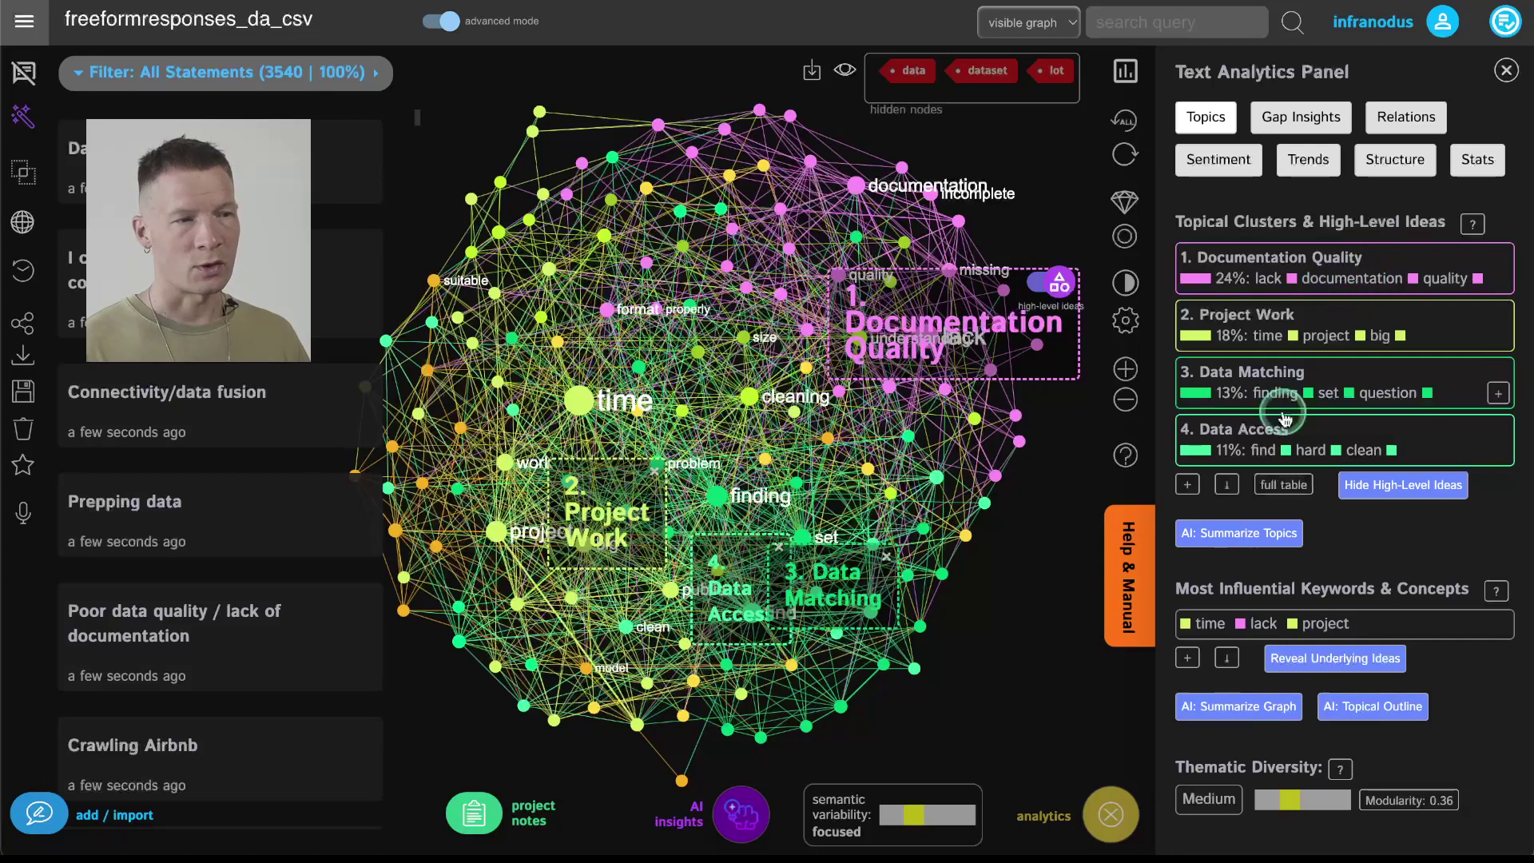
- Filter the responses by the Documentation Quality topic and read through the matching statements
{"action": "left_click", "coordinate": [1393, 264]}
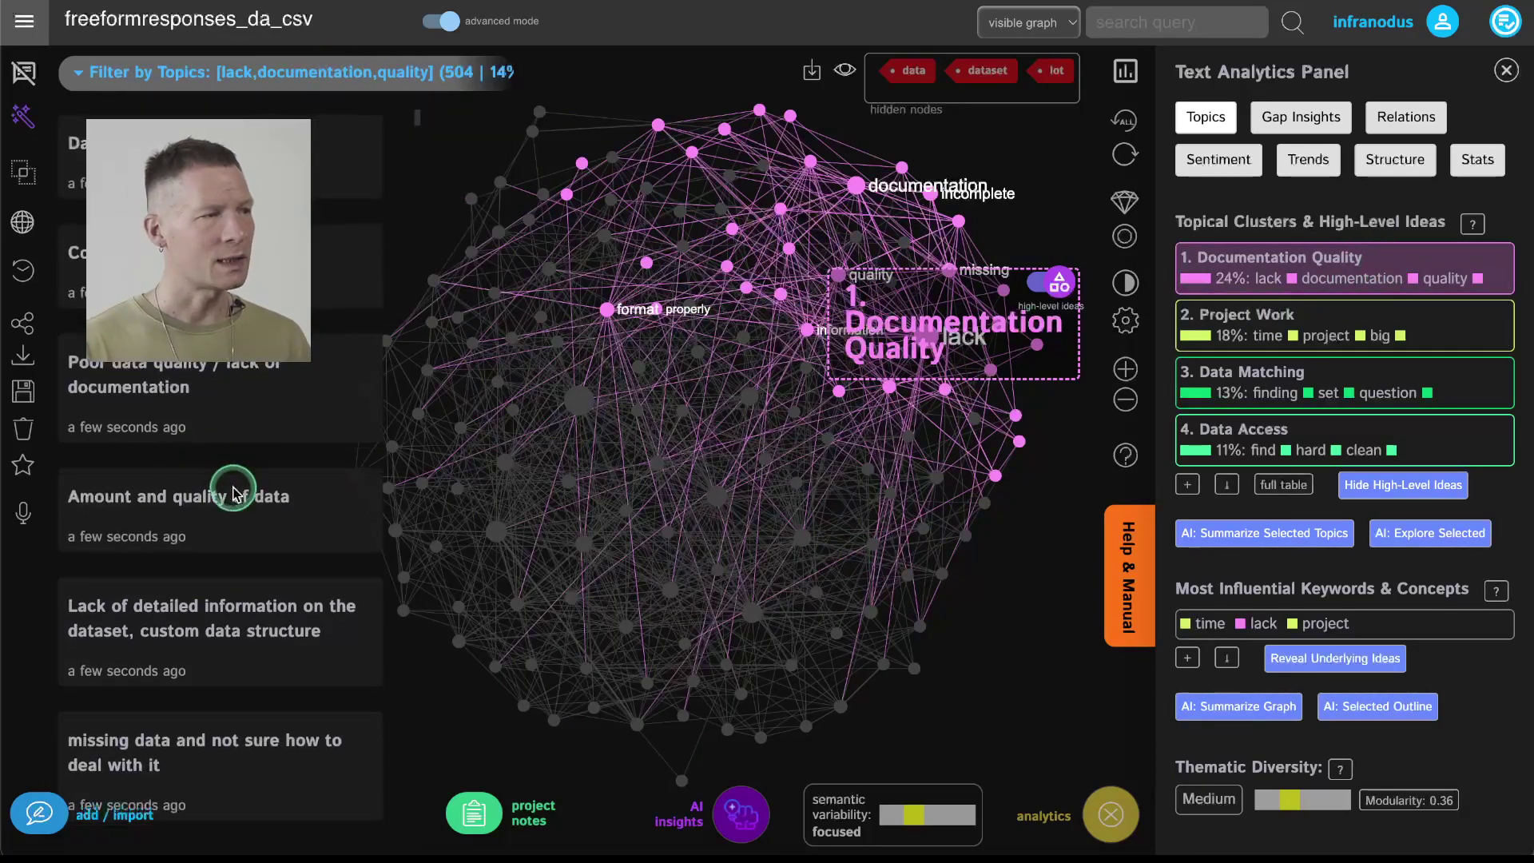
{"action": "scroll", "coordinate": [232, 487], "scroll_direction": "down", "scroll_amount": 15}
{"action": "scroll", "coordinate": [233, 491], "scroll_direction": "down", "scroll_amount": 10}
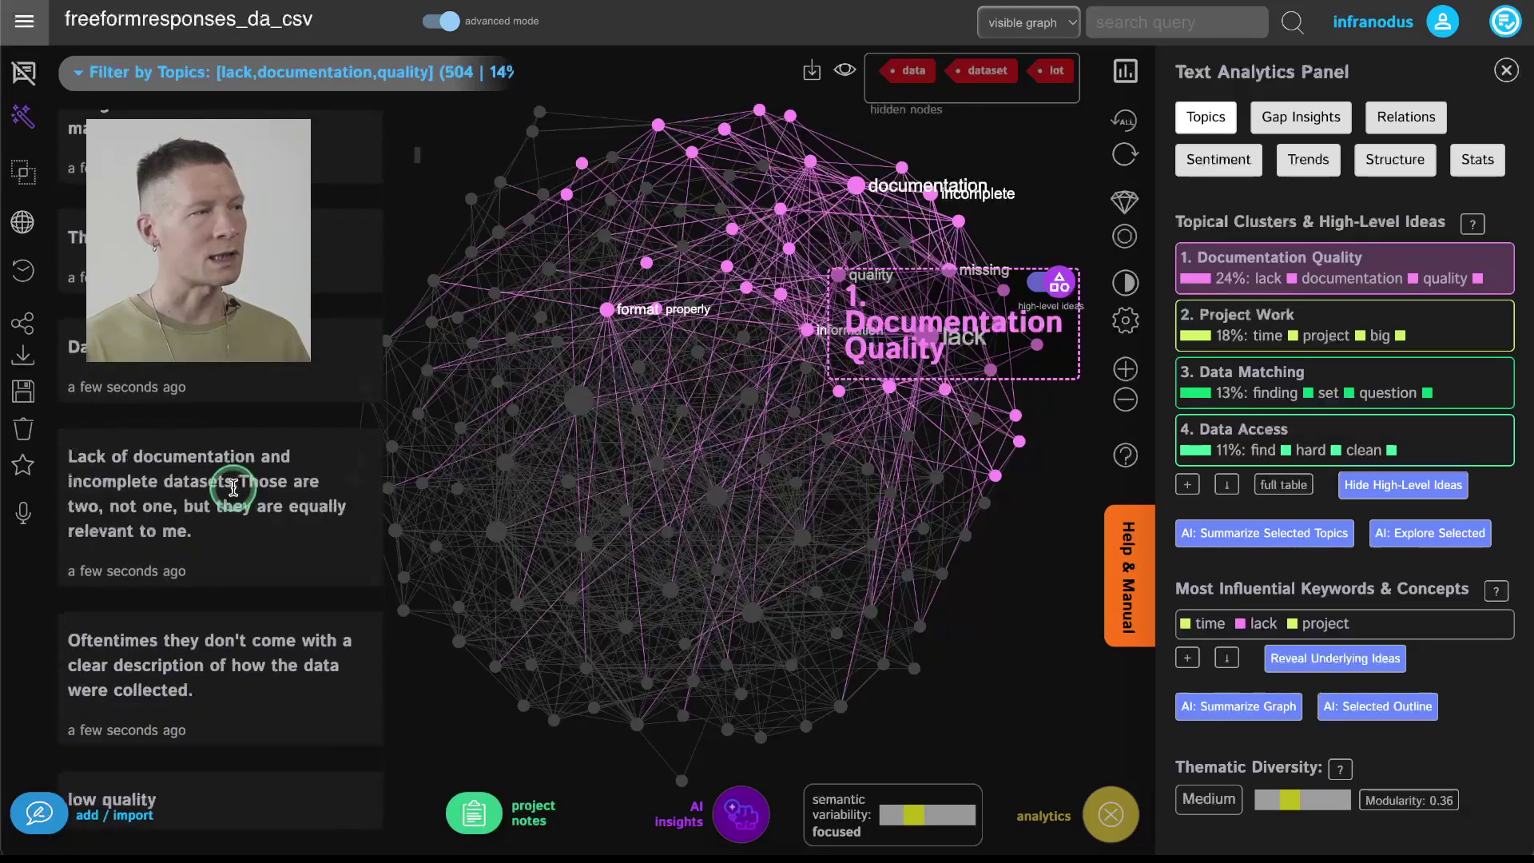
{"action": "scroll", "coordinate": [233, 491], "scroll_direction": "down", "scroll_amount": 10}
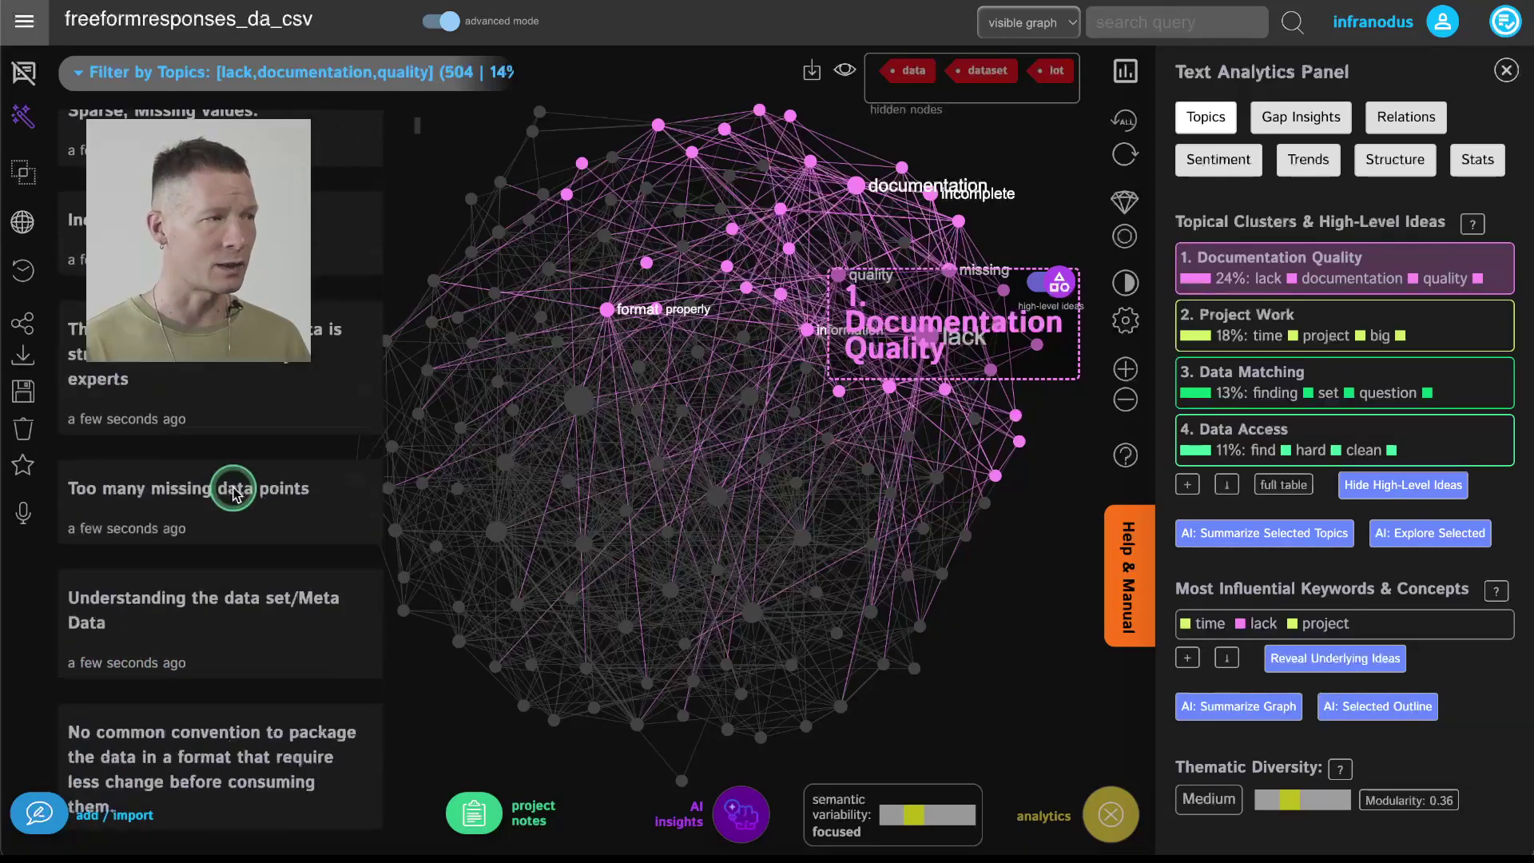
{"action": "scroll", "coordinate": [234, 491], "scroll_direction": "down", "scroll_amount": 10}
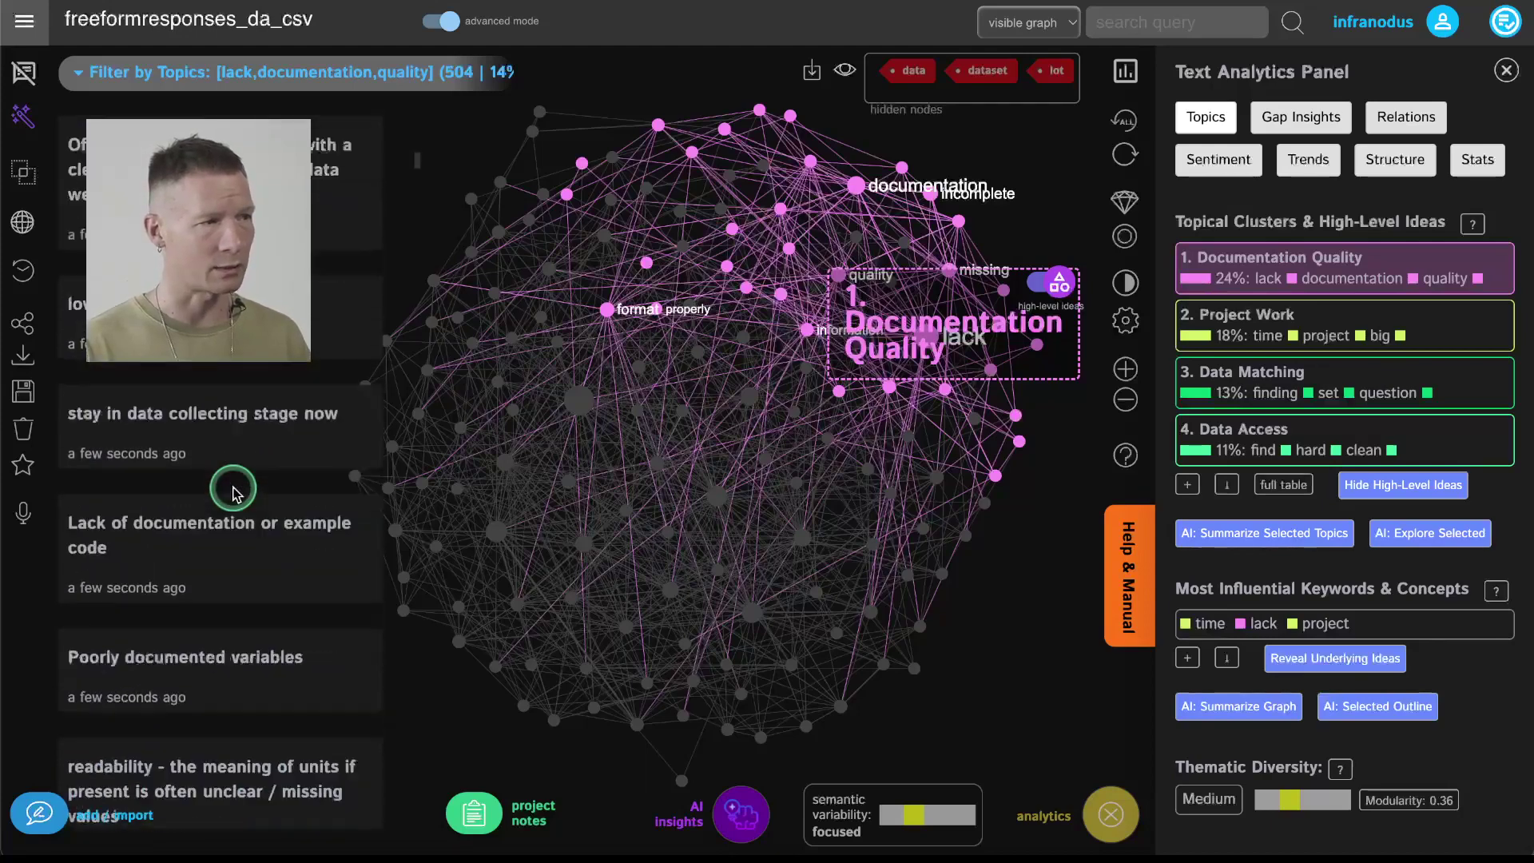
{"action": "scroll", "coordinate": [233, 490], "scroll_direction": "down", "scroll_amount": 10}
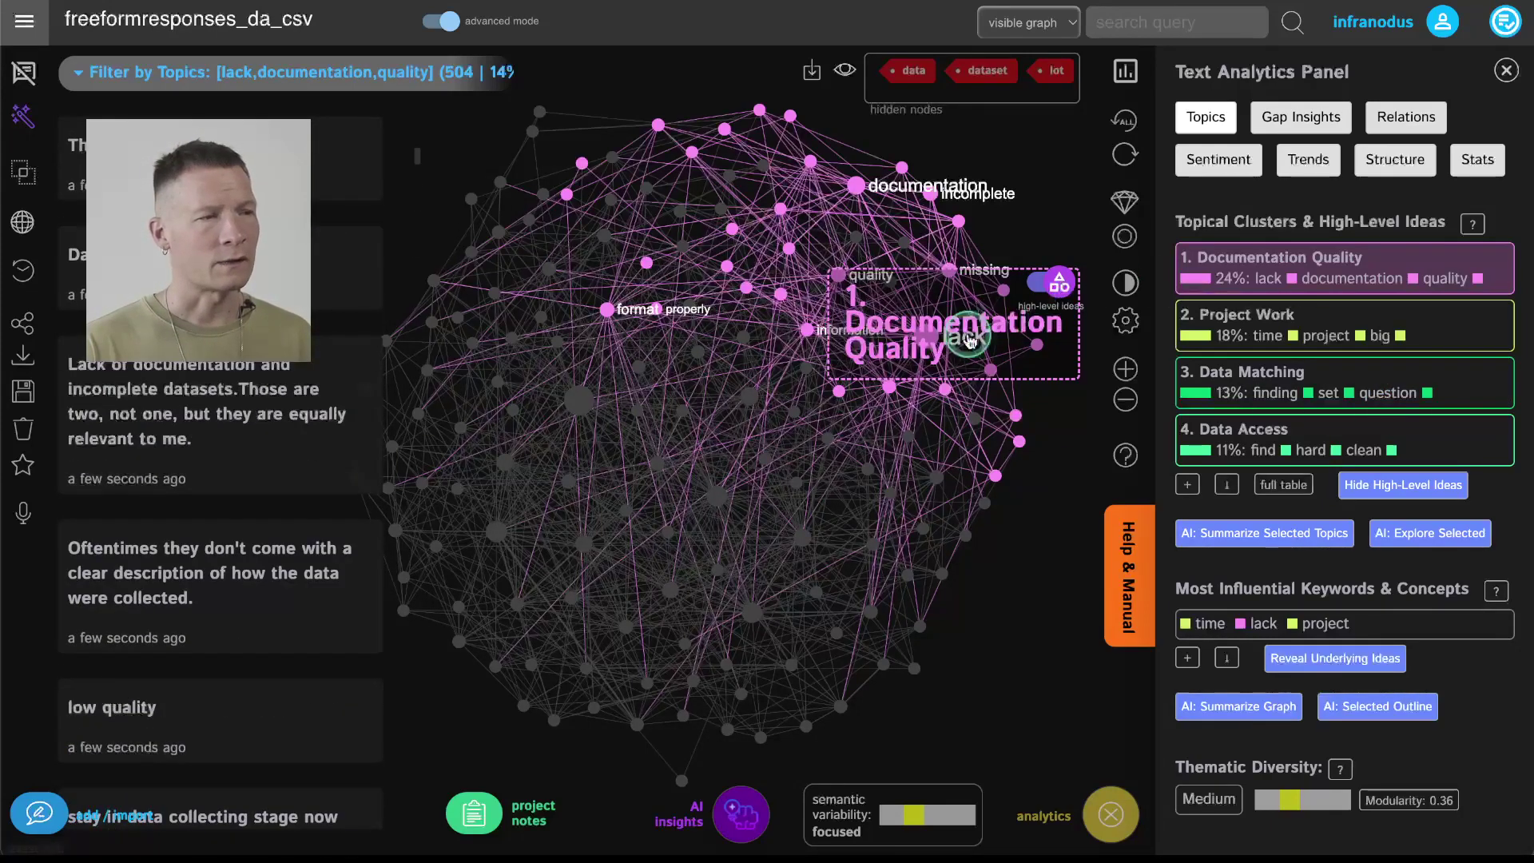
- Select the documentation, dictionary, missing and quality nodes within the Documentation Quality cluster to narrow the responses
{"action": "scroll", "coordinate": [765, 239], "scroll_direction": "up", "scroll_amount": 5}
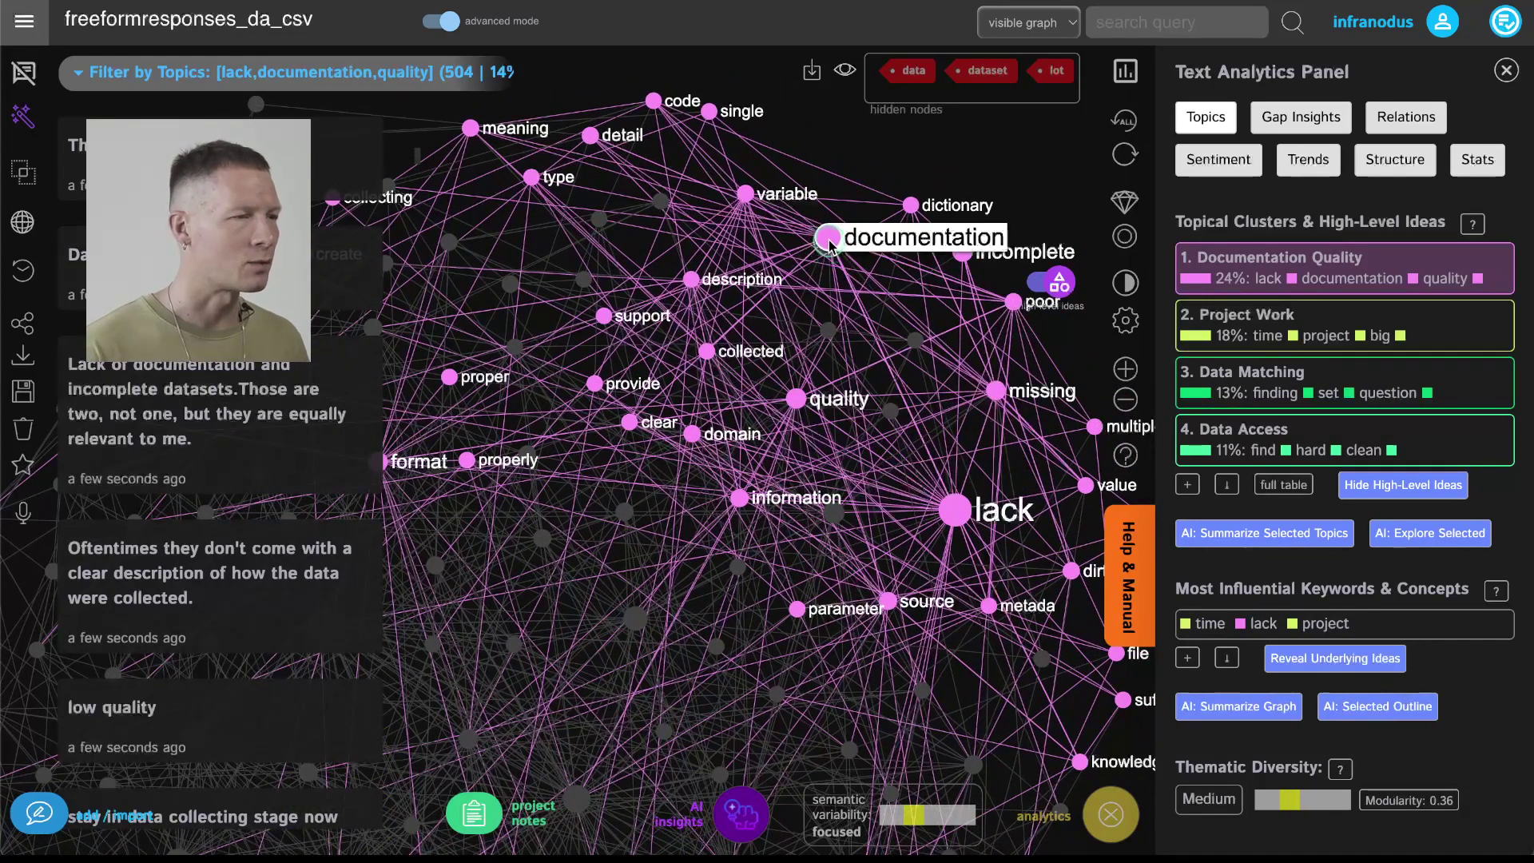
{"action": "left_click", "coordinate": [828, 242]}
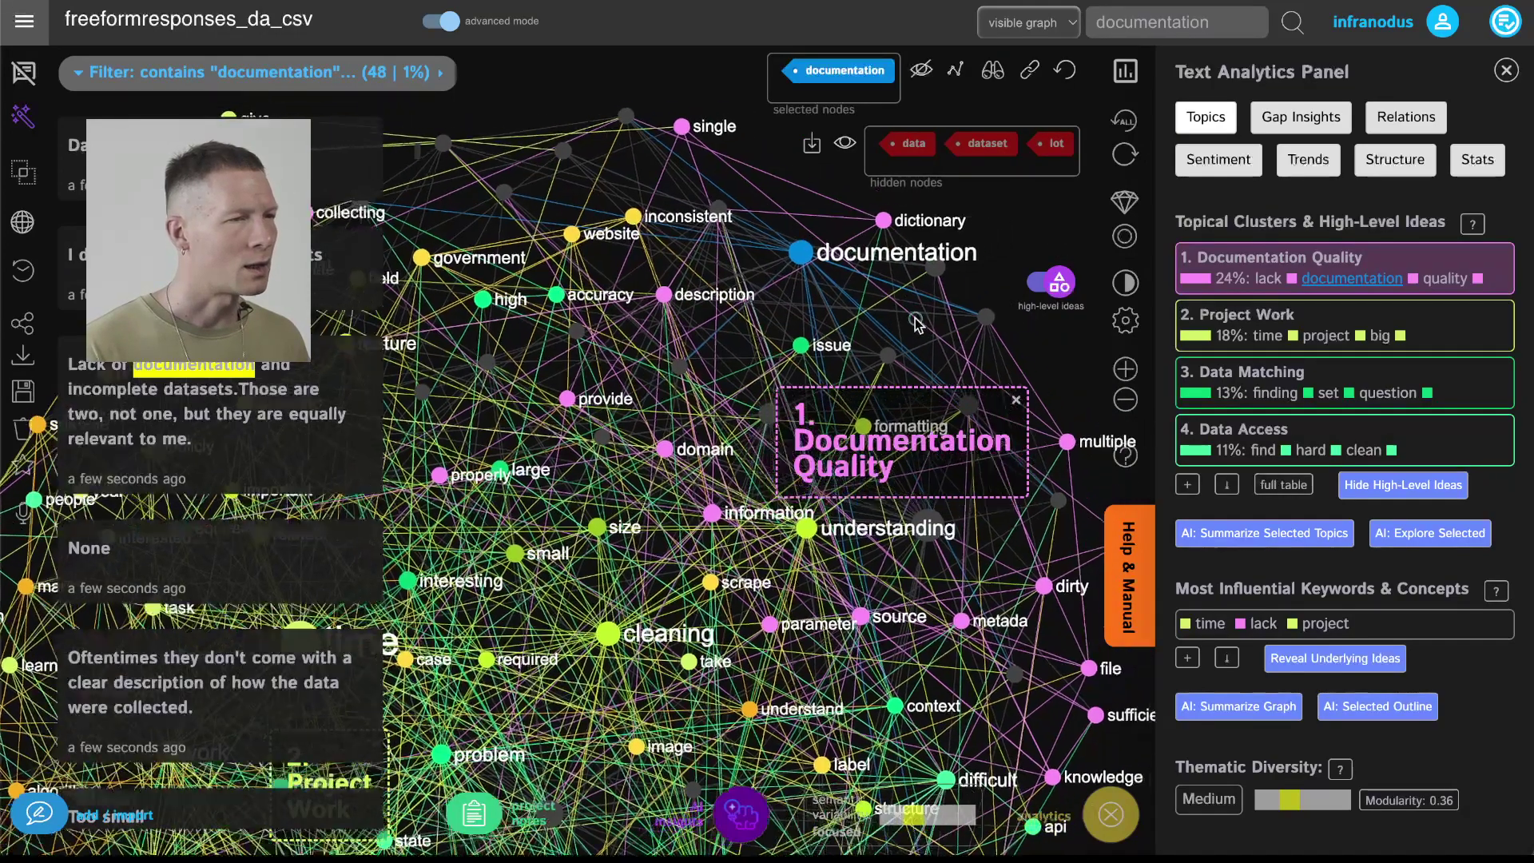
{"action": "left_click", "coordinate": [869, 260]}
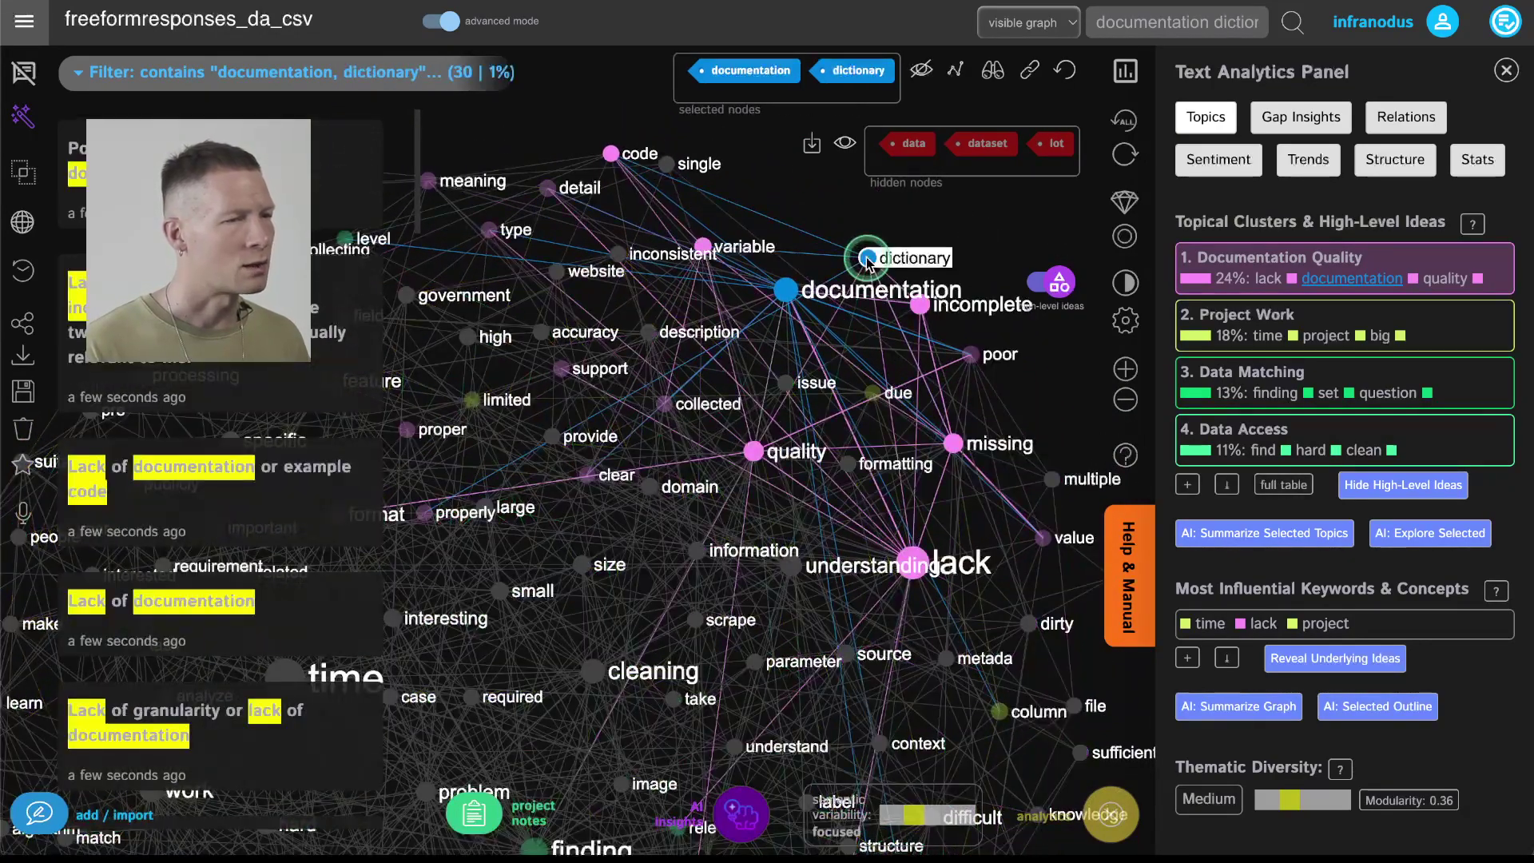
{"action": "left_click", "coordinate": [955, 442]}
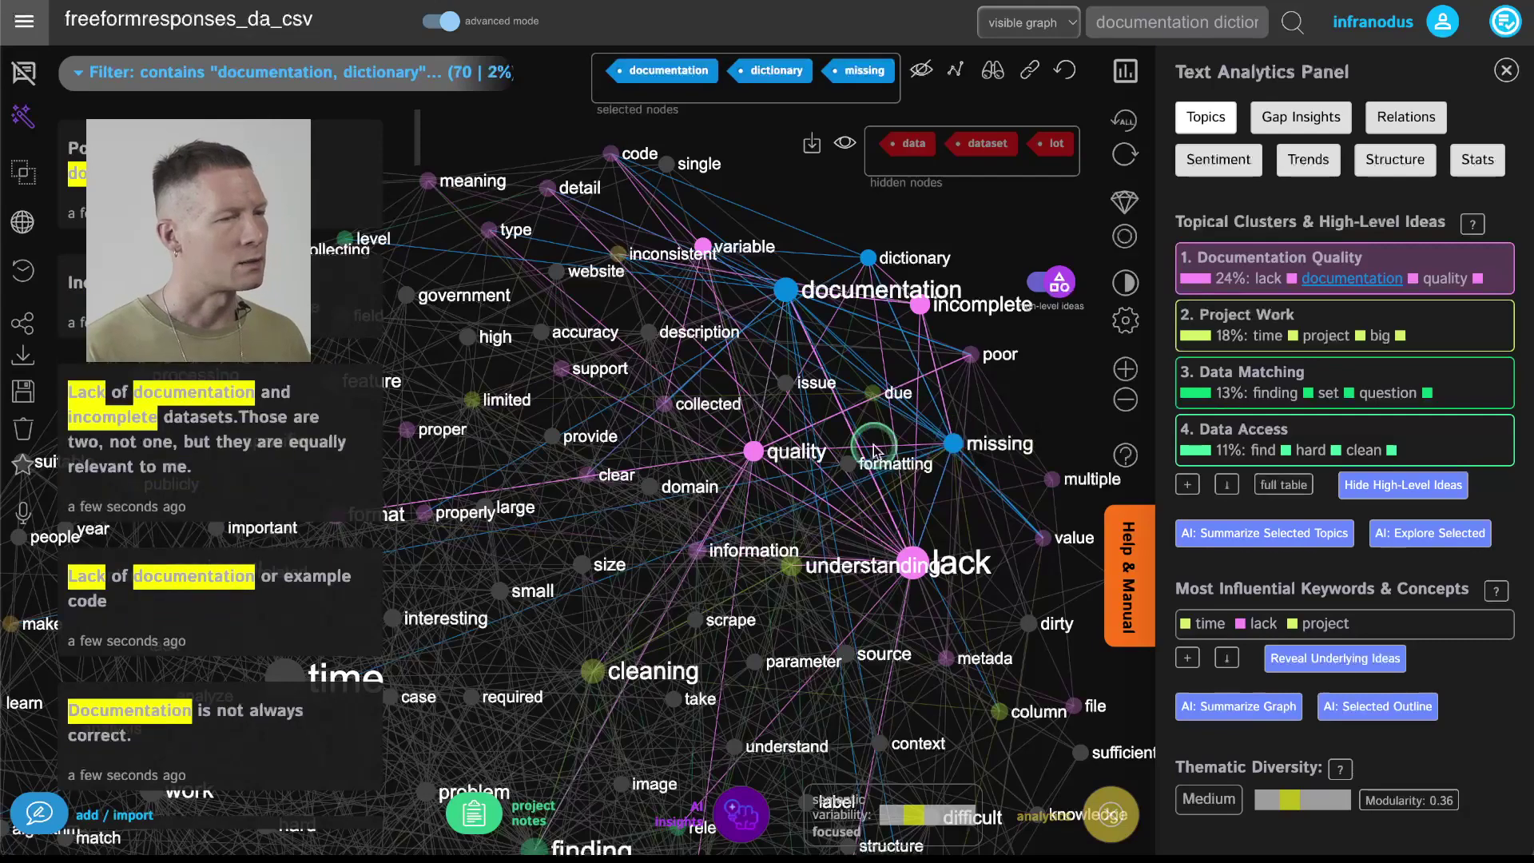
{"action": "left_click", "coordinate": [779, 451]}
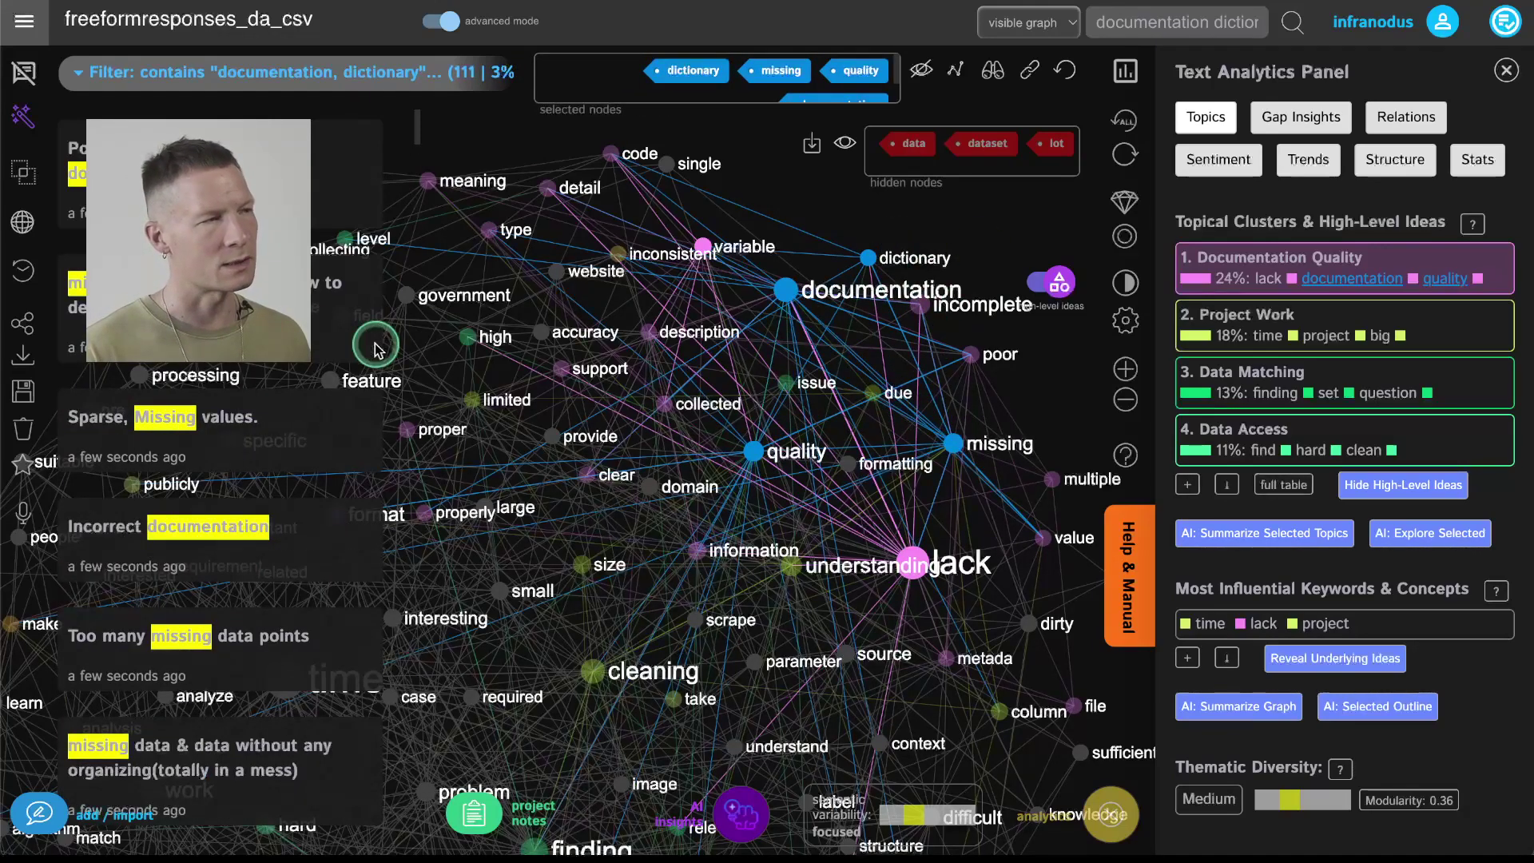
- Read through the filtered responses about documentation, dictionaries, missing data and quality to examine which problems people describe
{"action": "scroll", "coordinate": [243, 455], "scroll_direction": "down", "scroll_amount": 5}
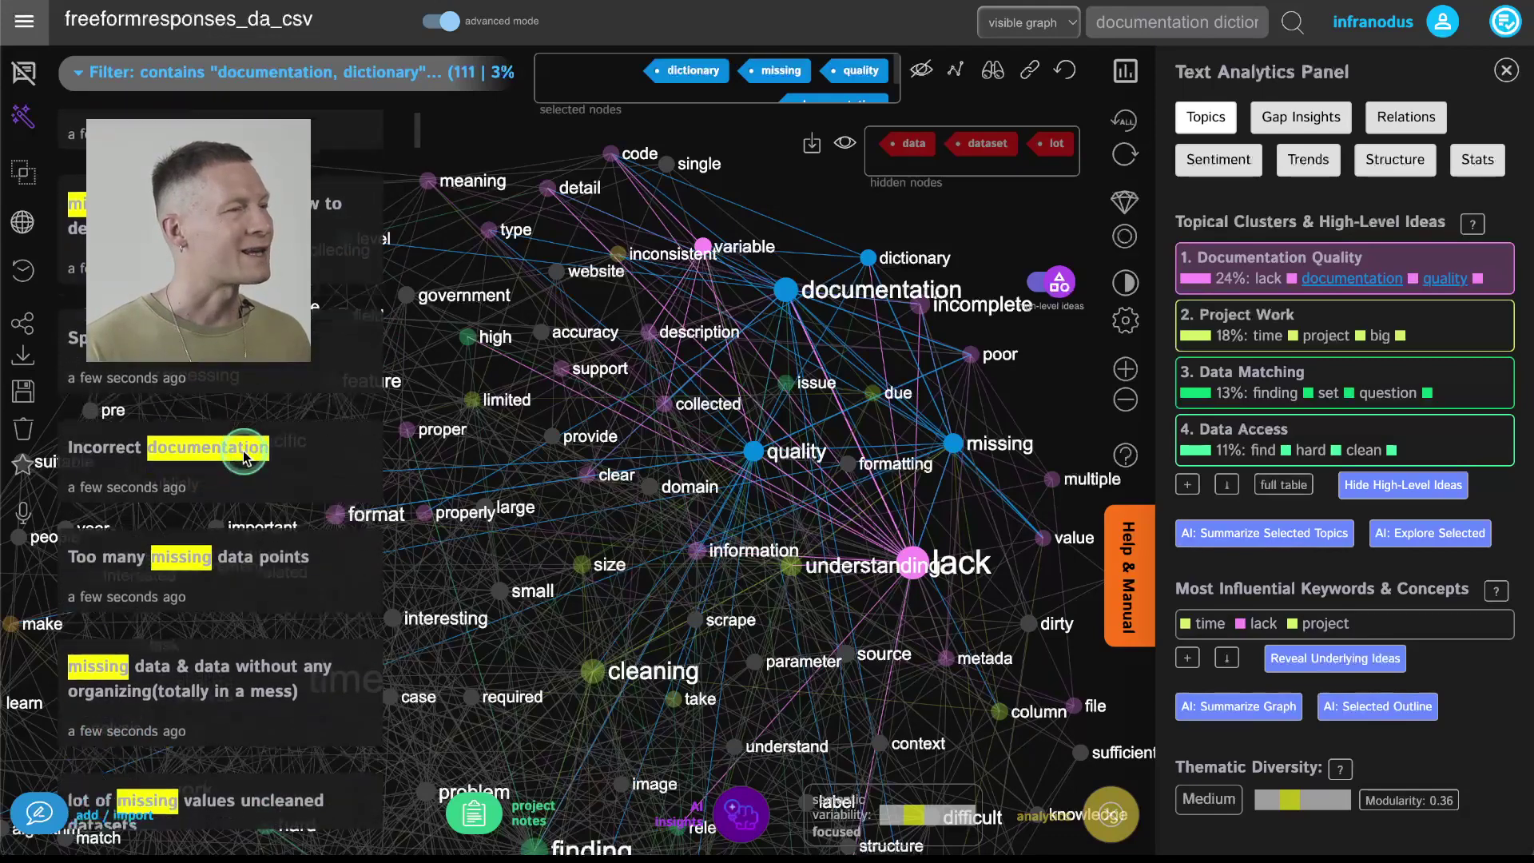
{"action": "mouse_move", "coordinate": [457, 74]}
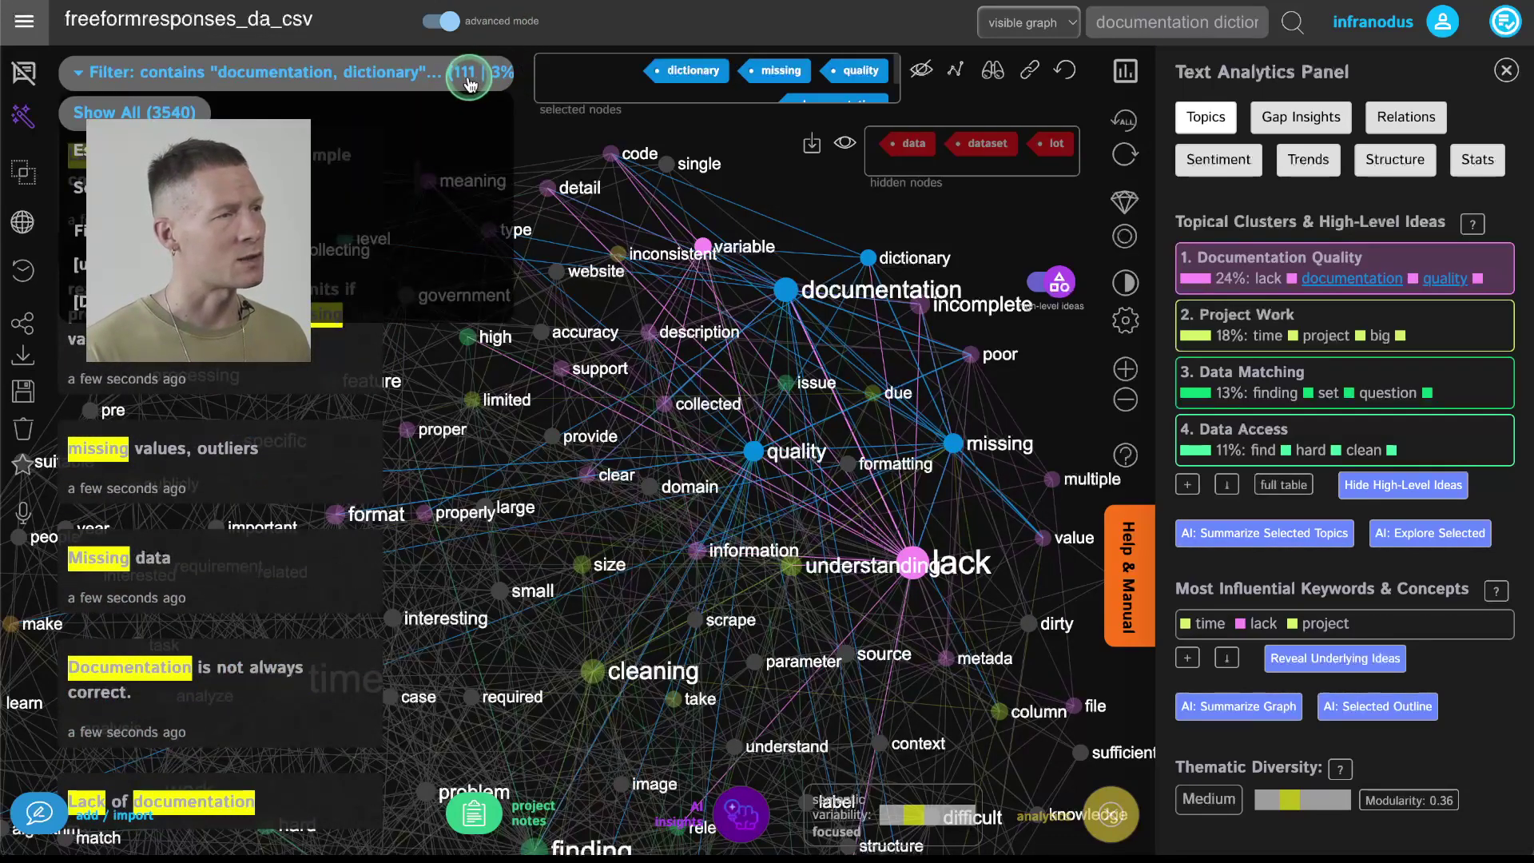
{"action": "scroll", "coordinate": [224, 557], "scroll_direction": "down", "scroll_amount": 10}
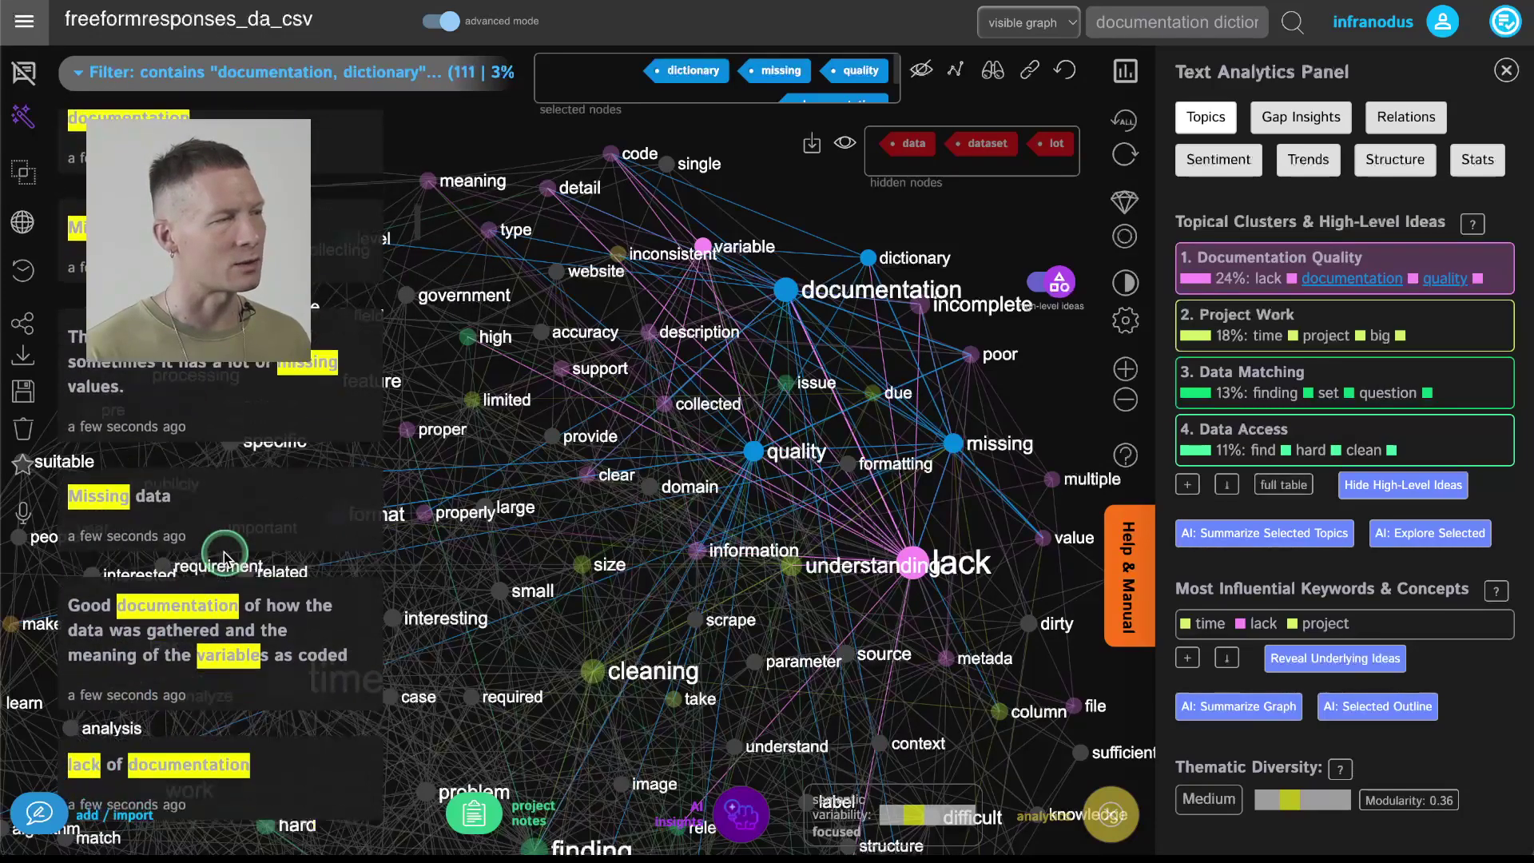
{"action": "scroll", "coordinate": [223, 552], "scroll_direction": "down", "scroll_amount": 10}
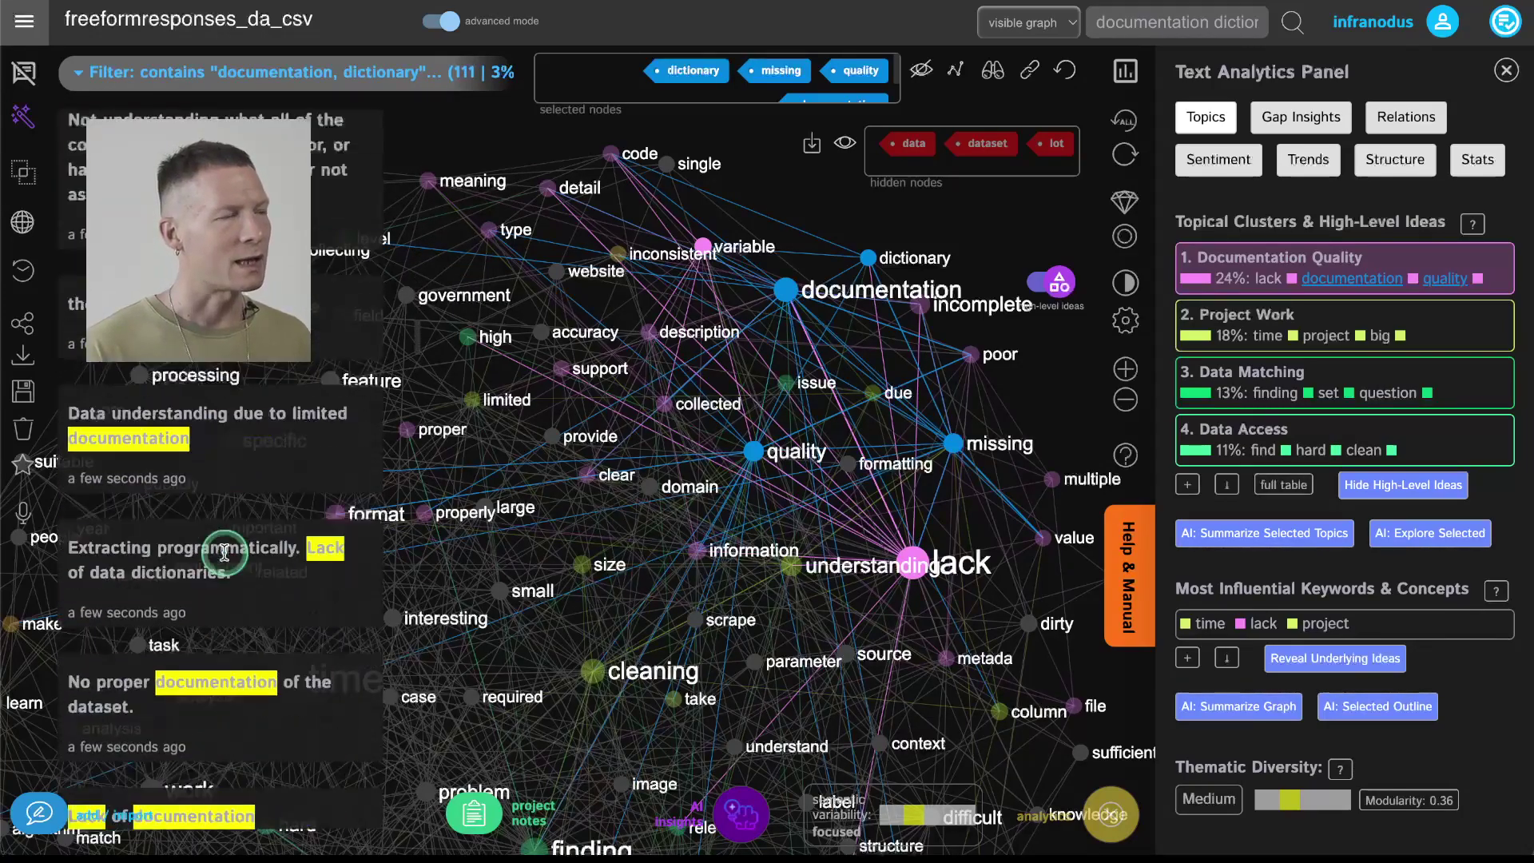
{"action": "scroll", "coordinate": [224, 557], "scroll_direction": "down", "scroll_amount": 2}
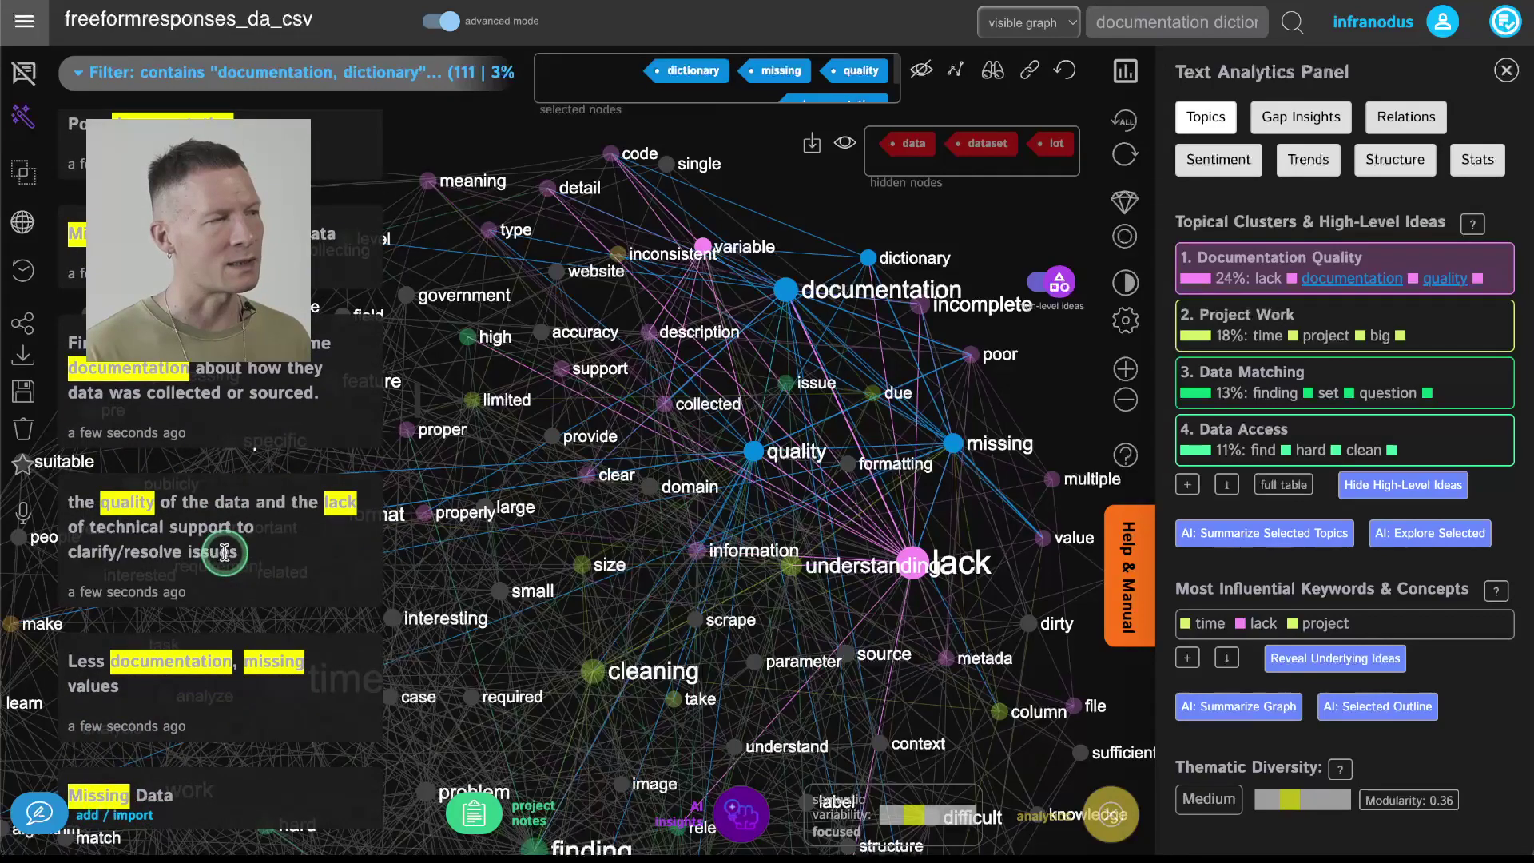
{"action": "scroll", "coordinate": [224, 552], "scroll_direction": "down", "scroll_amount": 10}
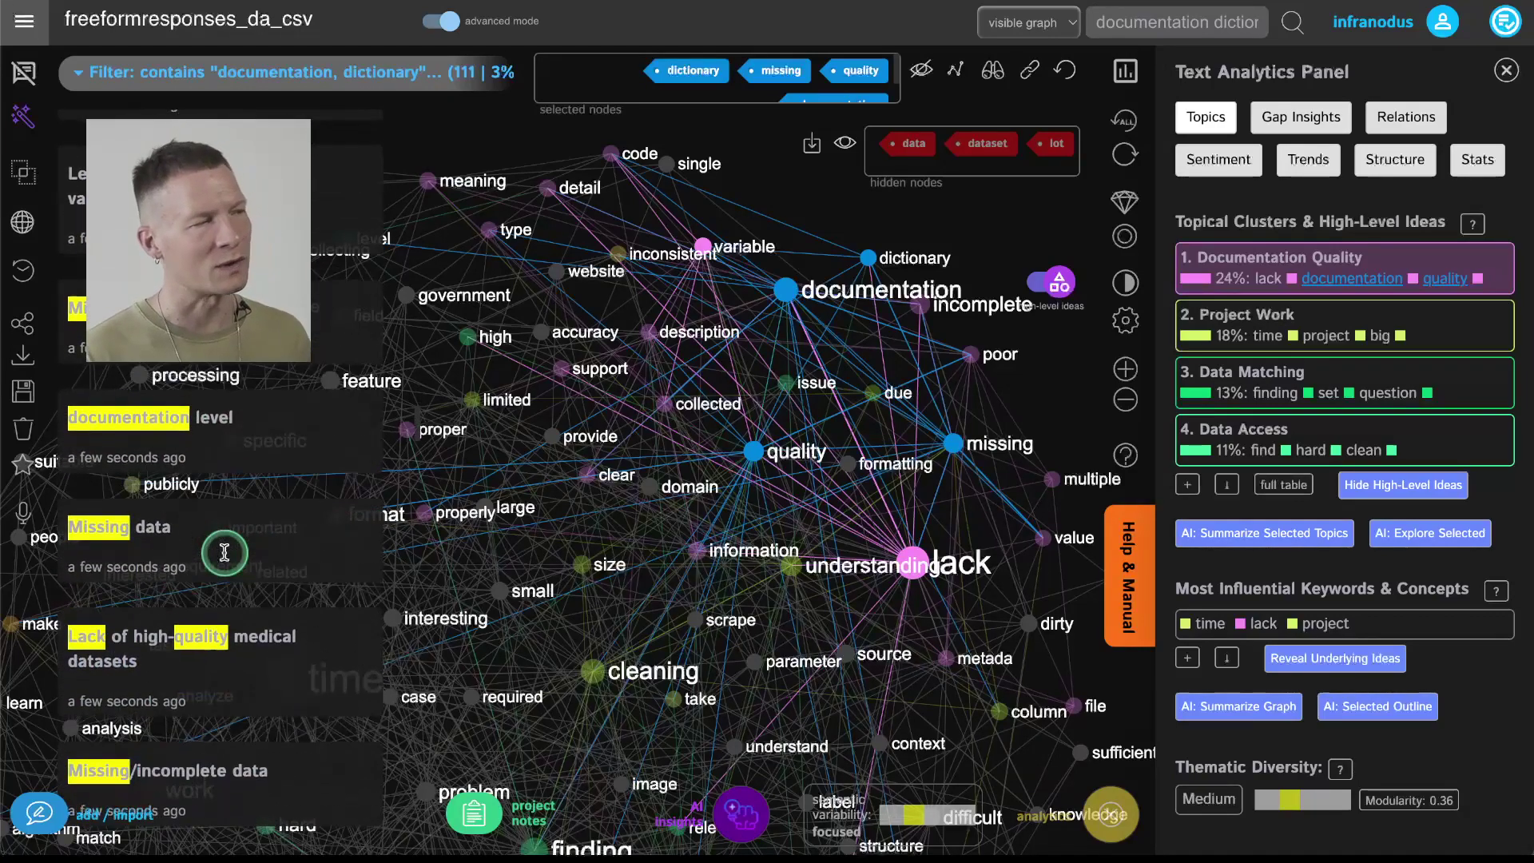
{"action": "scroll", "coordinate": [224, 557], "scroll_direction": "down", "scroll_amount": 10}
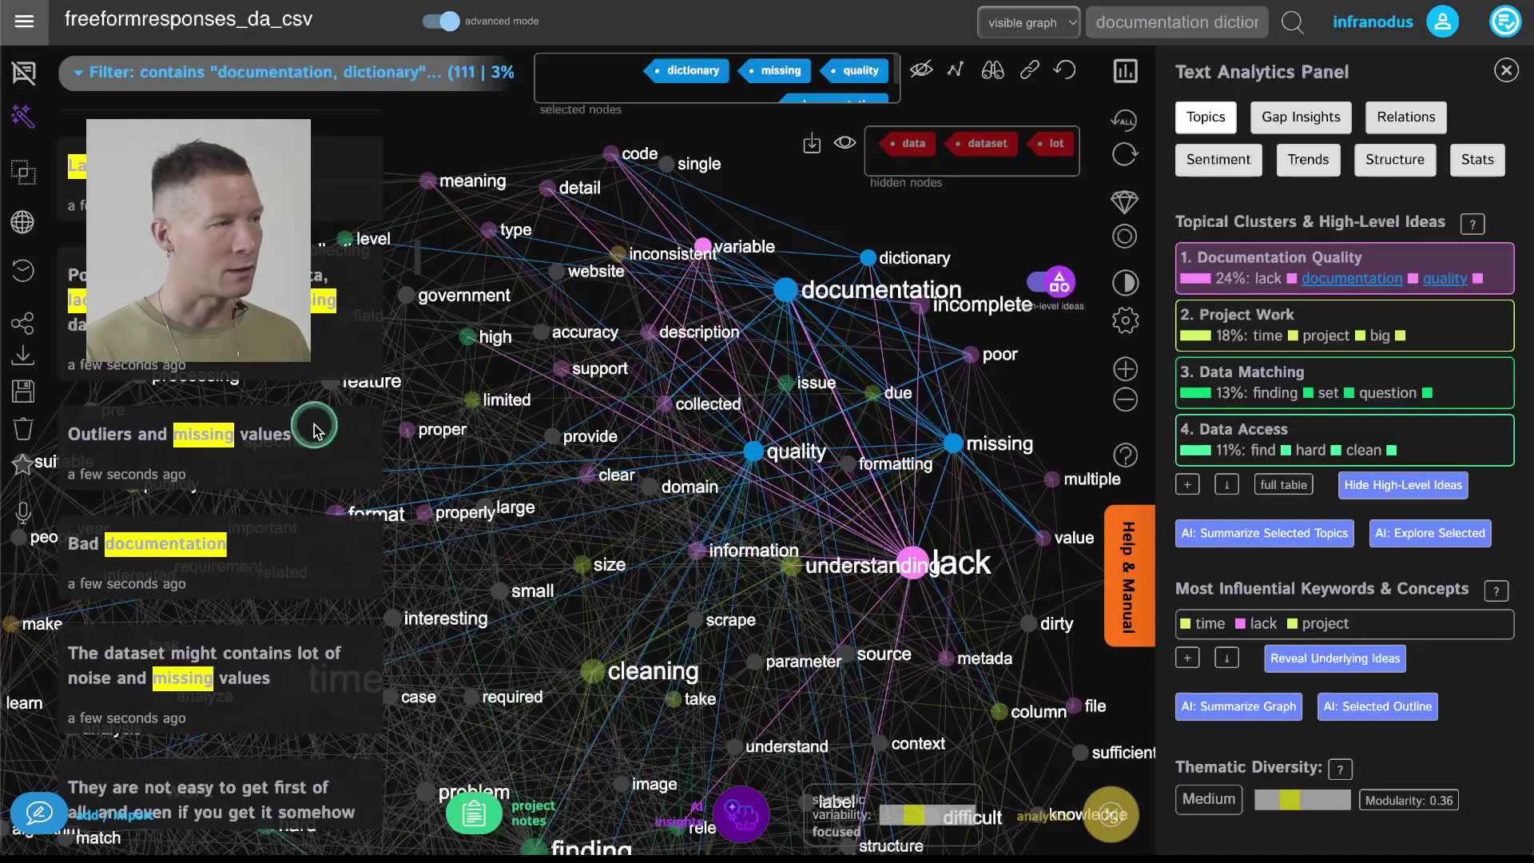
{"action": "scroll", "coordinate": [310, 419], "scroll_direction": "down", "scroll_amount": 8}
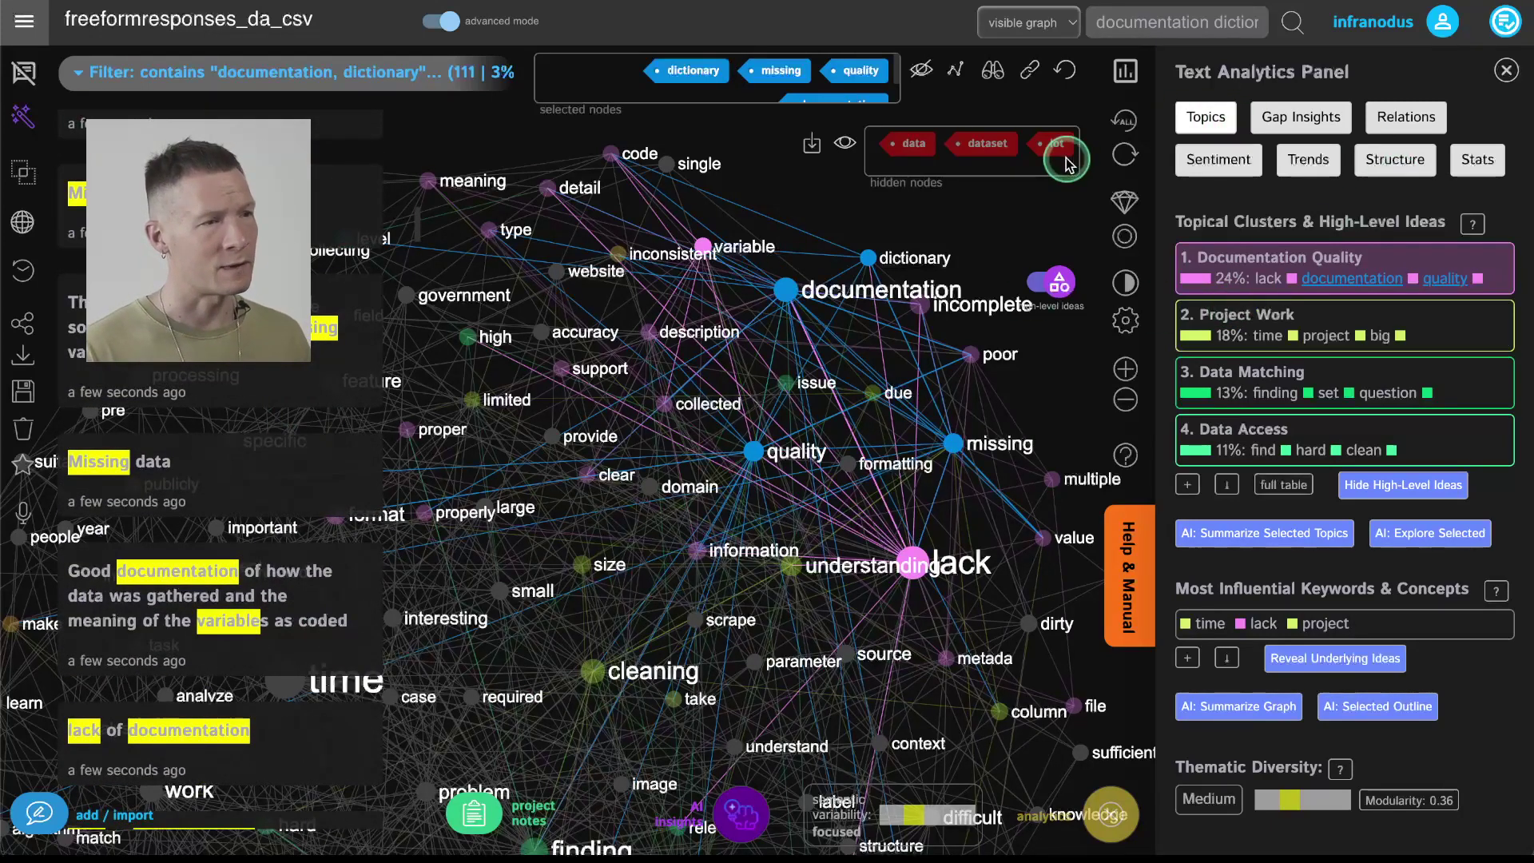
- Show the relation analysis for the selected concepts and generate an AI summary of the visible statements
{"action": "left_click", "coordinate": [1394, 127]}
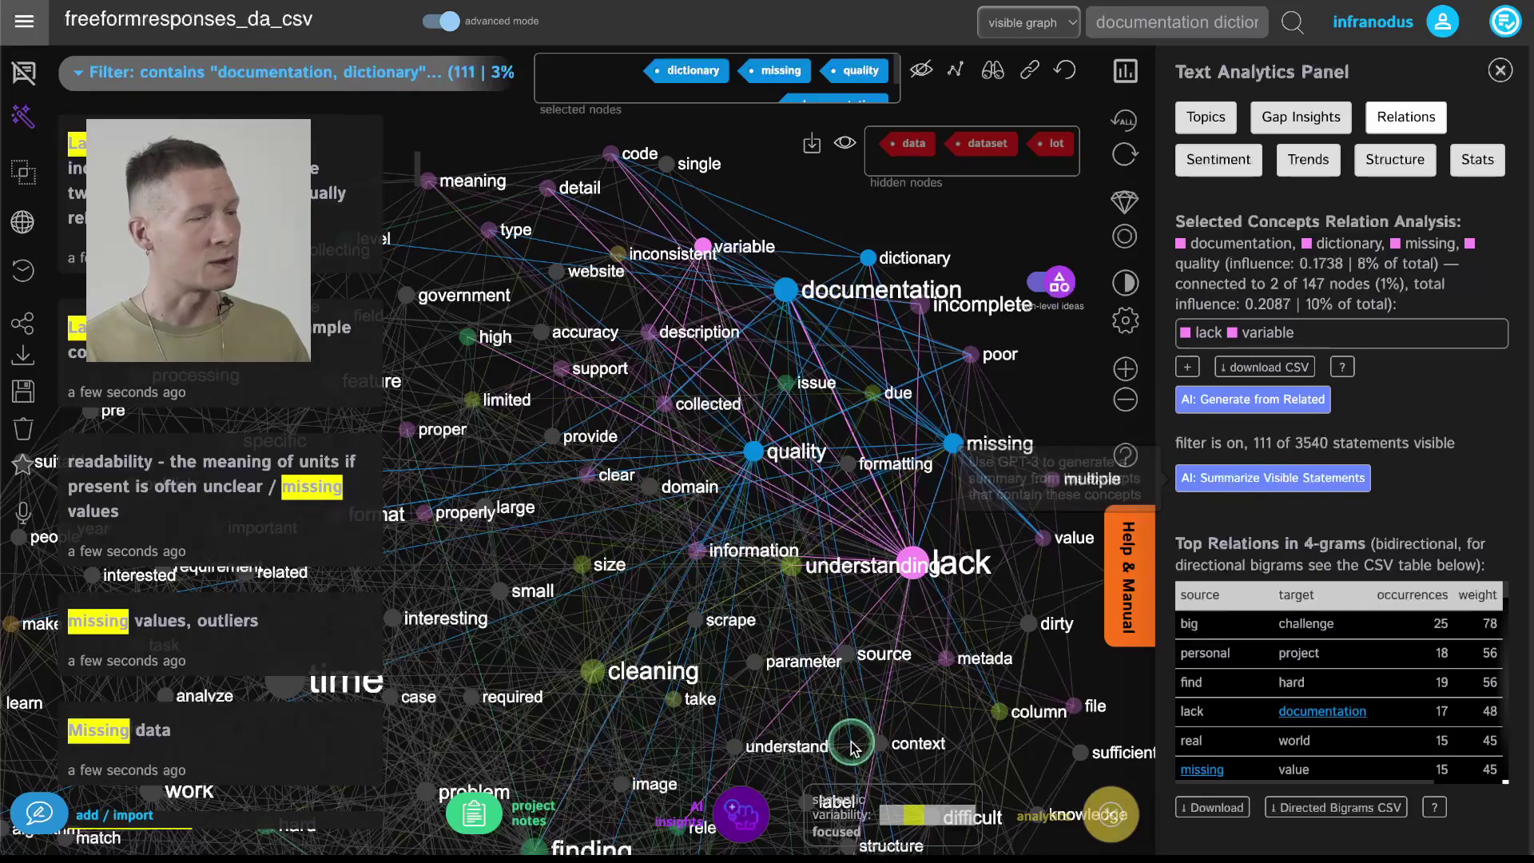
{"action": "left_click", "coordinate": [17, 120]}
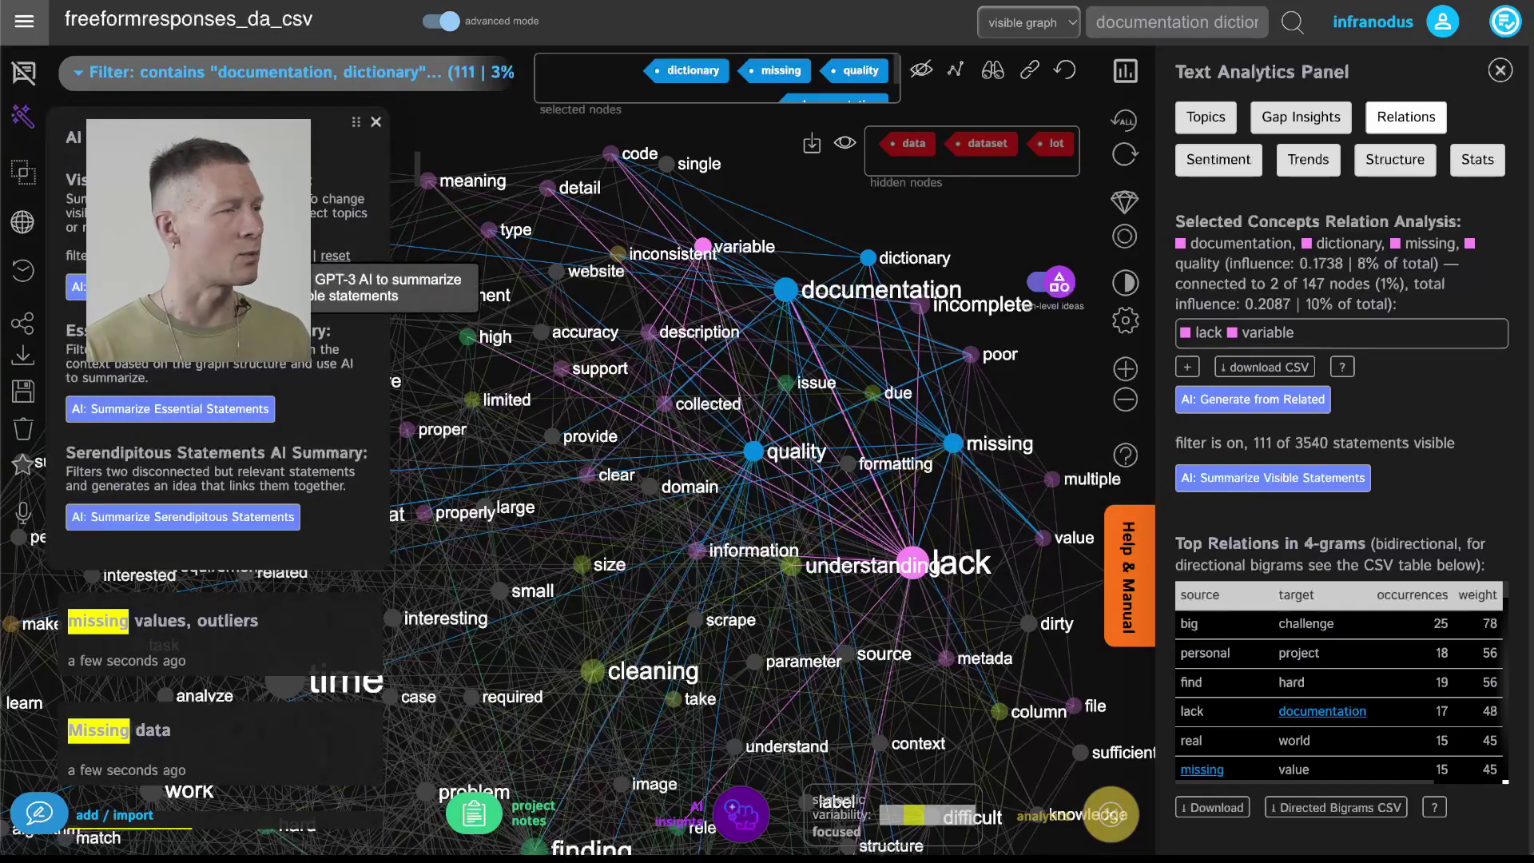
{"action": "left_click", "coordinate": [22, 116]}
{"action": "left_click", "coordinate": [1252, 484]}
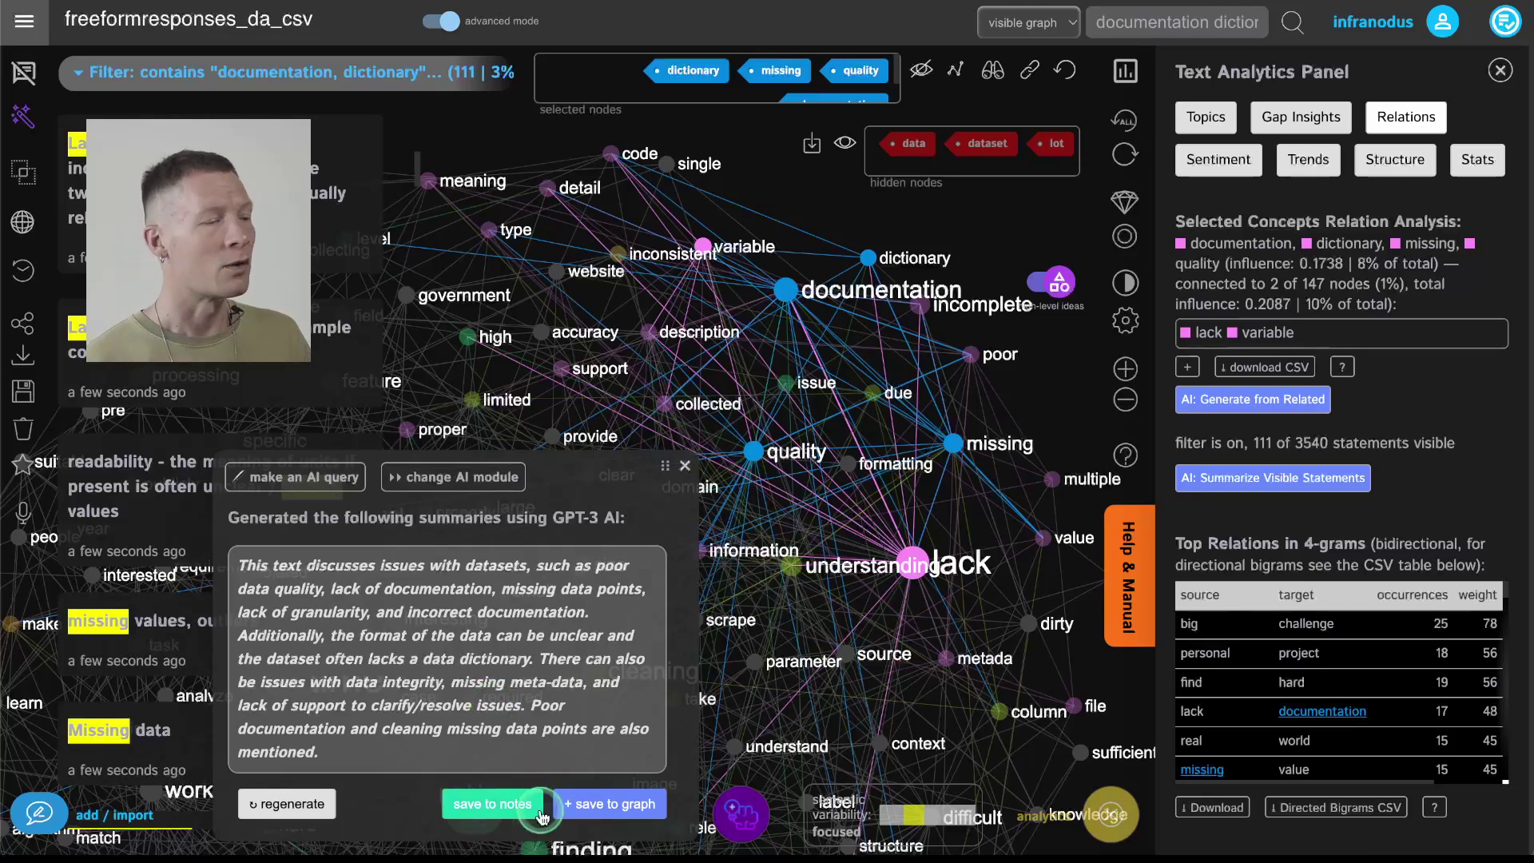
- Save the generated dataset-issues summary to the project notes, look through the notes and close them
{"action": "left_click", "coordinate": [490, 799]}
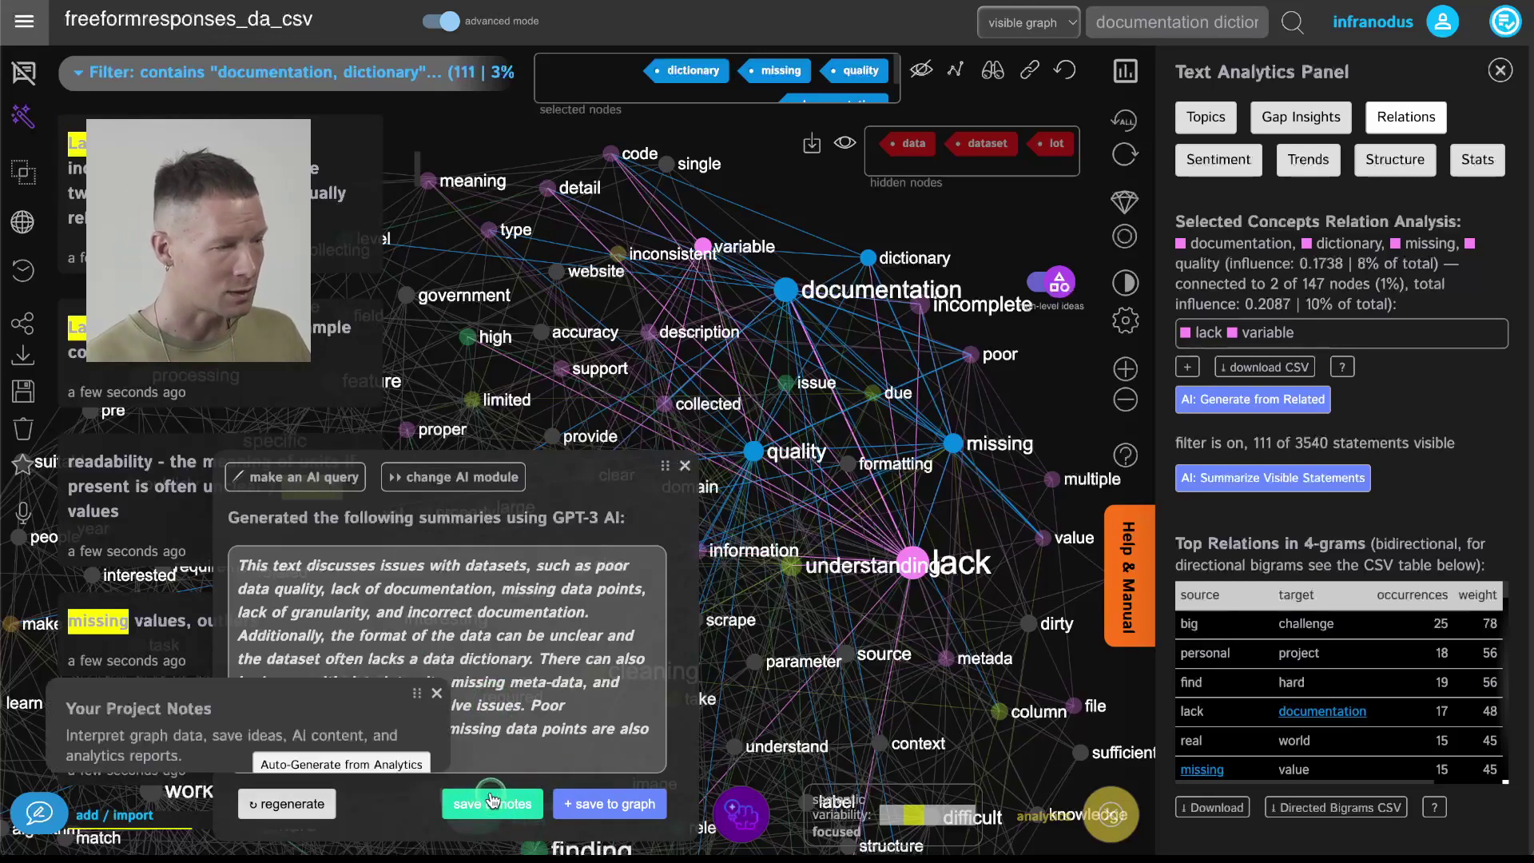
{"action": "left_click", "coordinate": [308, 467]}
{"action": "scroll", "coordinate": [308, 468], "scroll_direction": "up", "scroll_amount": 3}
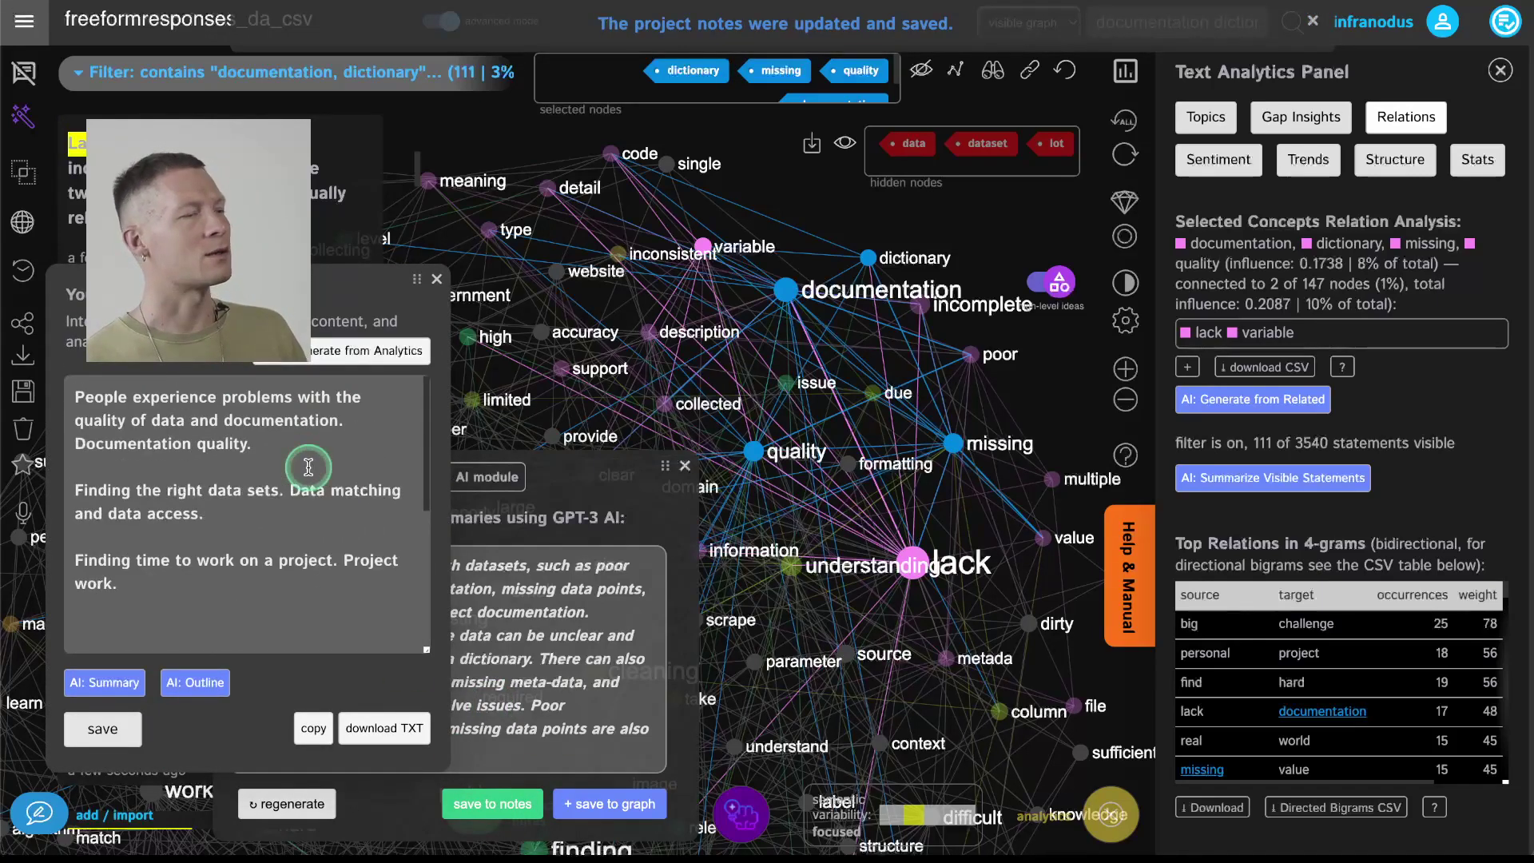
{"action": "scroll", "coordinate": [308, 467], "scroll_direction": "down", "scroll_amount": 4}
{"action": "scroll", "coordinate": [309, 468], "scroll_direction": "up", "scroll_amount": 5}
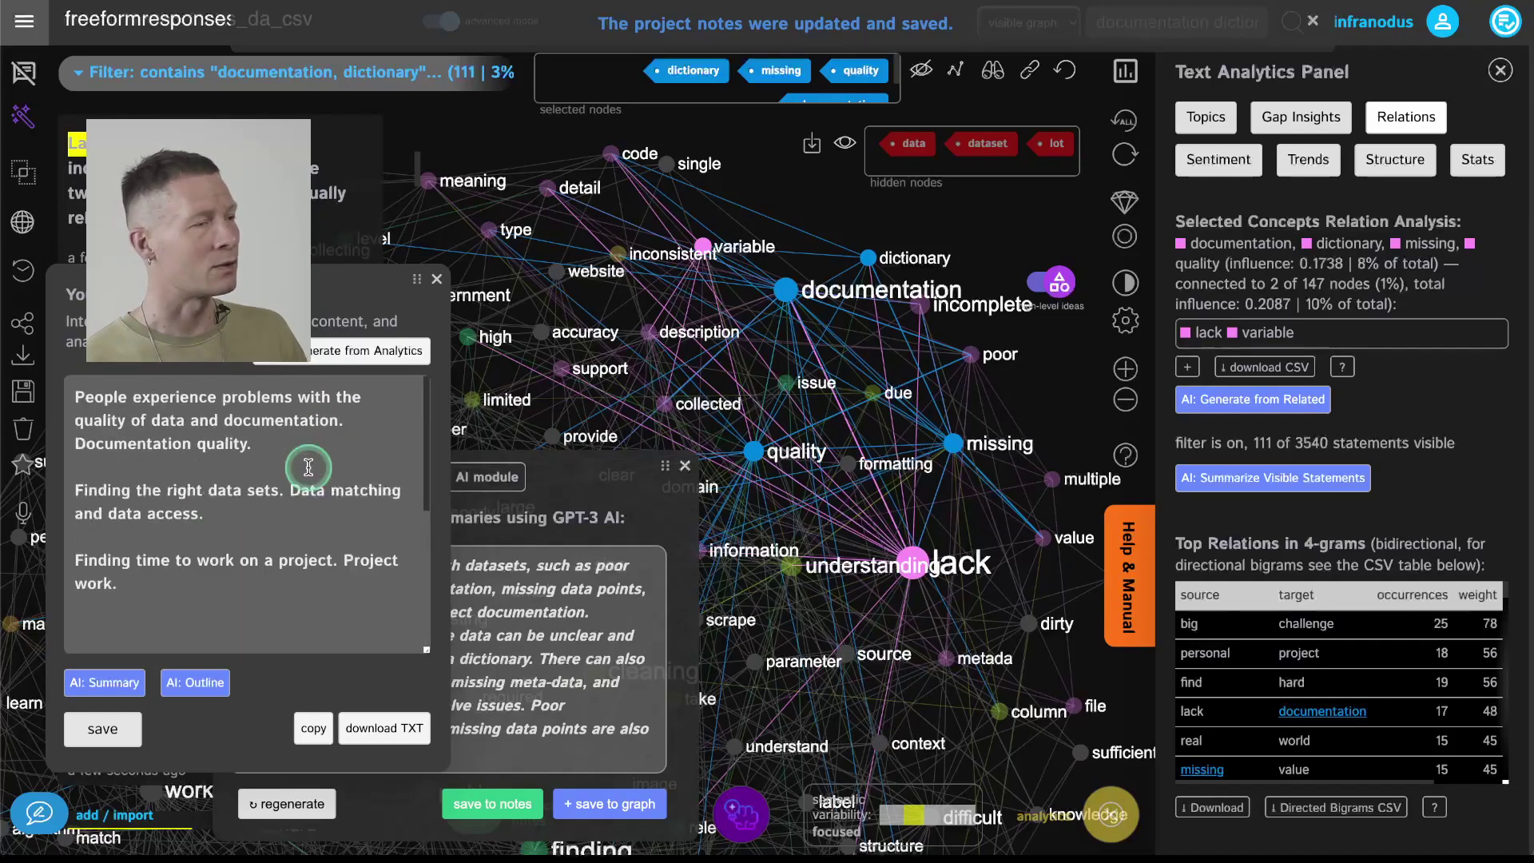
{"action": "left_click", "coordinate": [435, 280]}
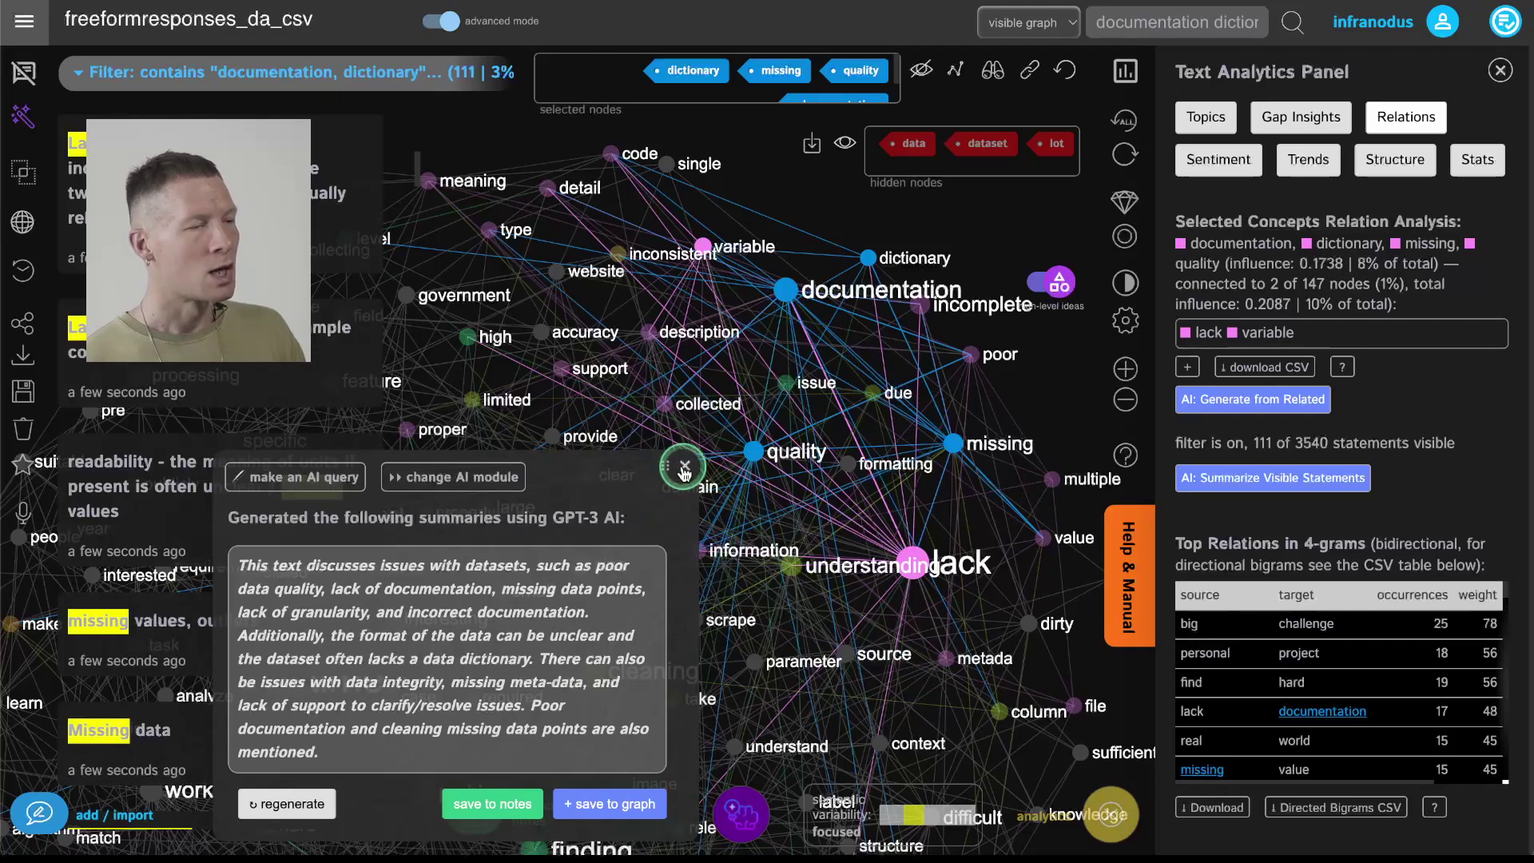
- Regenerate the AI summary of the visible statements, dismiss it, and deselect all nodes on the graph
{"action": "left_click", "coordinate": [285, 806]}
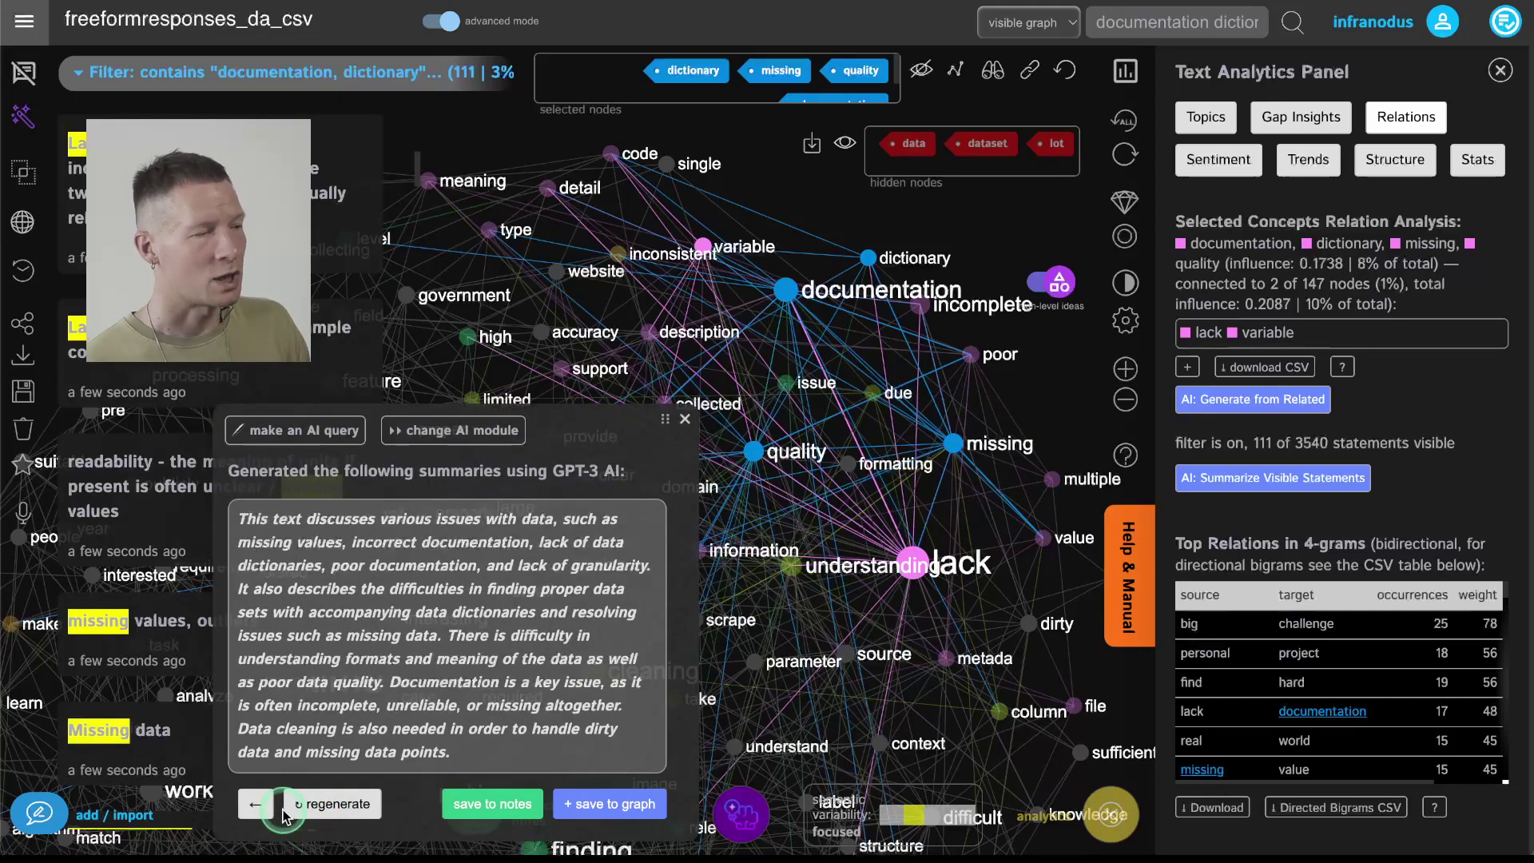
{"action": "left_click", "coordinate": [683, 420]}
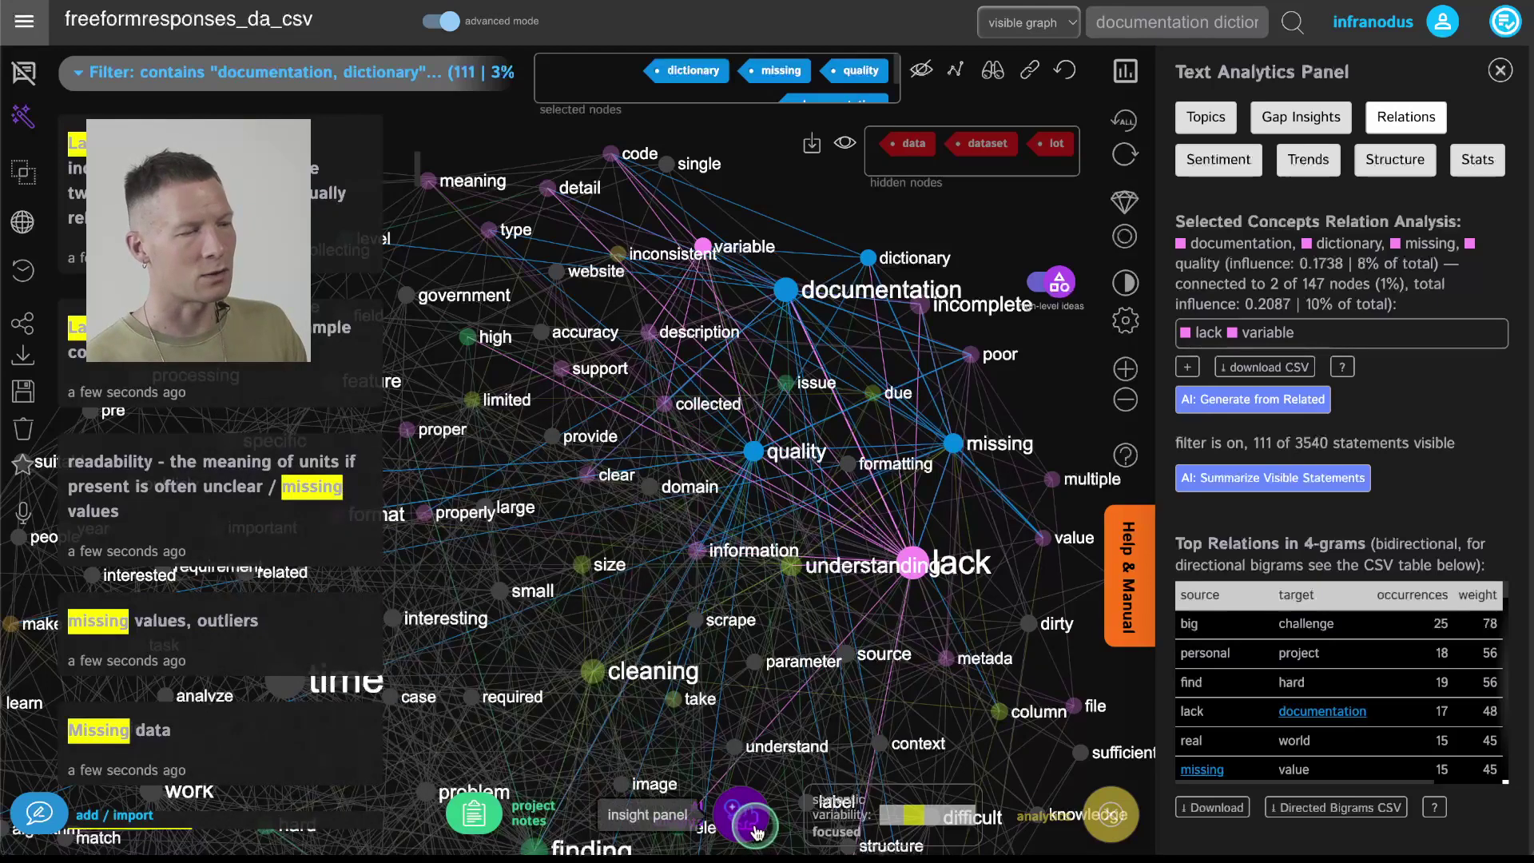
{"action": "left_click", "coordinate": [749, 831]}
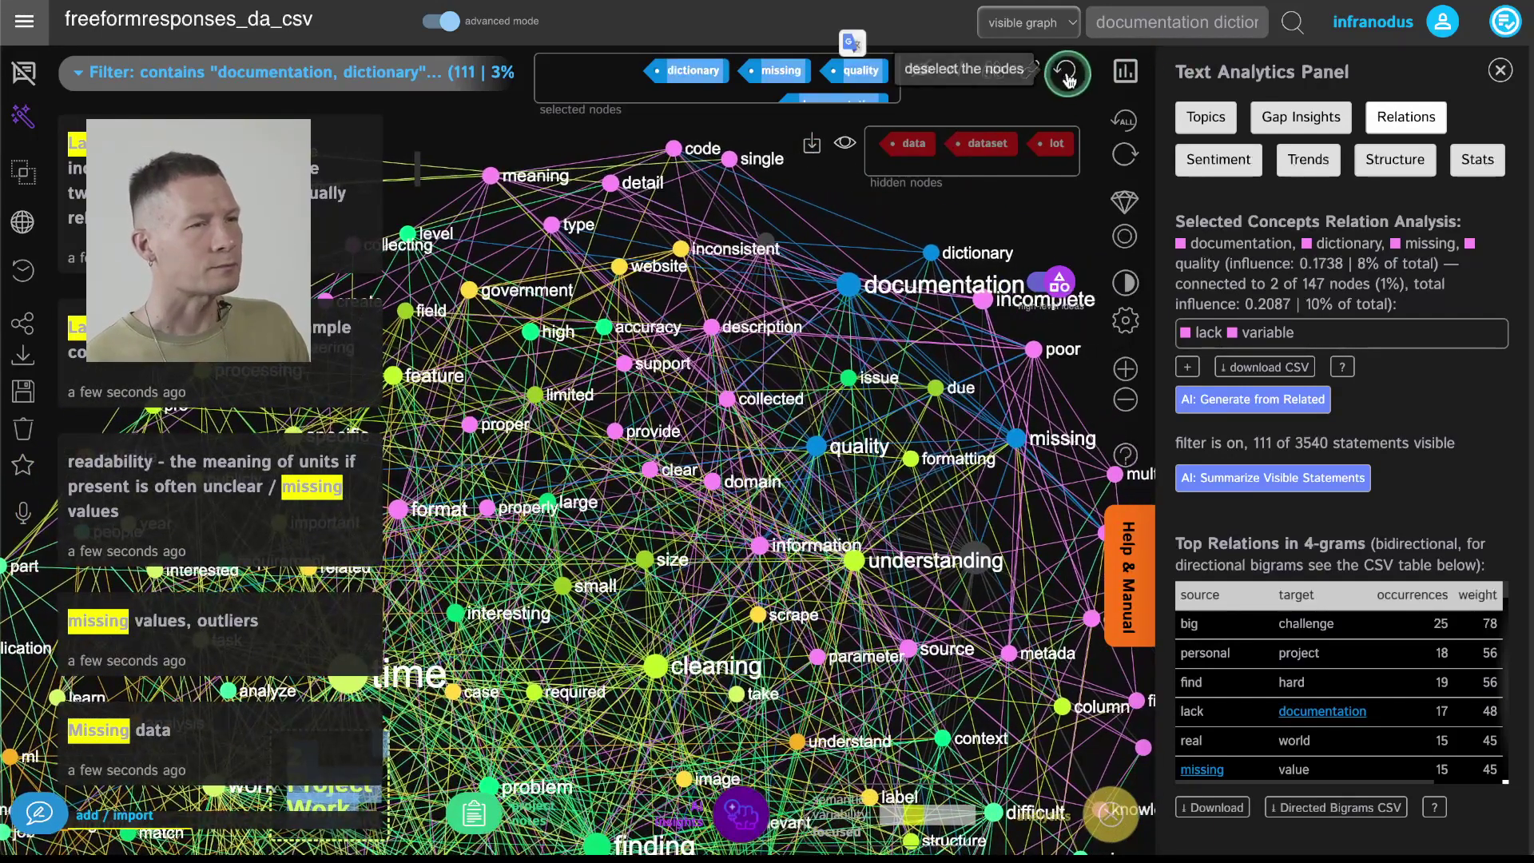
{"action": "left_click", "coordinate": [1069, 78]}
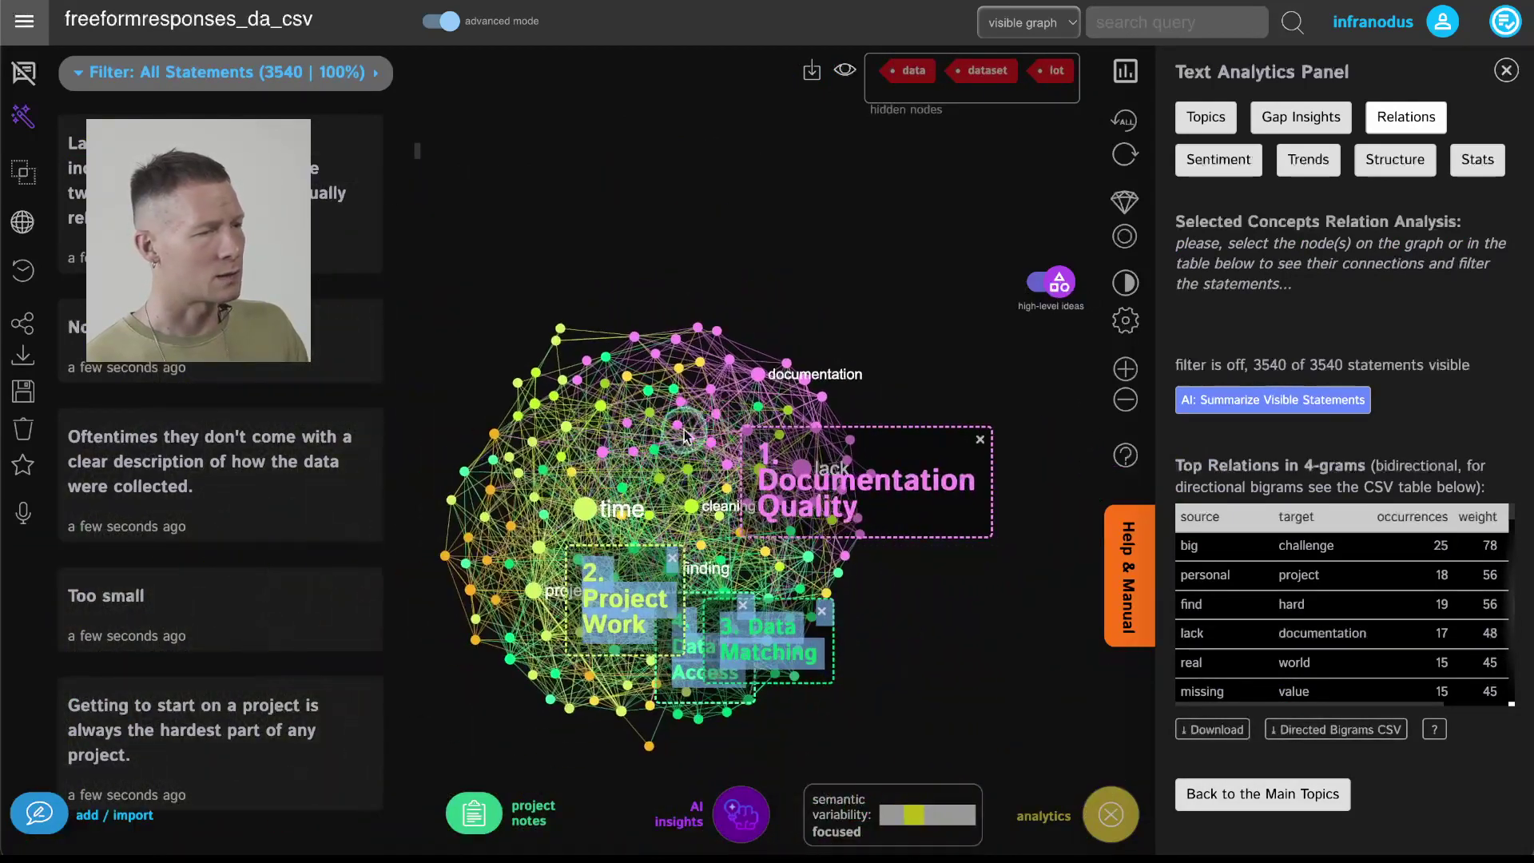
- Filter by the Project Work topic, generate an AI summary of it, and view its full keyword list before collapsing it
{"action": "left_click", "coordinate": [1235, 120]}
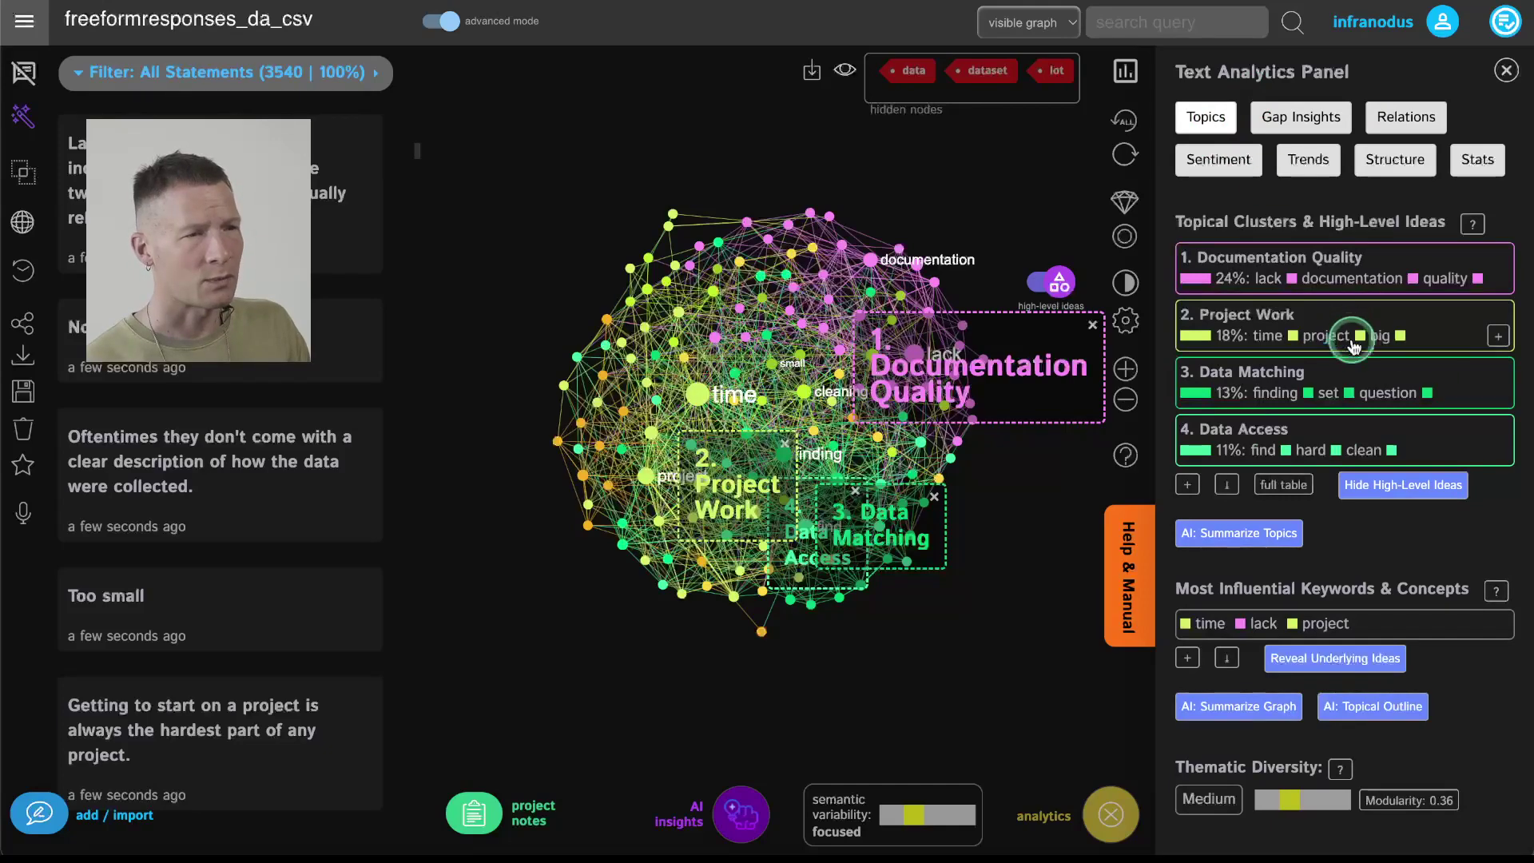
{"action": "left_click", "coordinate": [1350, 315]}
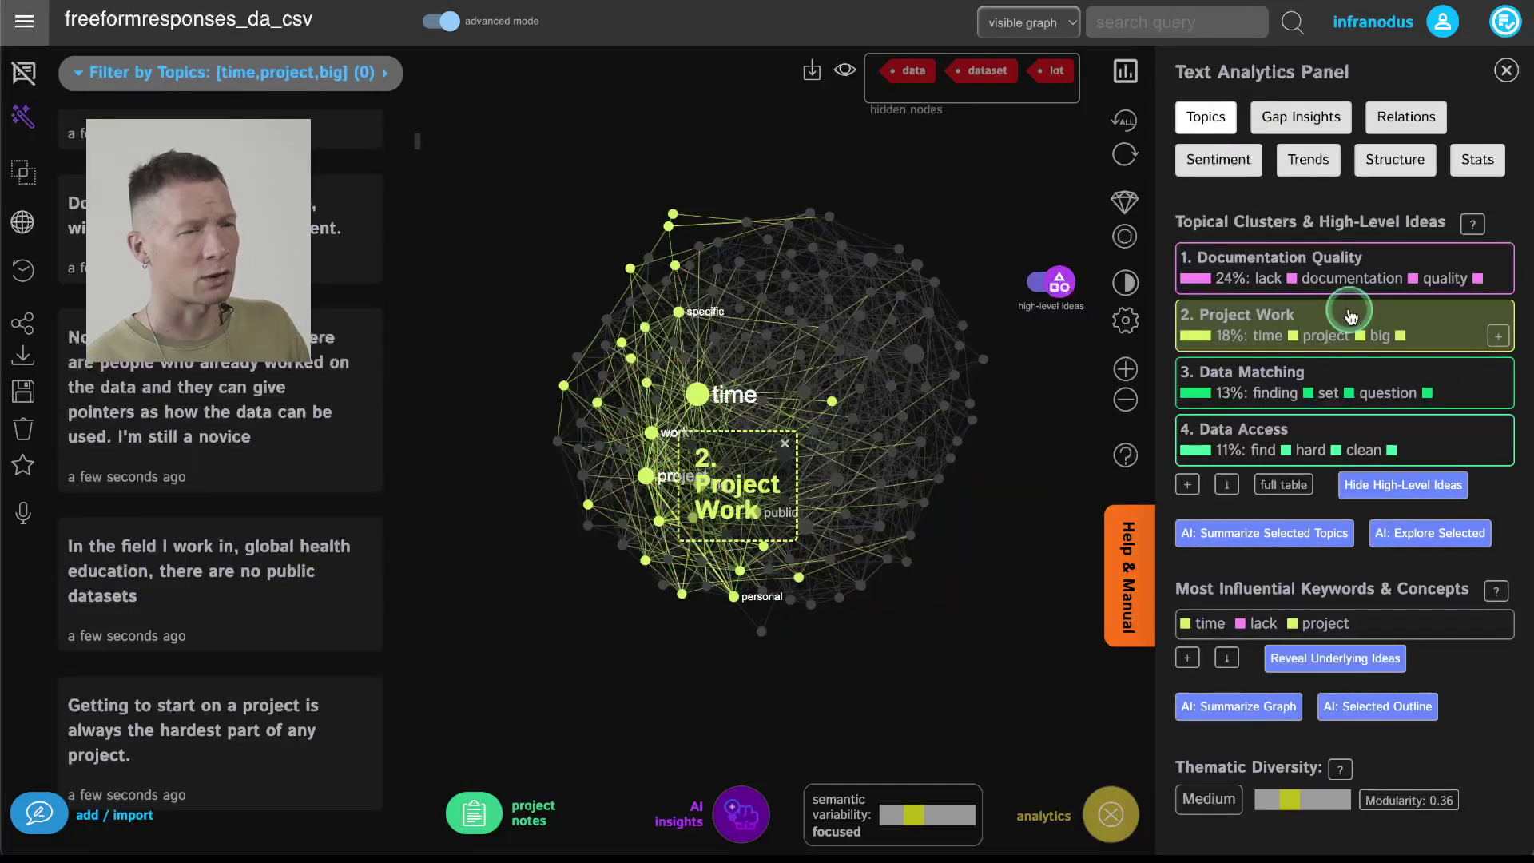
{"action": "scroll", "coordinate": [646, 501], "scroll_direction": "up", "scroll_amount": 5}
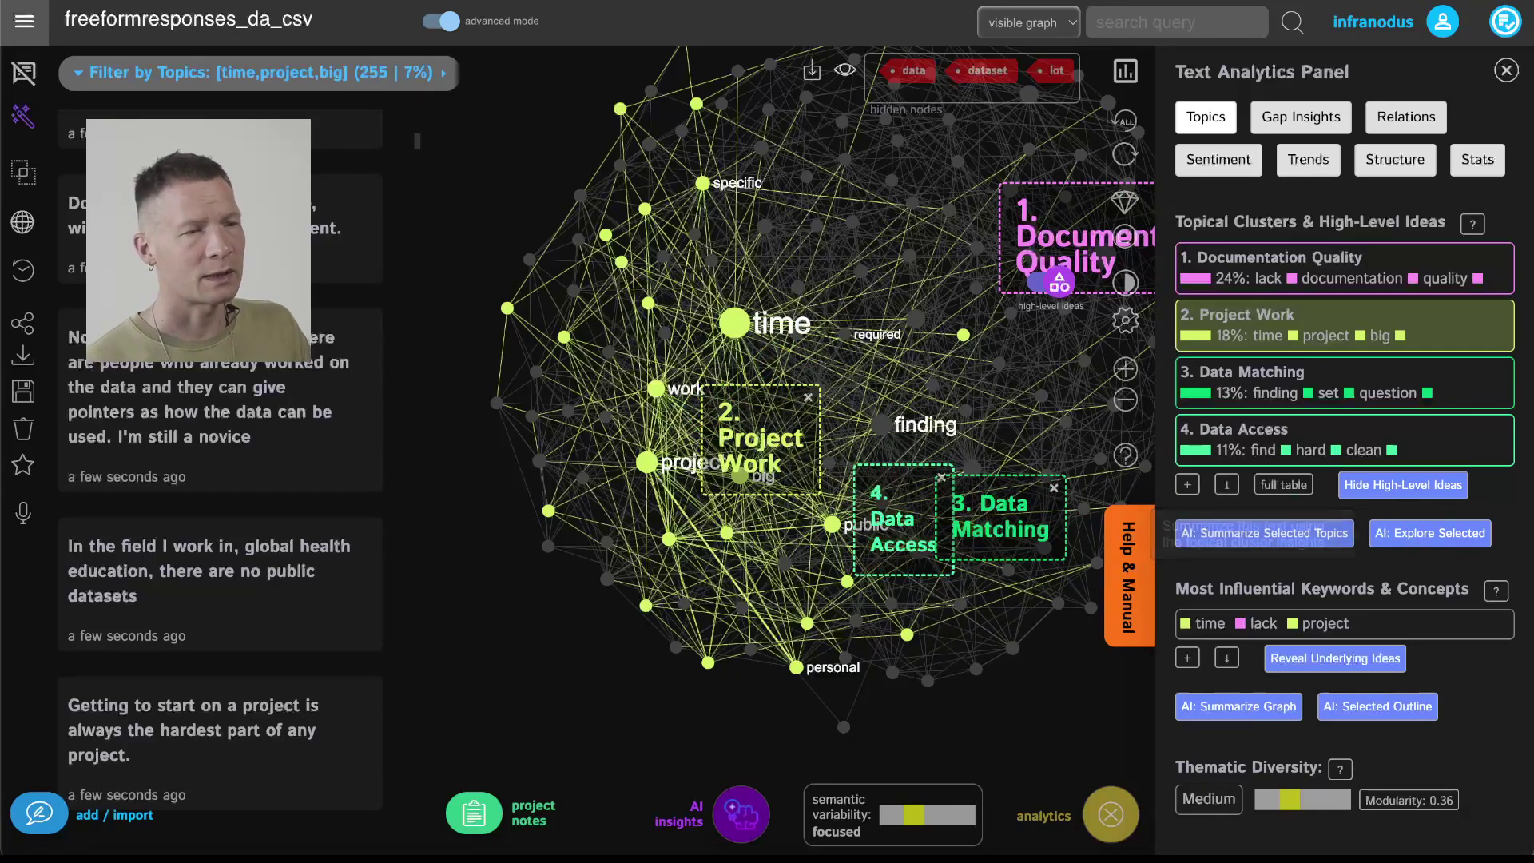
{"action": "left_click", "coordinate": [1295, 536]}
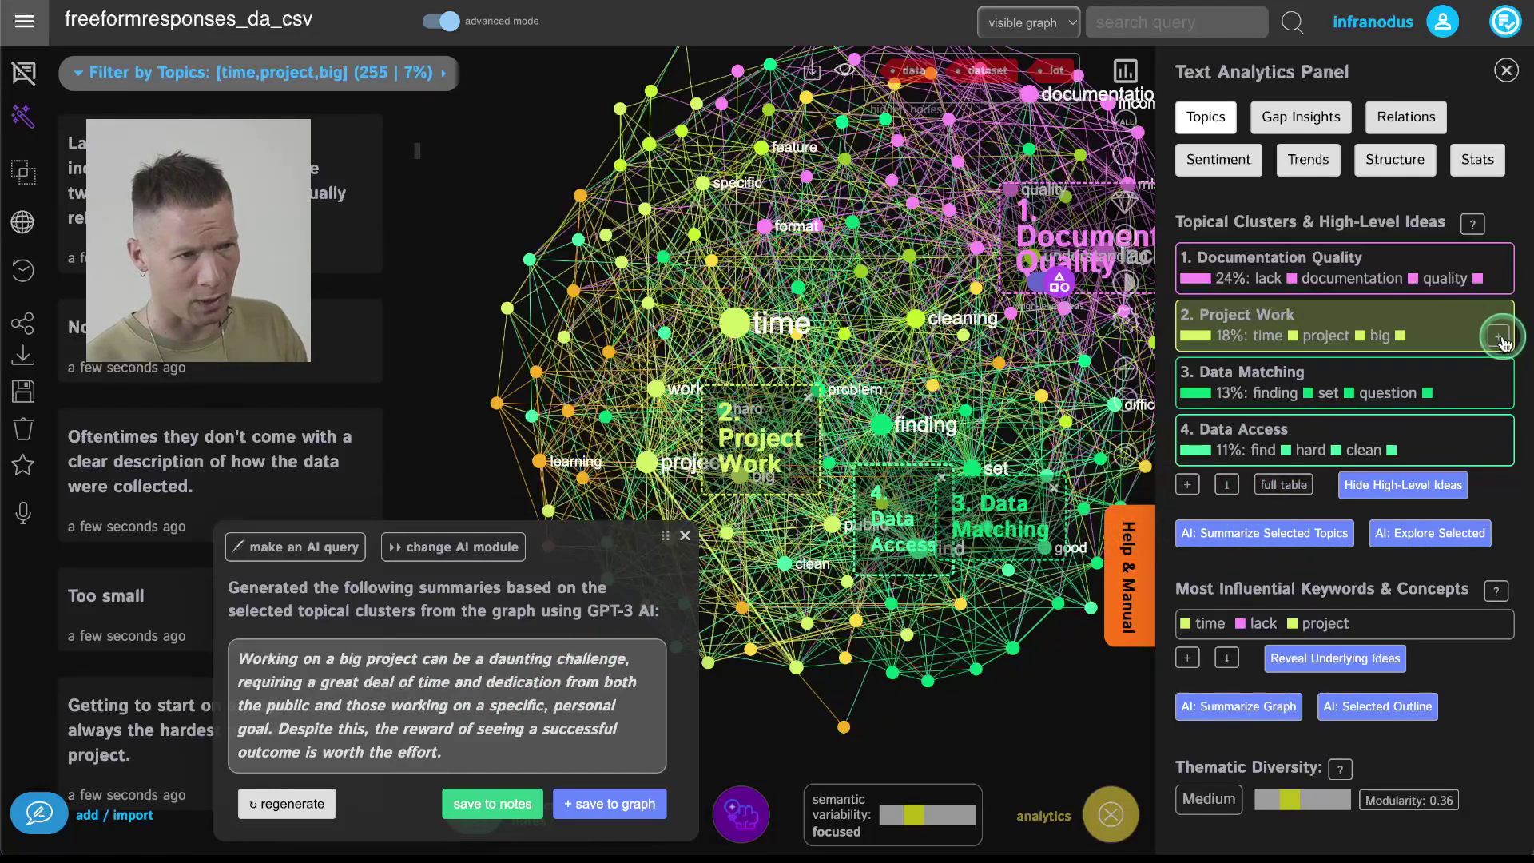
{"action": "left_click", "coordinate": [1501, 337]}
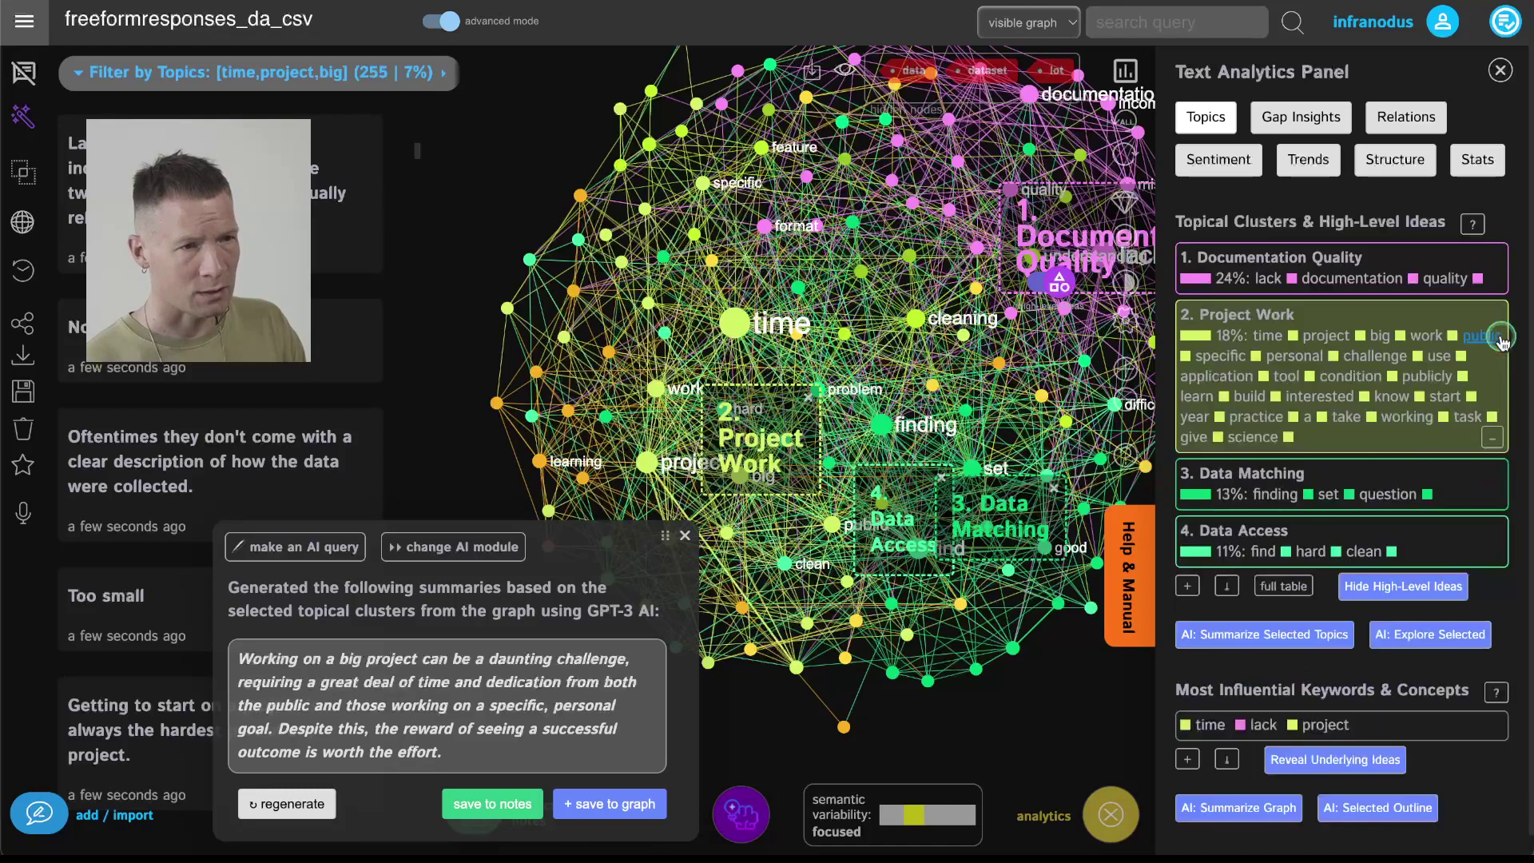
{"action": "left_click", "coordinate": [1491, 437]}
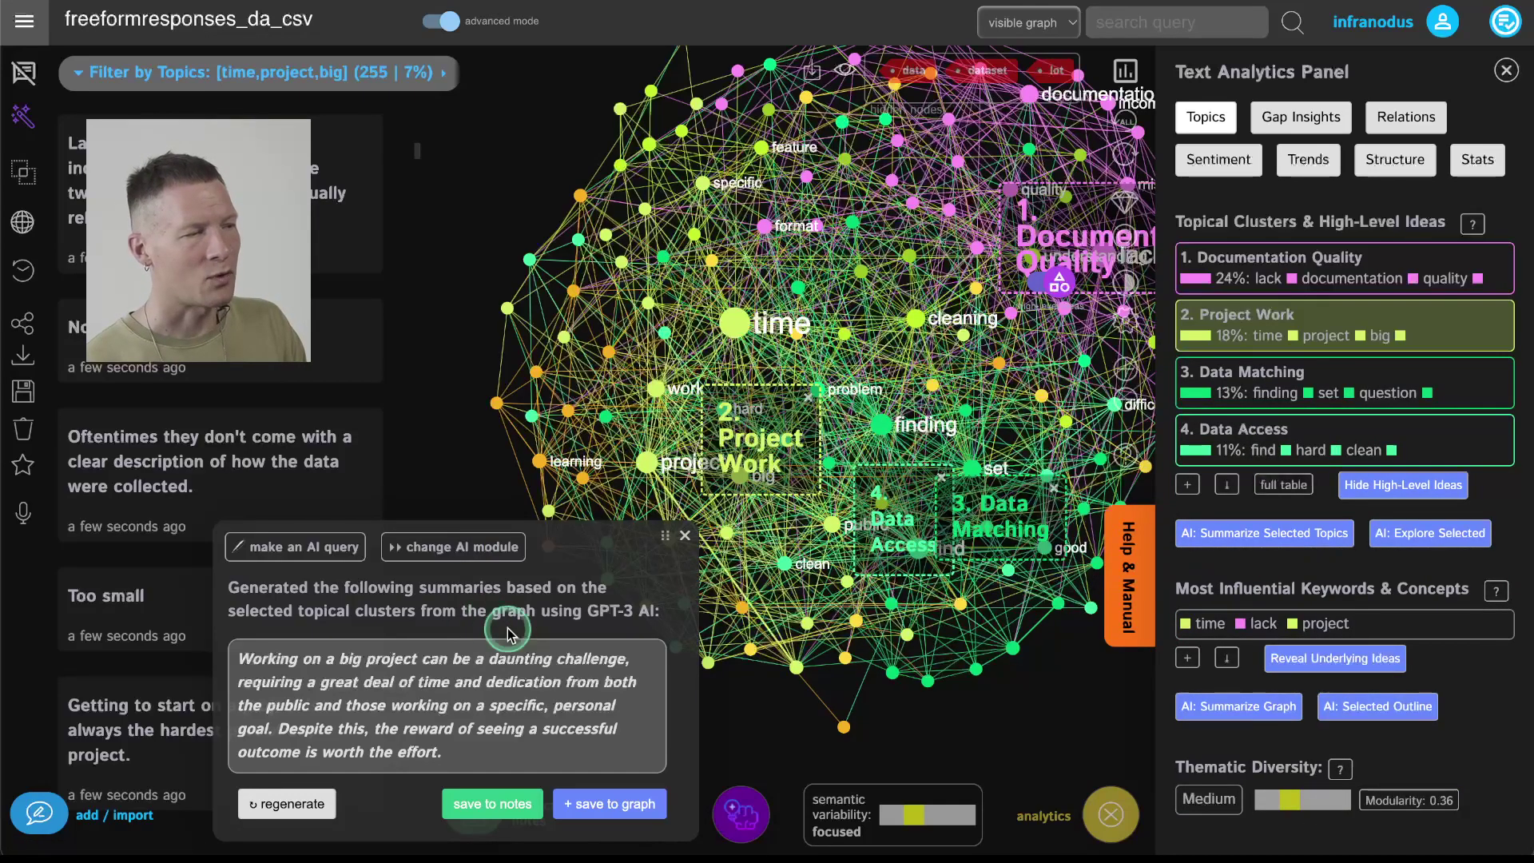
- Save the AI summary of the Project Work topic to the project notes and close the notes and the AI summary
{"action": "left_click", "coordinate": [23, 116]}
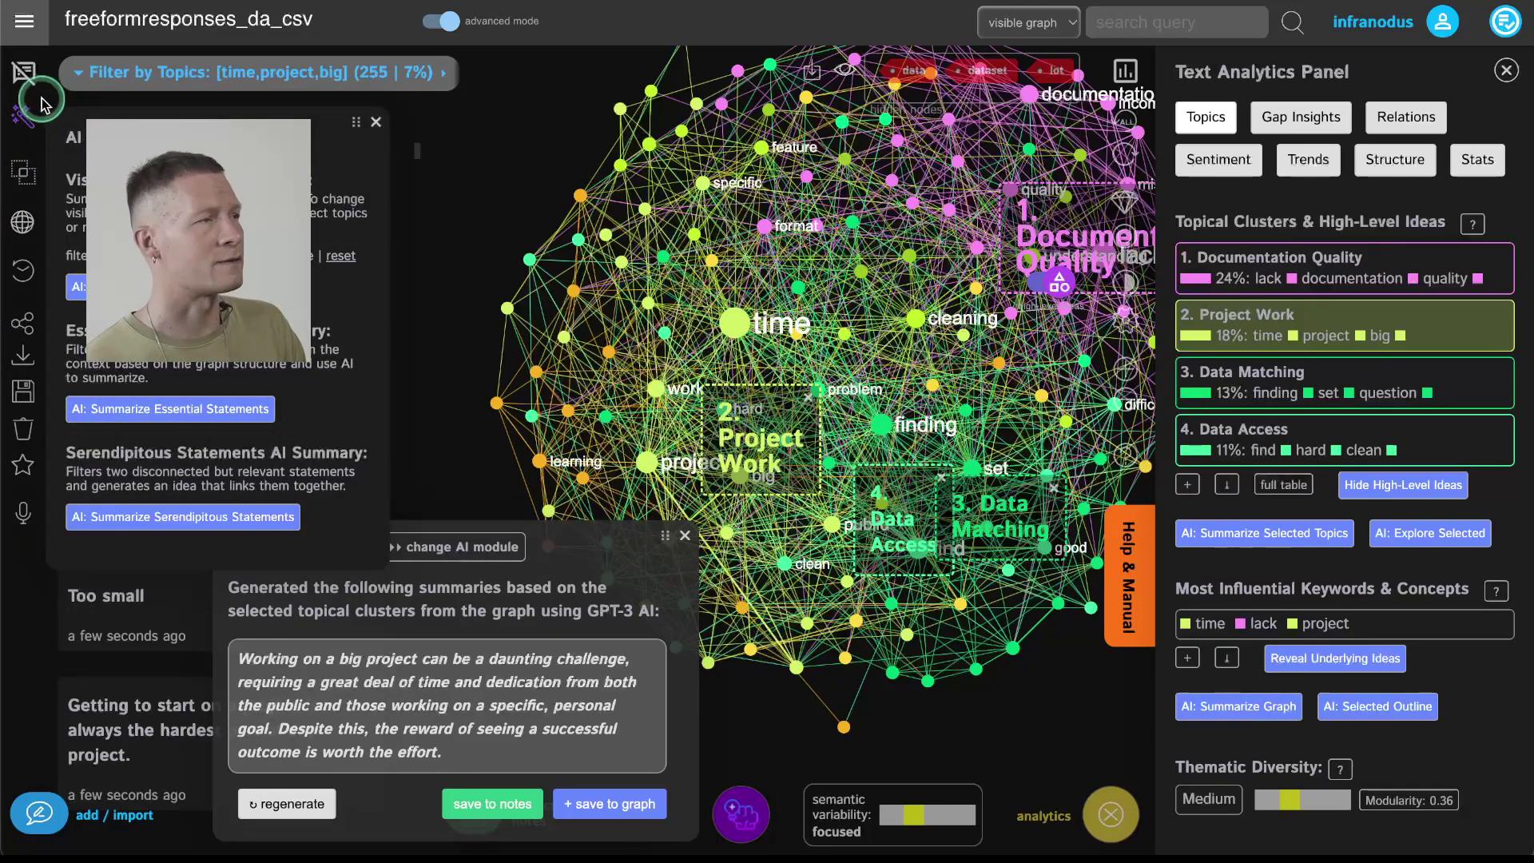
{"action": "left_click", "coordinate": [23, 116]}
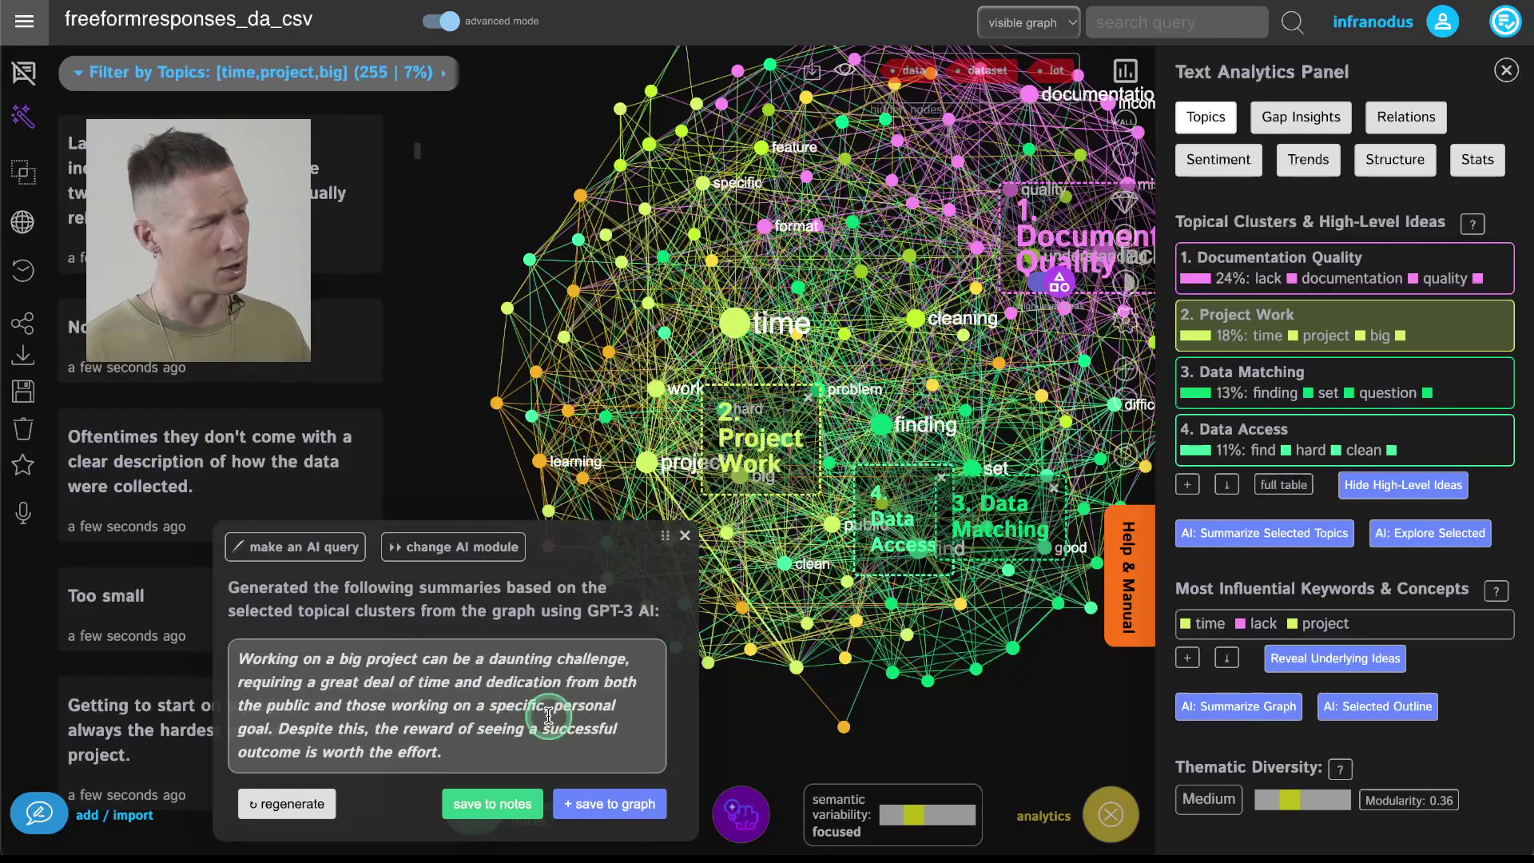
{"action": "left_click", "coordinate": [494, 802]}
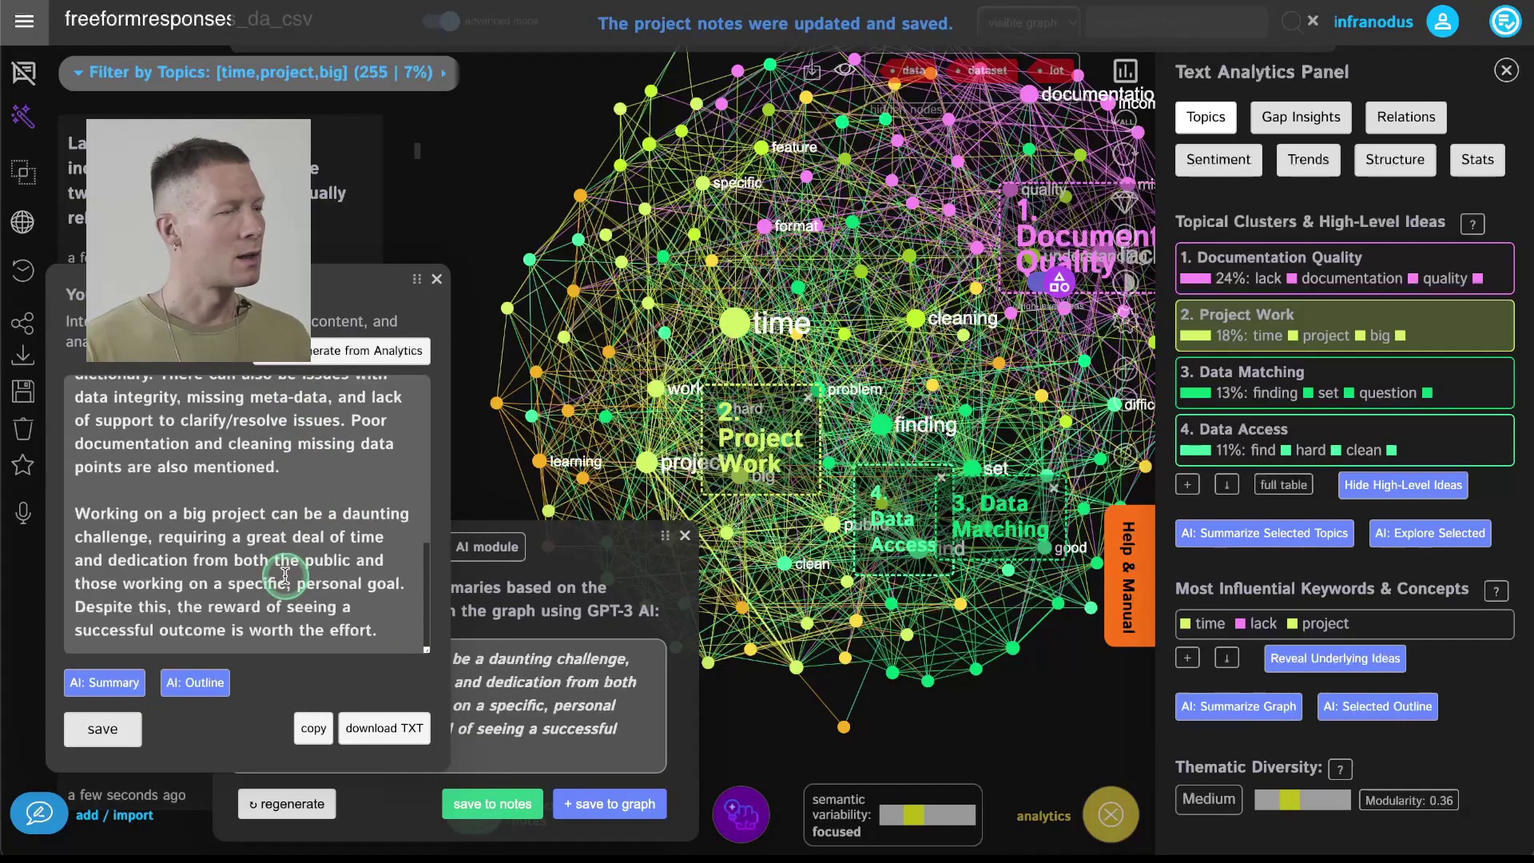
{"action": "left_click", "coordinate": [435, 286]}
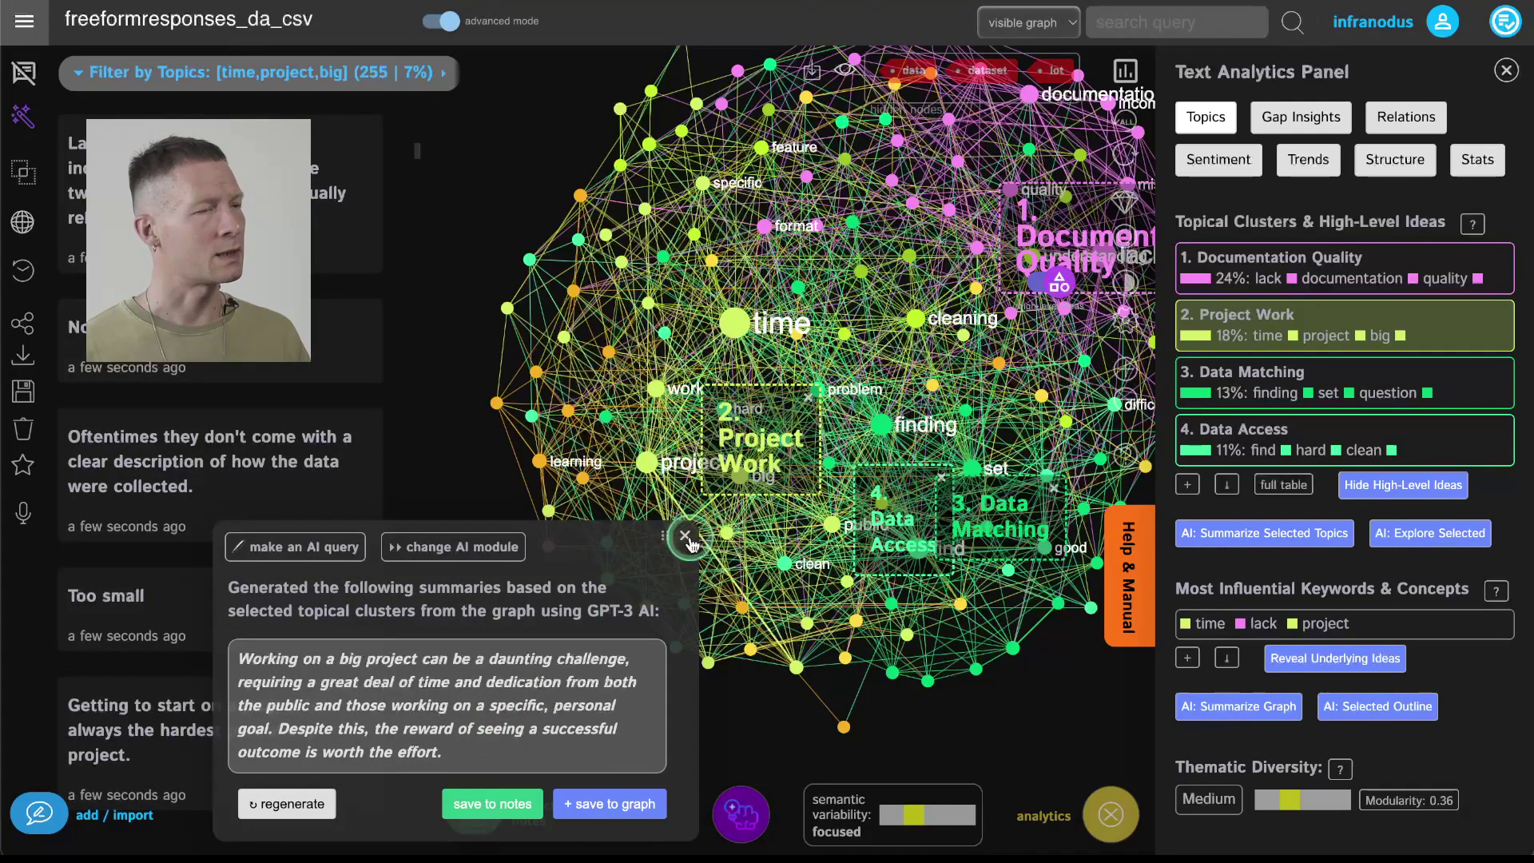
{"action": "left_click", "coordinate": [685, 537]}
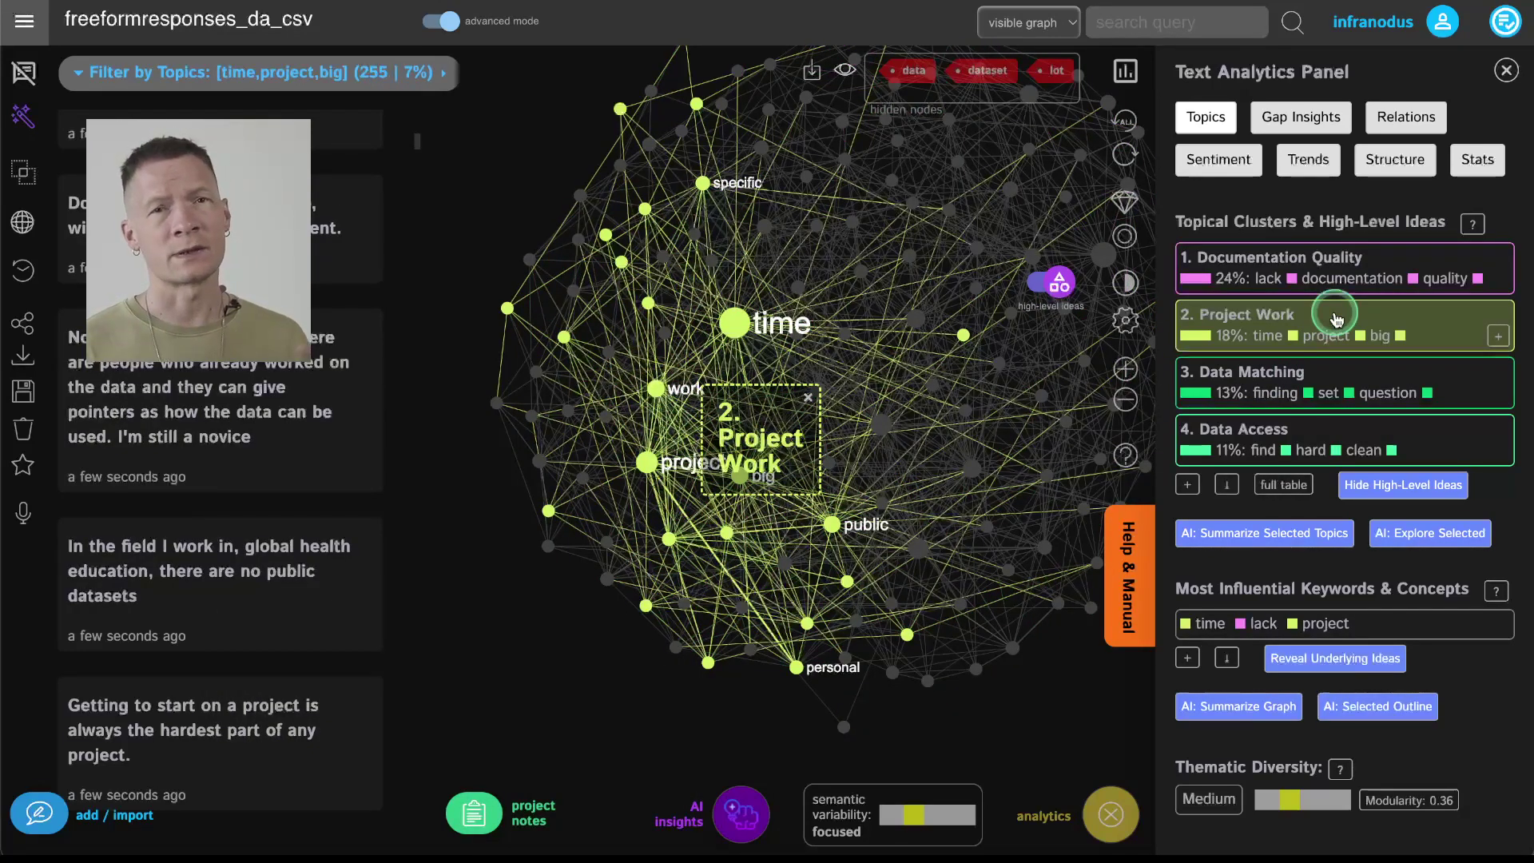
- Clear the Project Work filter, look at the statements of the Data Access topic and clear that filter again
{"action": "left_click", "coordinate": [1336, 318]}
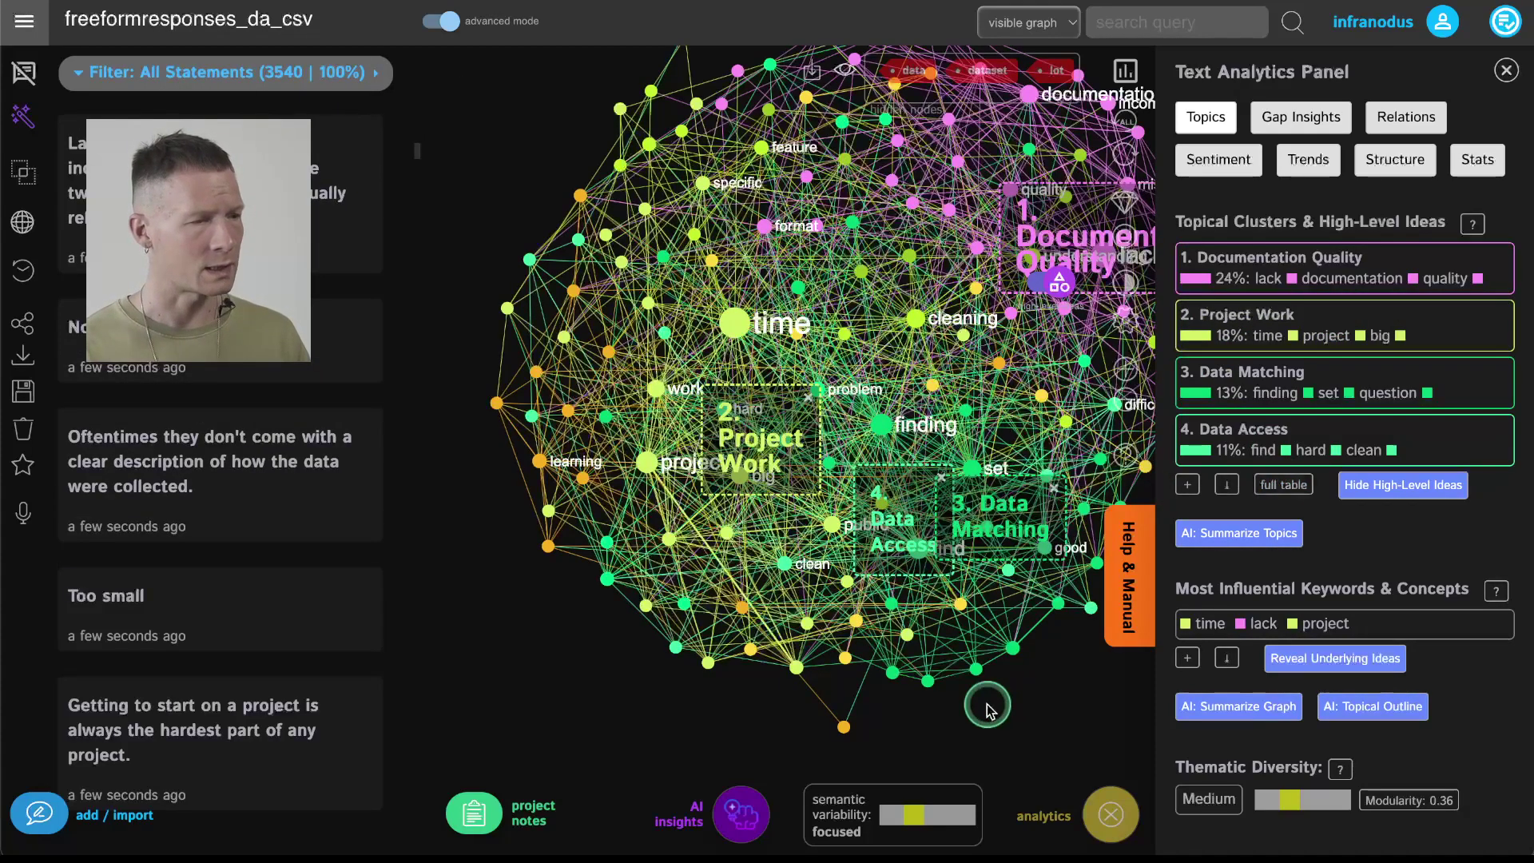
{"action": "left_click_drag", "start_coordinate": [988, 704], "coordinate": [870, 675]}
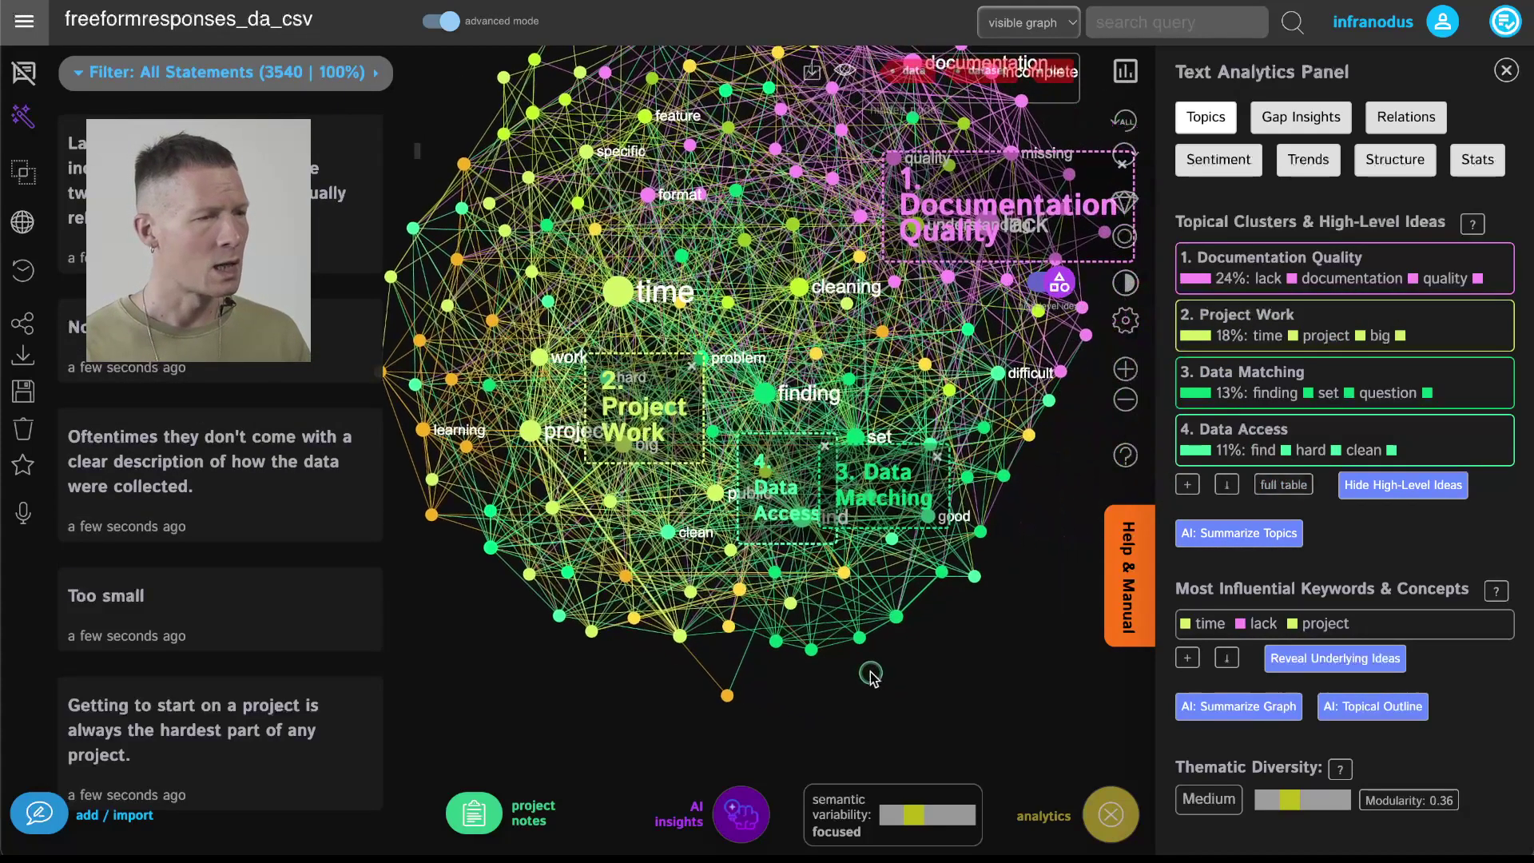
{"action": "left_click", "coordinate": [1322, 437]}
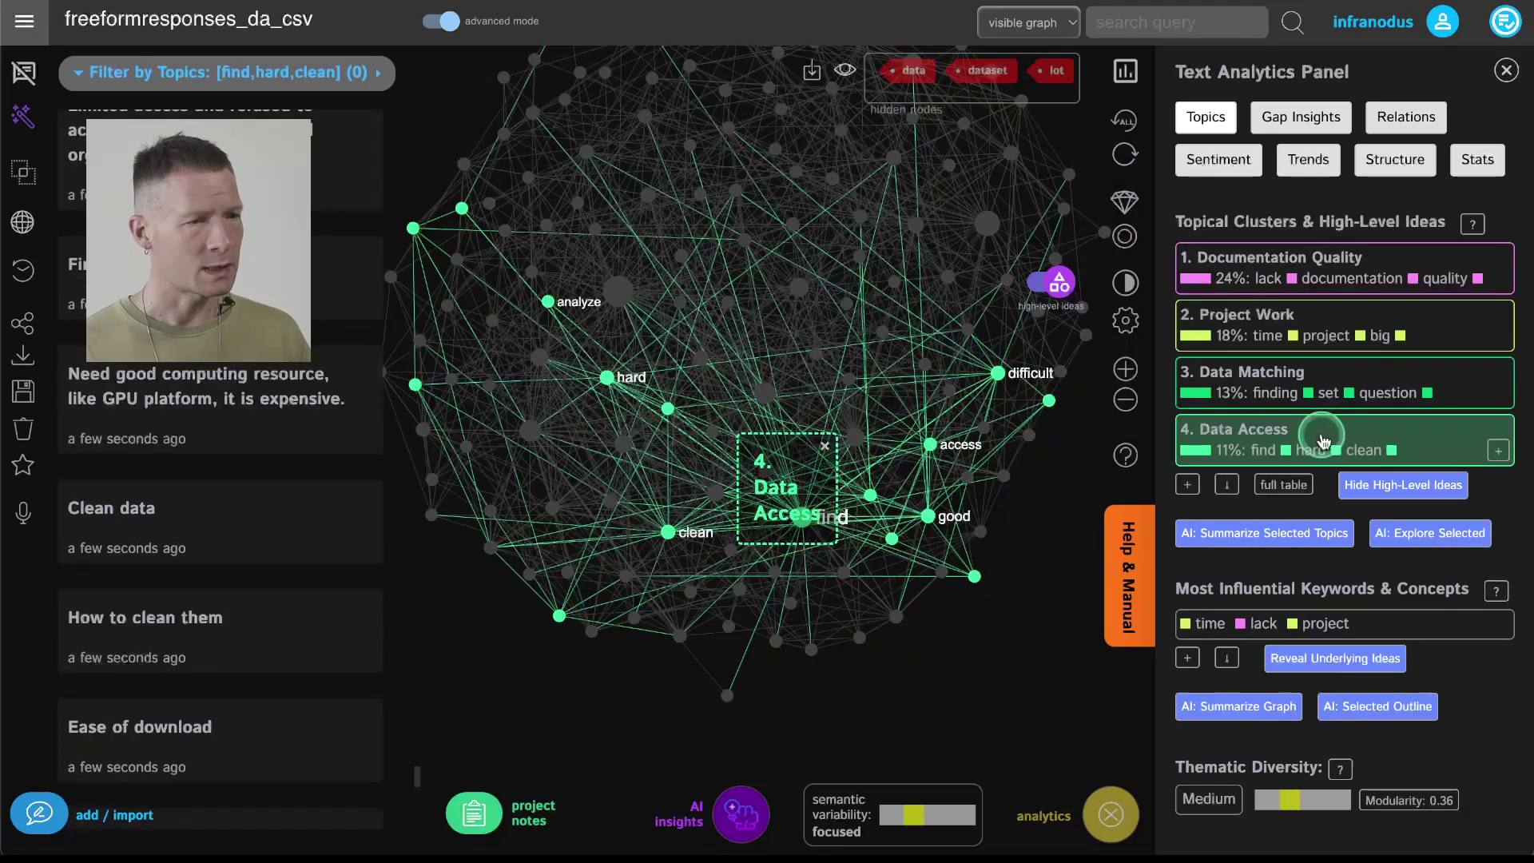
{"action": "left_click", "coordinate": [1320, 438]}
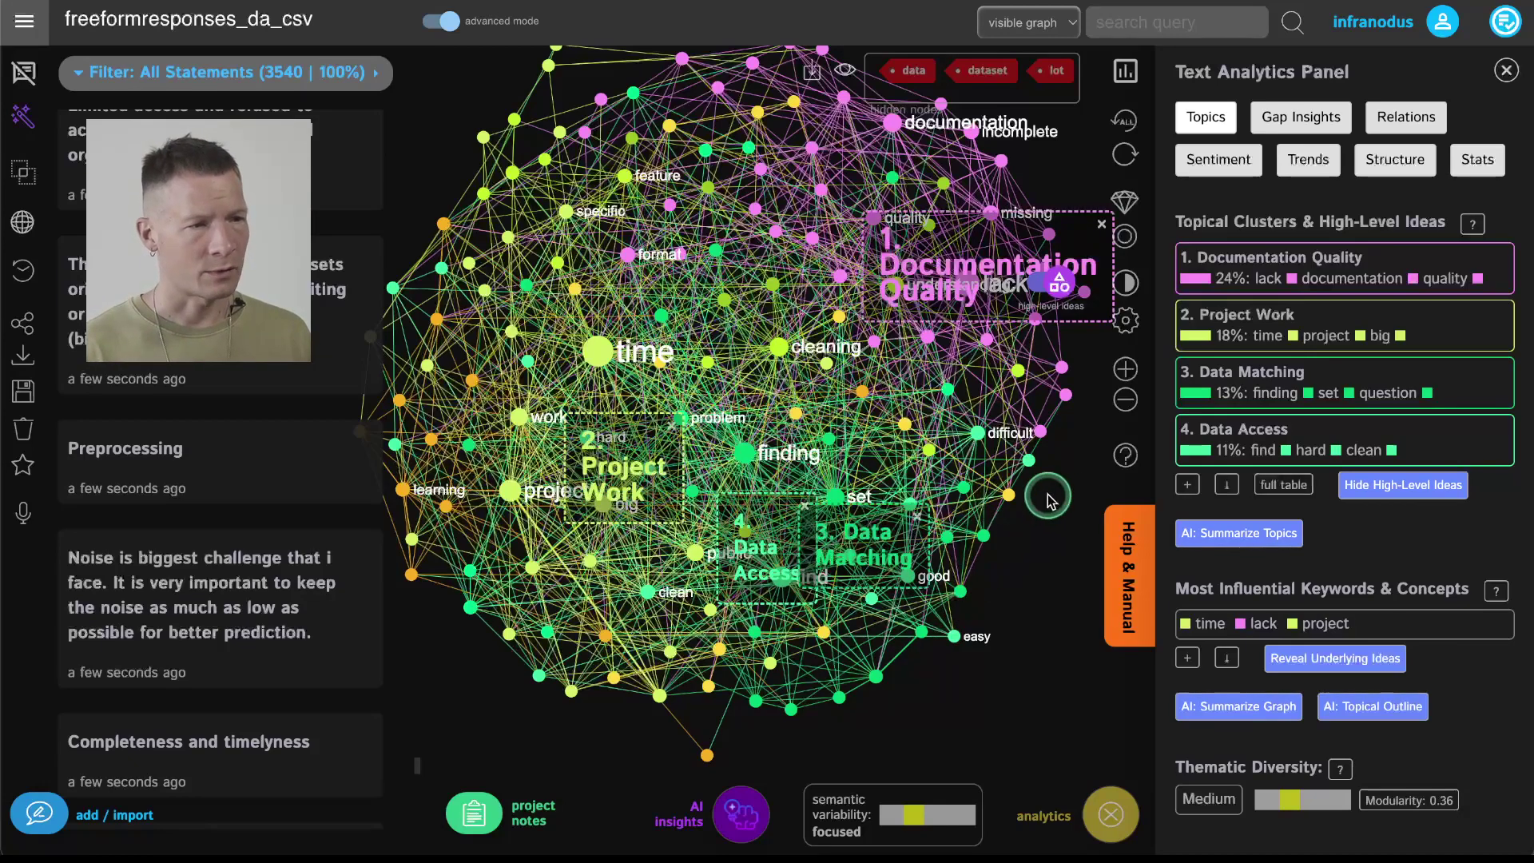
- Show the structural gap insights, highlight the gap between Data Access and Data Matching in the network and reset the highlight
{"action": "left_click", "coordinate": [1302, 120]}
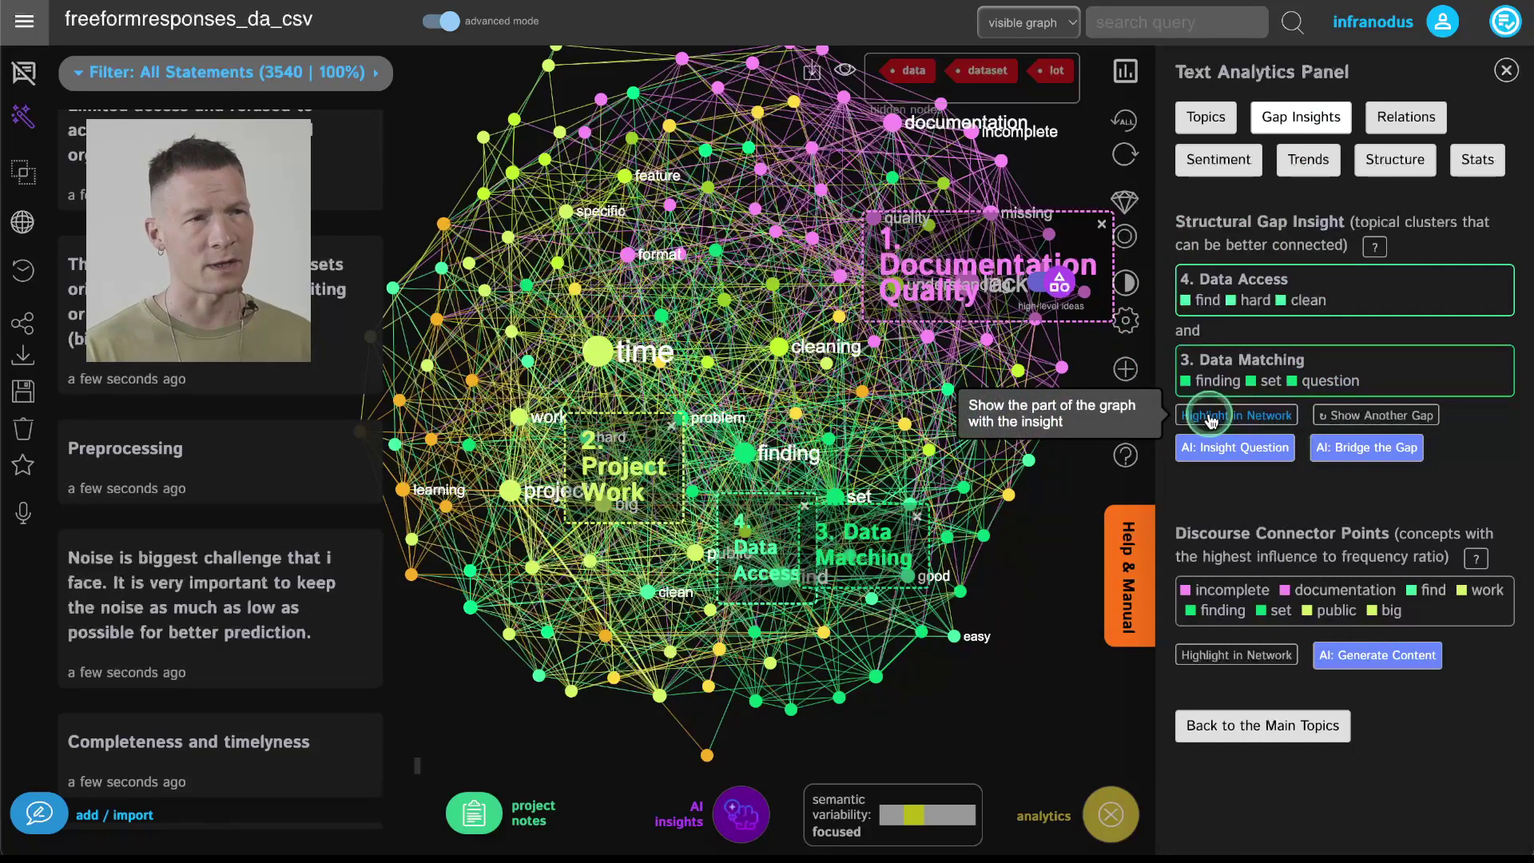
{"action": "left_click", "coordinate": [1211, 417]}
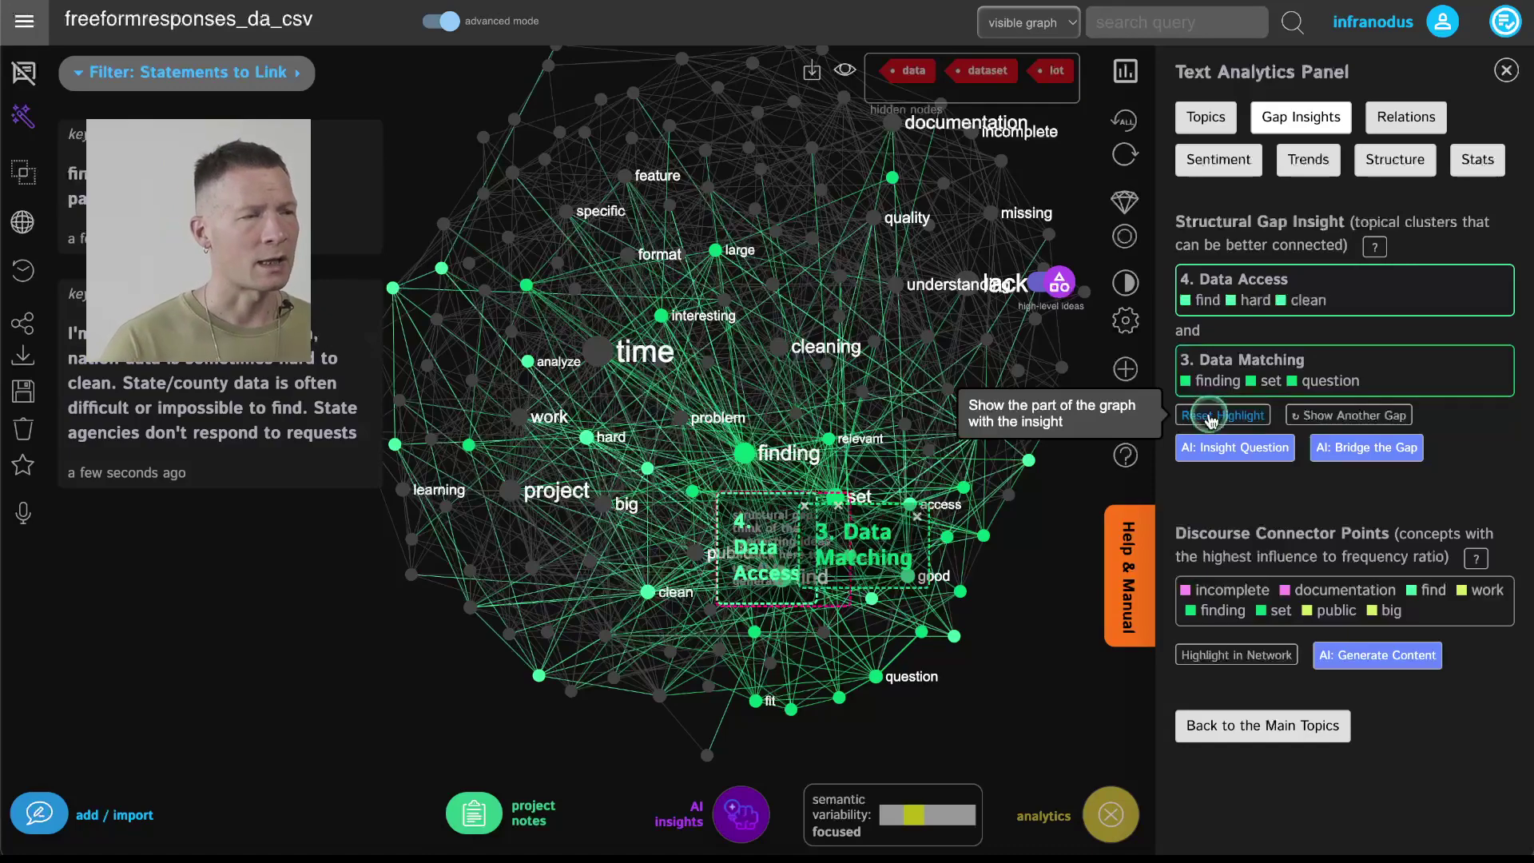
{"action": "left_click", "coordinate": [1226, 415]}
{"action": "left_click", "coordinate": [1245, 417]}
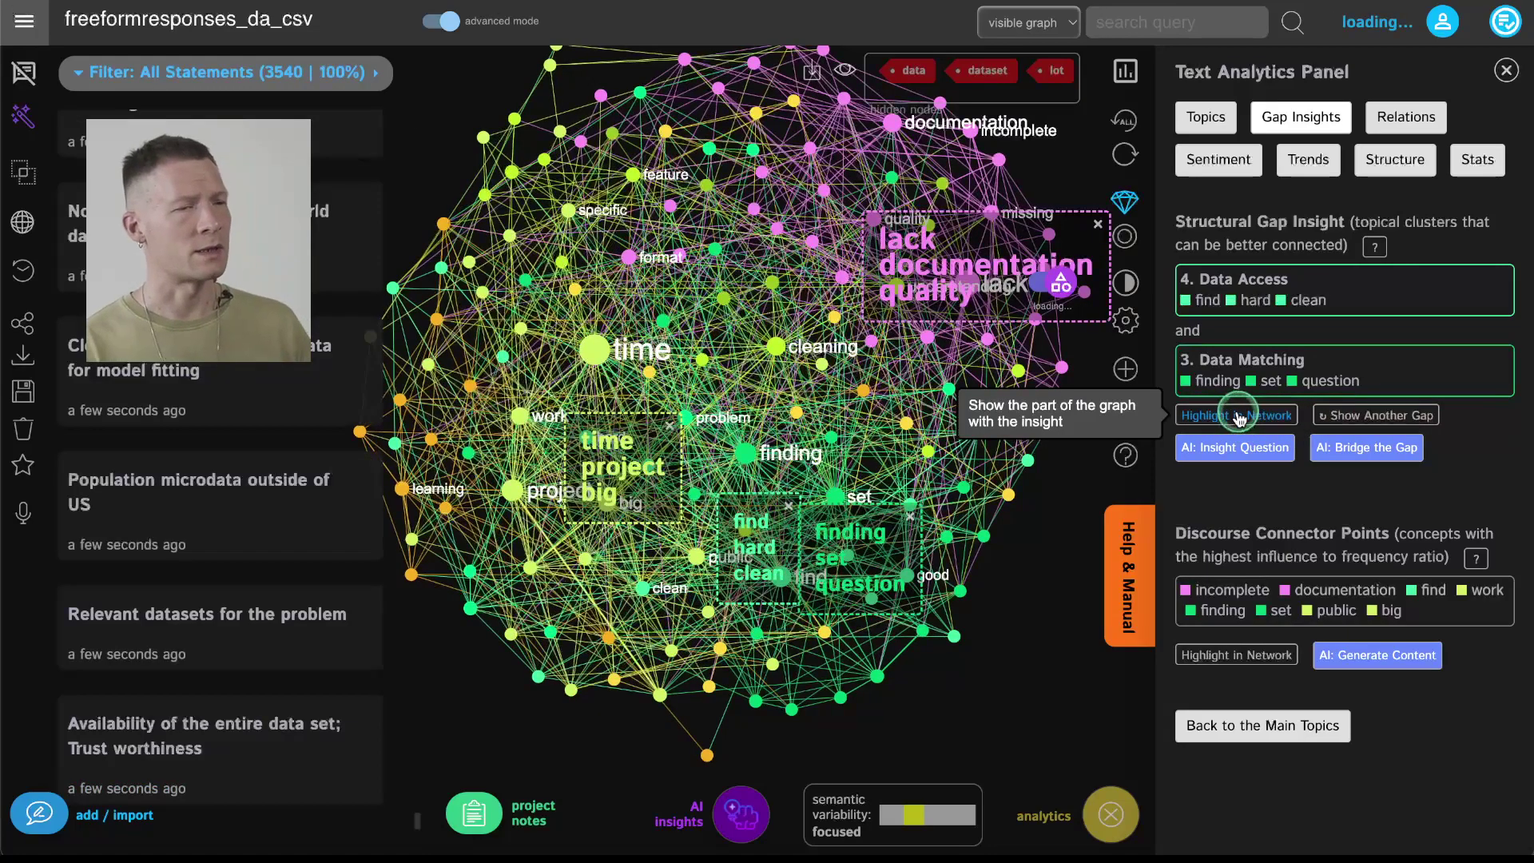
- Cycle through other structural gaps to the one between Machine Learning and Data Cleaning and examine both clusters on the graph
{"action": "left_click", "coordinate": [1323, 416]}
{"action": "left_click", "coordinate": [1322, 417]}
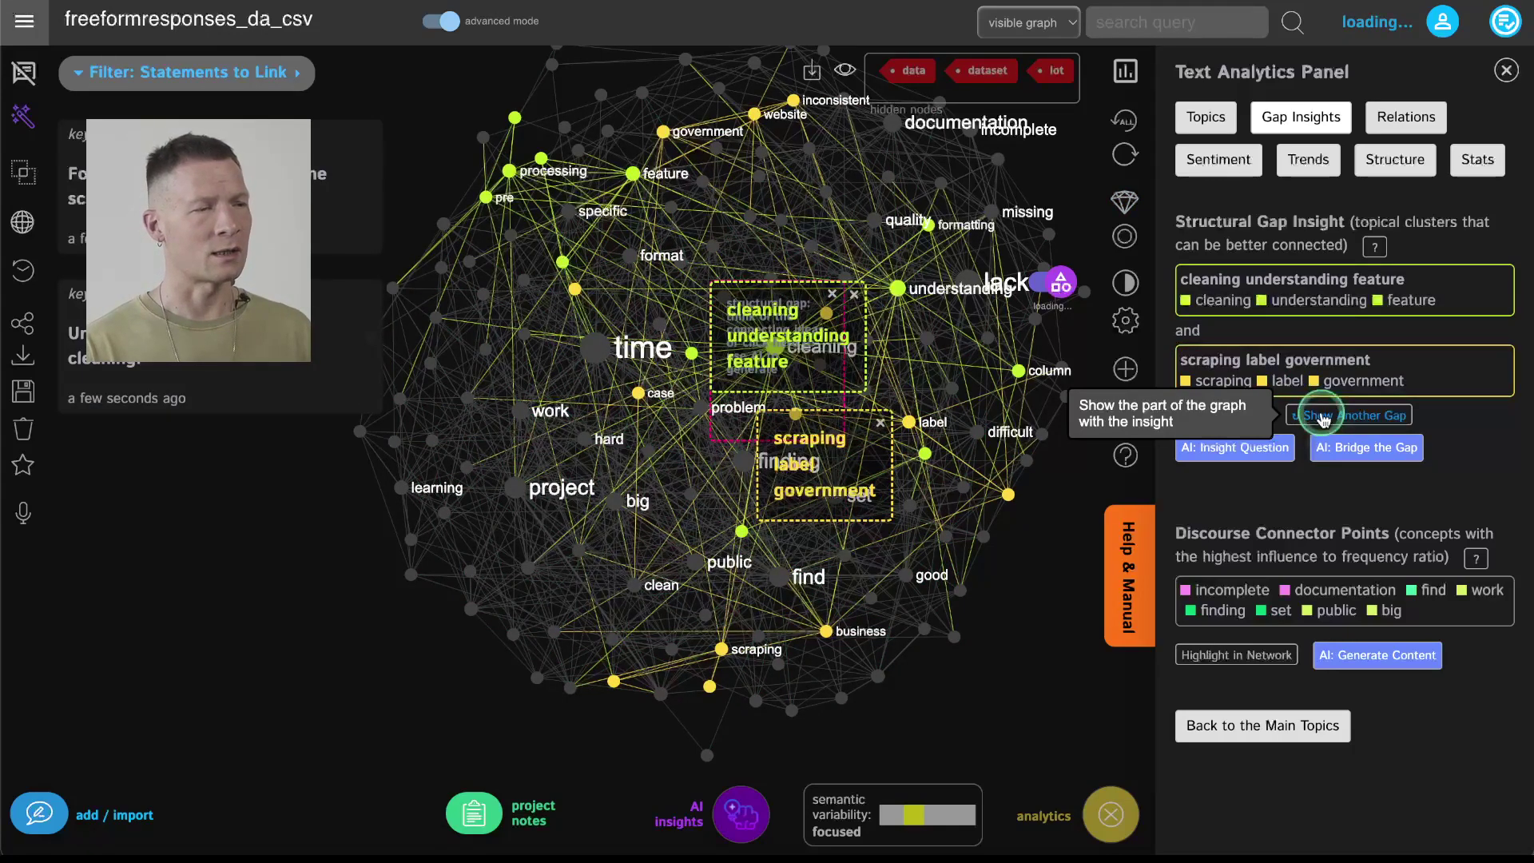
{"action": "left_click", "coordinate": [1323, 416]}
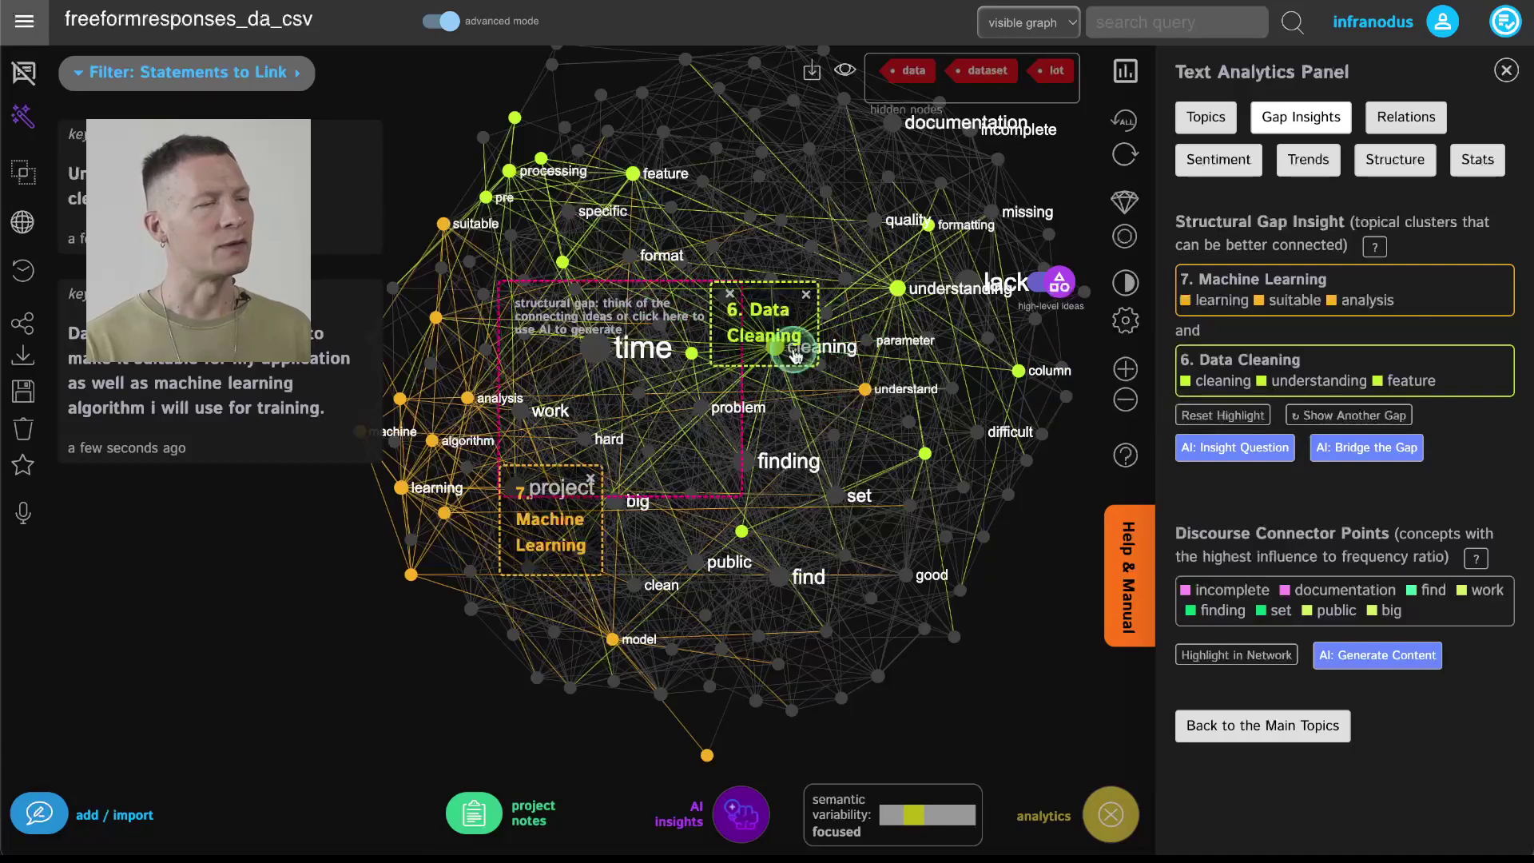
{"action": "left_click", "coordinate": [771, 343]}
{"action": "left_click", "coordinate": [563, 544]}
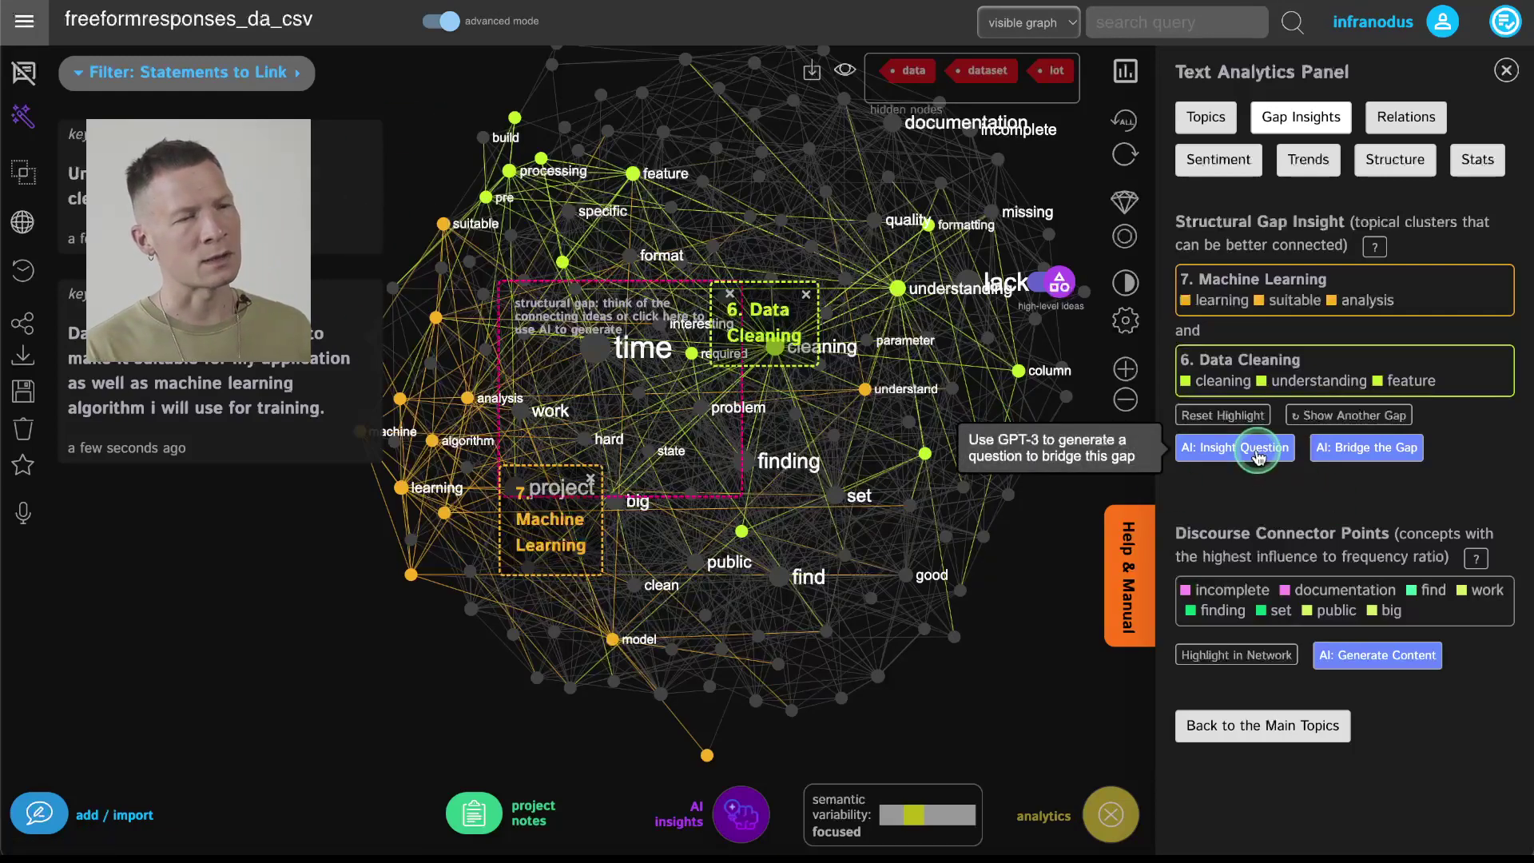
- Generate an AI question bridging the Machine Learning and Data Cleaning gap, save it to the project notes and close them
{"action": "left_click", "coordinate": [1383, 456]}
{"action": "left_click", "coordinate": [413, 754]}
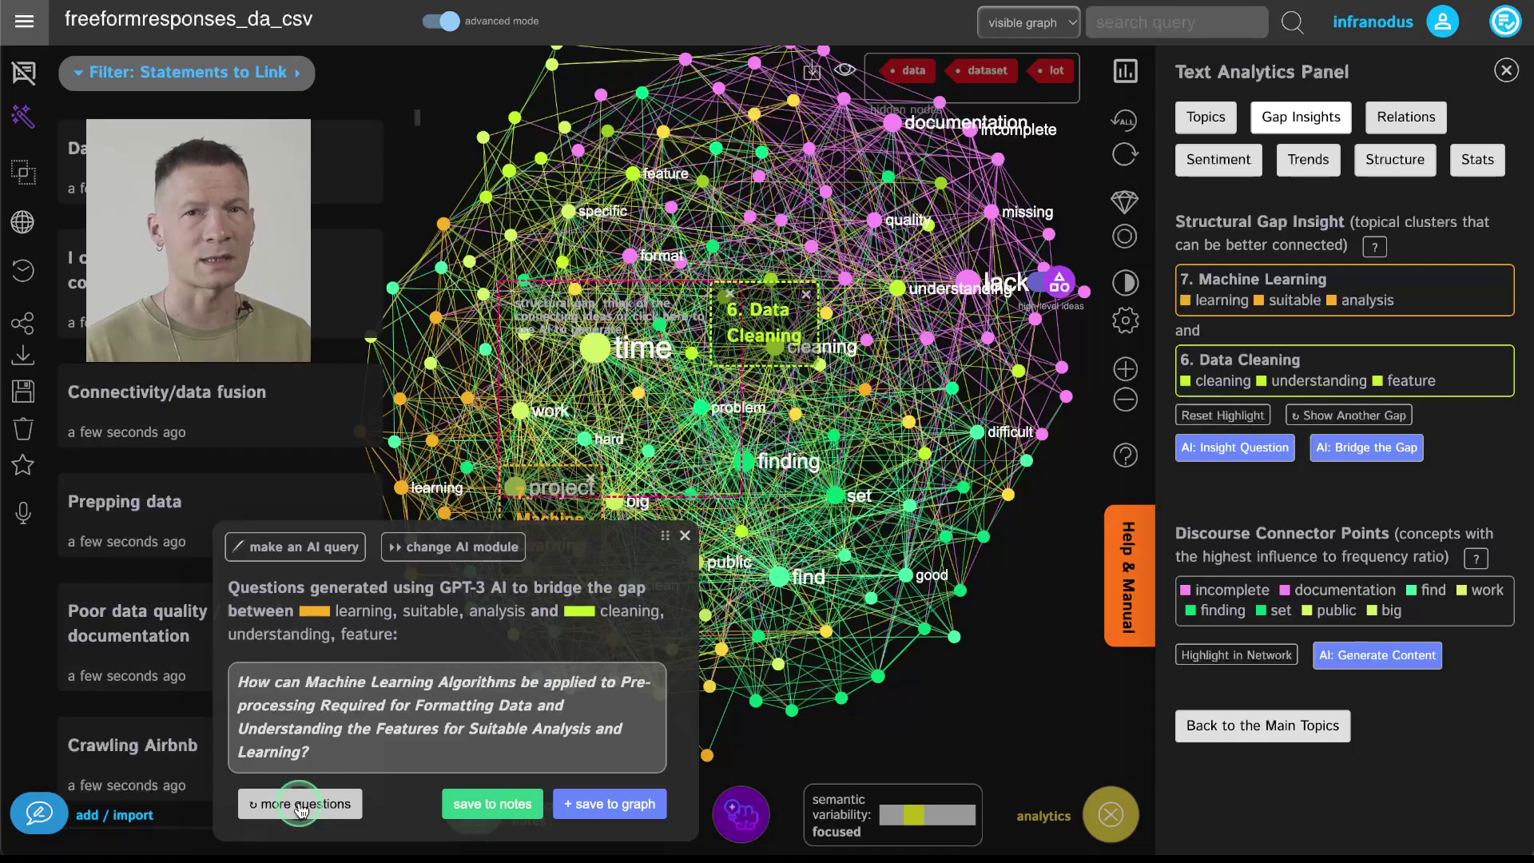
{"action": "left_click", "coordinate": [495, 811]}
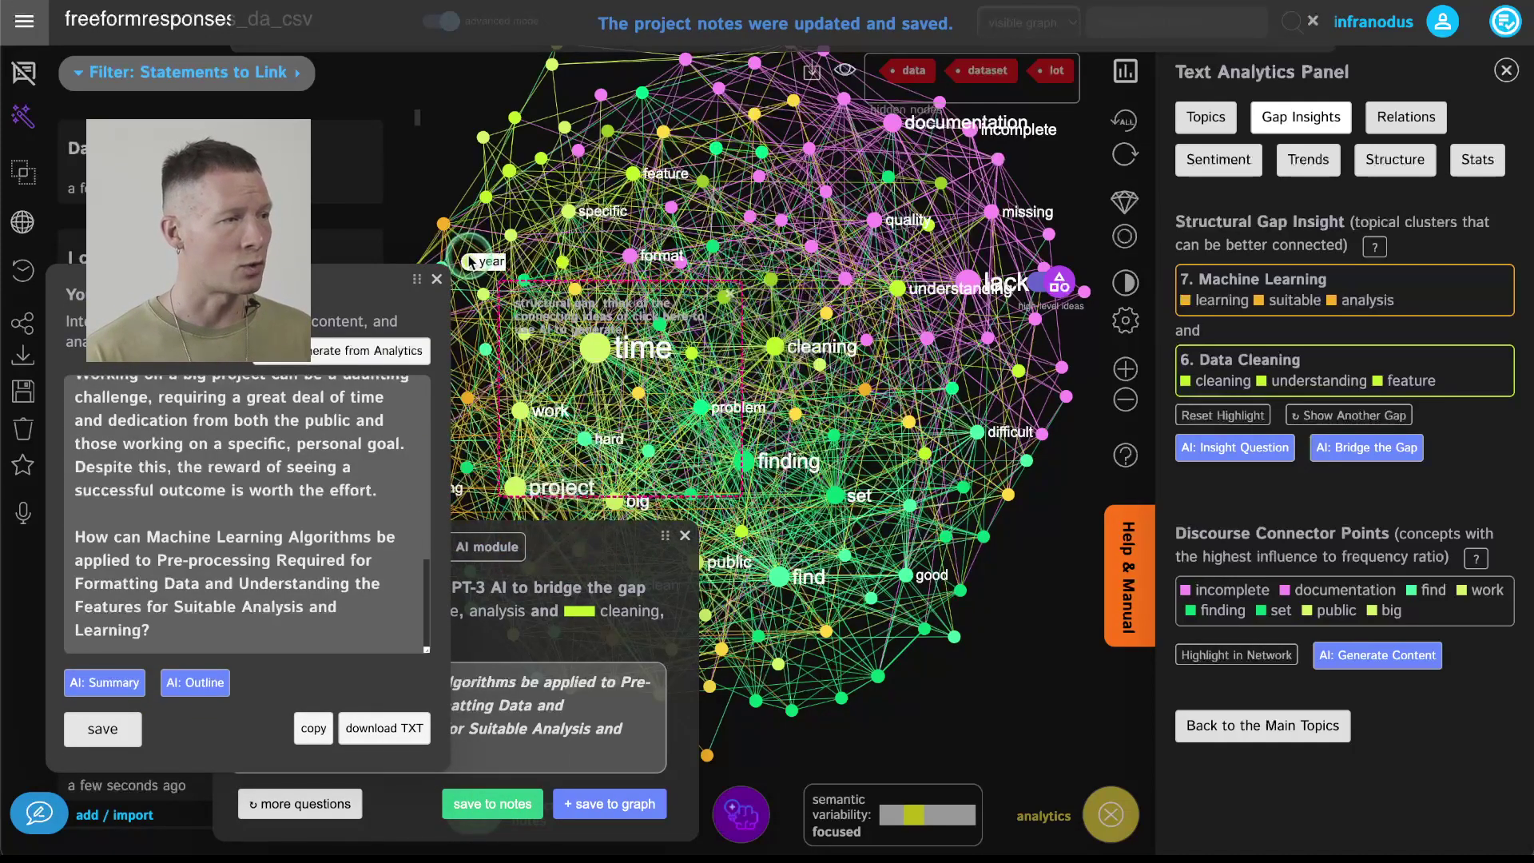
{"action": "left_click", "coordinate": [437, 281]}
- Switch the AI module to GPT4 Chat and generate responses that bridge the gap between Machine Learning and Data Cleaning
{"action": "left_click", "coordinate": [457, 541]}
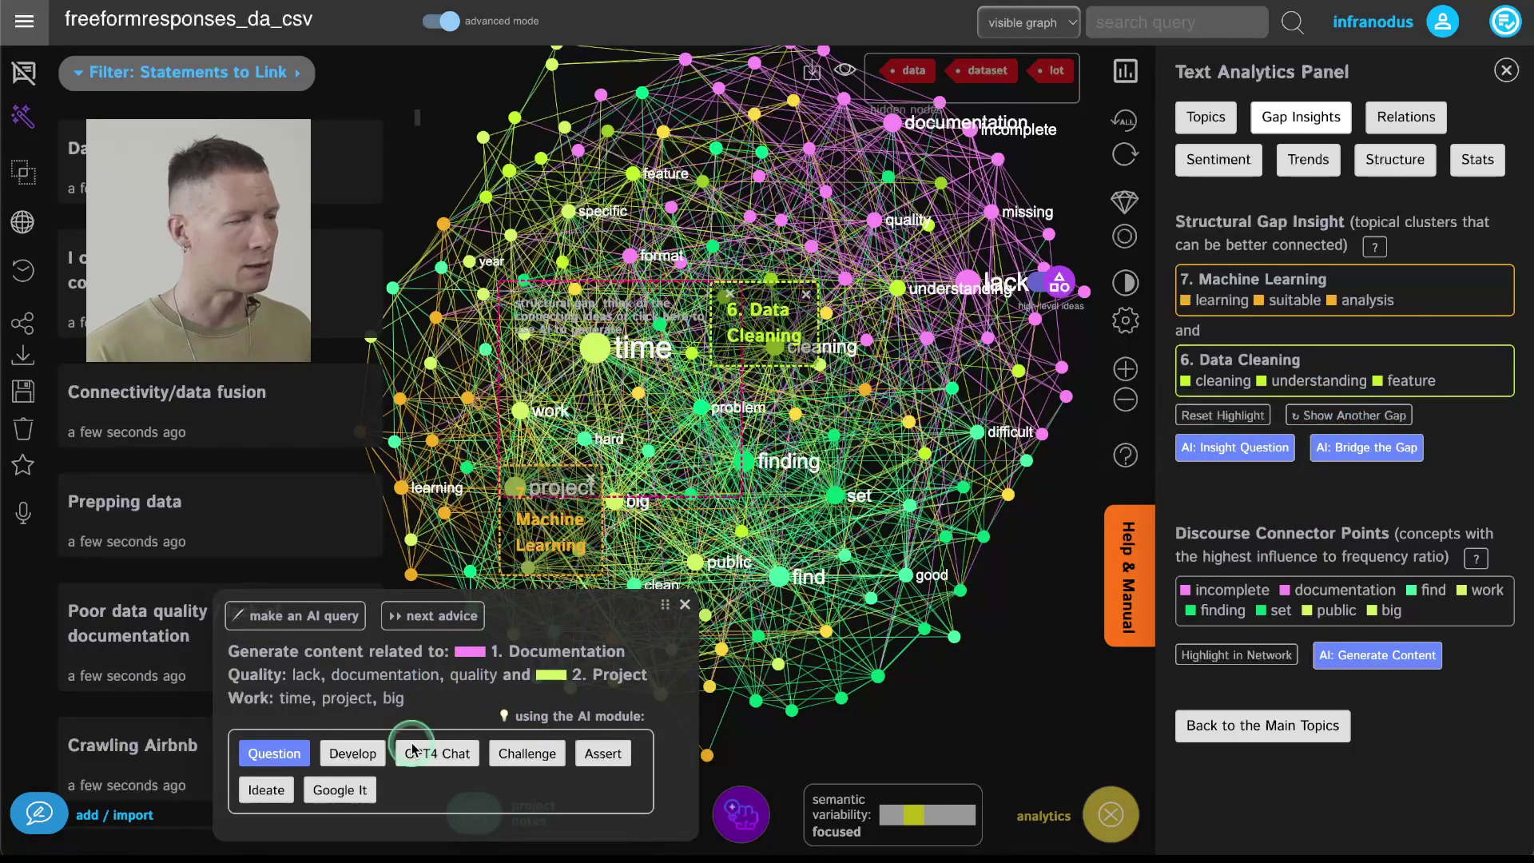
{"action": "left_click", "coordinate": [412, 751]}
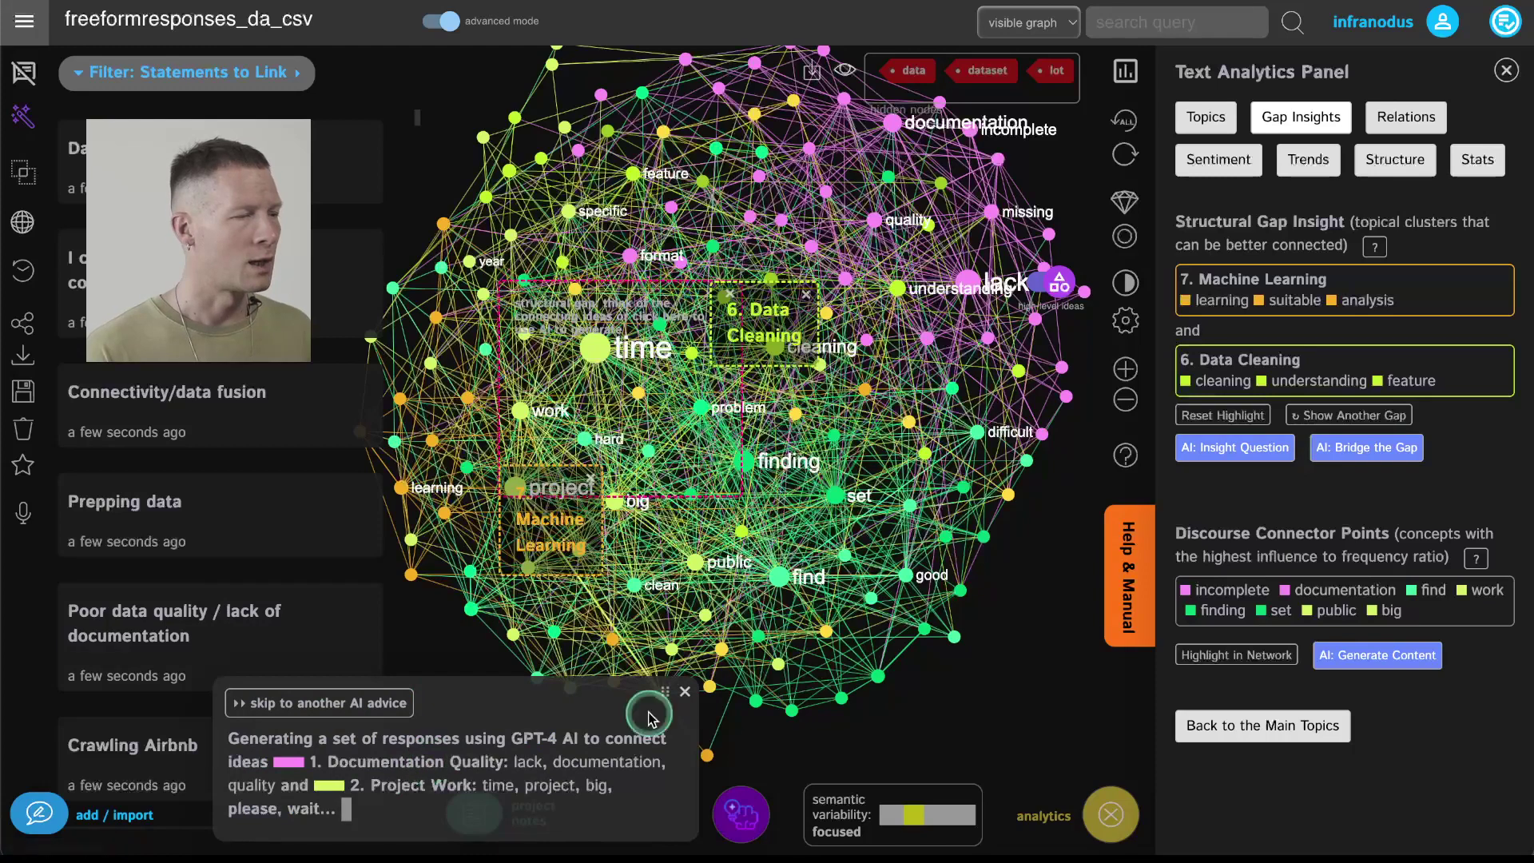
{"action": "left_click", "coordinate": [1355, 449]}
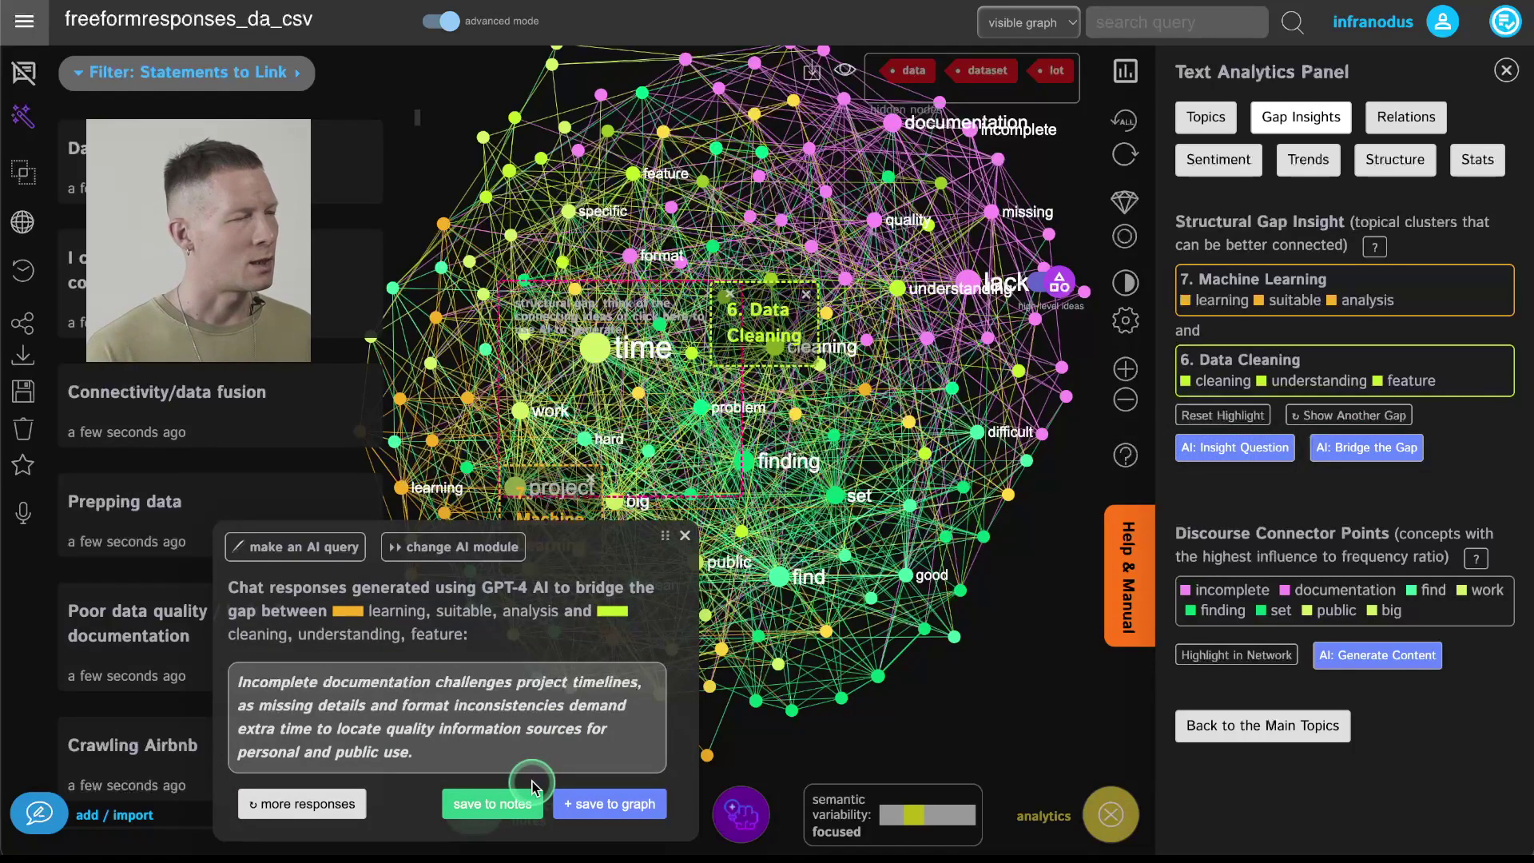
{"action": "left_click", "coordinate": [1367, 450]}
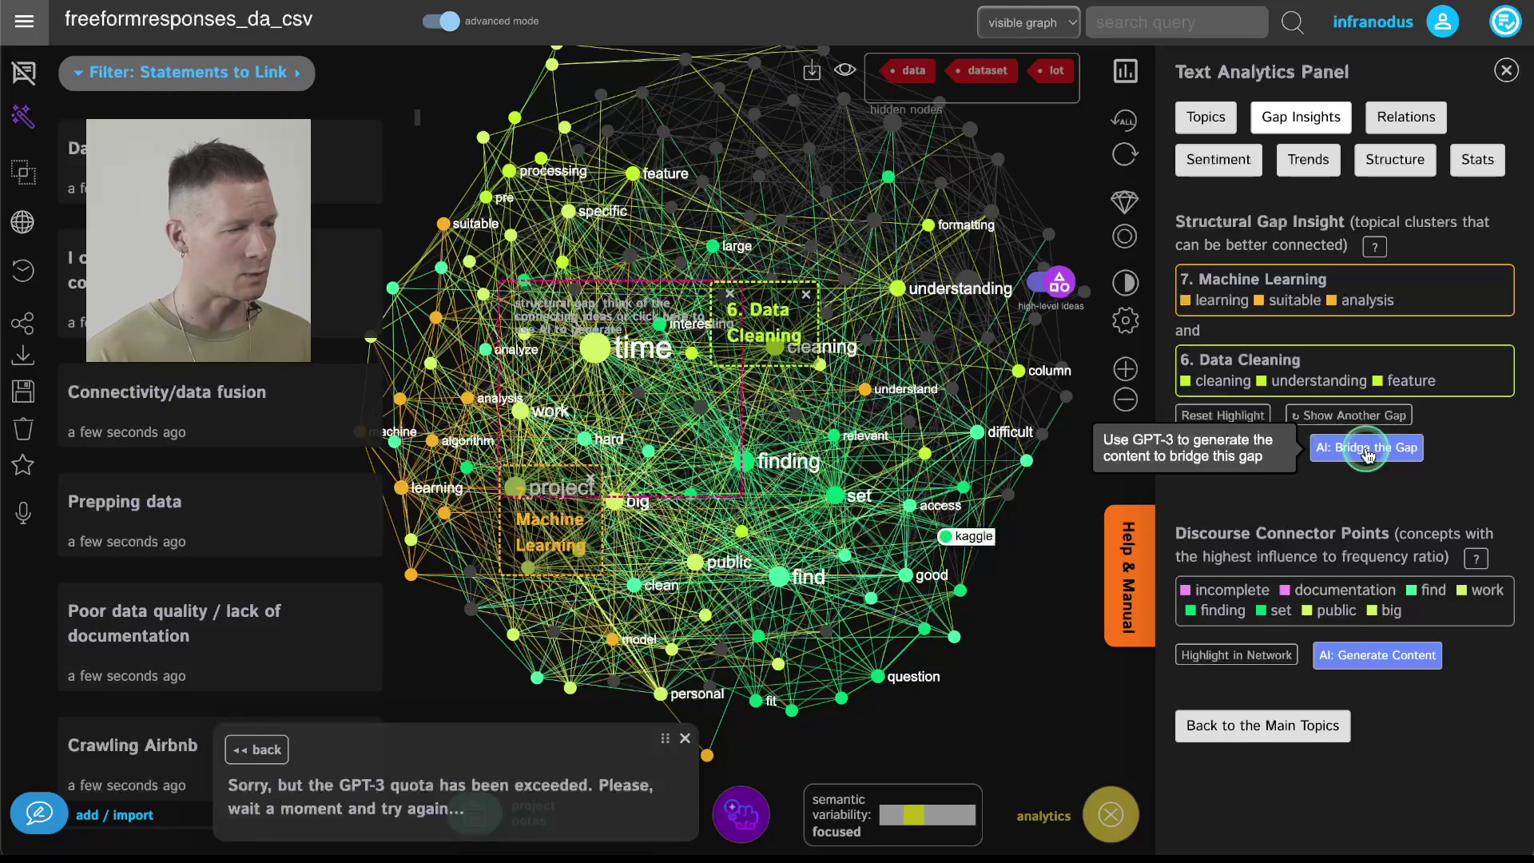
{"action": "left_click", "coordinate": [259, 750]}
{"action": "left_click", "coordinate": [437, 753]}
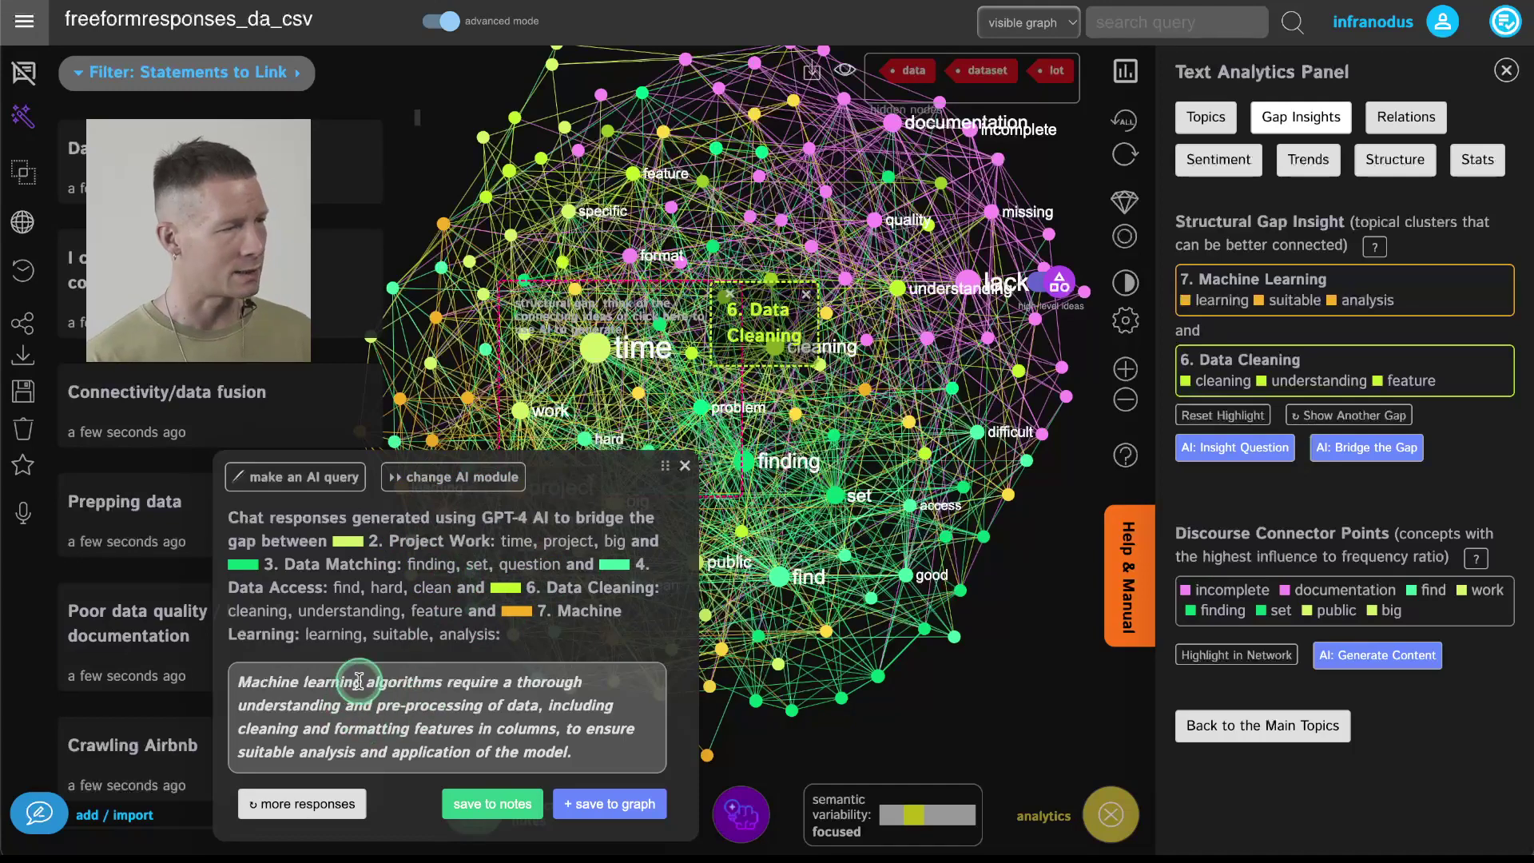
- Generate gap-bridging content again, switch to the Develop module for another response and dismiss the AI results
{"action": "left_click", "coordinate": [1368, 449]}
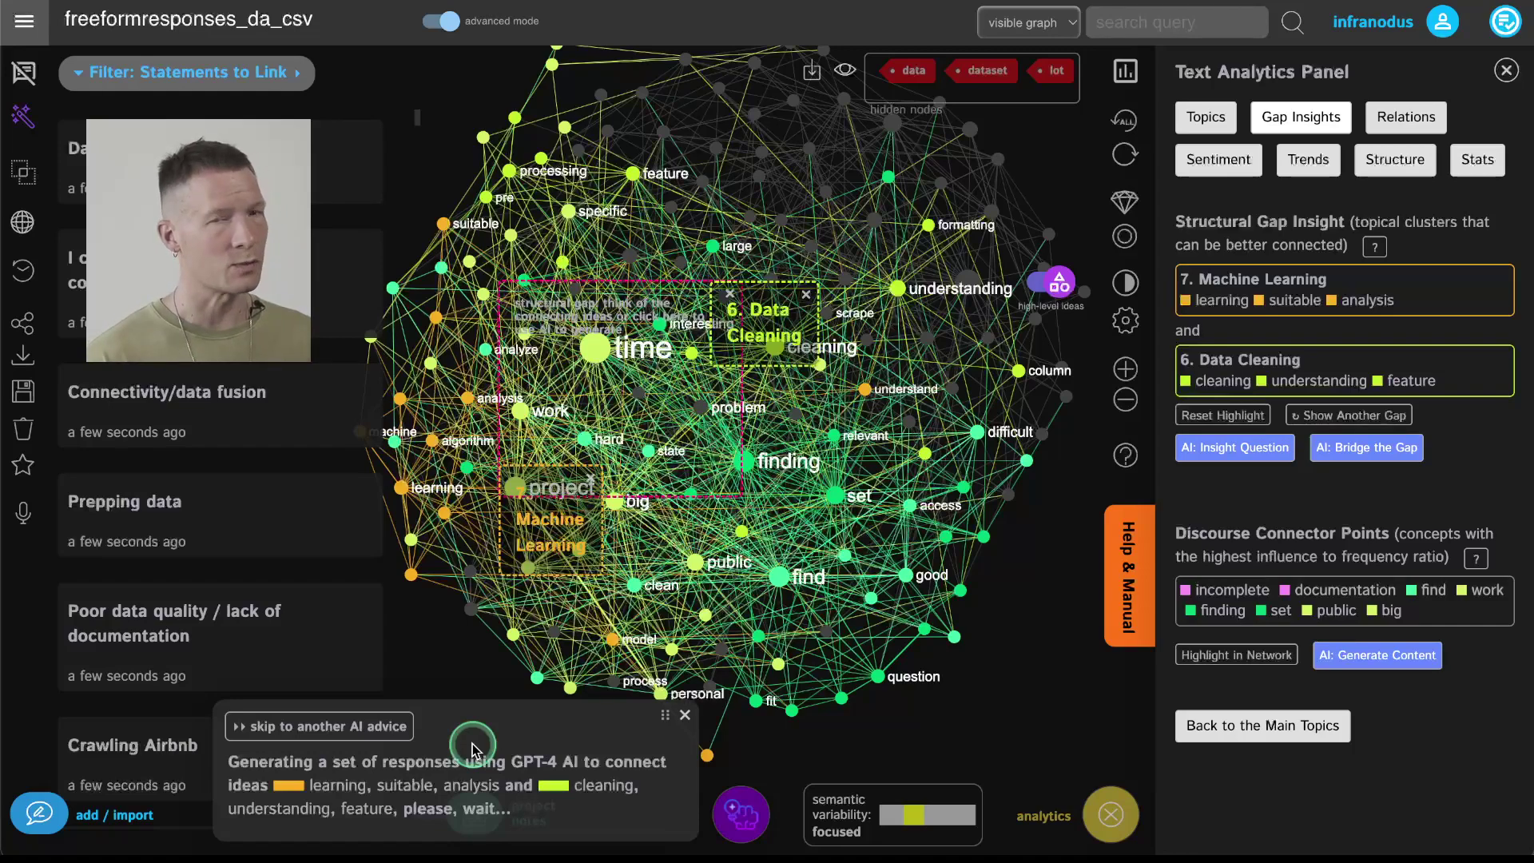
{"action": "left_click", "coordinate": [283, 748]}
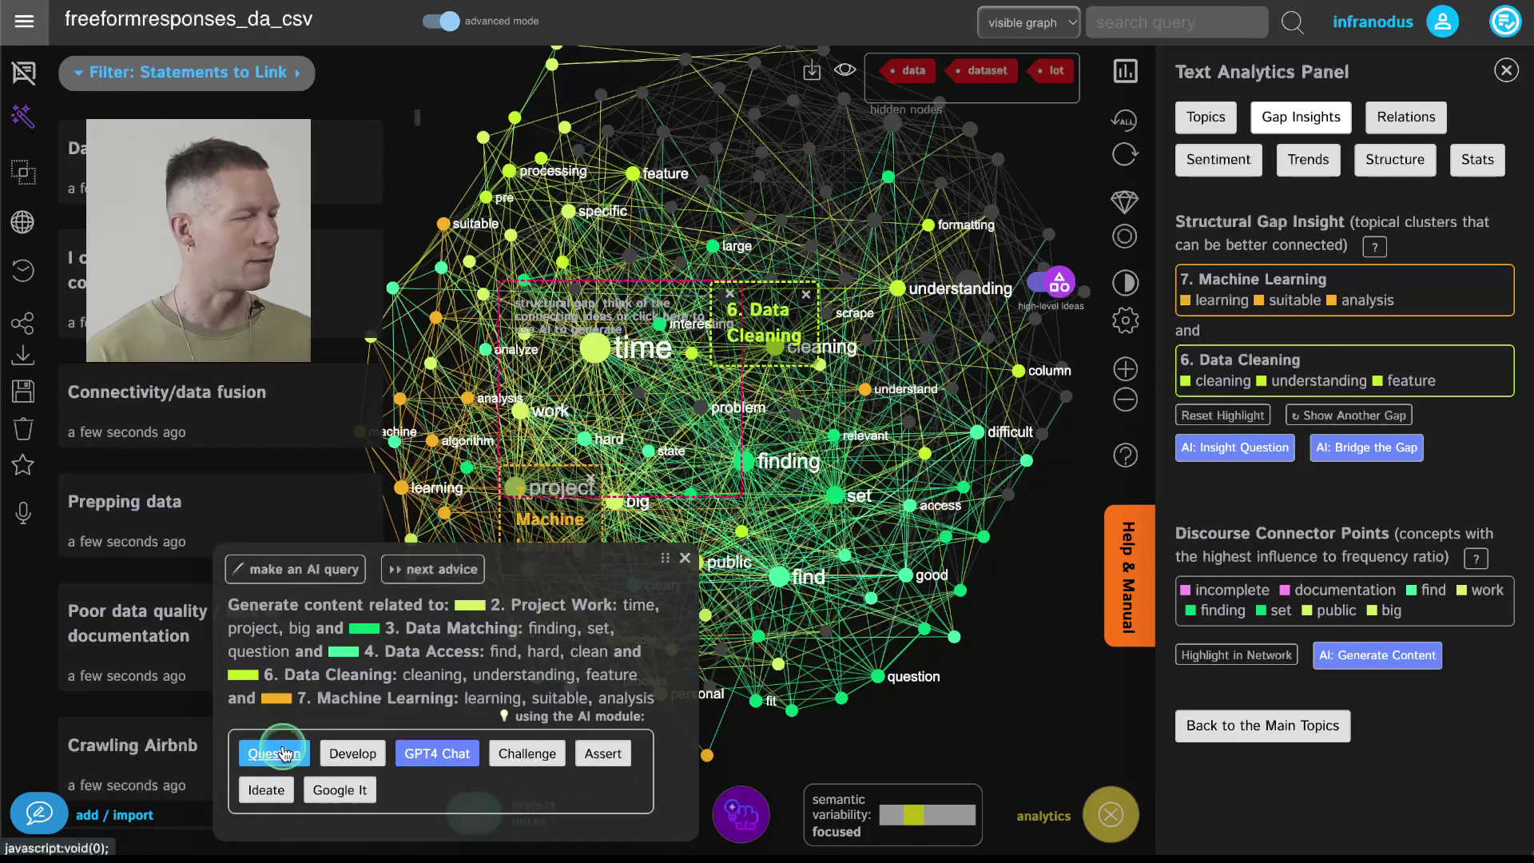
{"action": "left_click", "coordinate": [462, 752]}
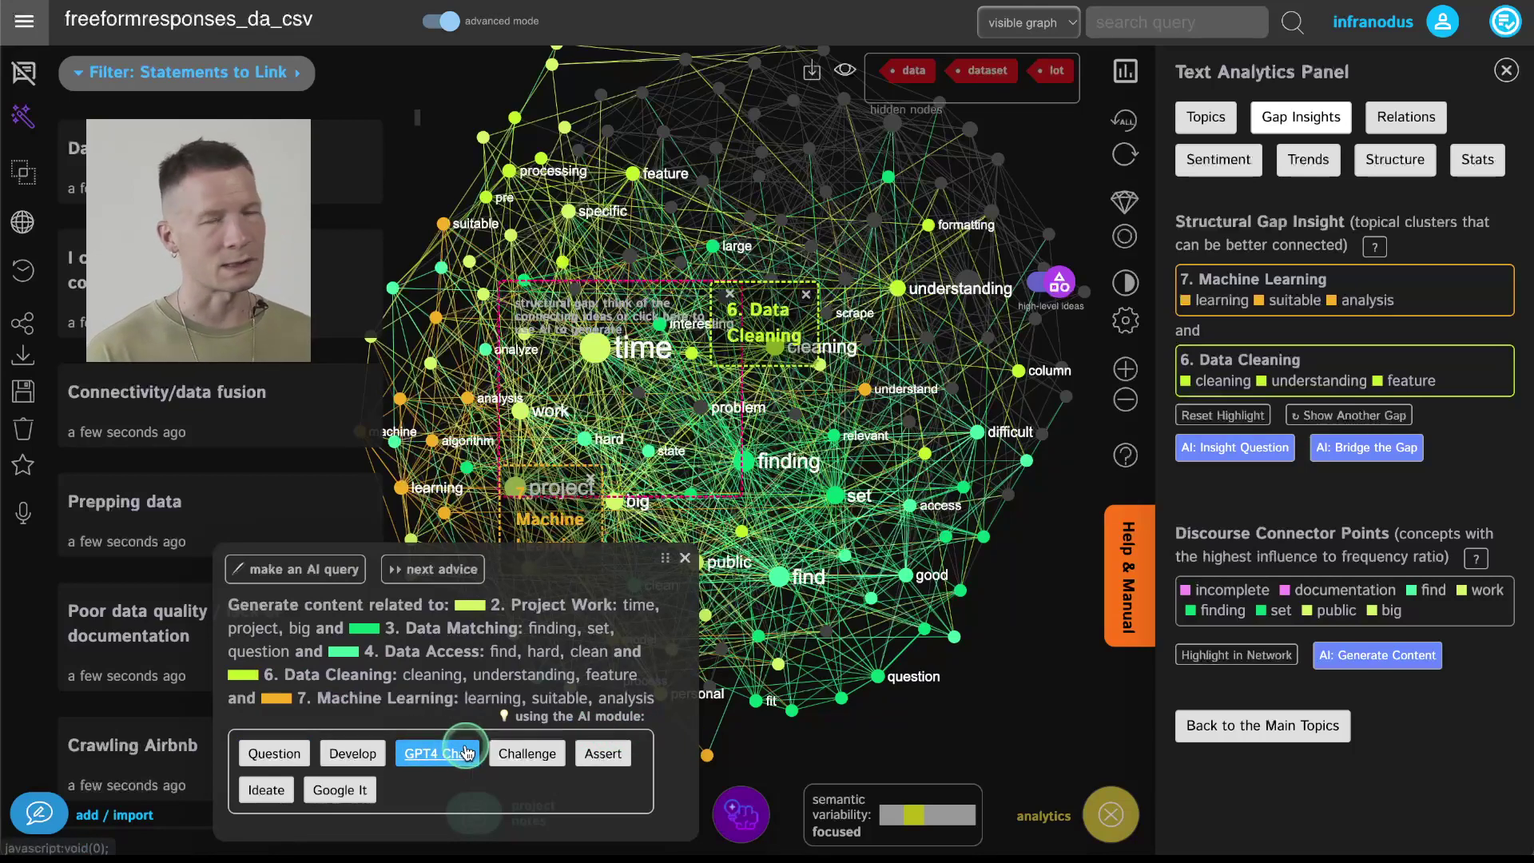
{"action": "left_click", "coordinate": [349, 759]}
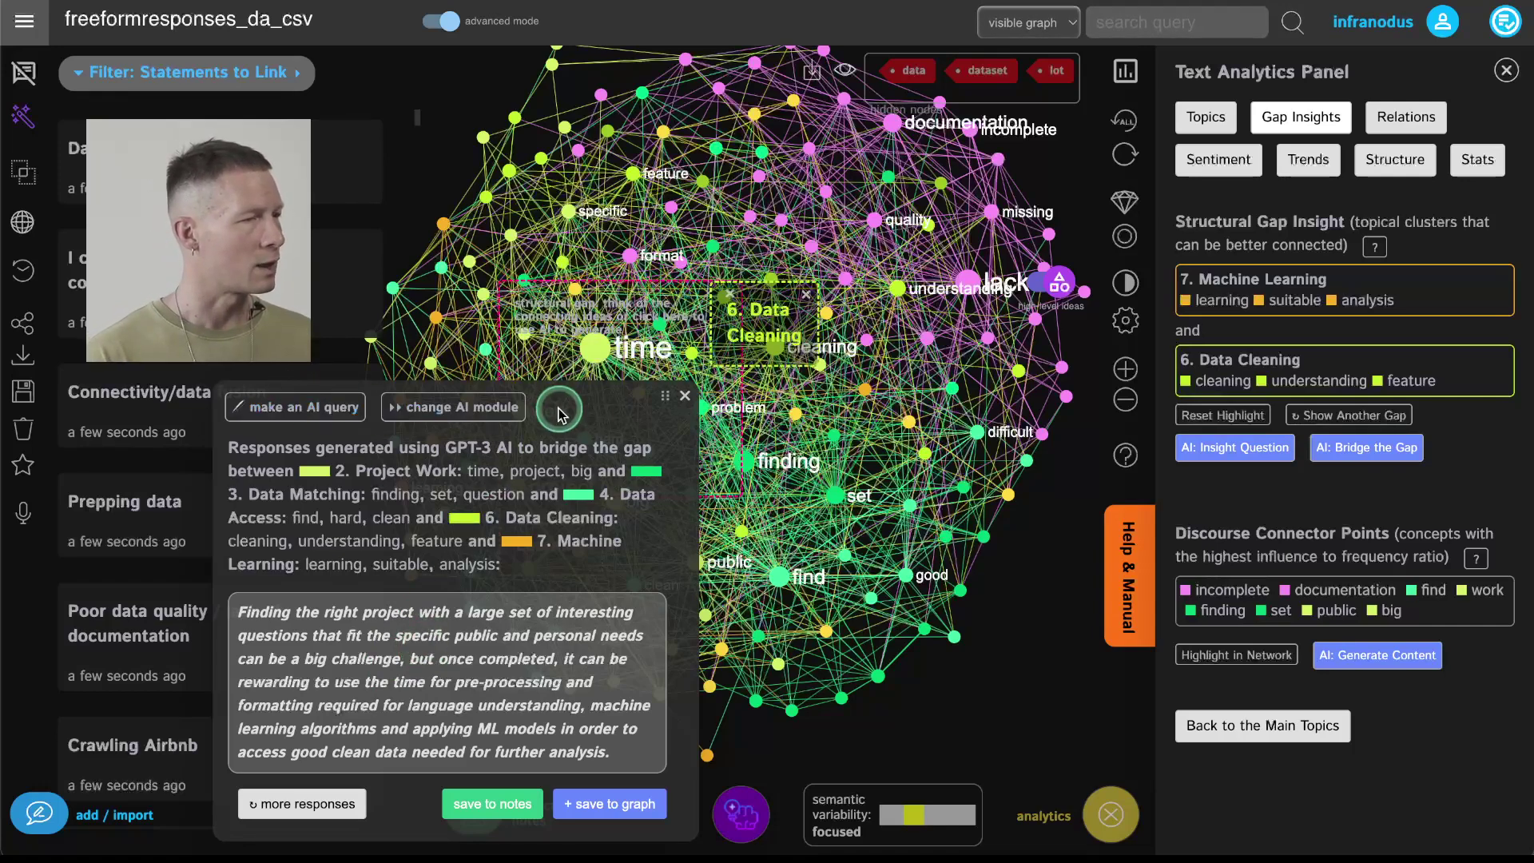
{"action": "left_click", "coordinate": [684, 395]}
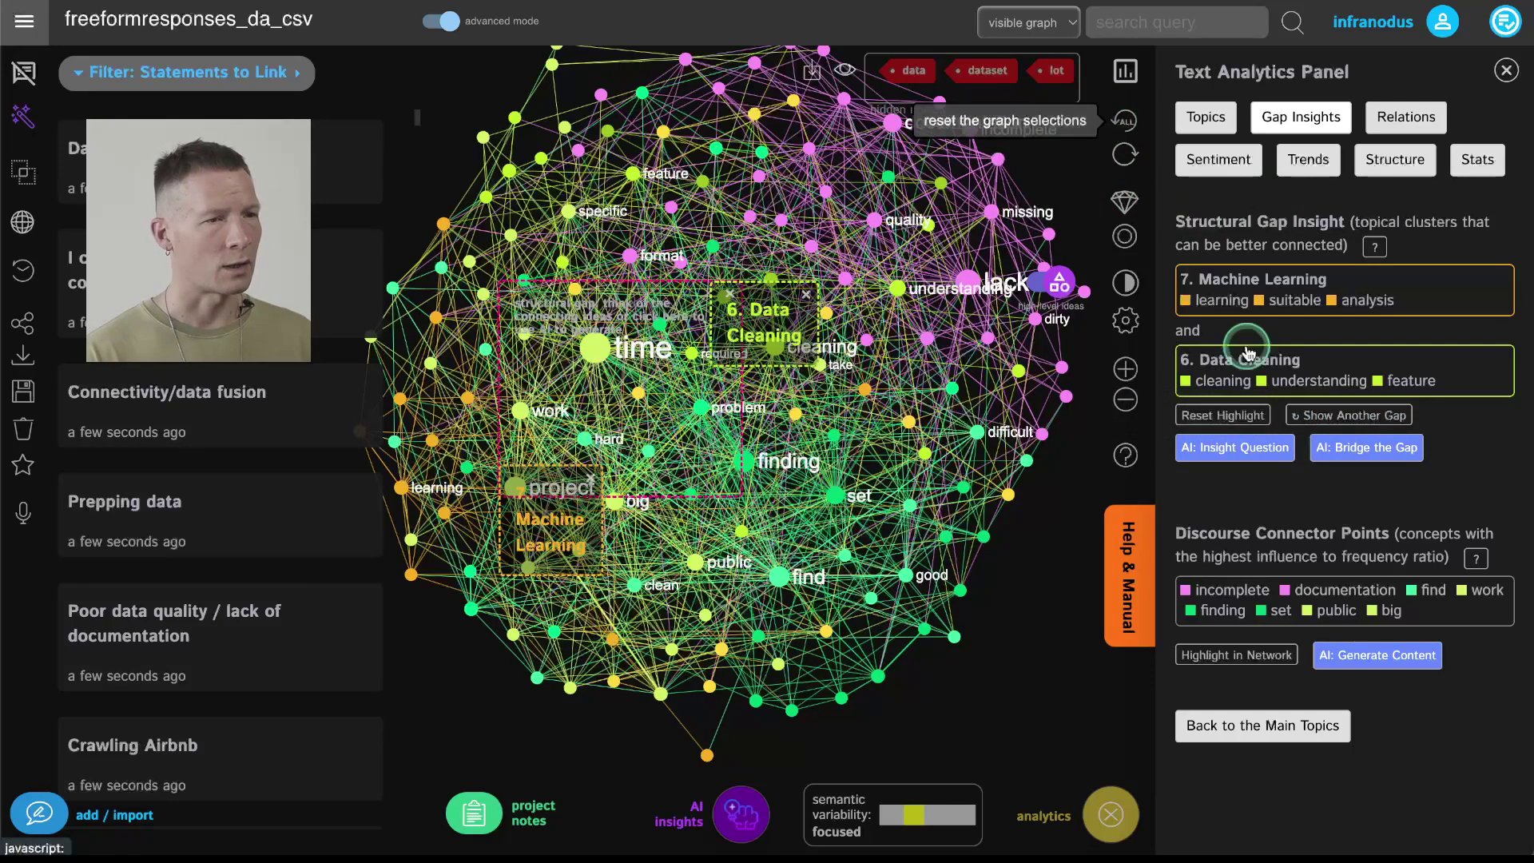
- Reset the gap highlight and highlight the discourse connector points in the network
{"action": "left_click", "coordinate": [1229, 415]}
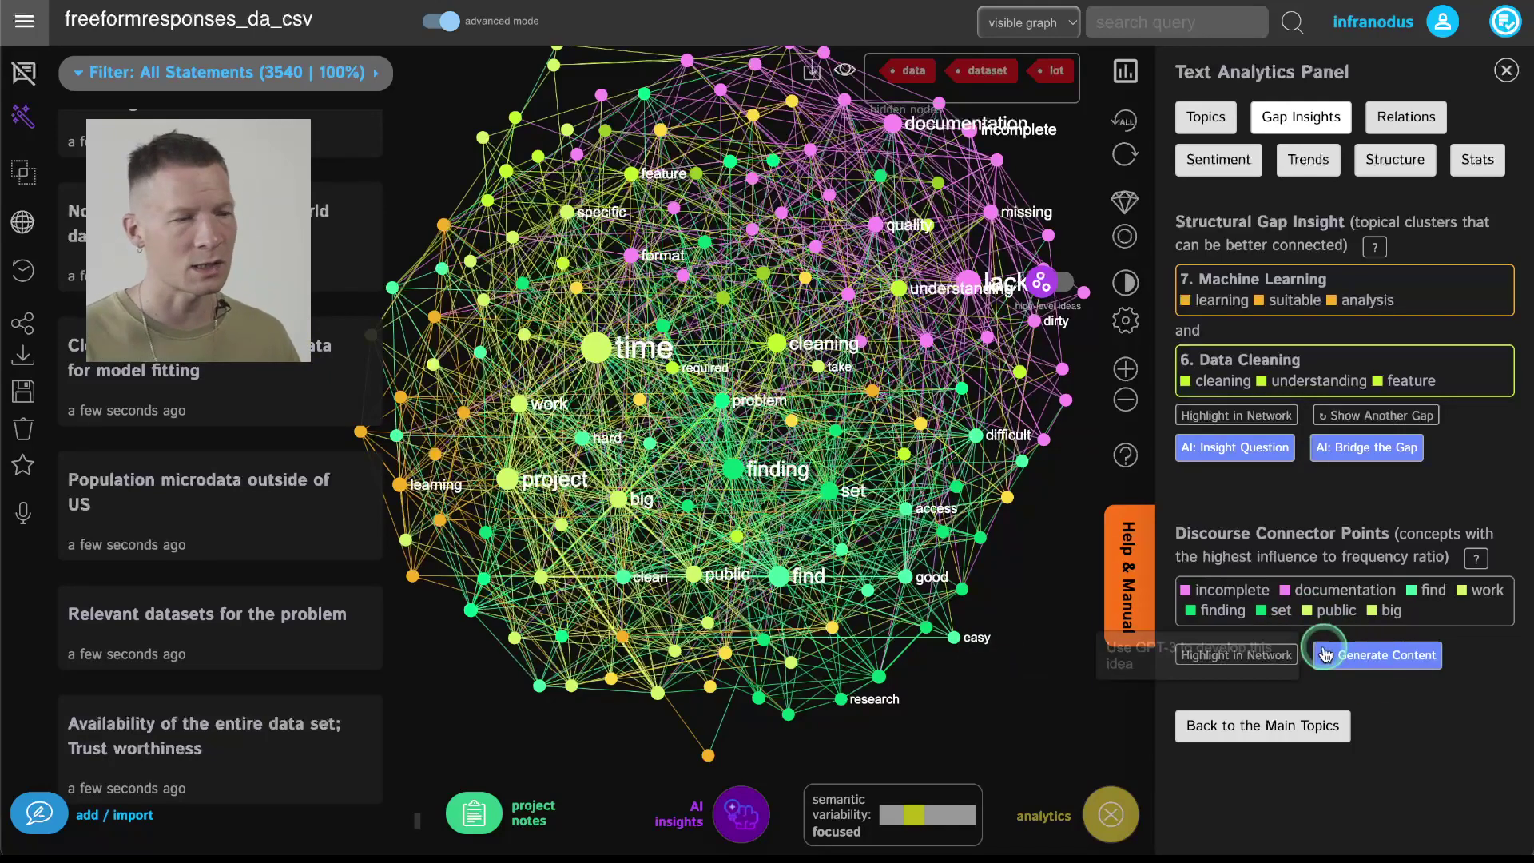
{"action": "left_click", "coordinate": [1252, 660]}
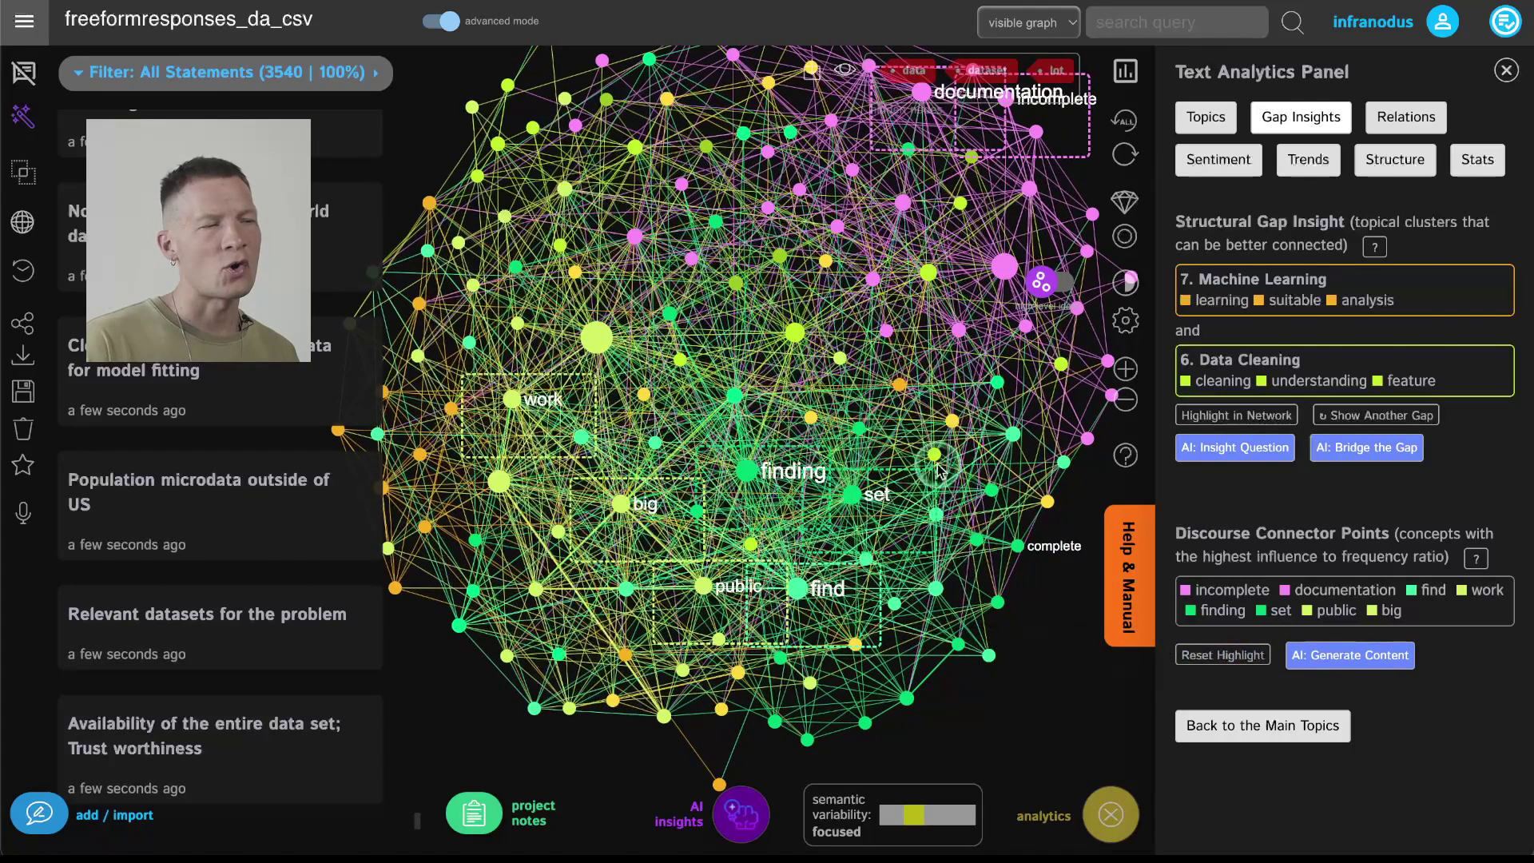
{"action": "left_click_drag", "start_coordinate": [948, 461], "coordinate": [881, 521]}
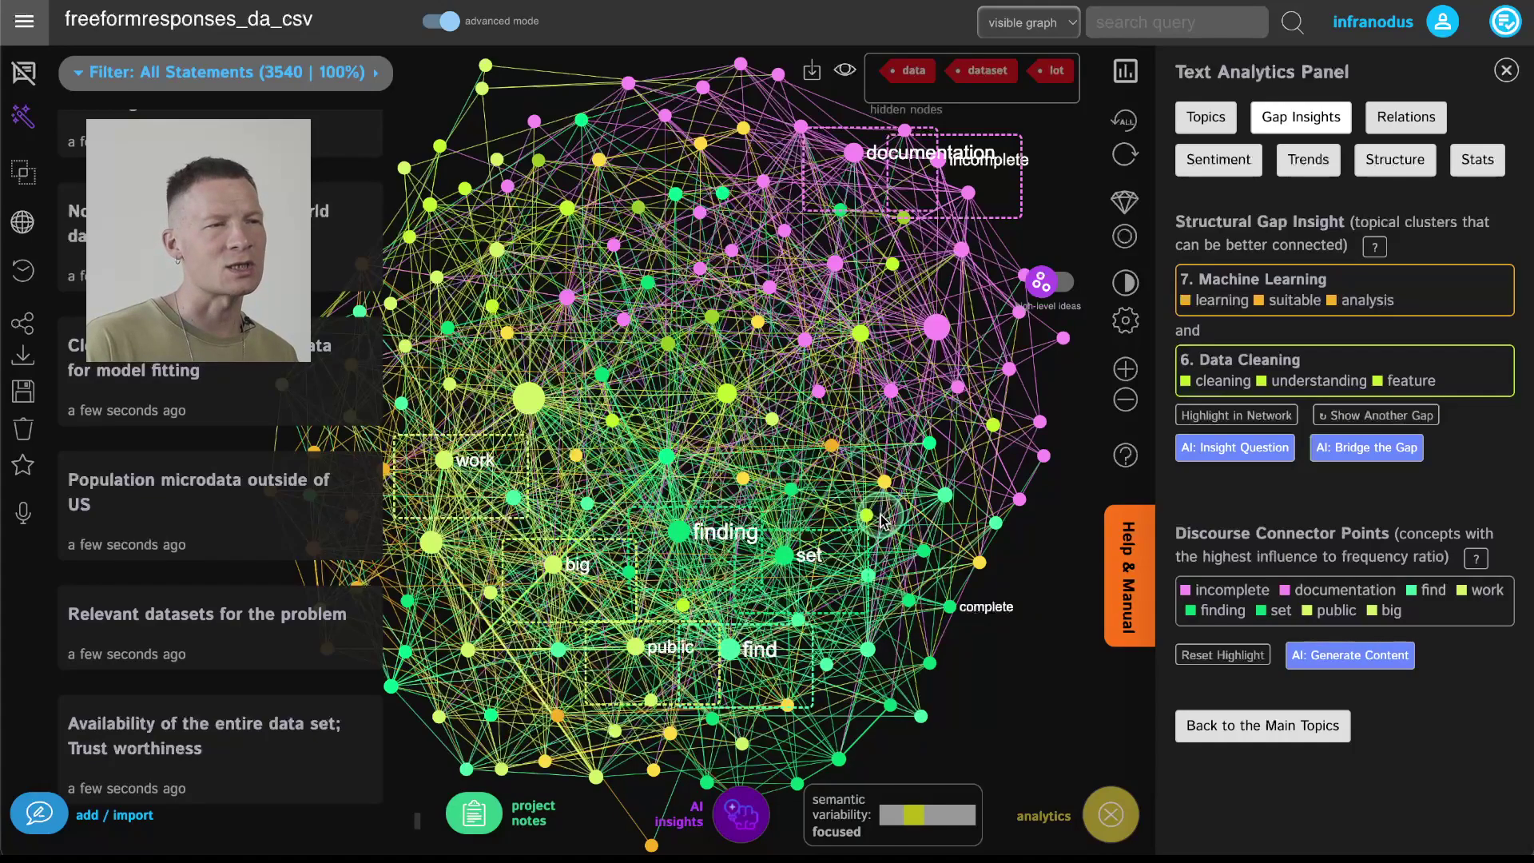
{"action": "left_click", "coordinate": [1124, 202]}
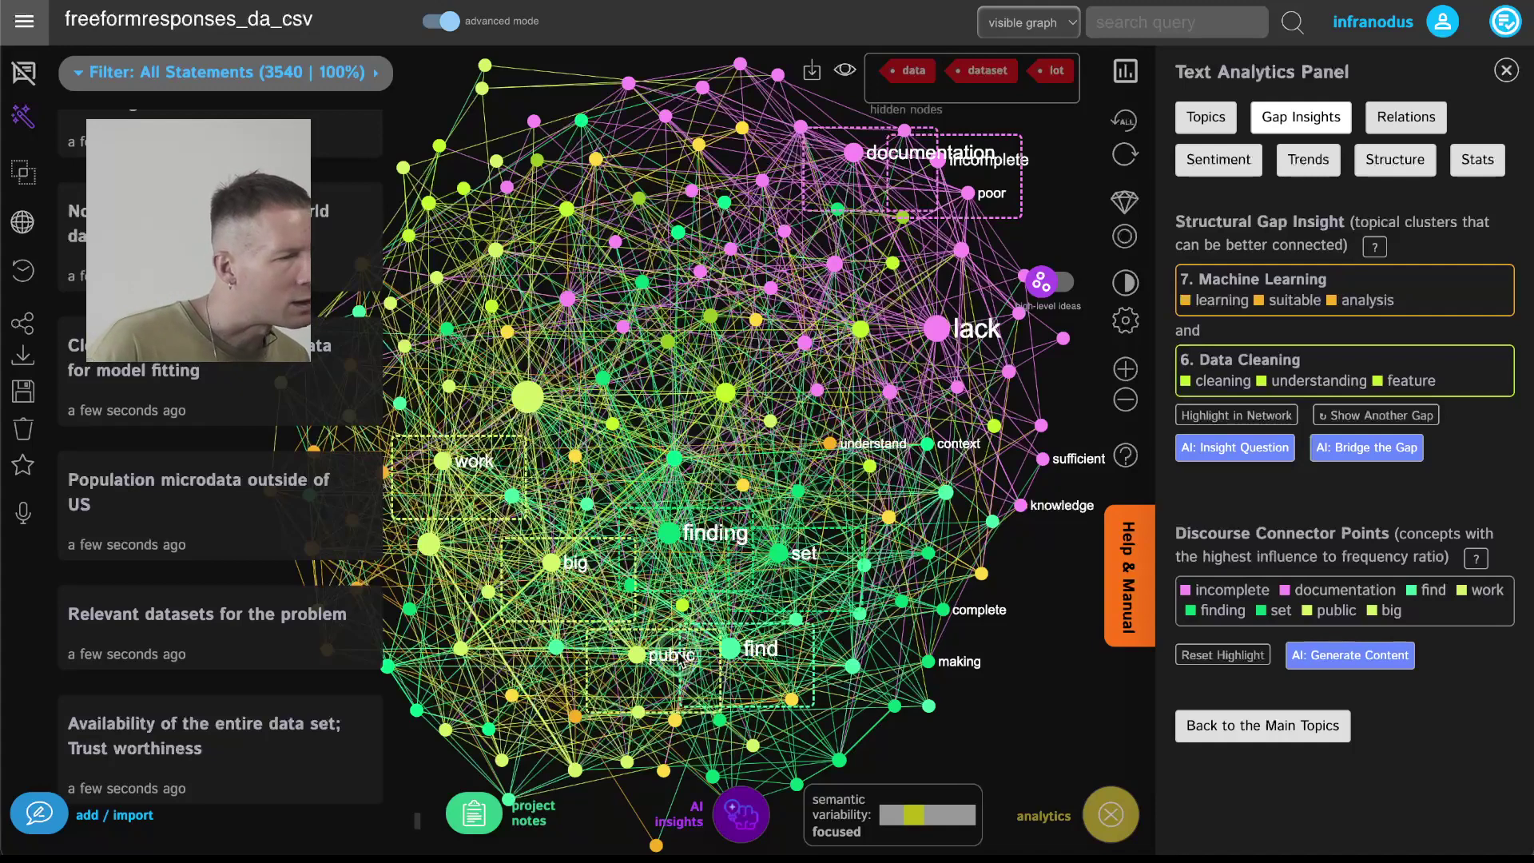
- Generate AI content from the discourse connector points and request another response
{"action": "left_click", "coordinate": [1300, 671]}
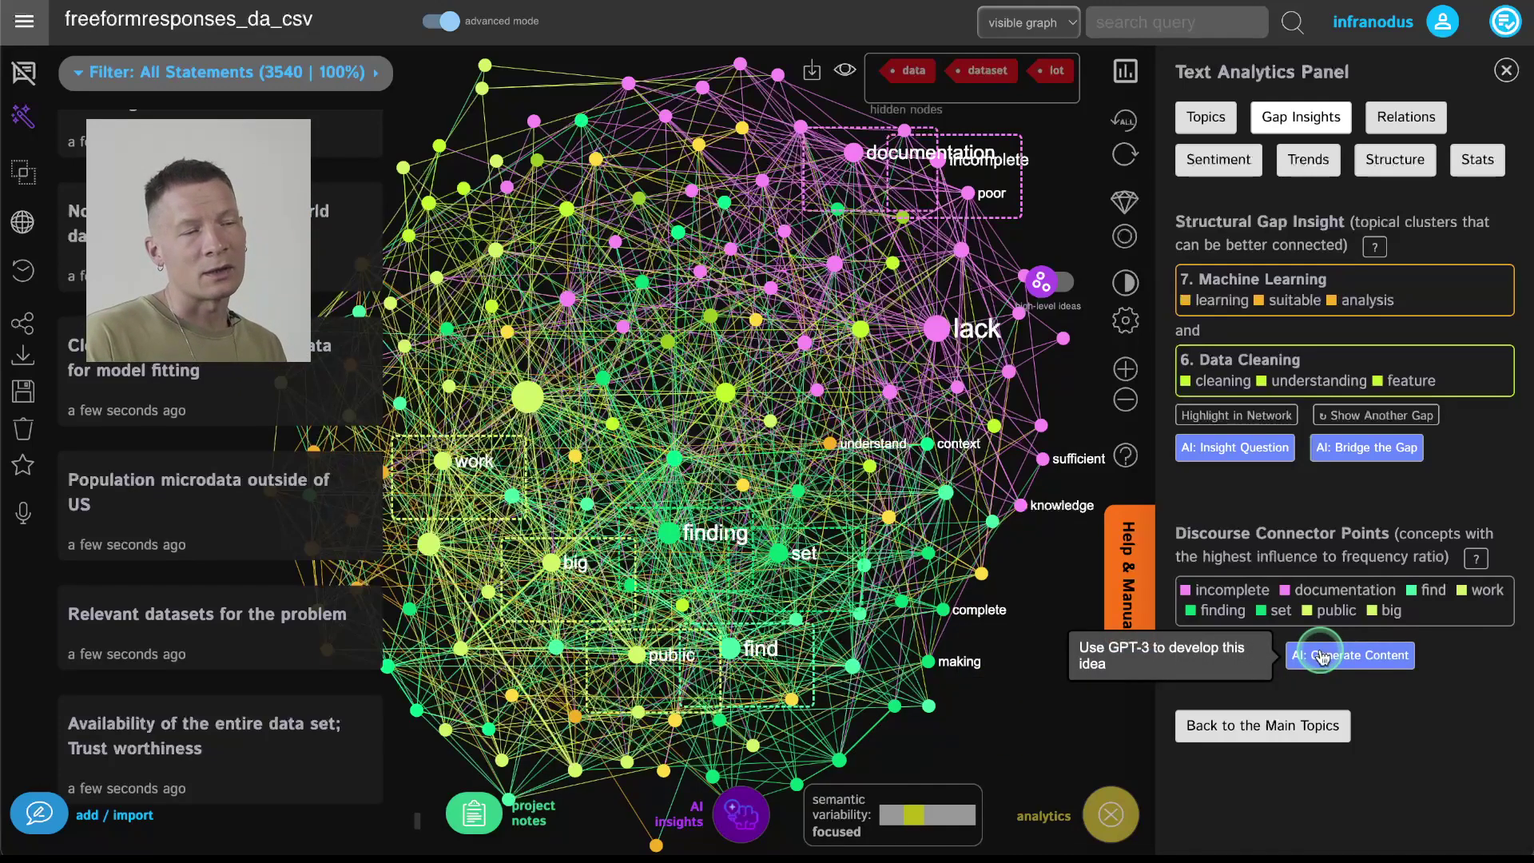
{"action": "left_click", "coordinate": [1322, 657]}
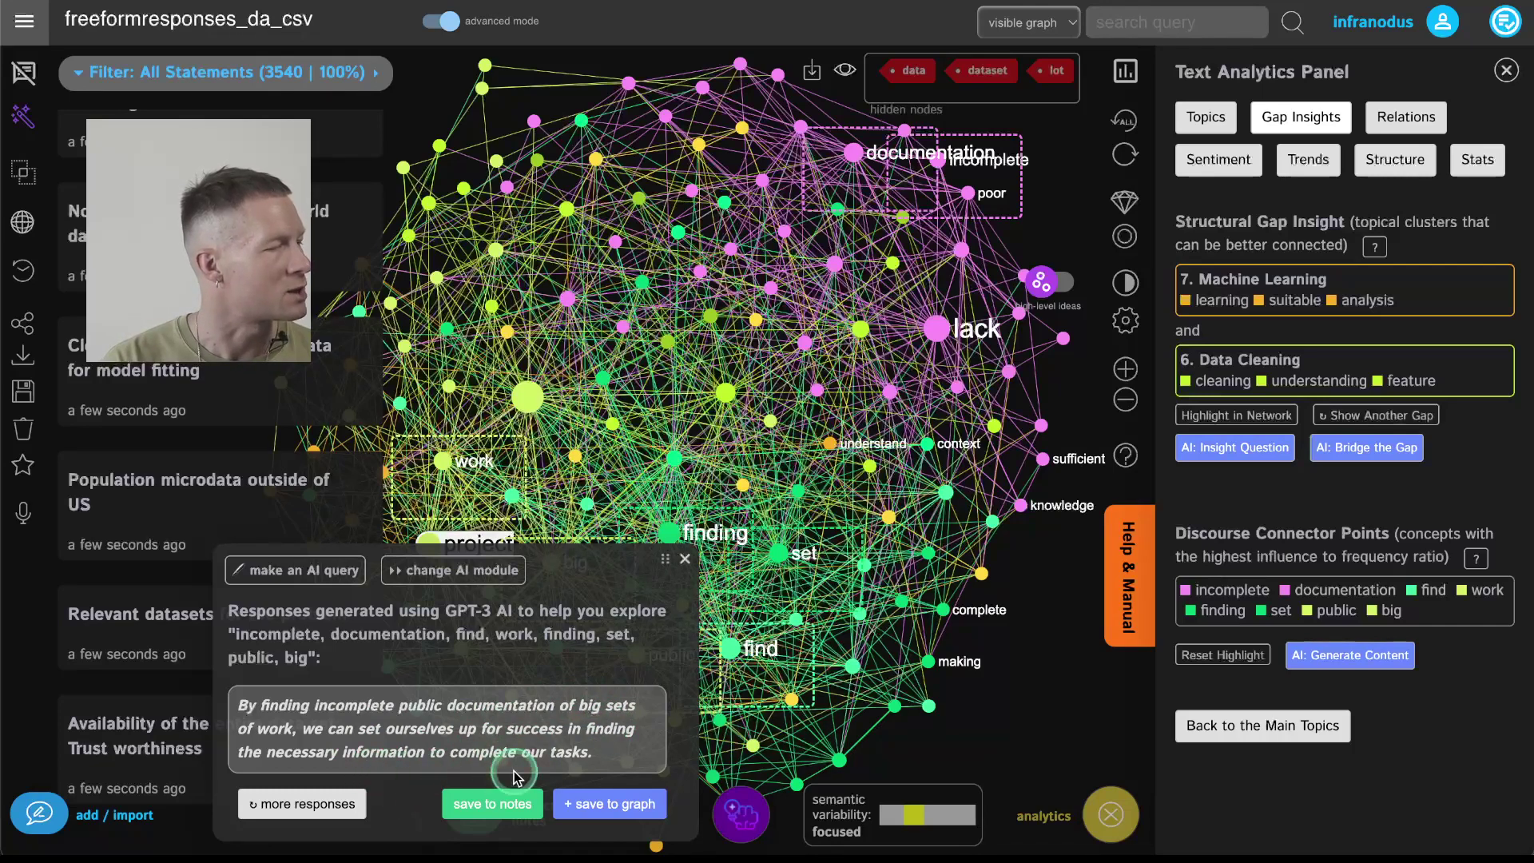
{"action": "left_click", "coordinate": [351, 807]}
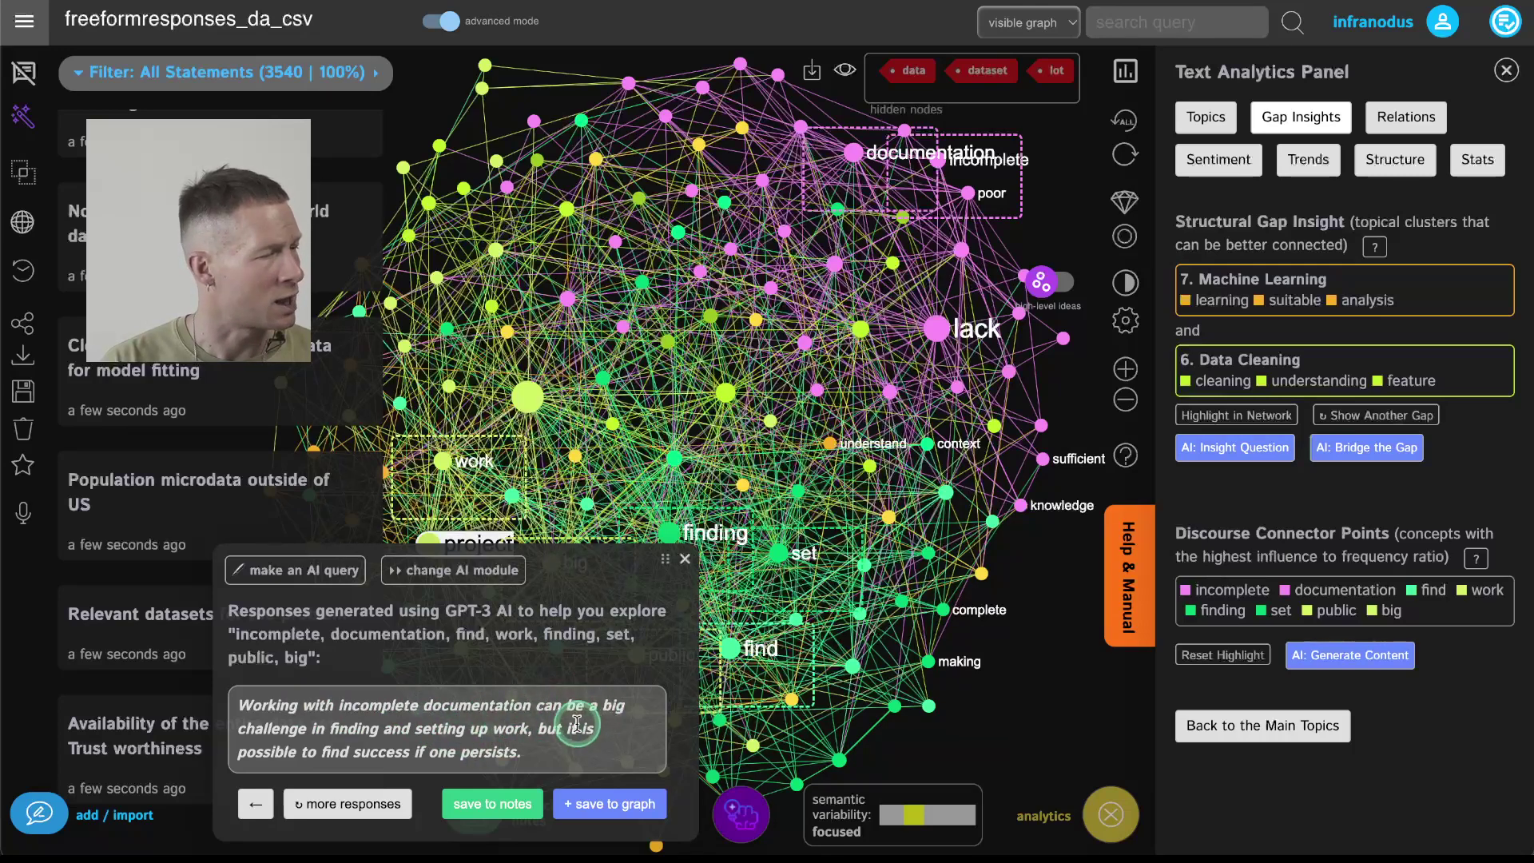
- Switch the AI module to GPT4 Chat, generate responses connecting Documentation Quality and Project Work, request another one and dismiss the results
{"action": "left_click", "coordinate": [501, 579]}
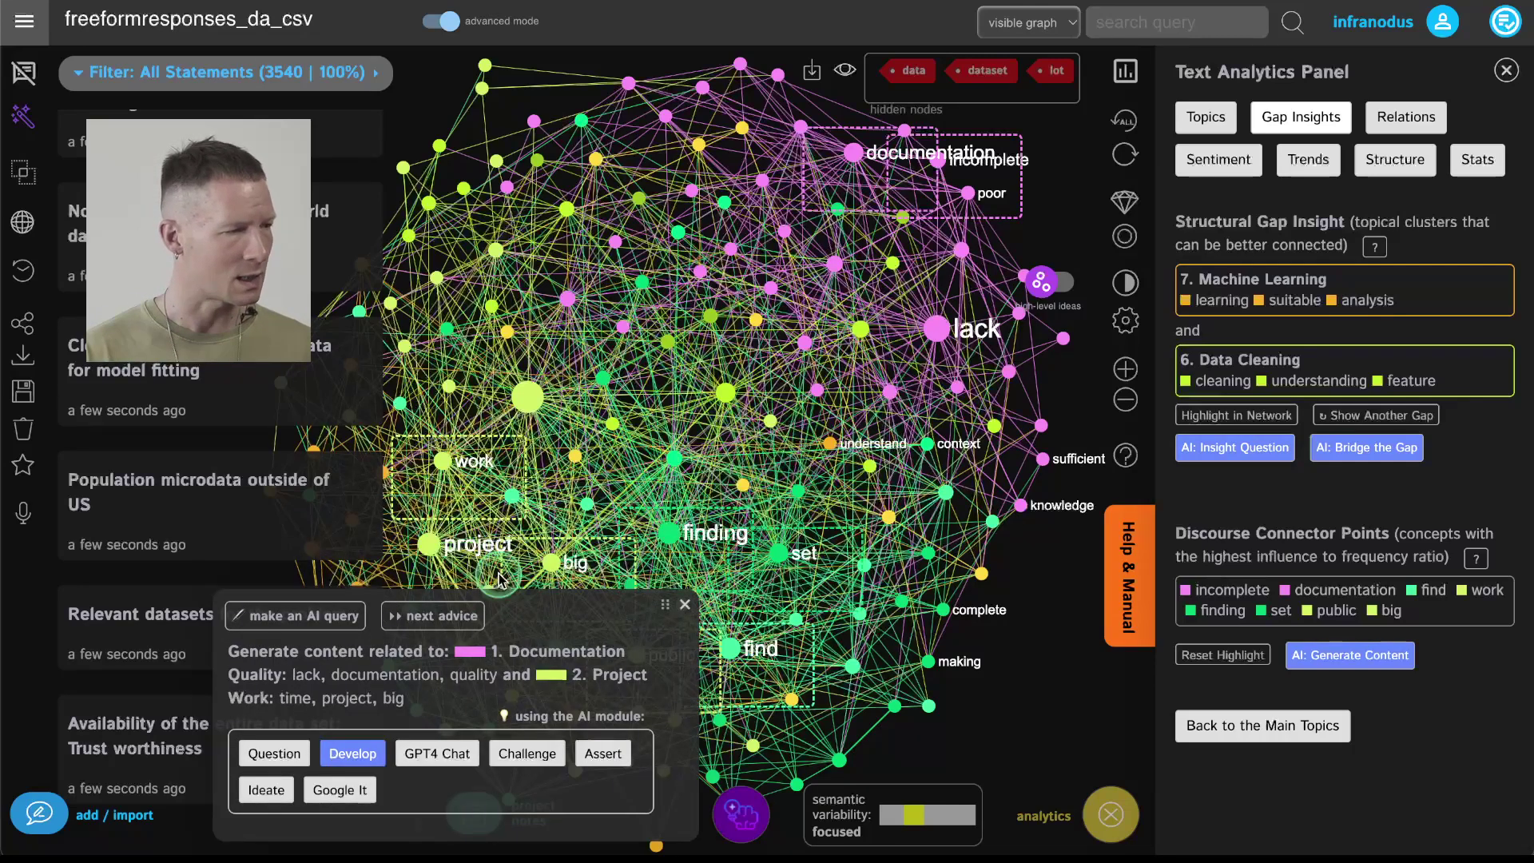
{"action": "left_click", "coordinate": [430, 753]}
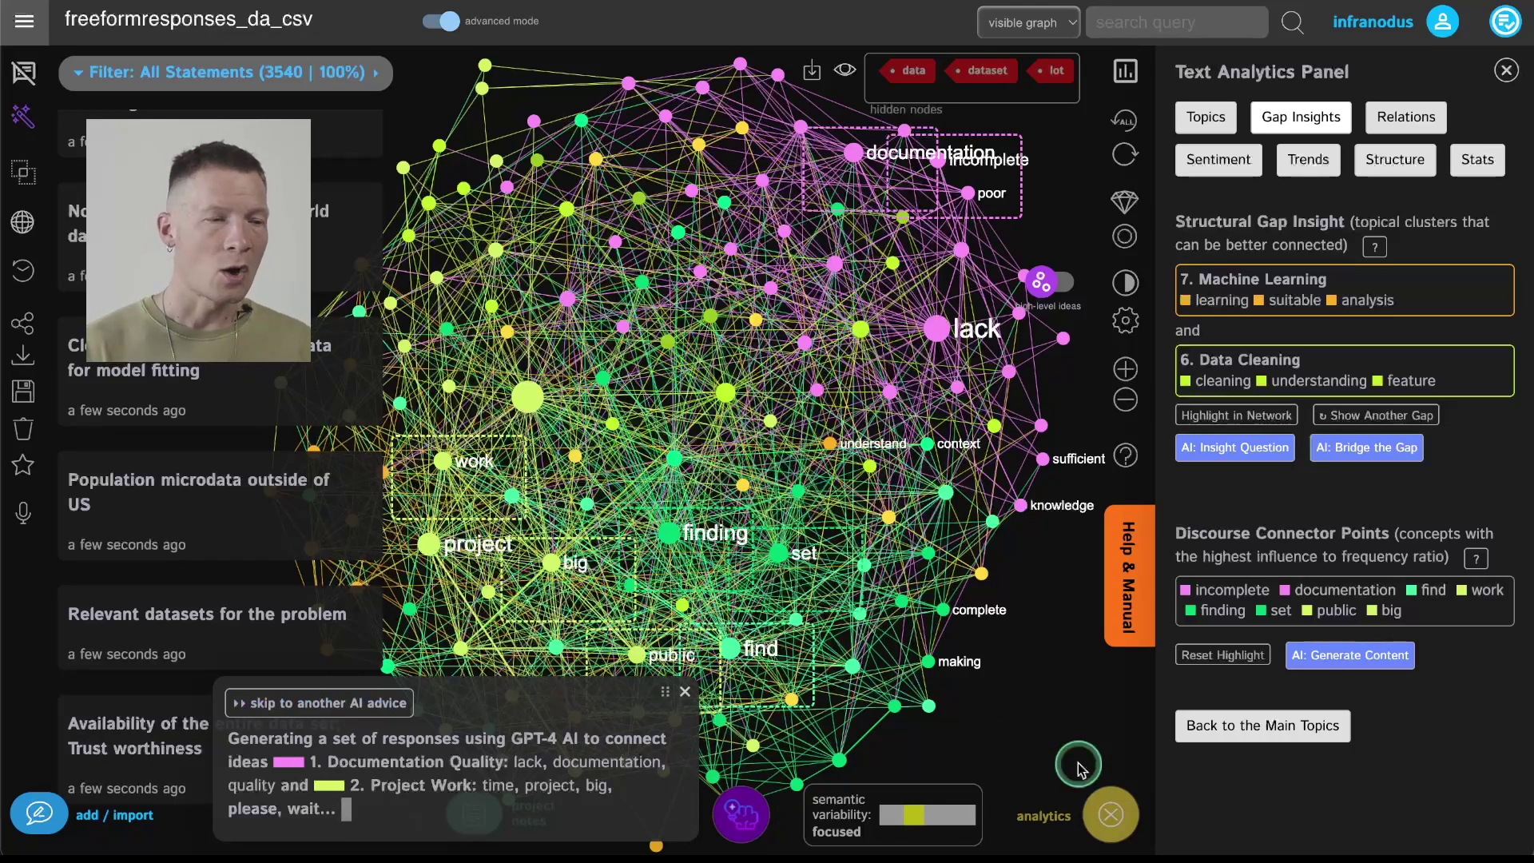
{"action": "left_click_drag", "start_coordinate": [1440, 627], "coordinate": [1201, 570]}
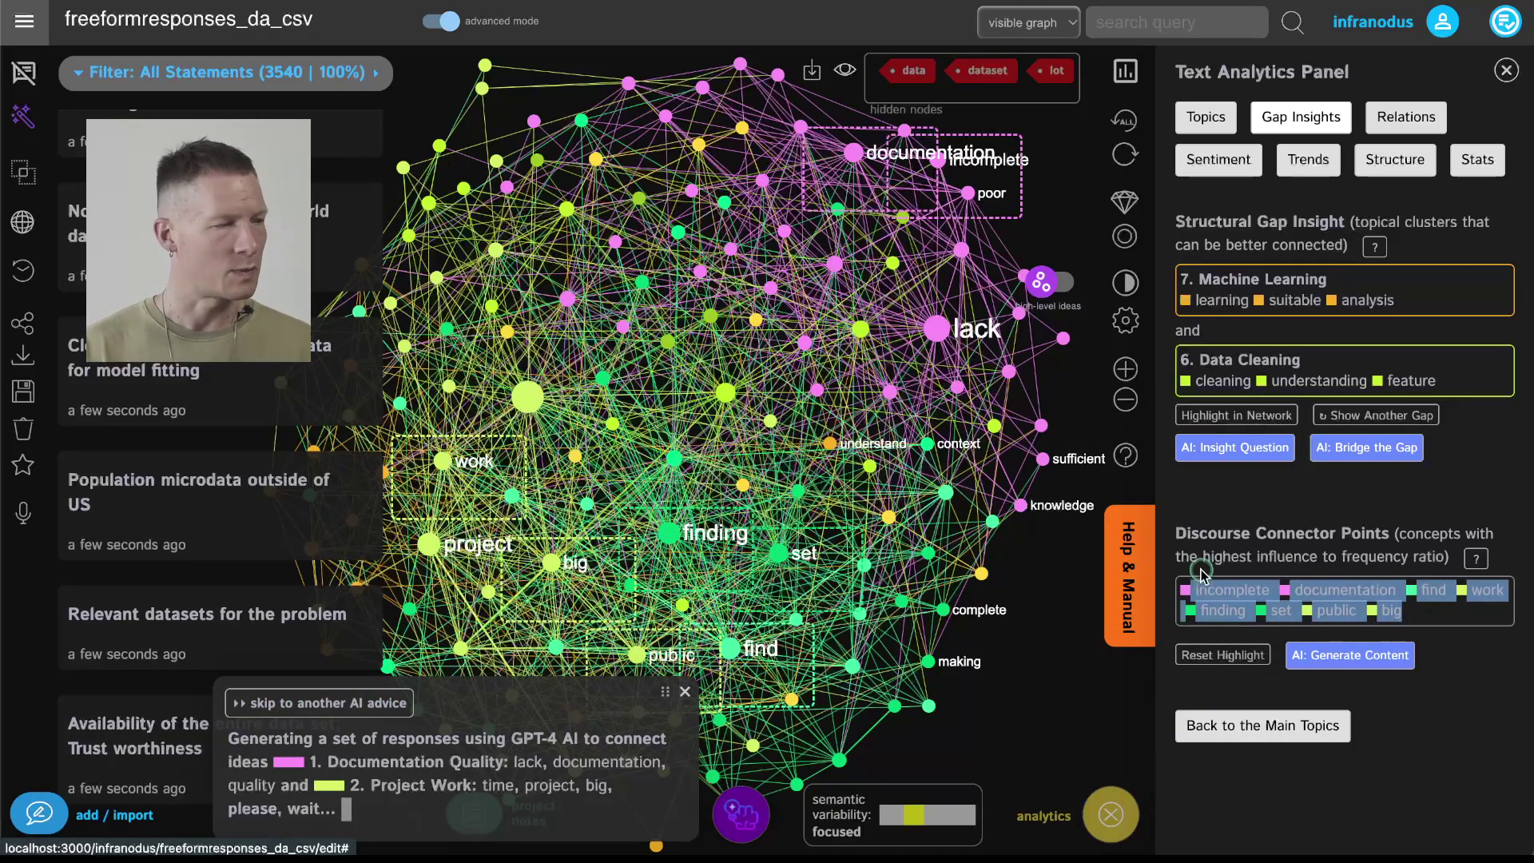
{"action": "left_click", "coordinate": [1321, 508]}
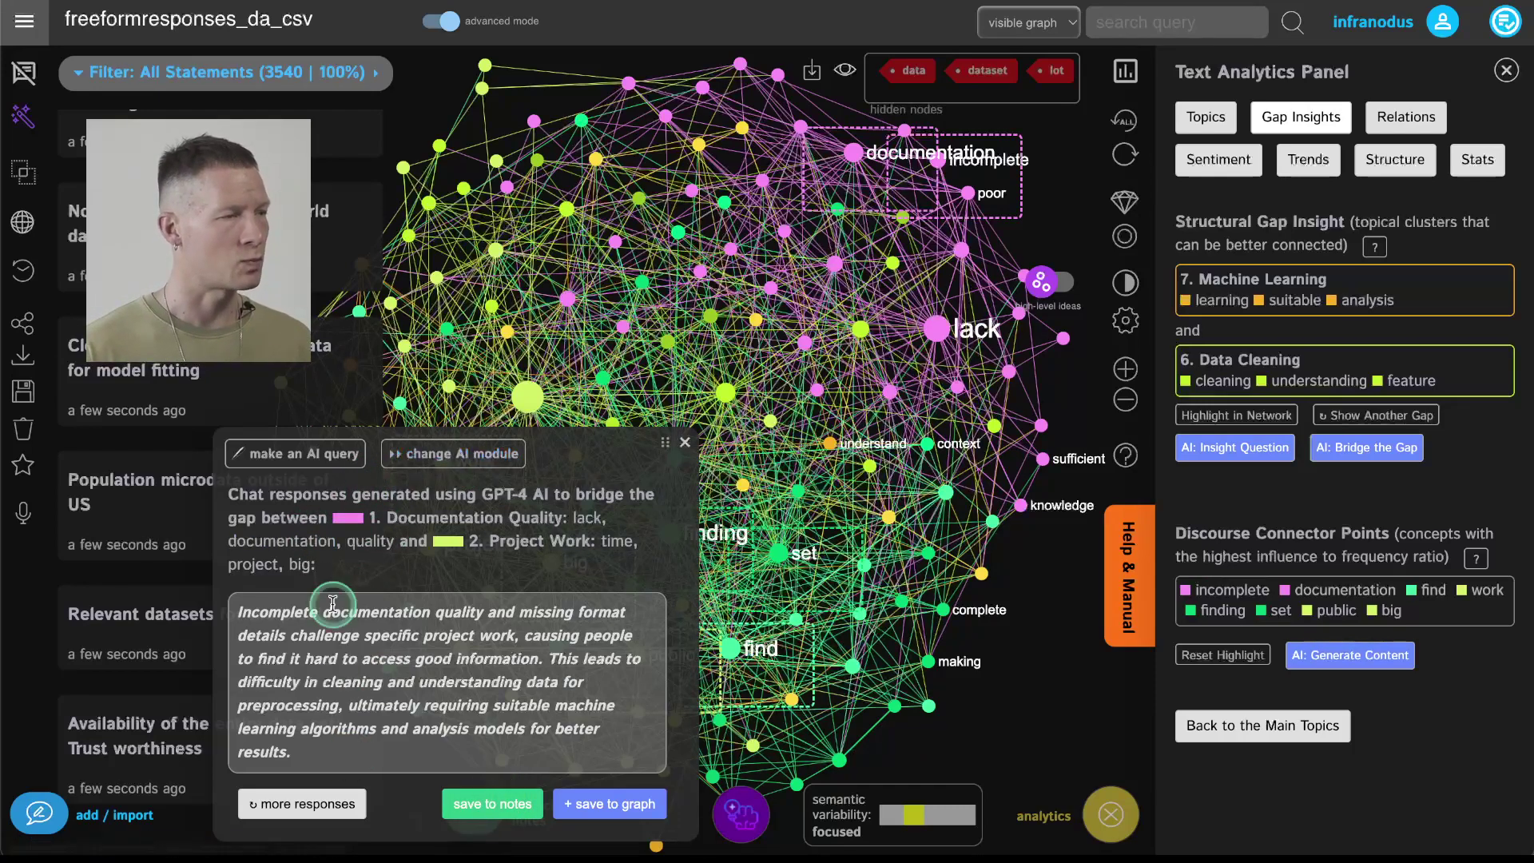
{"action": "left_click", "coordinate": [300, 805]}
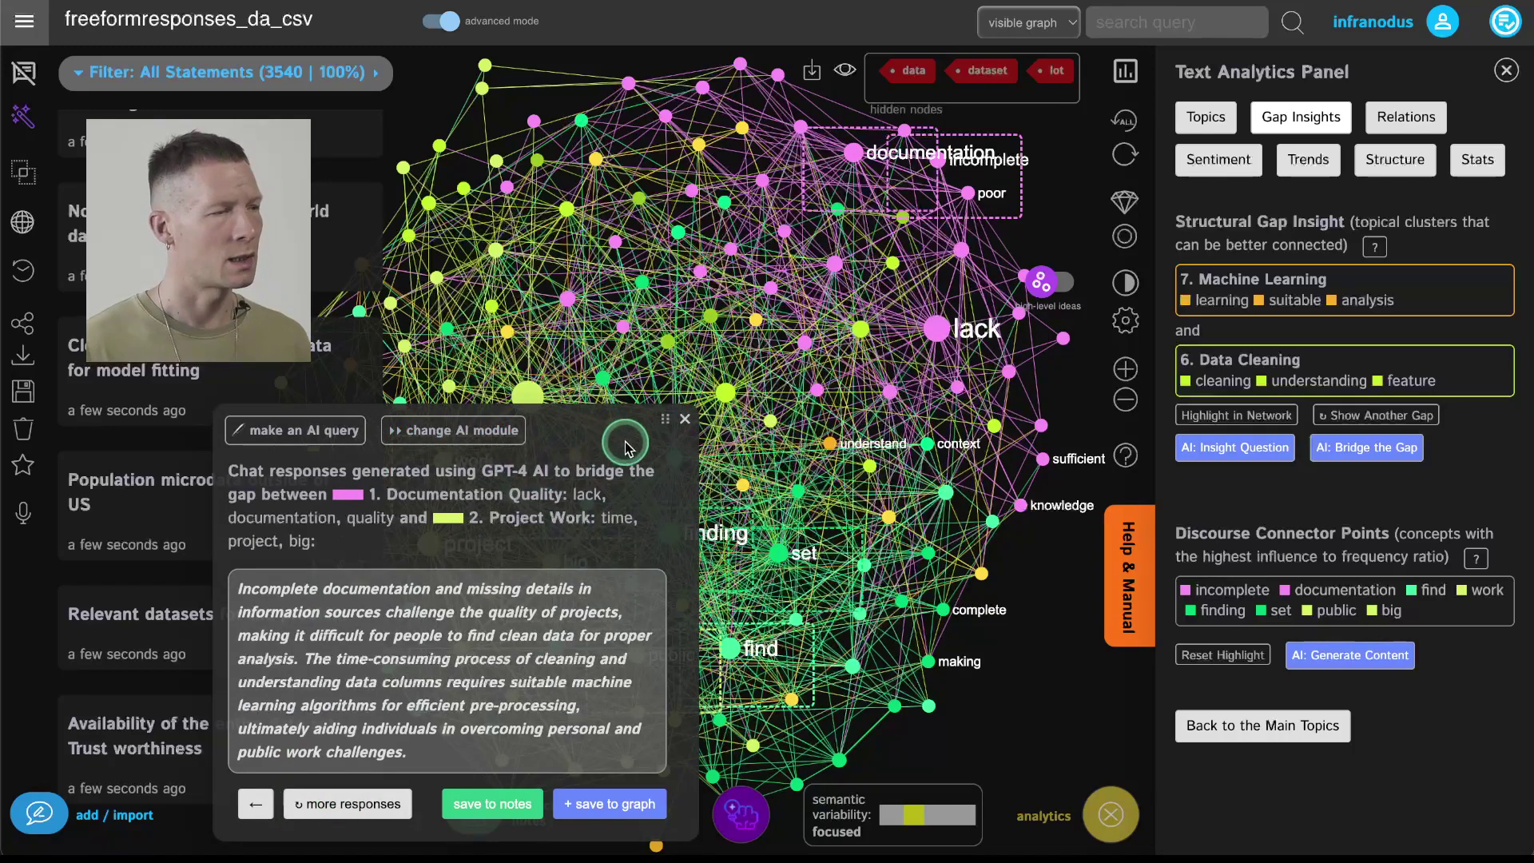
{"action": "left_click", "coordinate": [686, 488]}
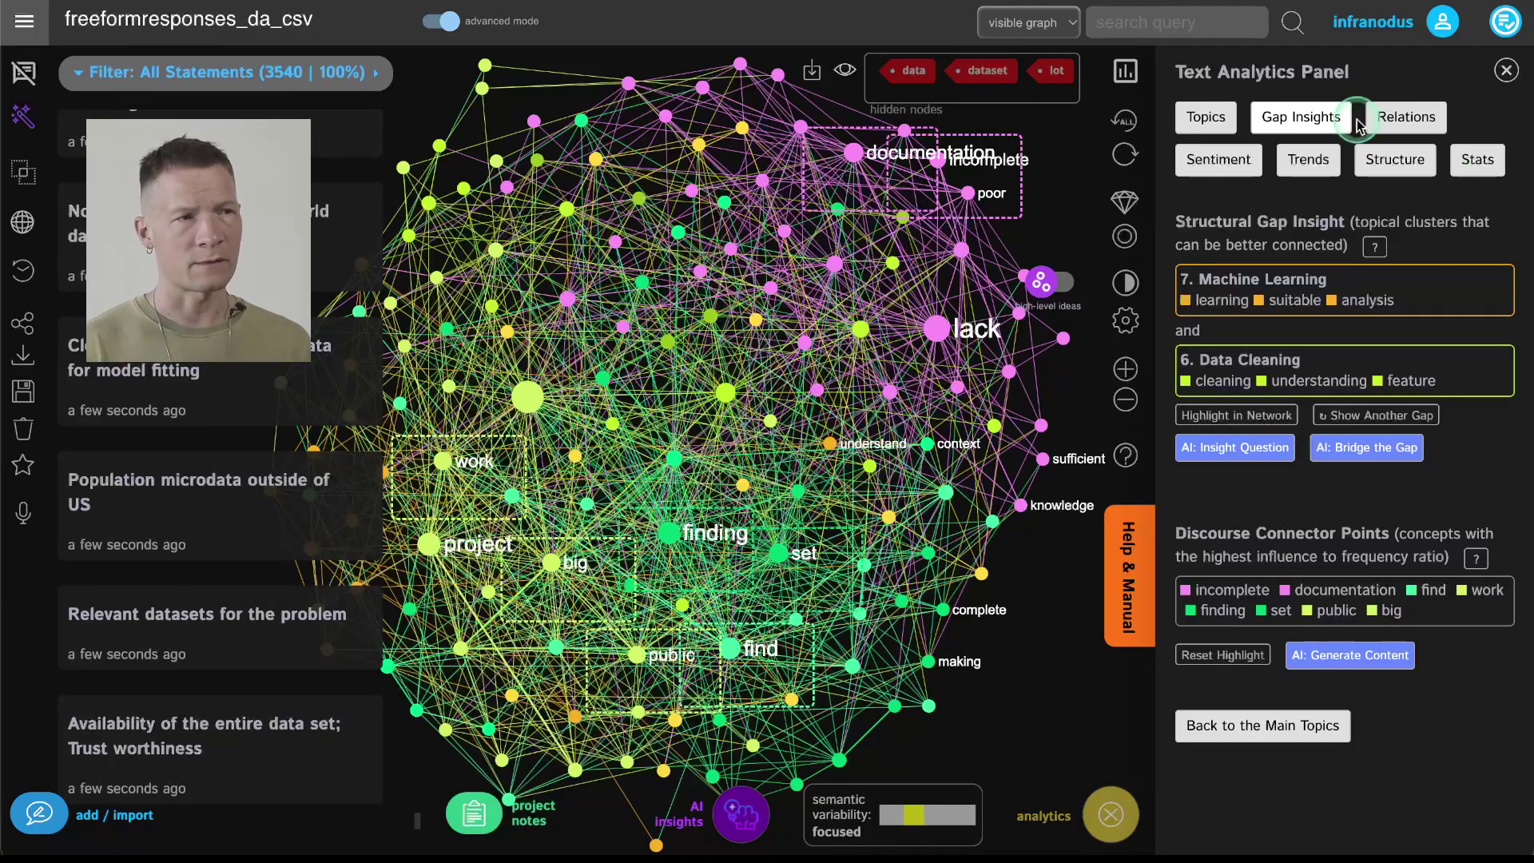
- Show the main topics and filter the statements by the "collected" node, trying "domain" and then combining it with "quality"
{"action": "left_click", "coordinate": [1205, 116]}
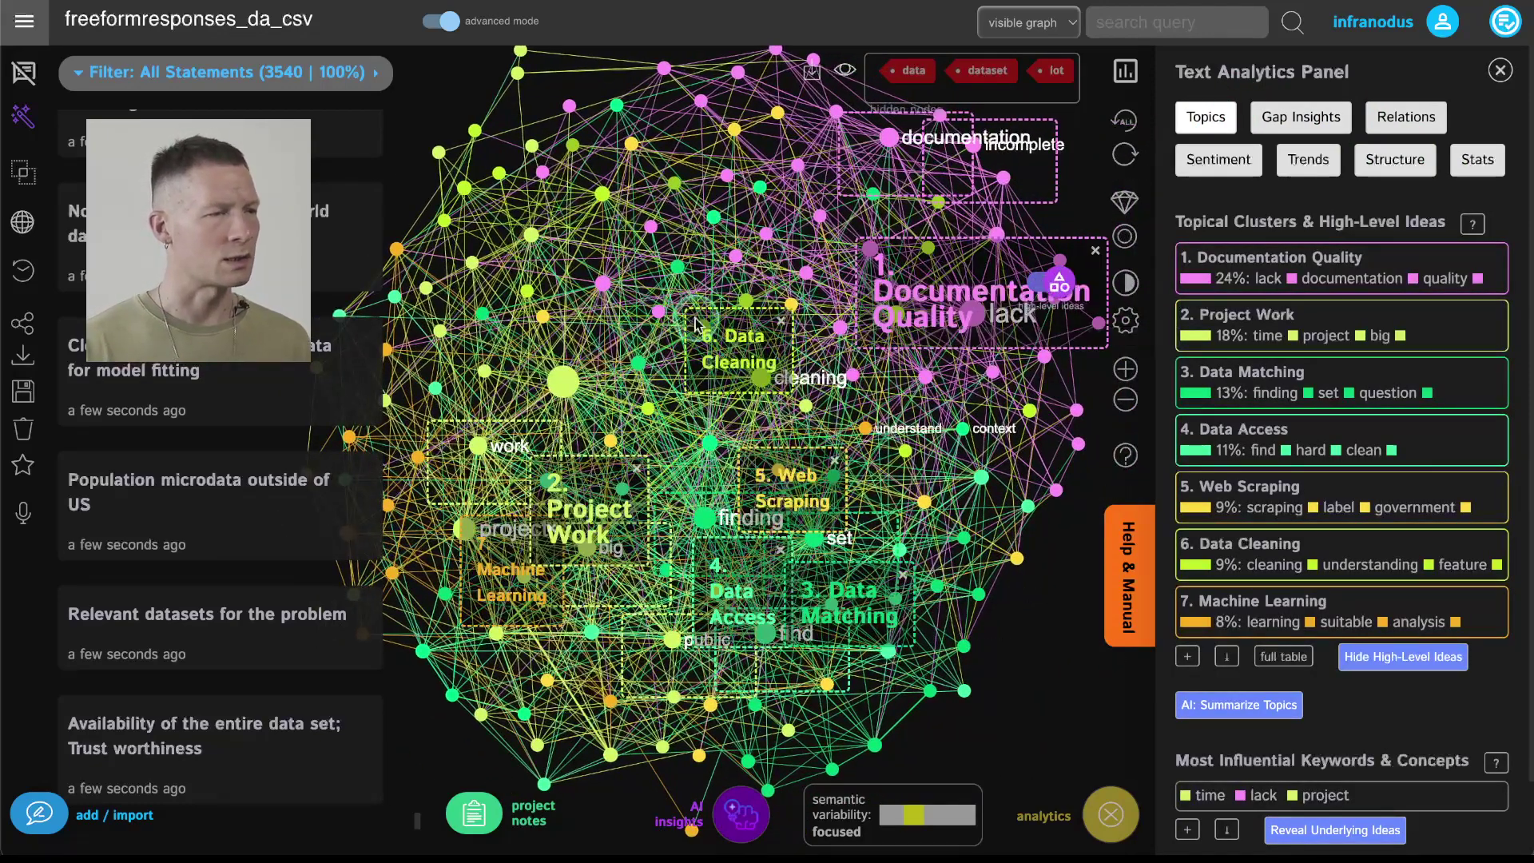
{"action": "left_click", "coordinate": [905, 220]}
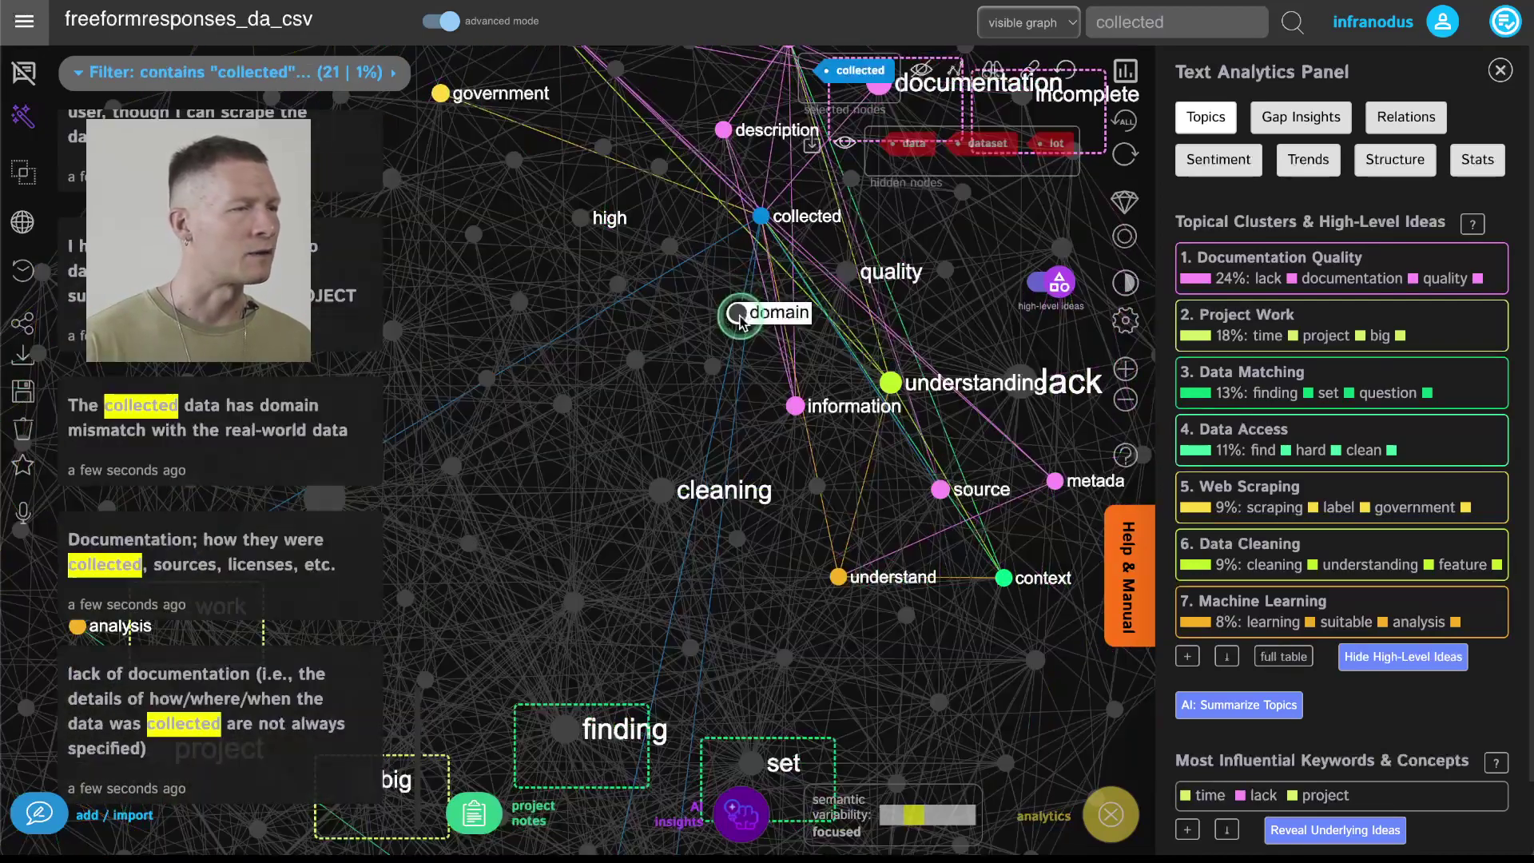
{"action": "left_click", "coordinate": [738, 314]}
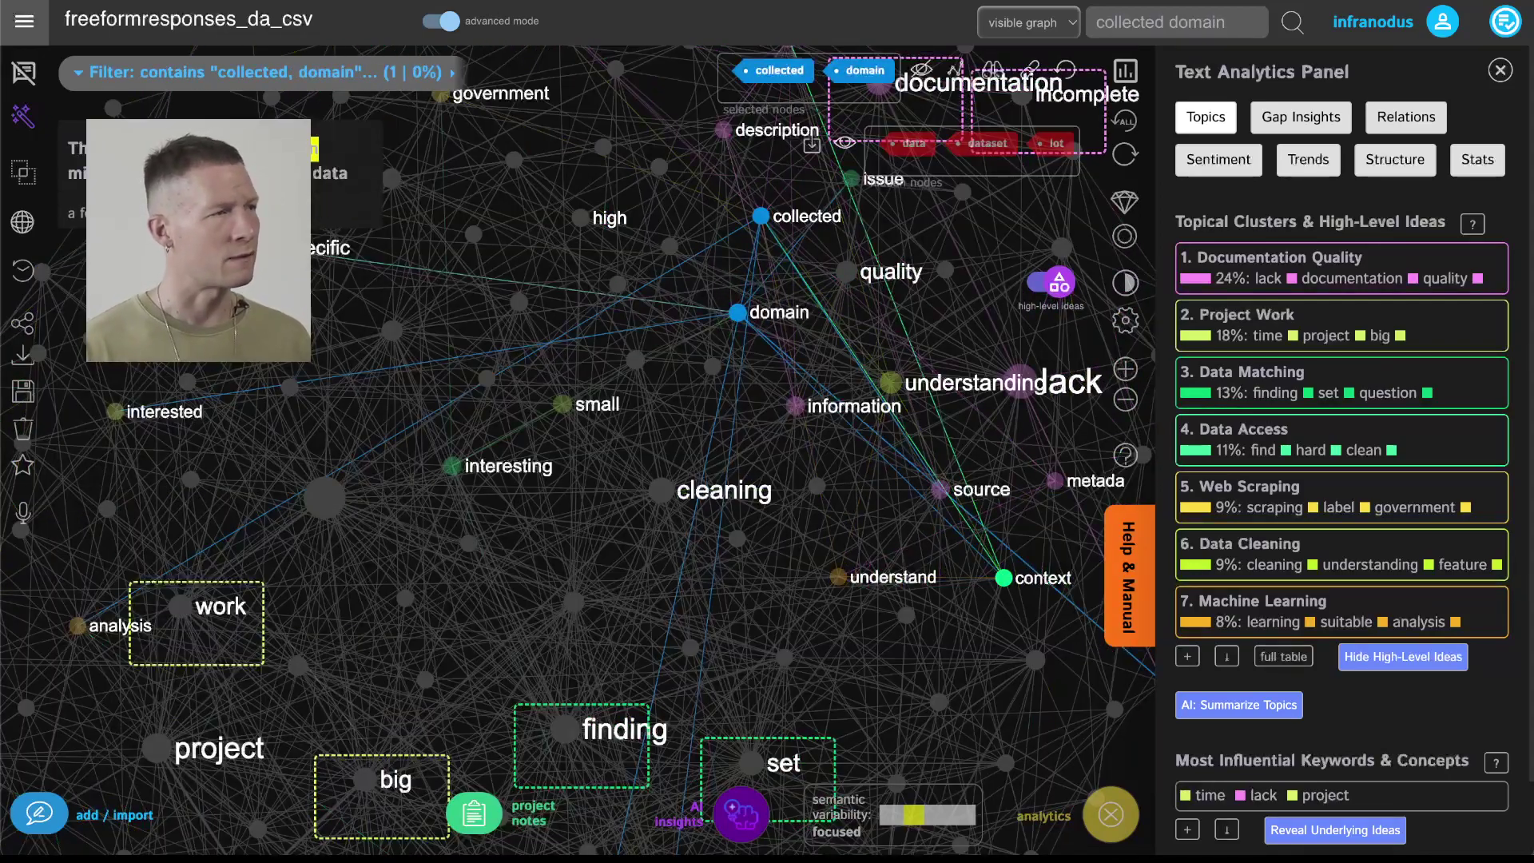
{"action": "left_click", "coordinate": [738, 313]}
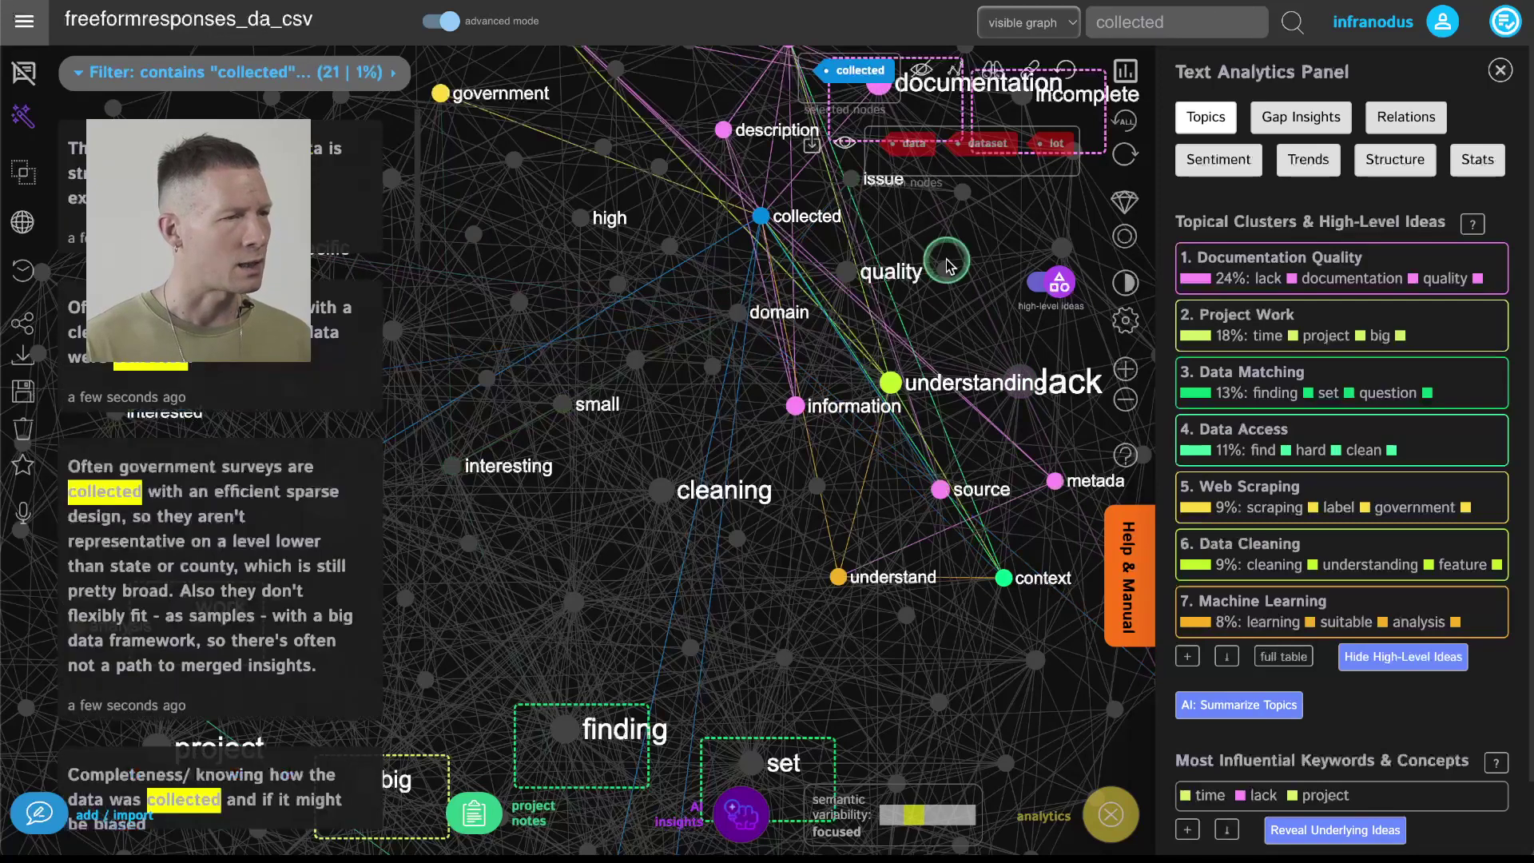
{"action": "left_click", "coordinate": [845, 274]}
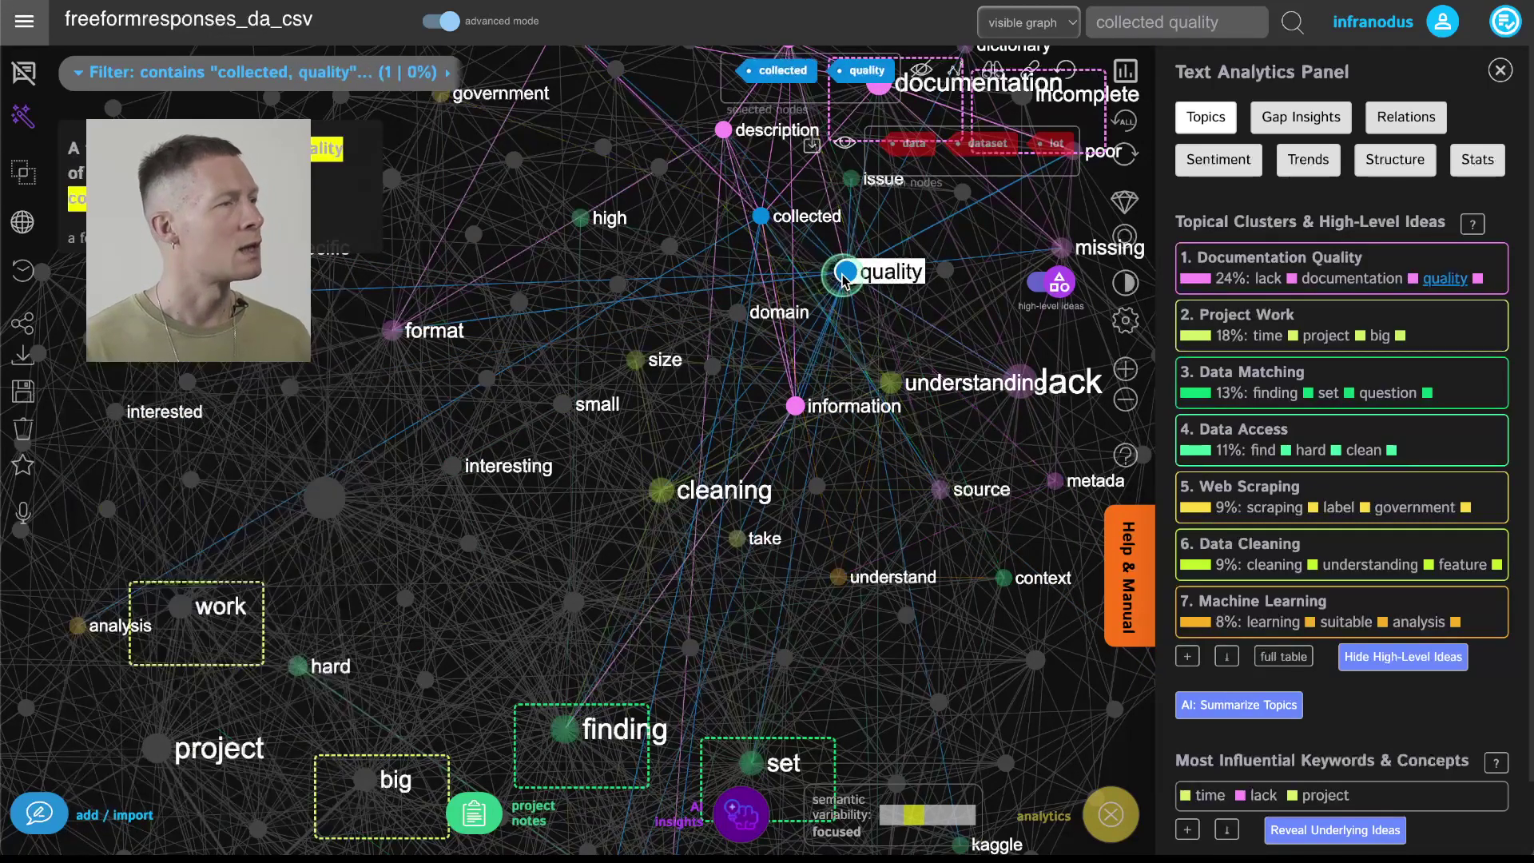
- Check the AI summary options for the filtered statements, close them and clear the "collected" and "quality" node selection
{"action": "left_click", "coordinate": [22, 118]}
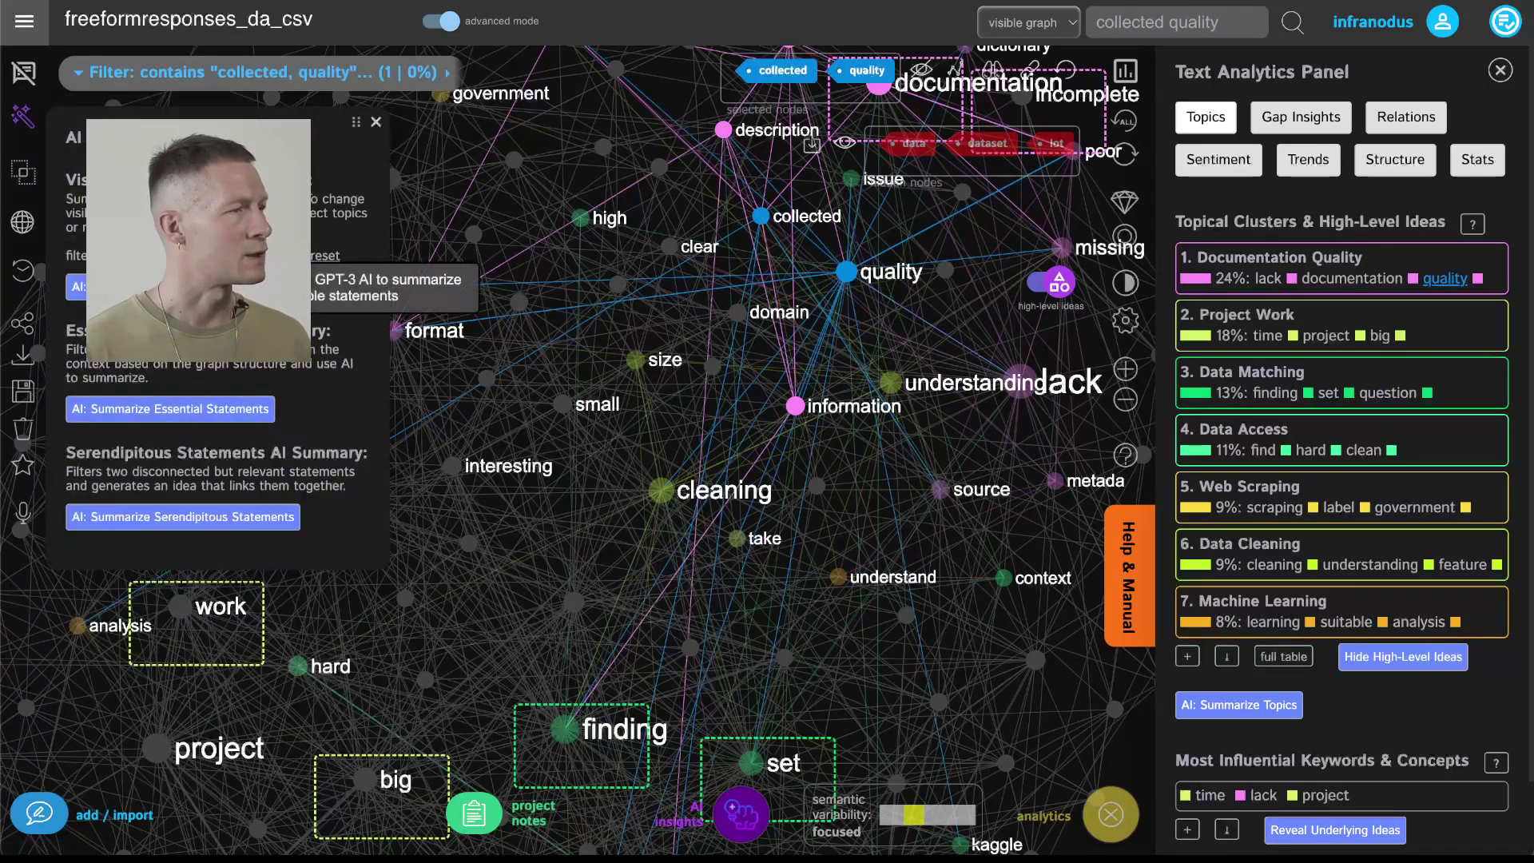
{"action": "left_click", "coordinate": [375, 123]}
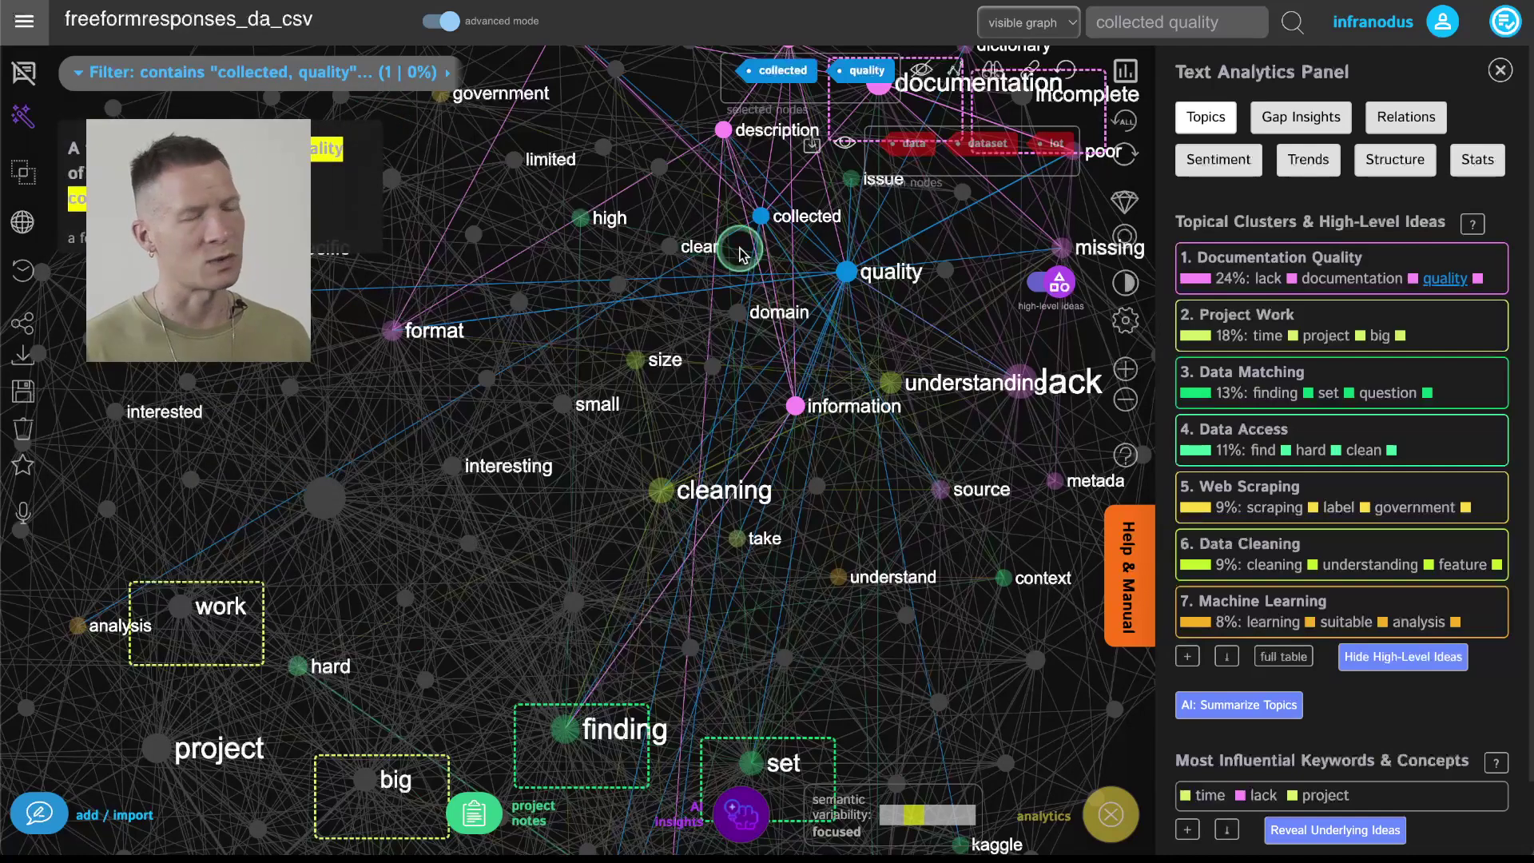
{"action": "scroll", "coordinate": [903, 275], "scroll_direction": "down", "scroll_amount": 5}
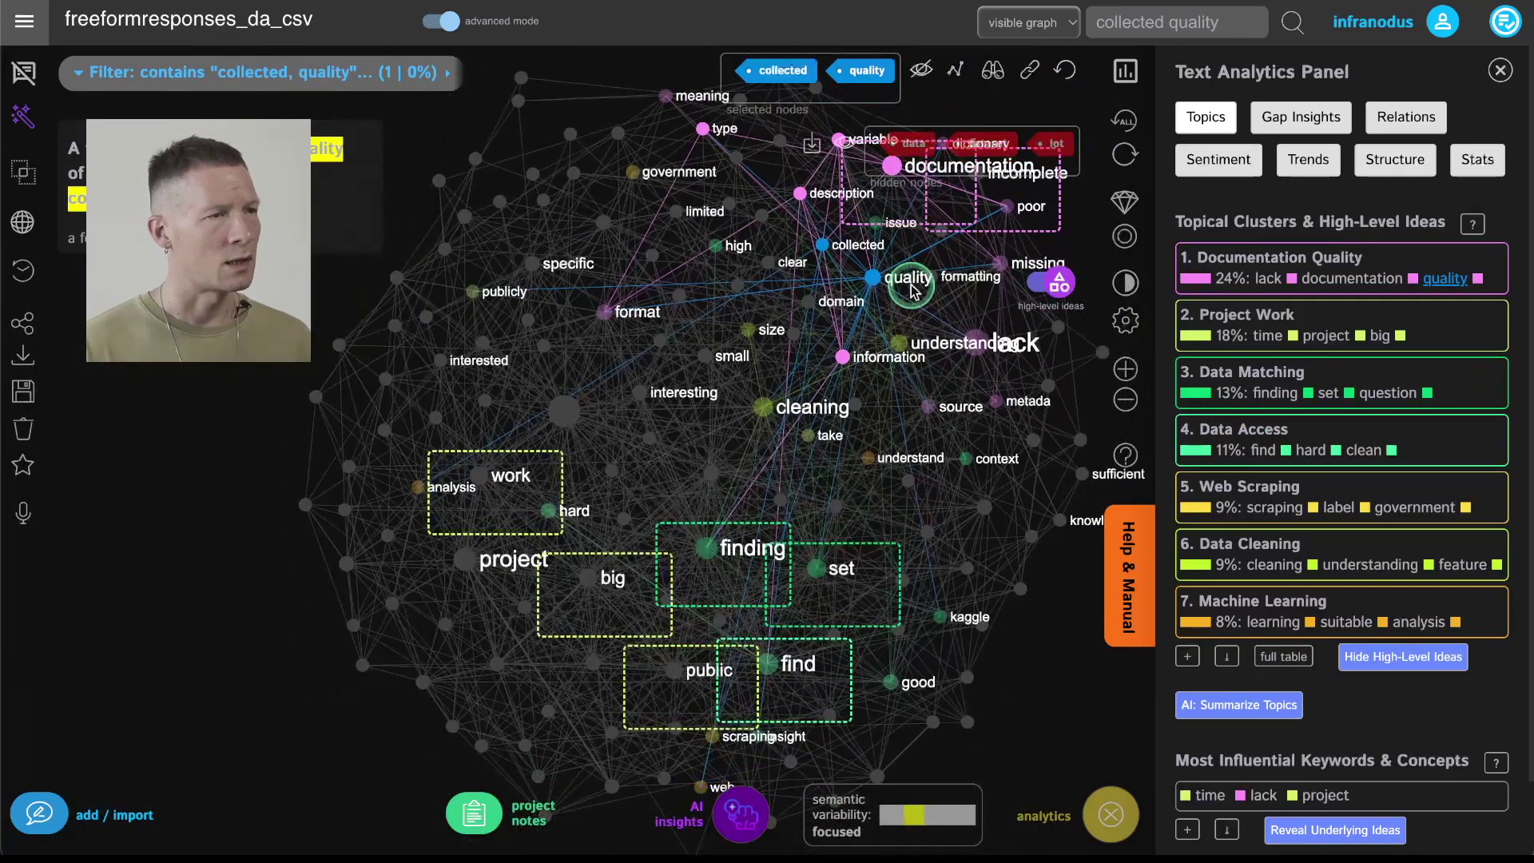
{"action": "left_click", "coordinate": [1002, 64]}
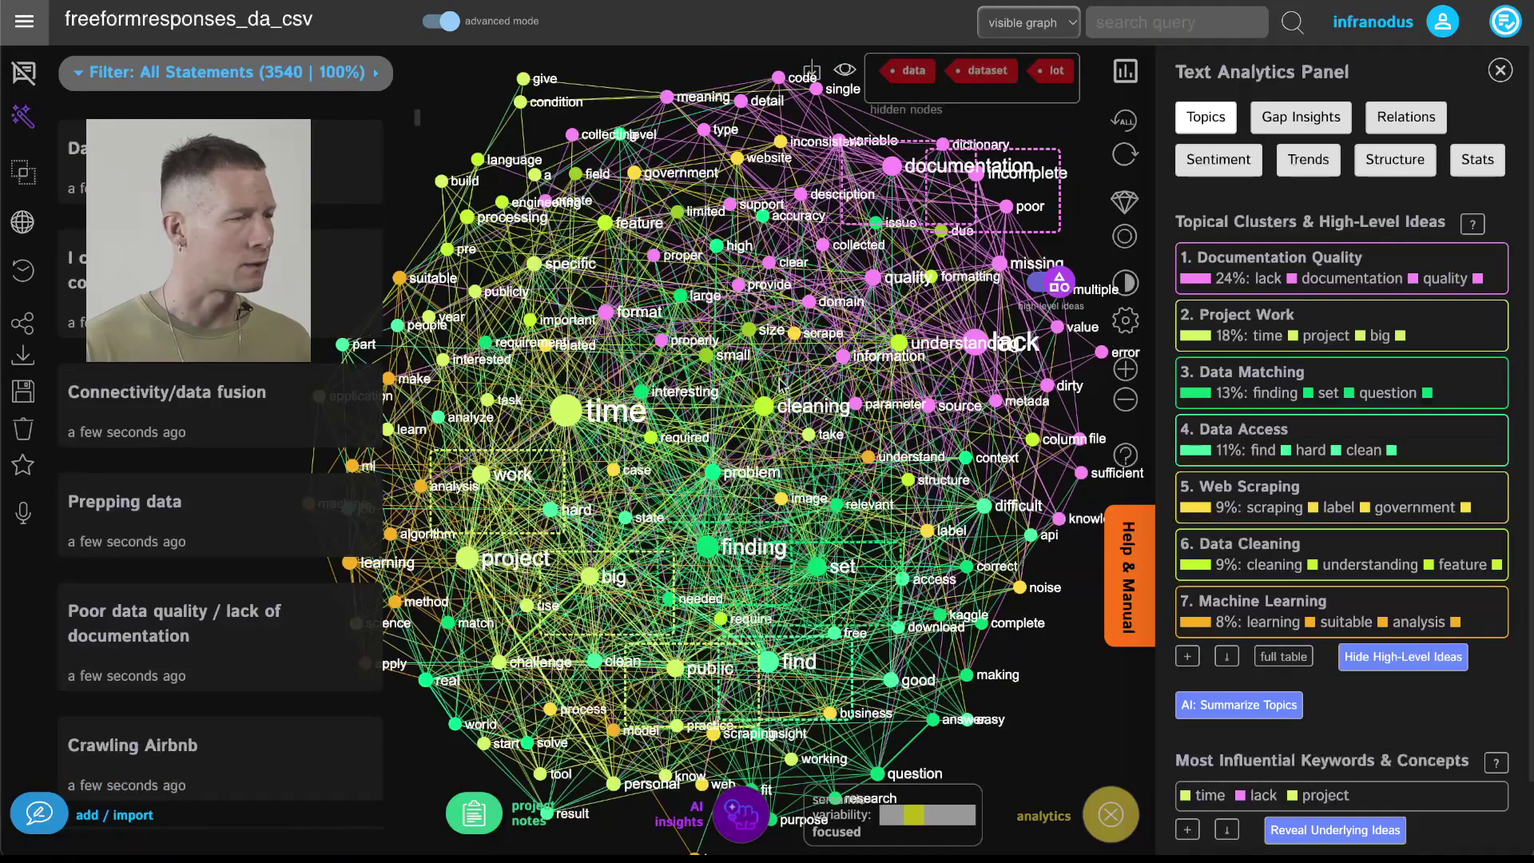
- Examine the topic clusters in the graph, then review the project notes and close them
{"action": "scroll", "coordinate": [648, 460], "scroll_direction": "up", "scroll_amount": 3}
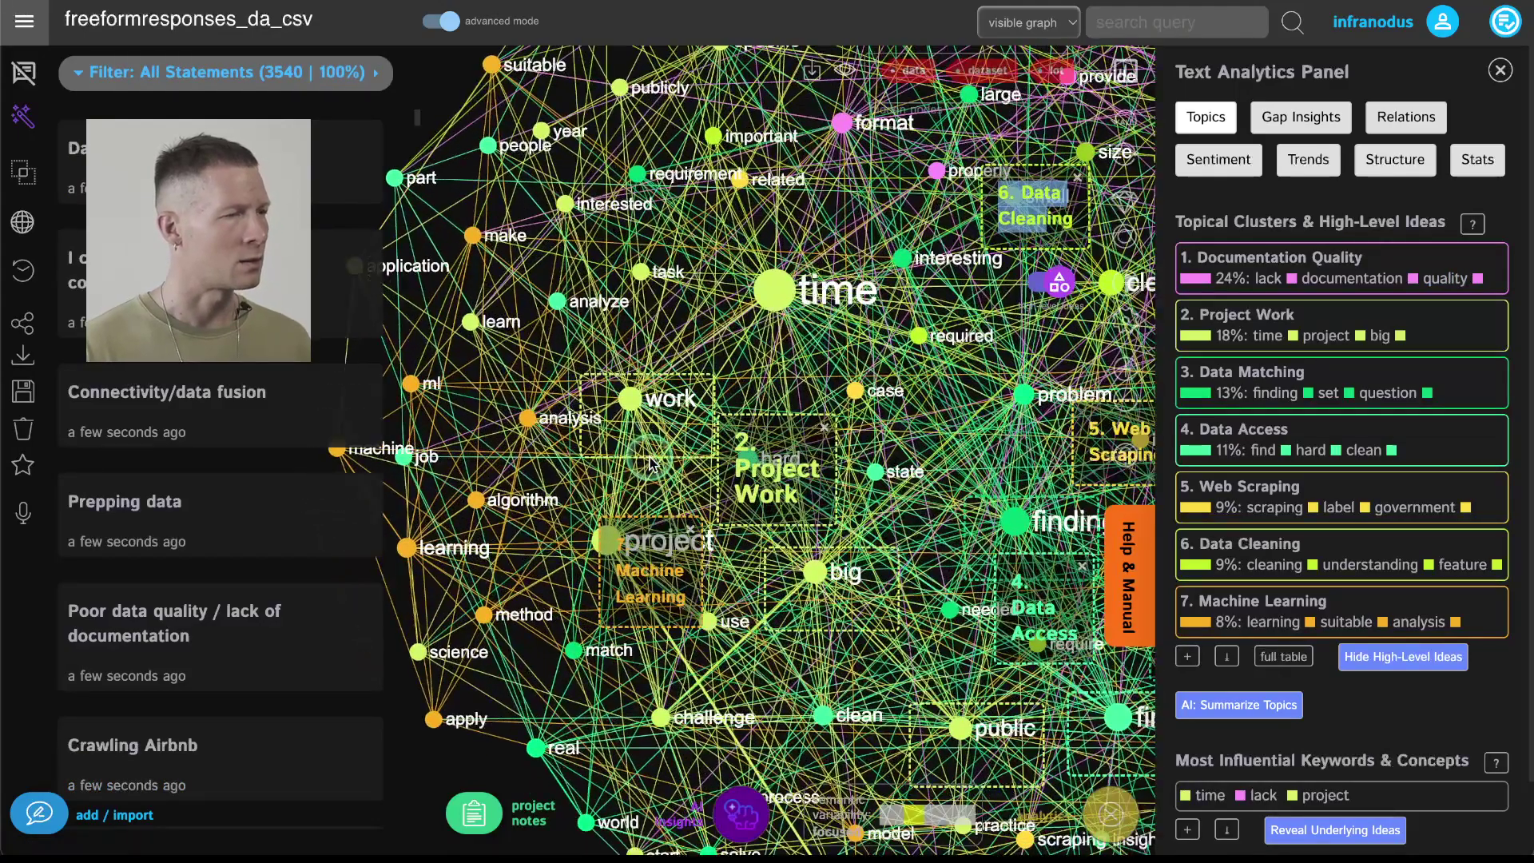
{"action": "scroll", "coordinate": [581, 464], "scroll_direction": "down", "scroll_amount": 3}
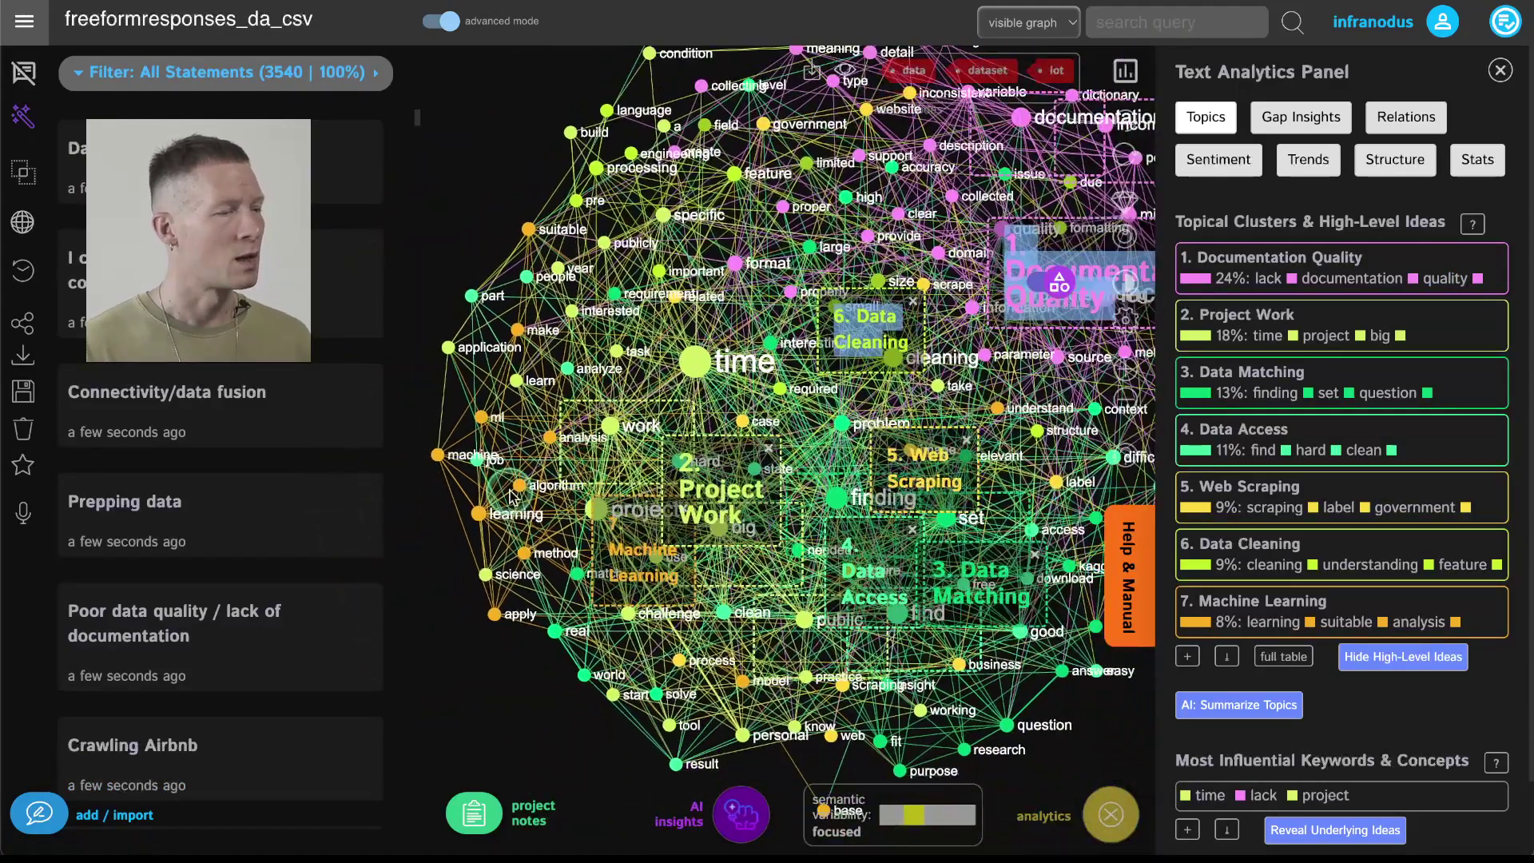
{"action": "left_click", "coordinate": [475, 813]}
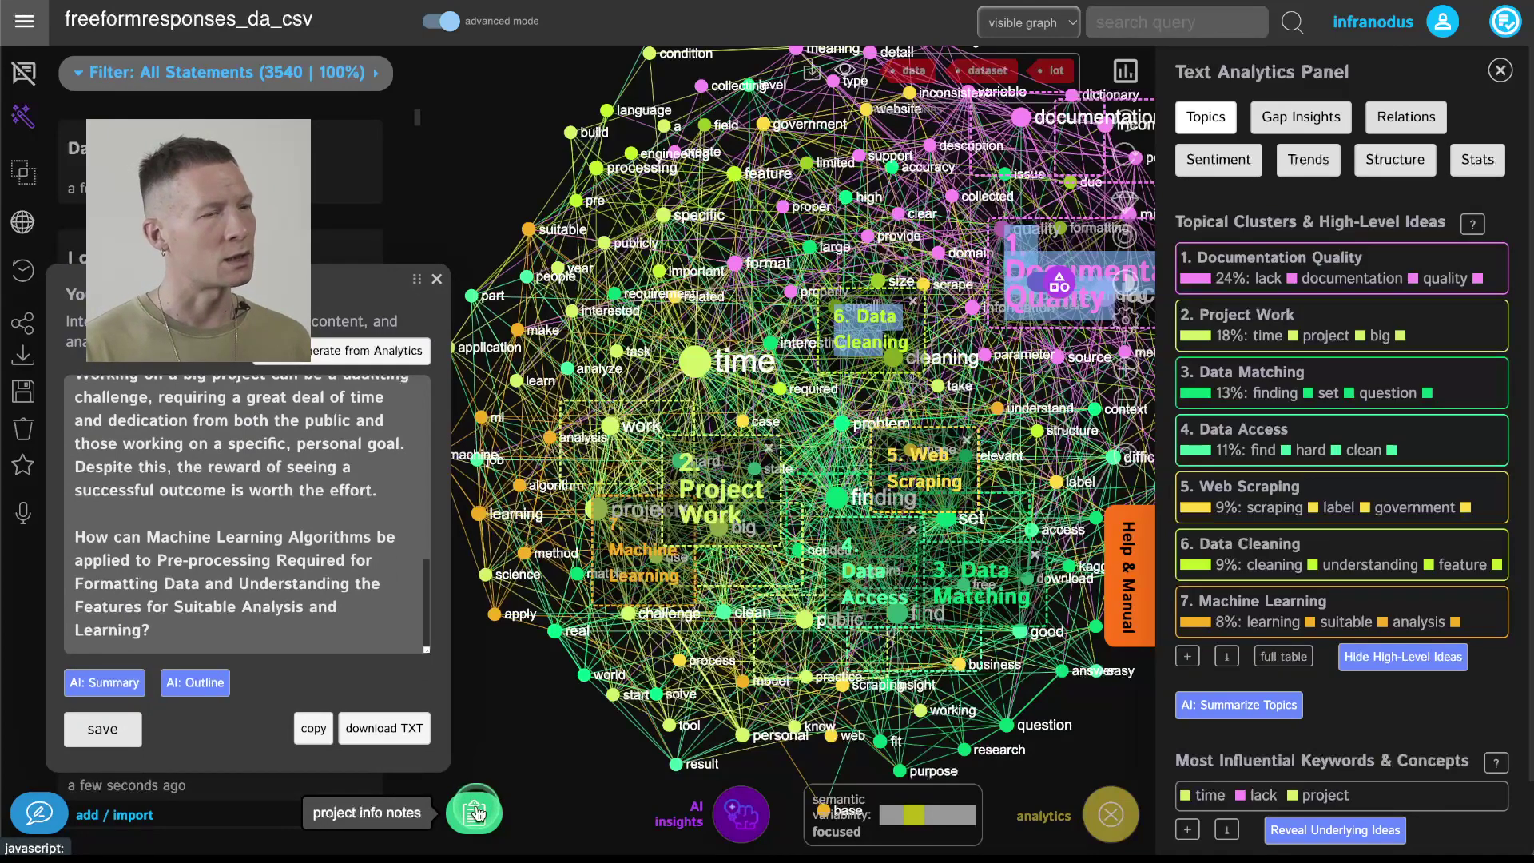
{"action": "left_click", "coordinate": [476, 813]}
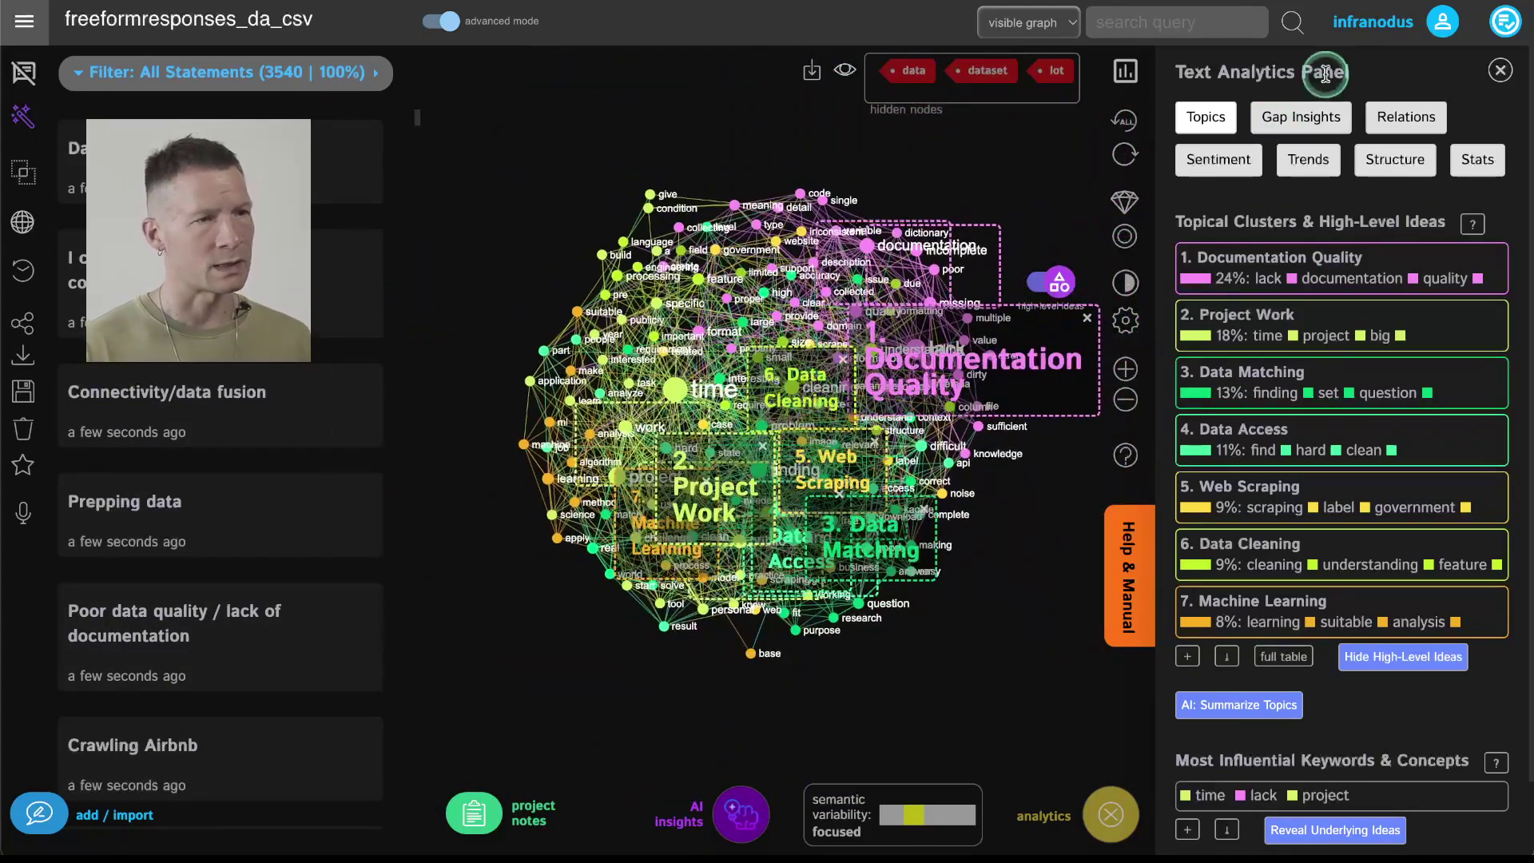
- Highlight the structural gap in the network and step through further gaps up to the one between Data Access and Data Matching
{"action": "left_click", "coordinate": [1290, 118]}
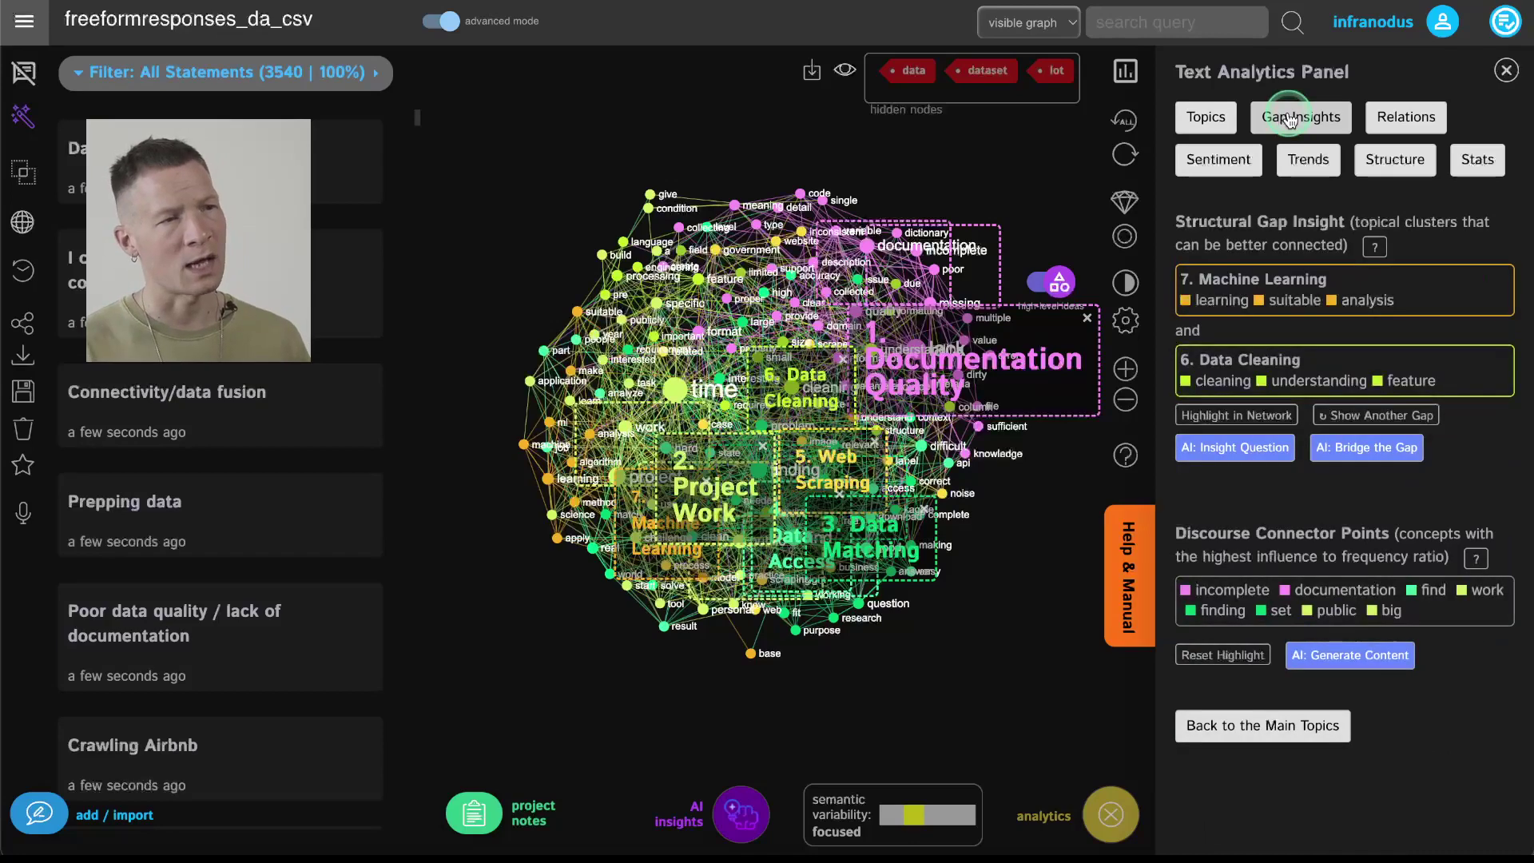
{"action": "left_click", "coordinate": [1238, 414]}
{"action": "left_click", "coordinate": [1364, 419]}
{"action": "left_click", "coordinate": [1363, 421]}
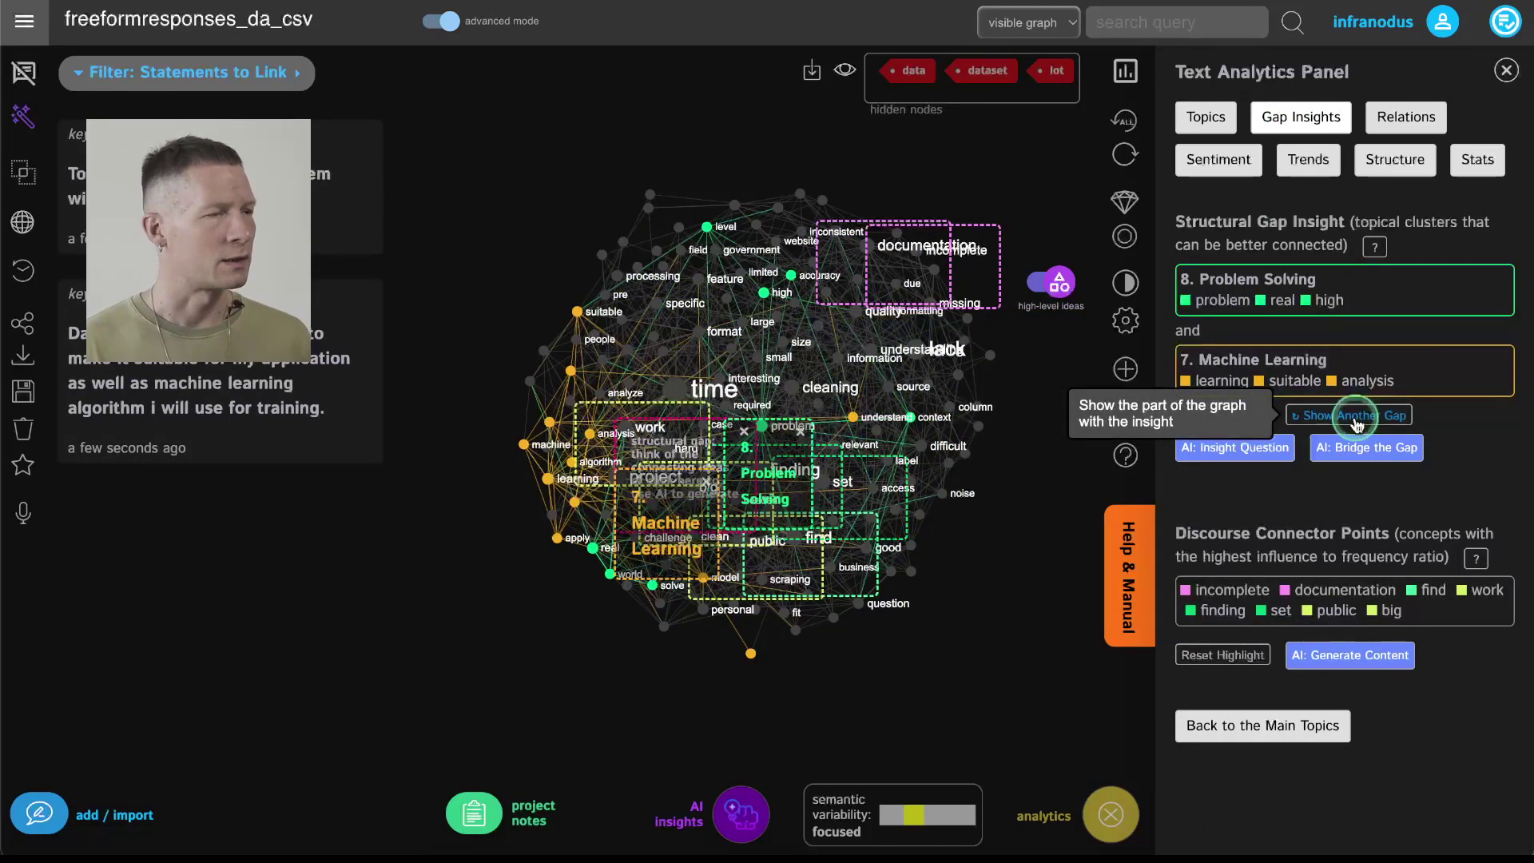
{"action": "left_click", "coordinate": [1361, 421]}
{"action": "left_click", "coordinate": [1359, 423]}
{"action": "left_click", "coordinate": [1355, 422]}
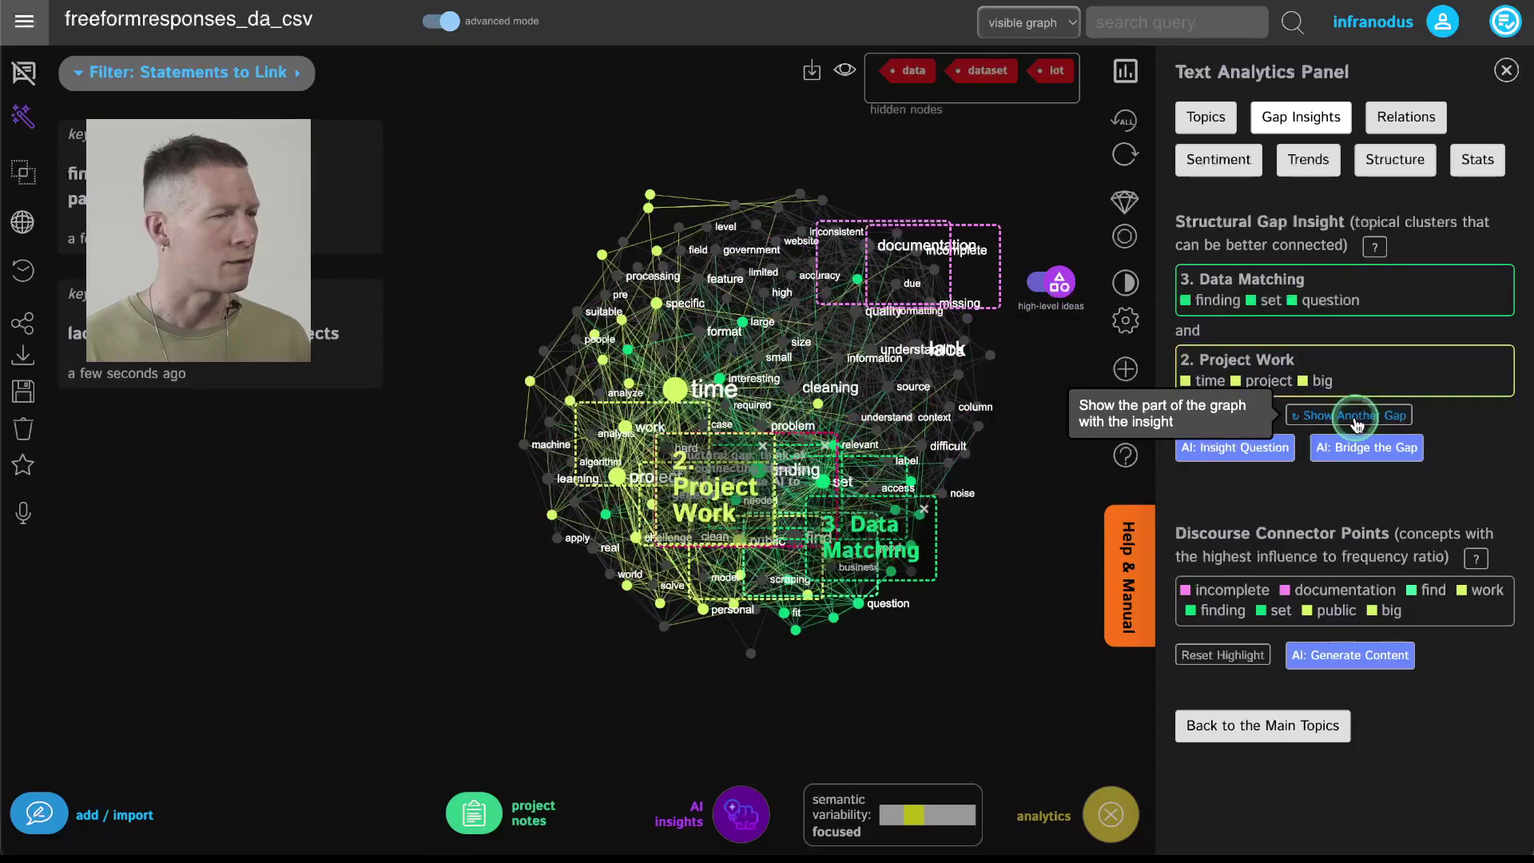
{"action": "left_click", "coordinate": [1356, 424]}
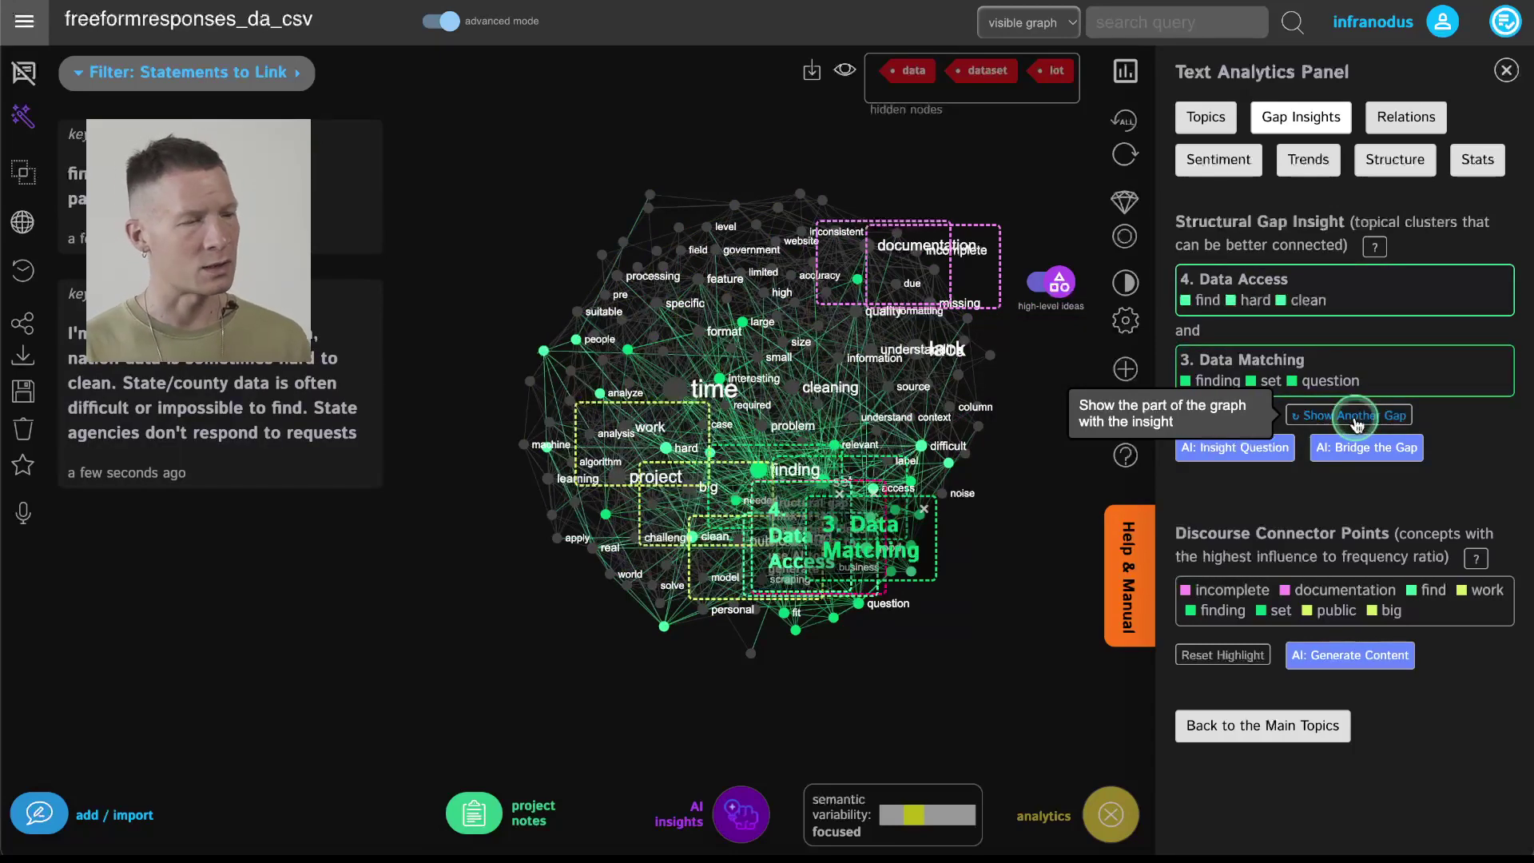
{"action": "left_click", "coordinate": [1398, 445]}
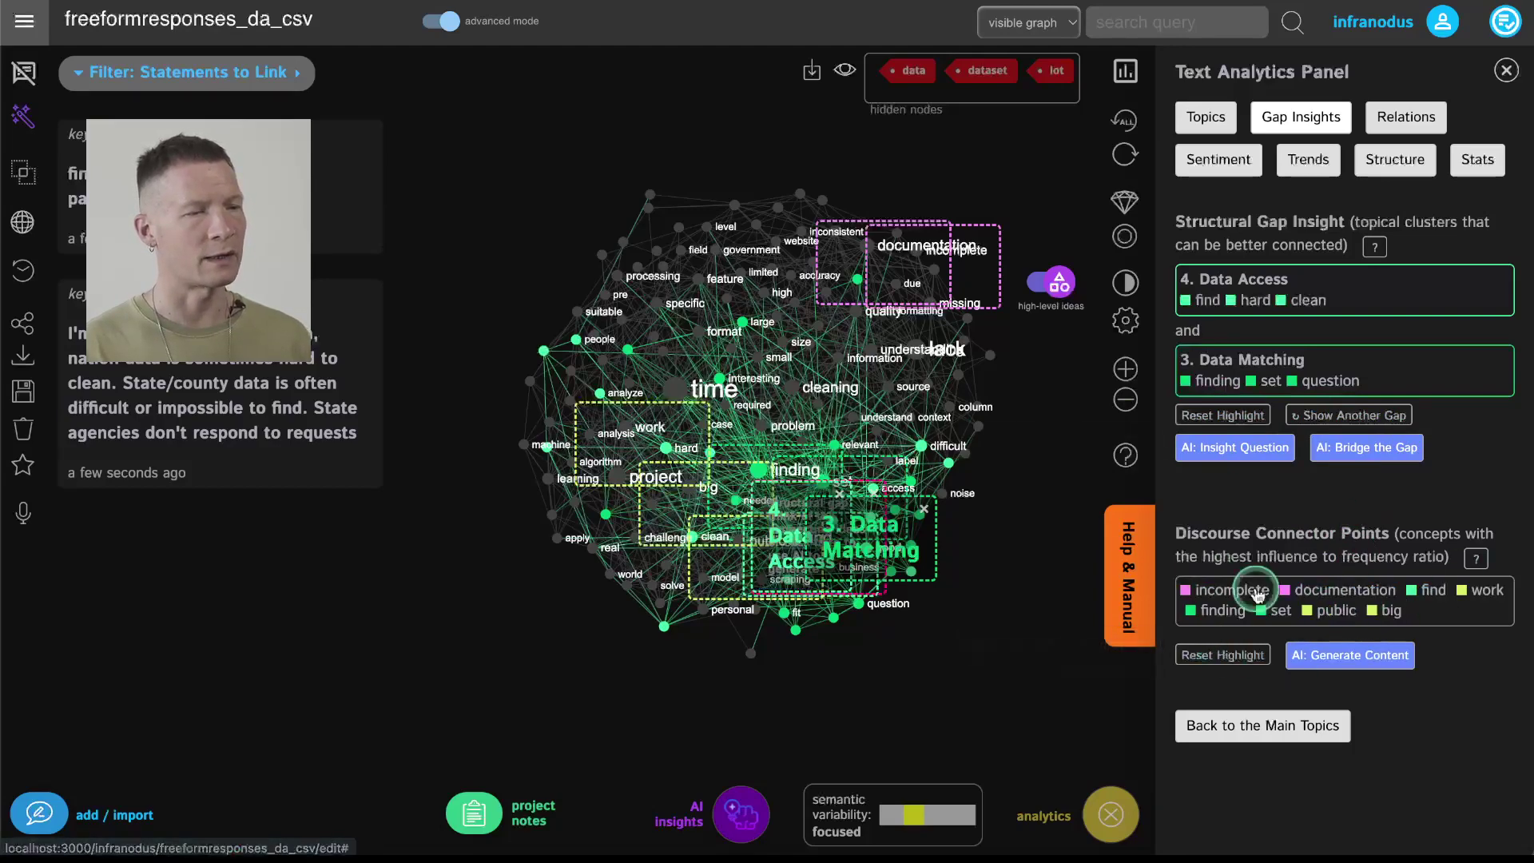
- Reset the gap and connector highlights and switch the graph from high-level to low-level ideas
{"action": "left_click", "coordinate": [1222, 416]}
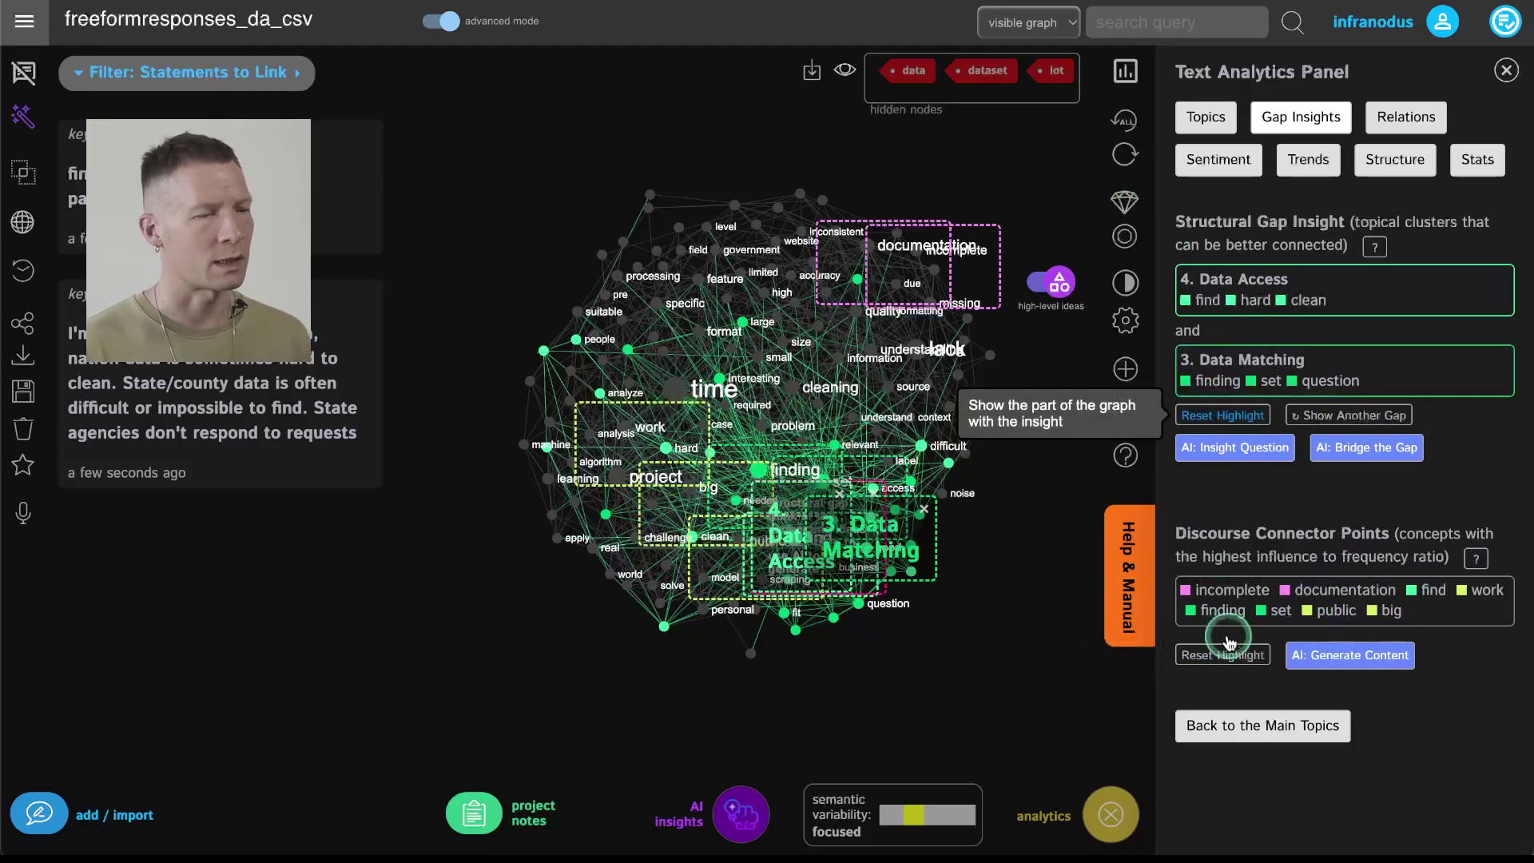
{"action": "left_click", "coordinate": [1229, 647]}
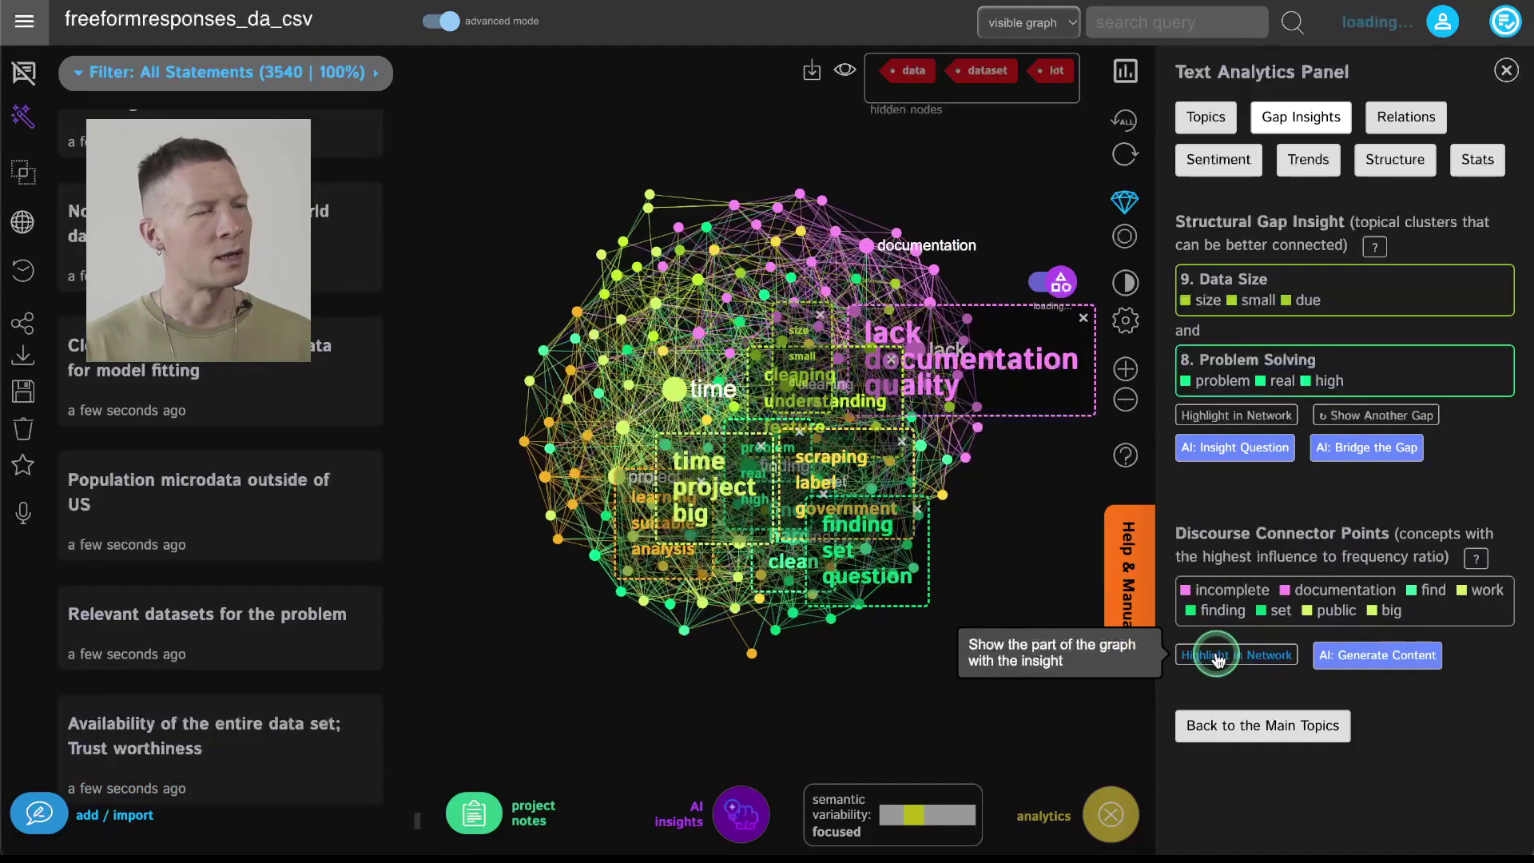
{"action": "left_click", "coordinate": [1058, 283]}
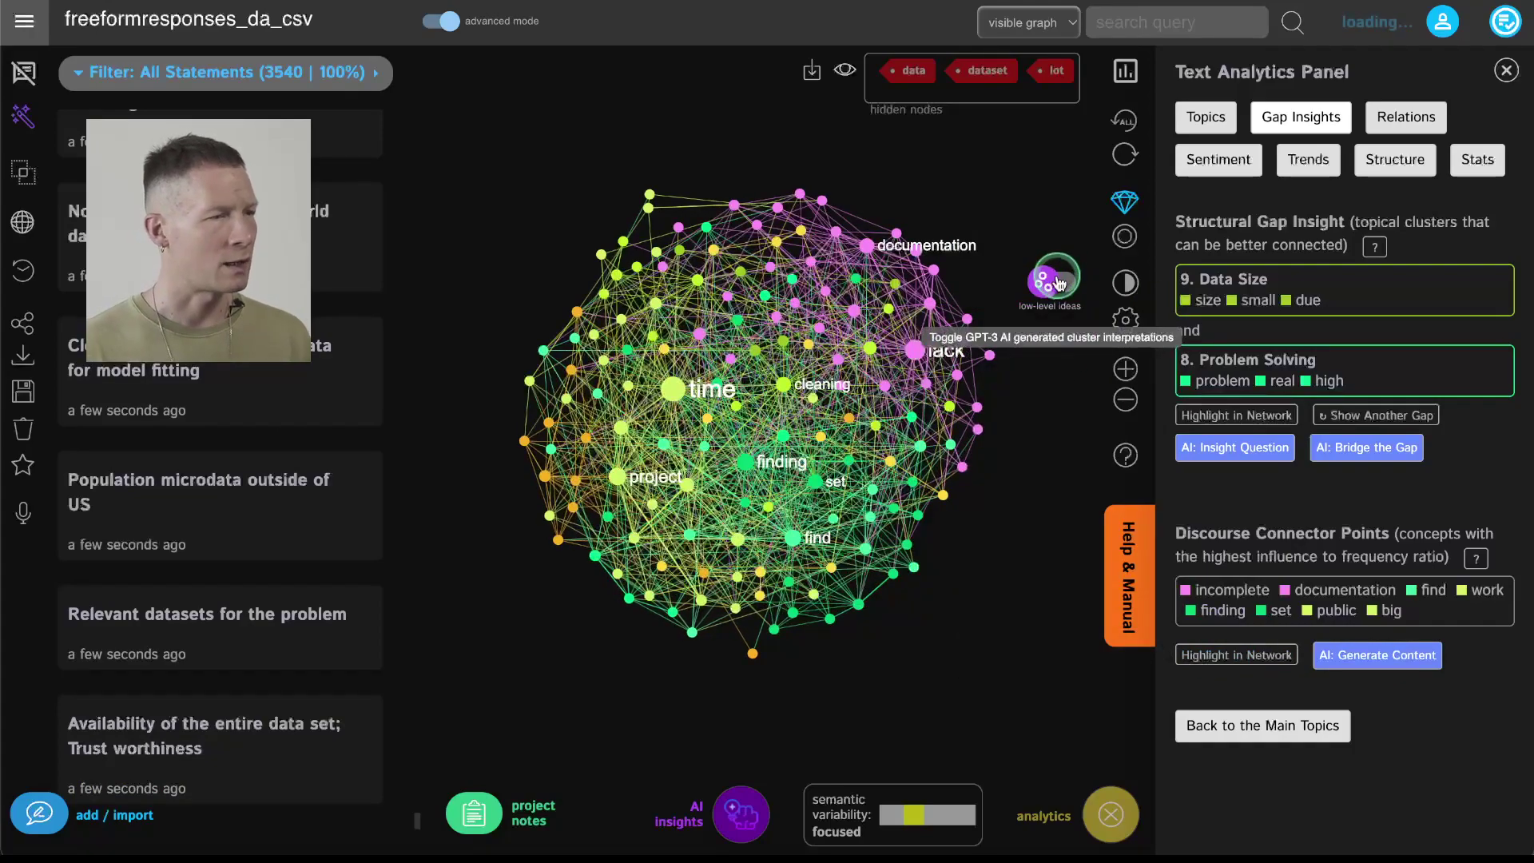
- Highlight the discourse connector points in the network again and reset the highlight
{"action": "left_click", "coordinate": [1229, 654]}
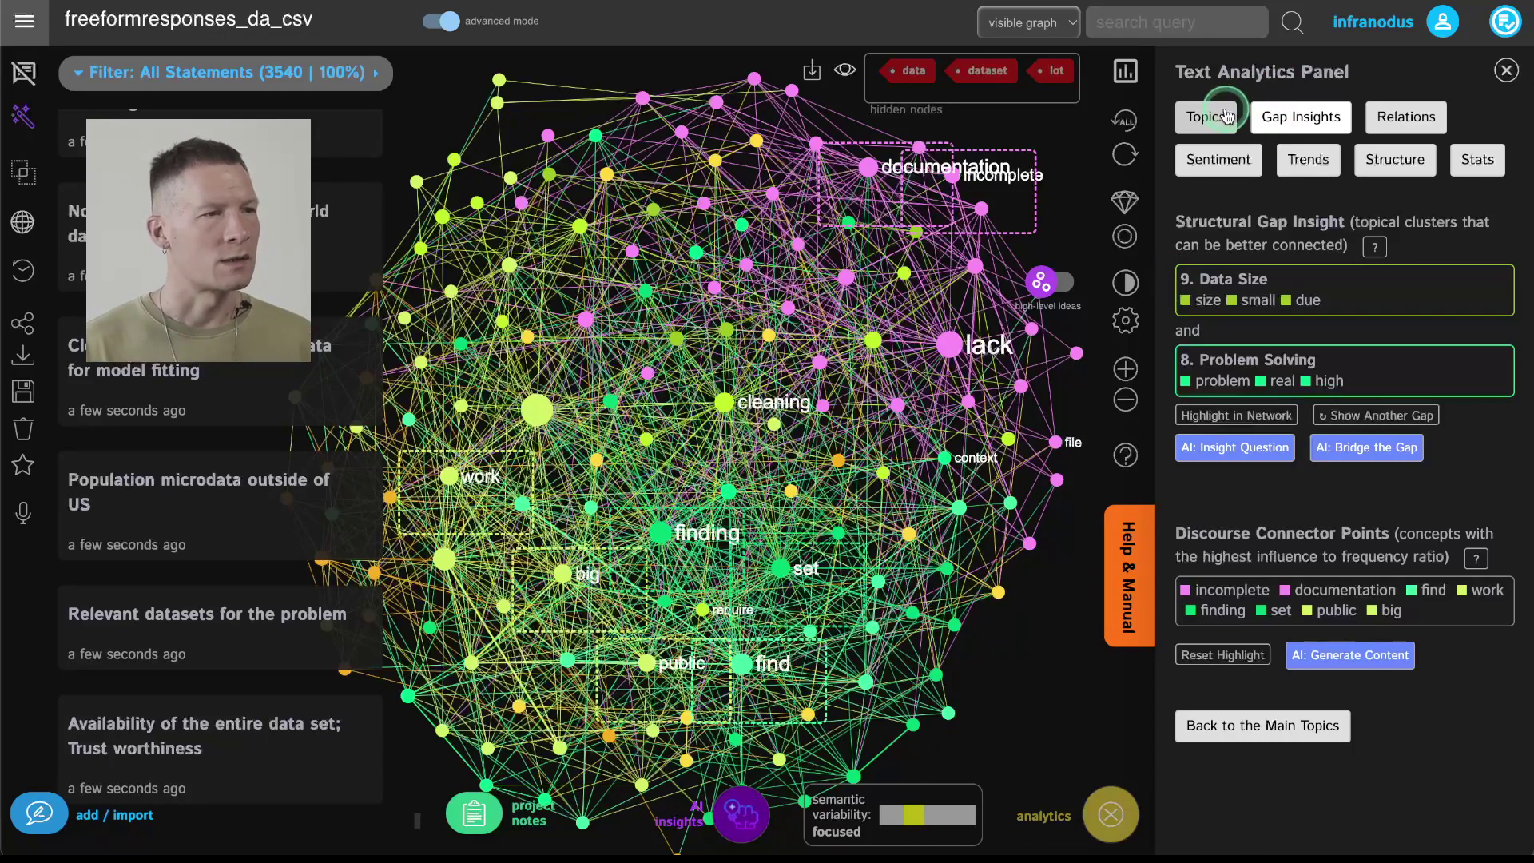
{"action": "left_click", "coordinate": [1201, 657]}
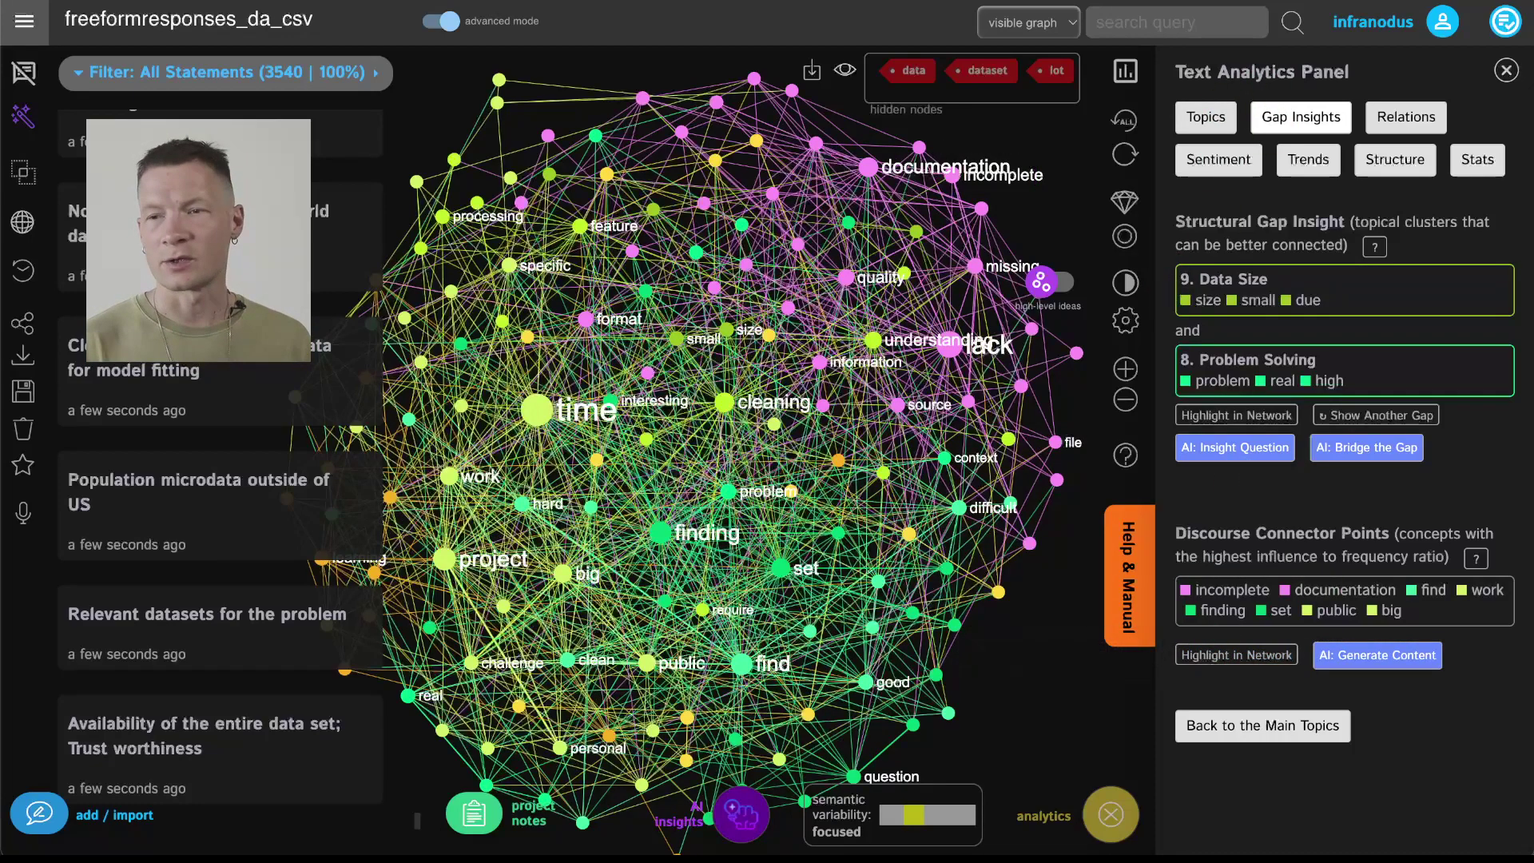